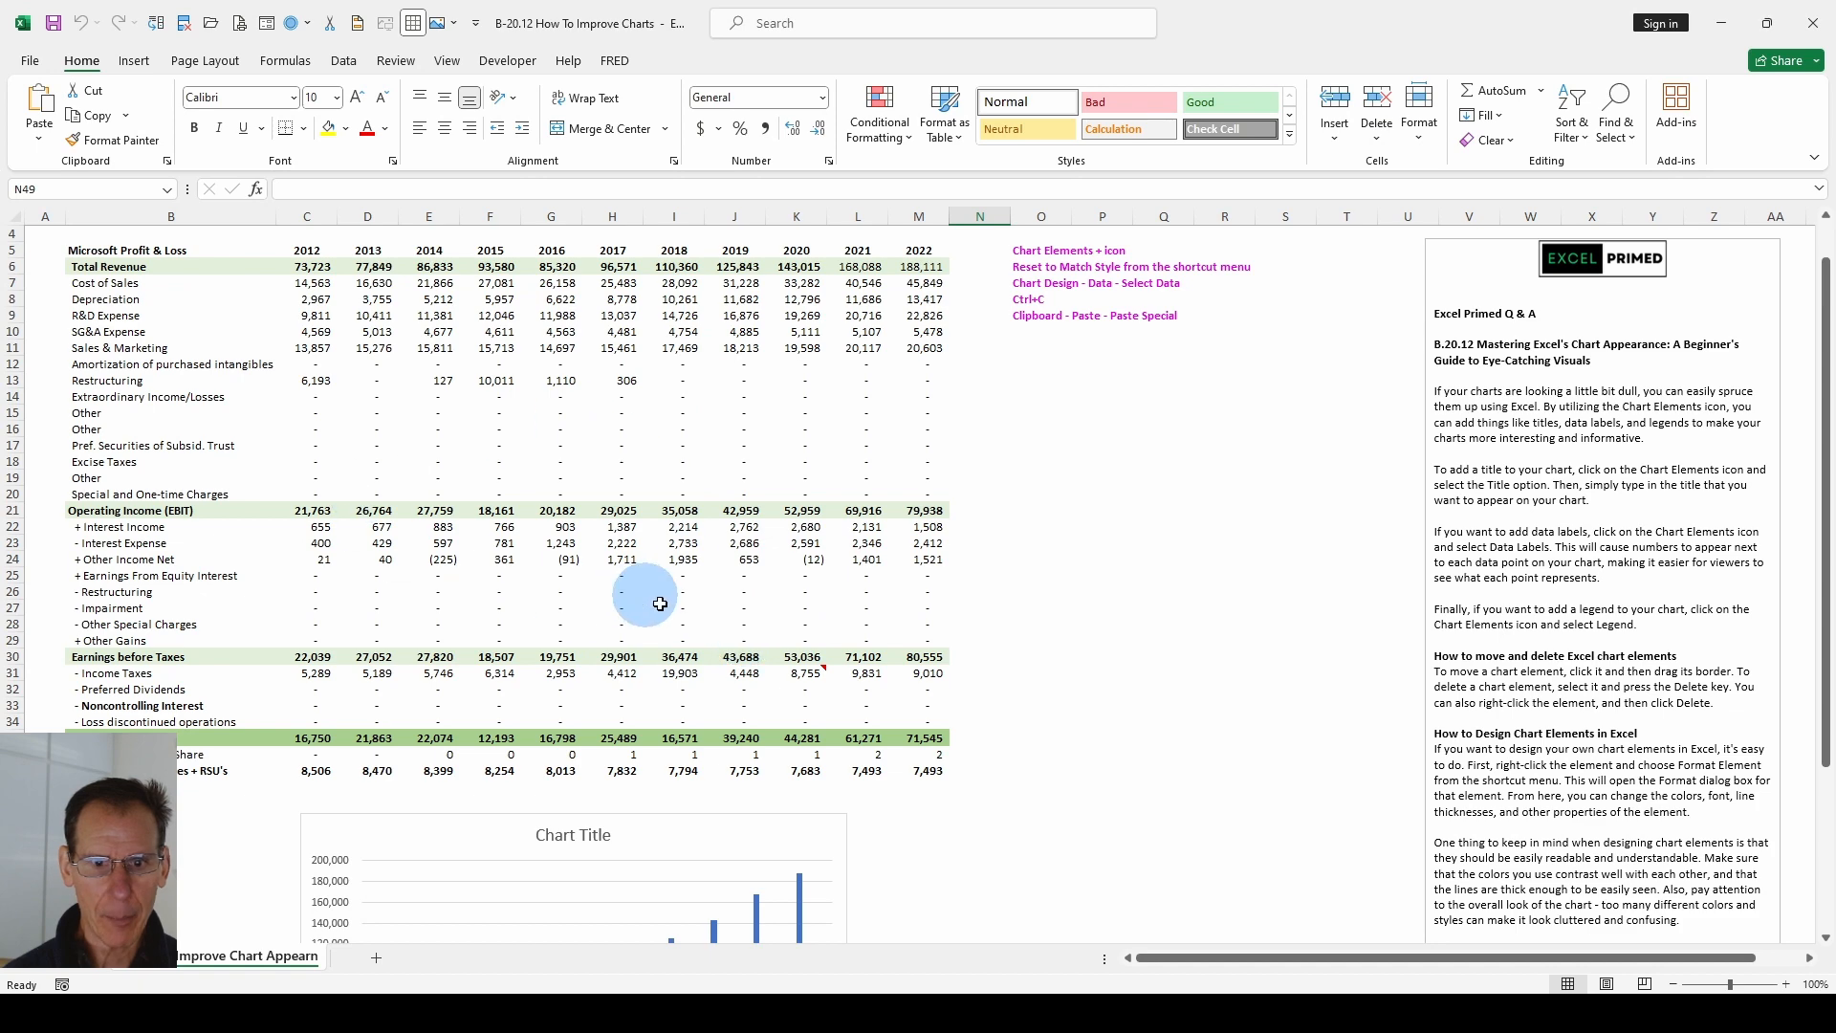
Step: Look over the Microsoft Profit & Loss table and the column chart below it
scroll(641, 598, "down", 3)
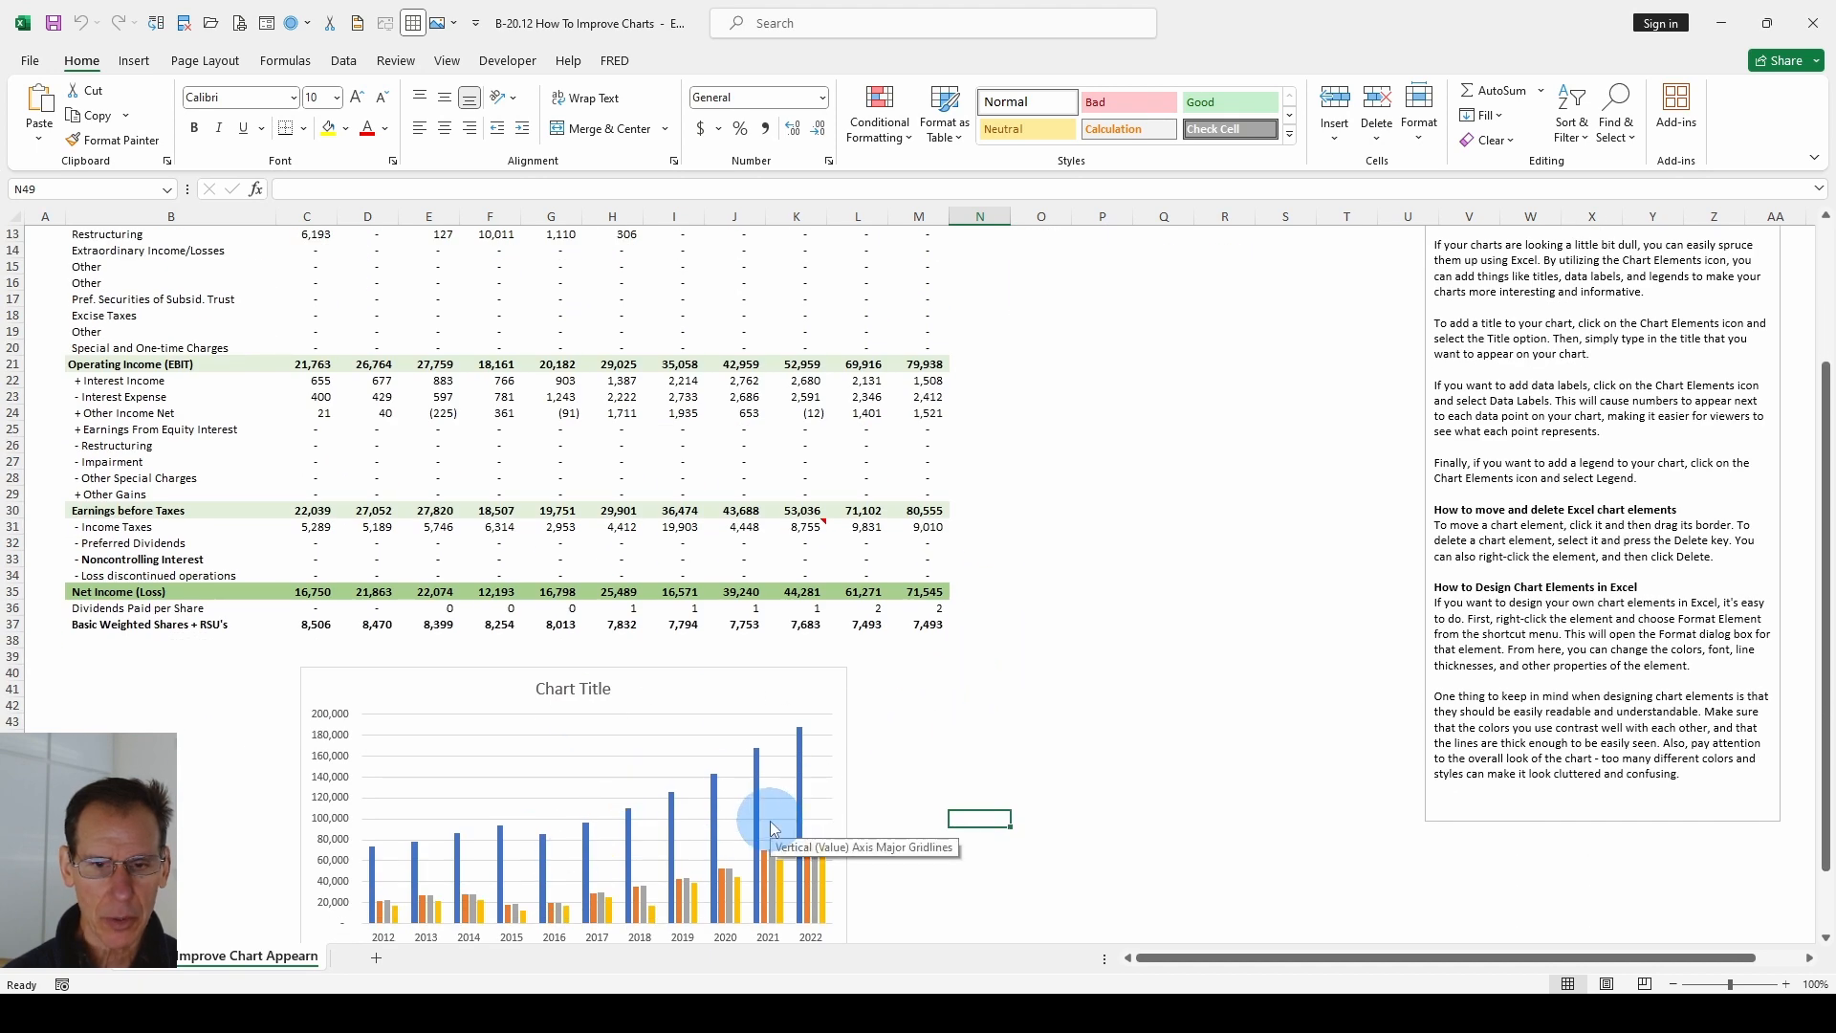
scroll(1107, 632, "up", 4)
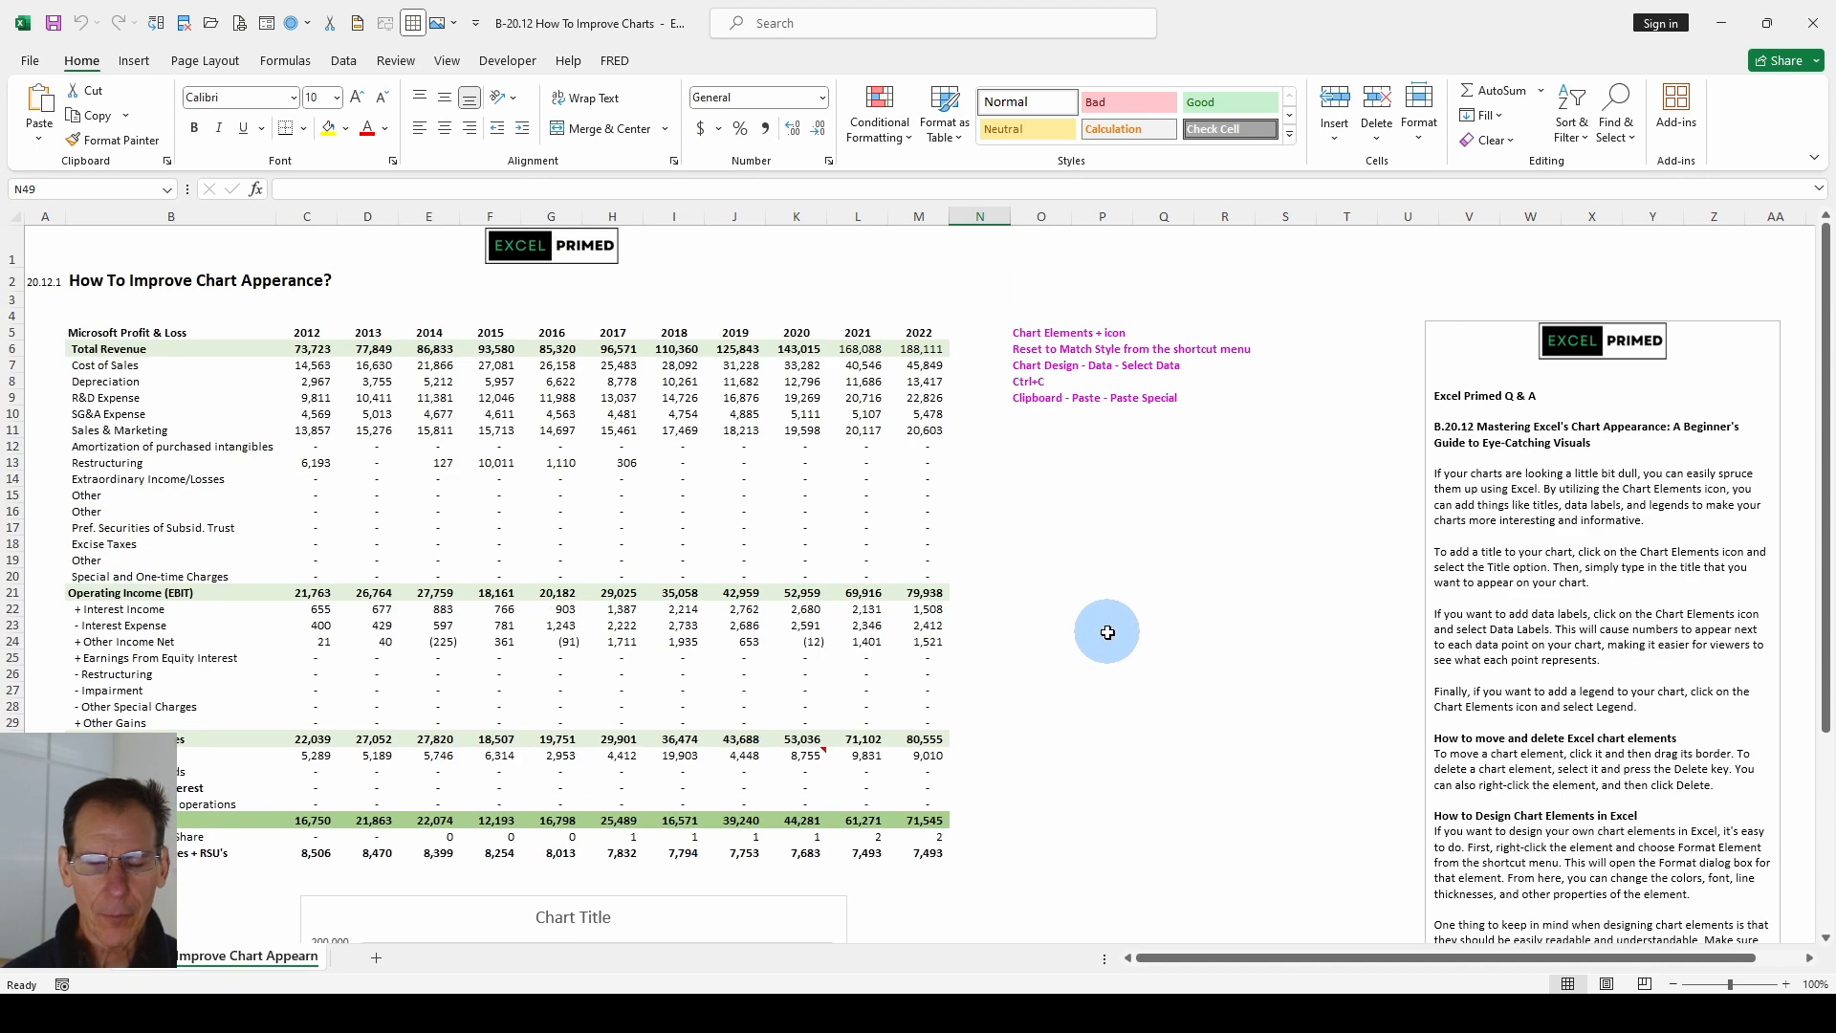
scroll(1107, 633, "down", 3)
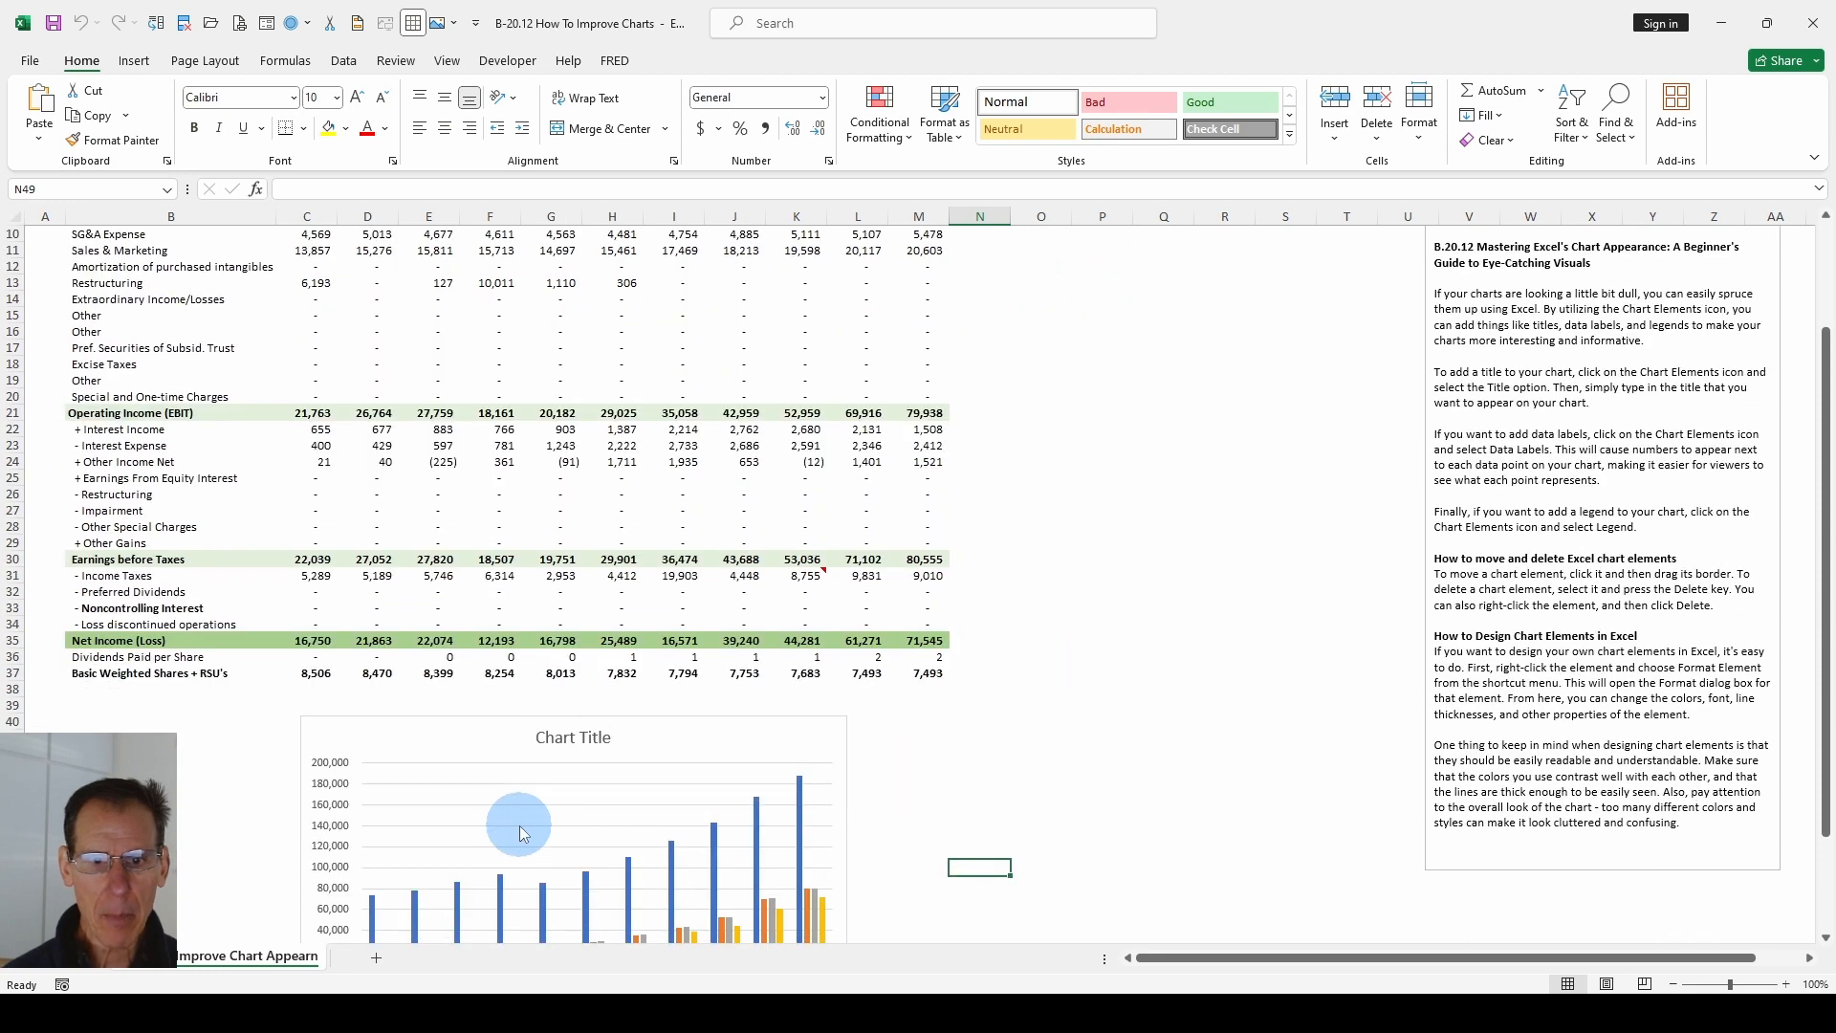
scroll(523, 797, "up", 3)
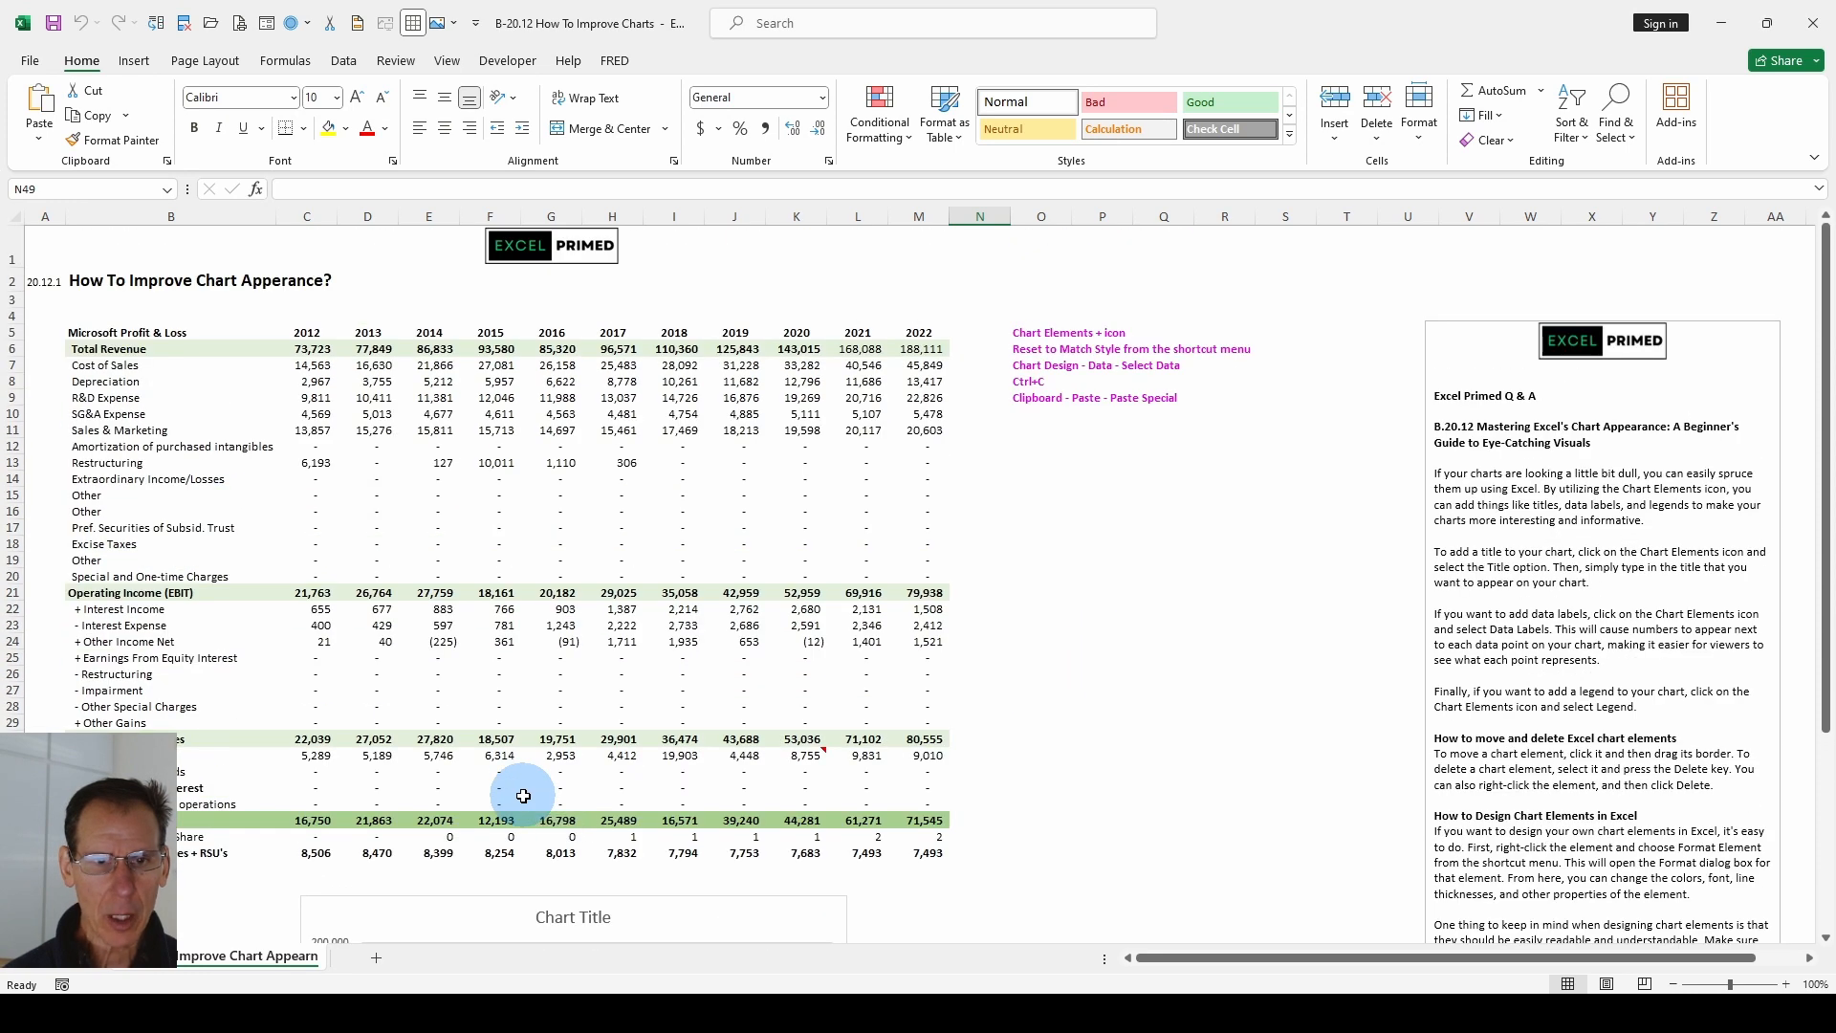
scroll(523, 797, "down", 7)
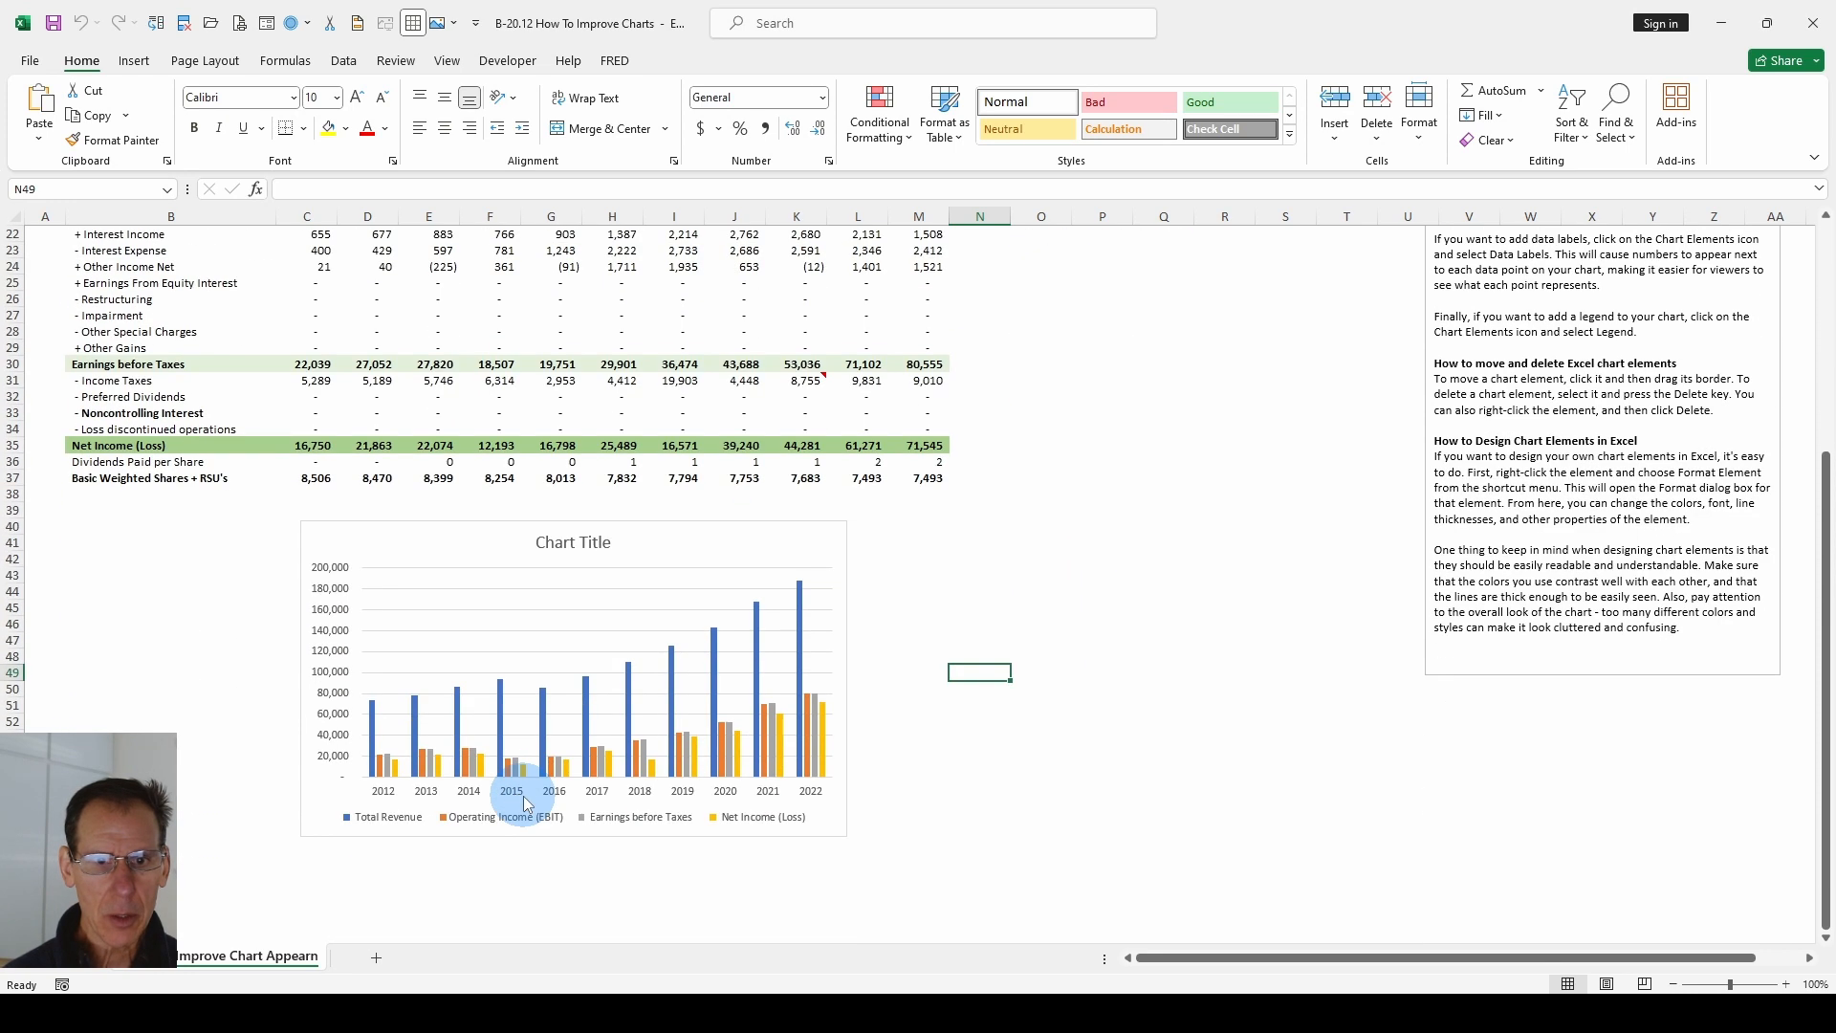
scroll(523, 803, "up", 7)
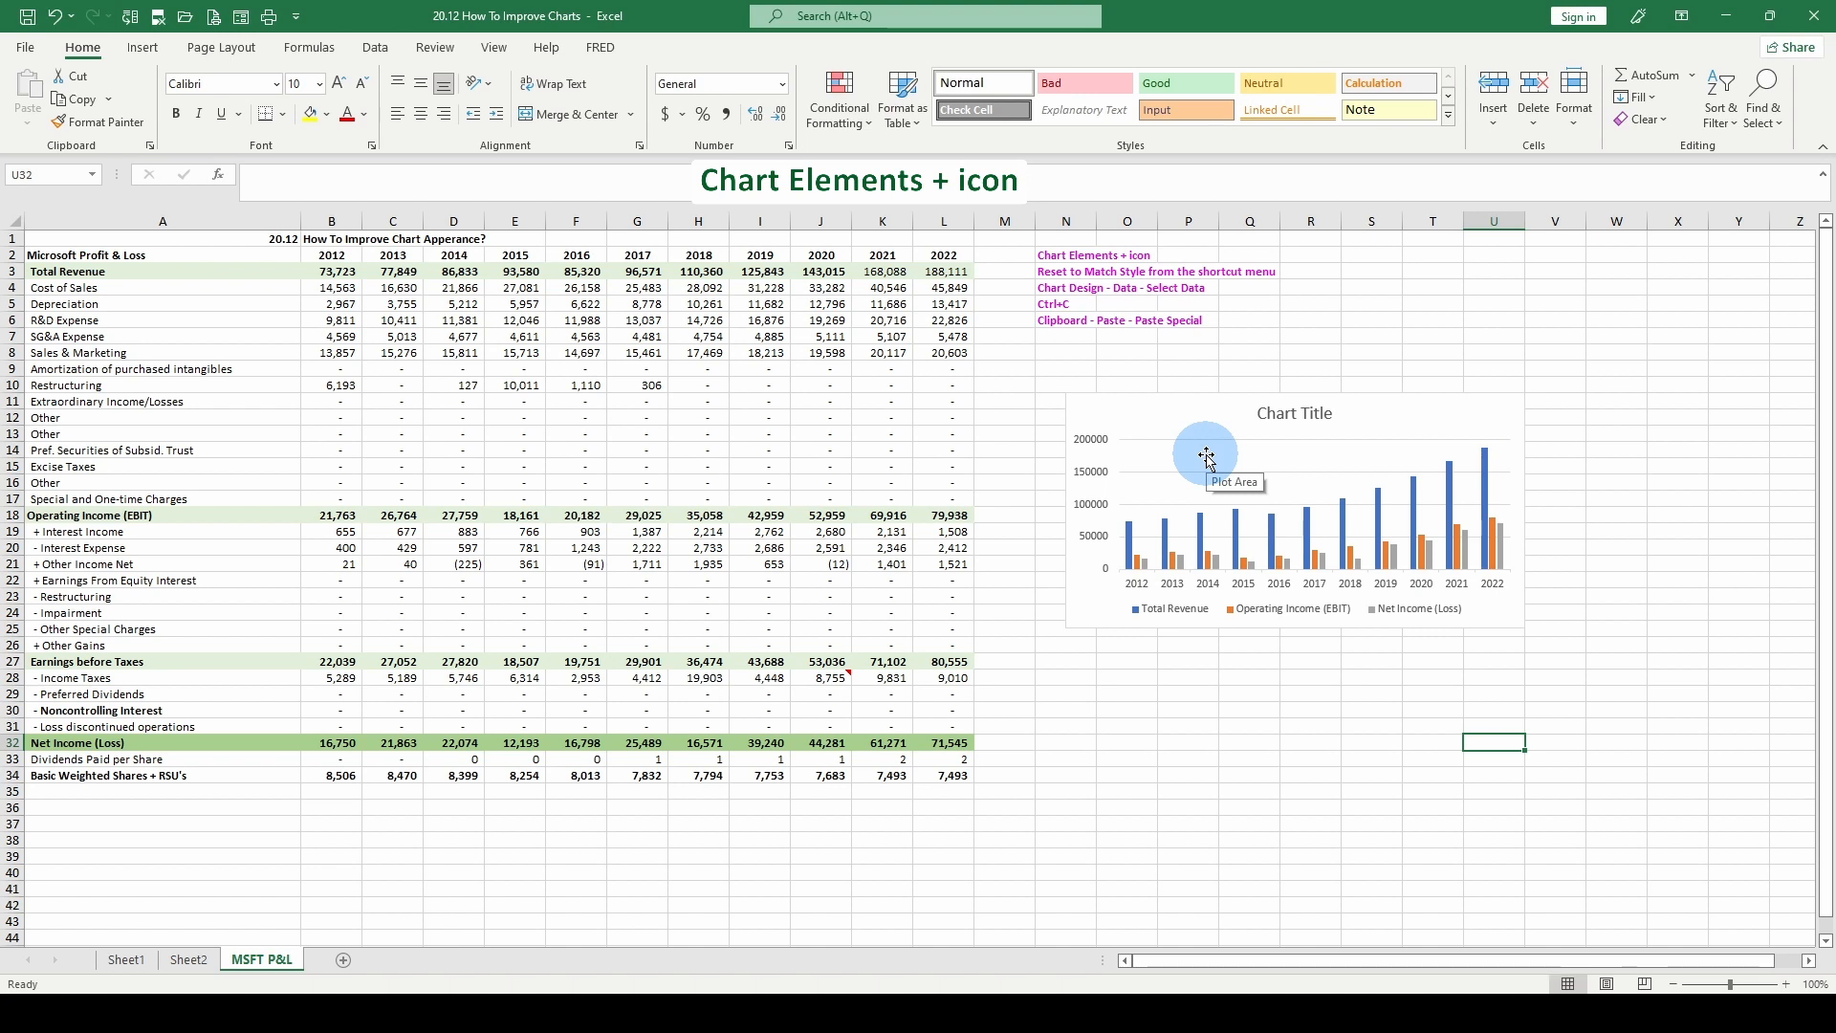
Step: Hide and restore the chart's primary horizontal axis, and do the same with its primary vertical axis
left_click(1348, 413)
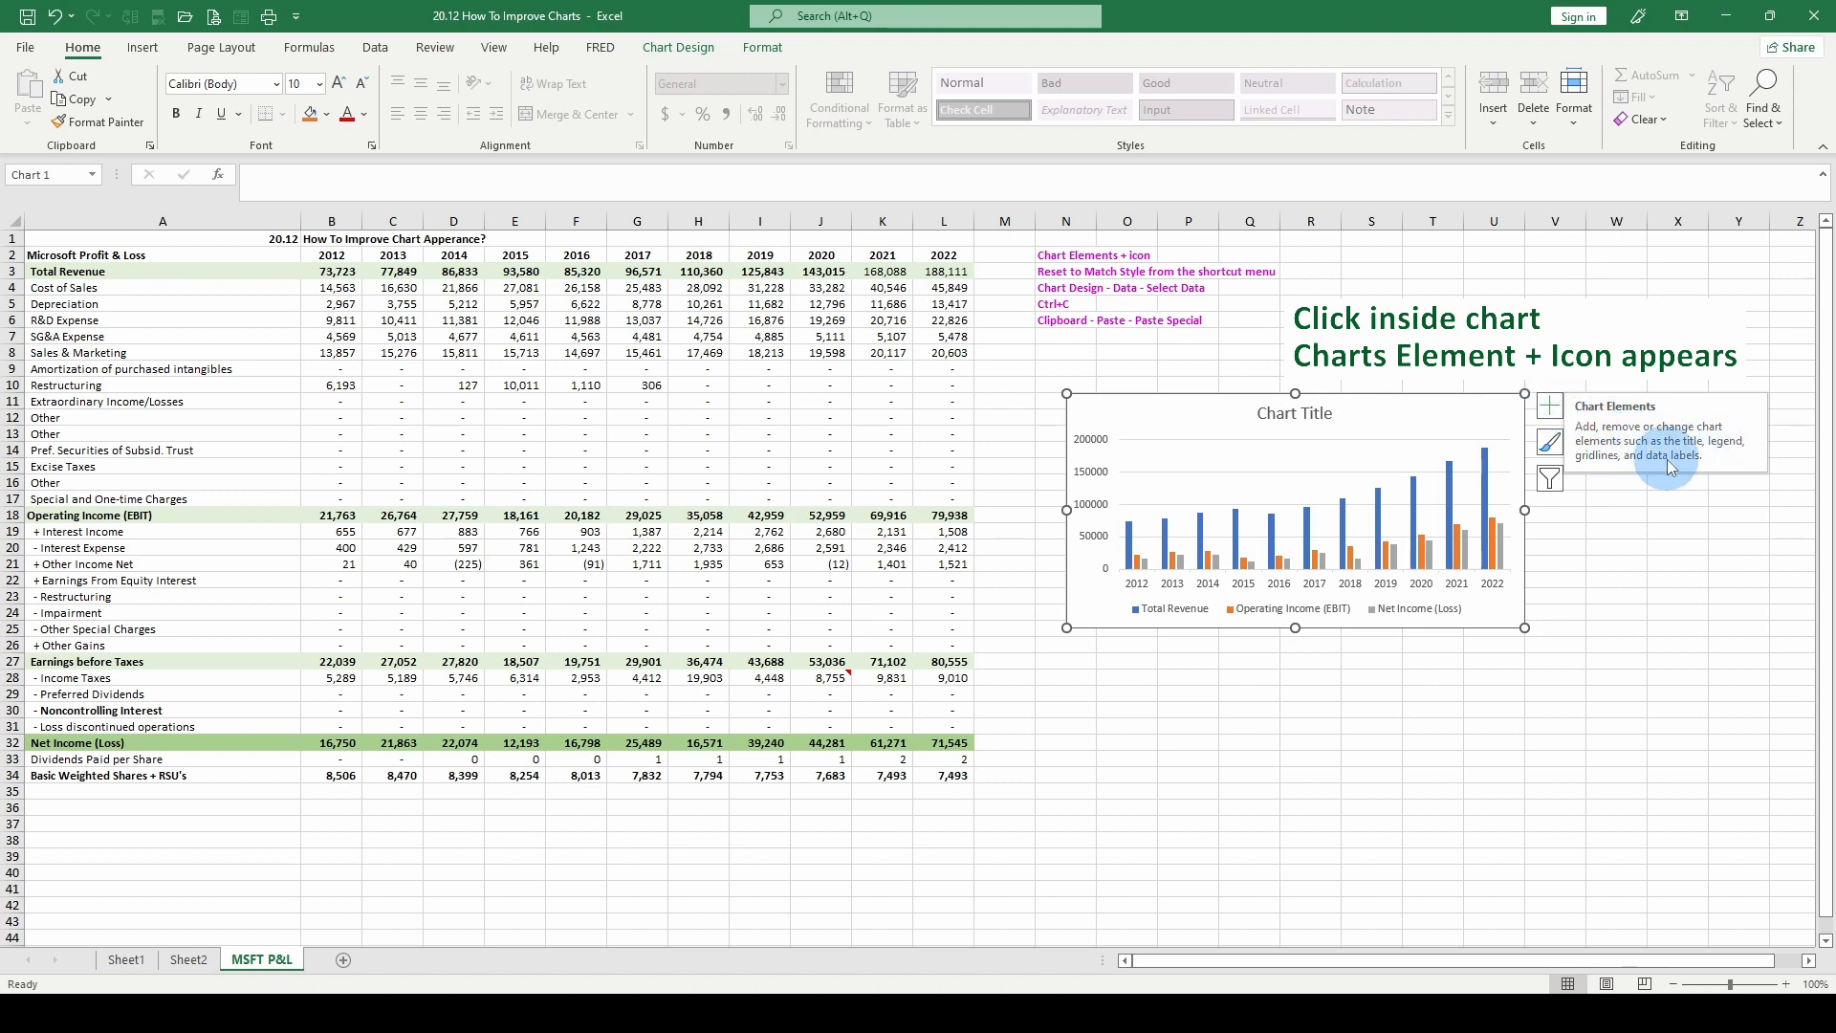
left_click(1544, 421)
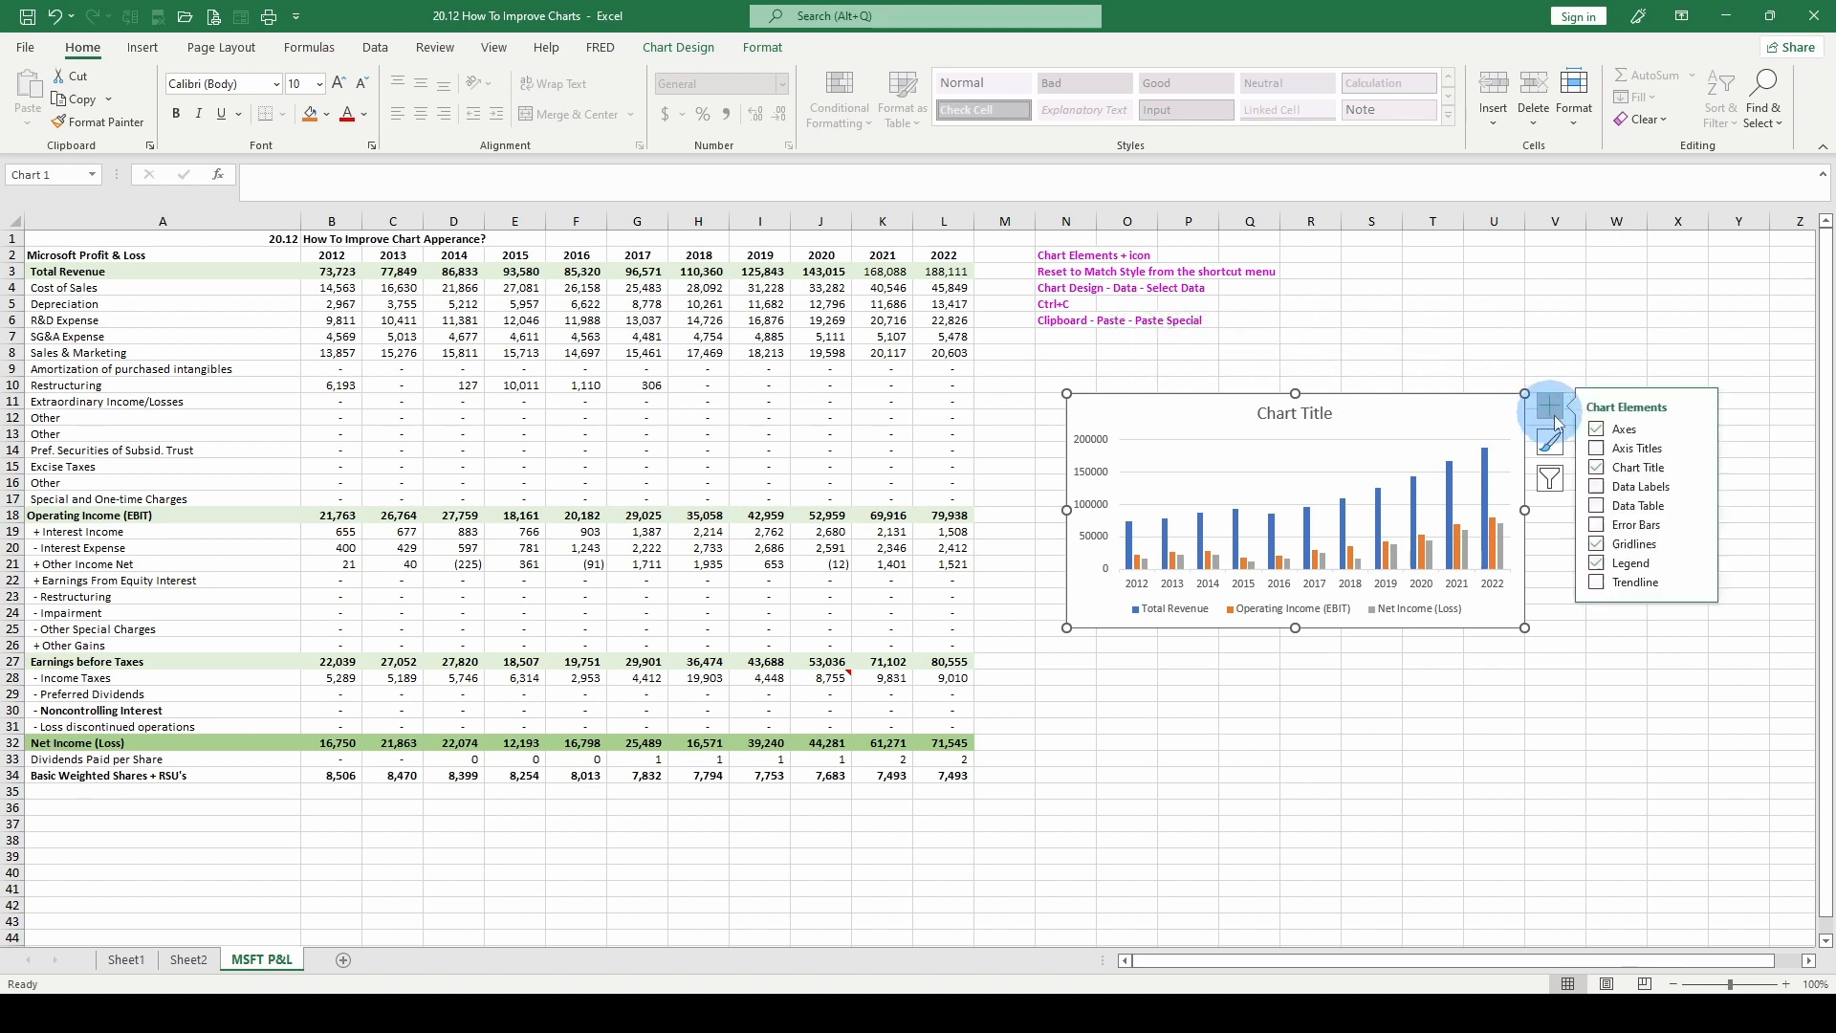
left_click(1698, 429)
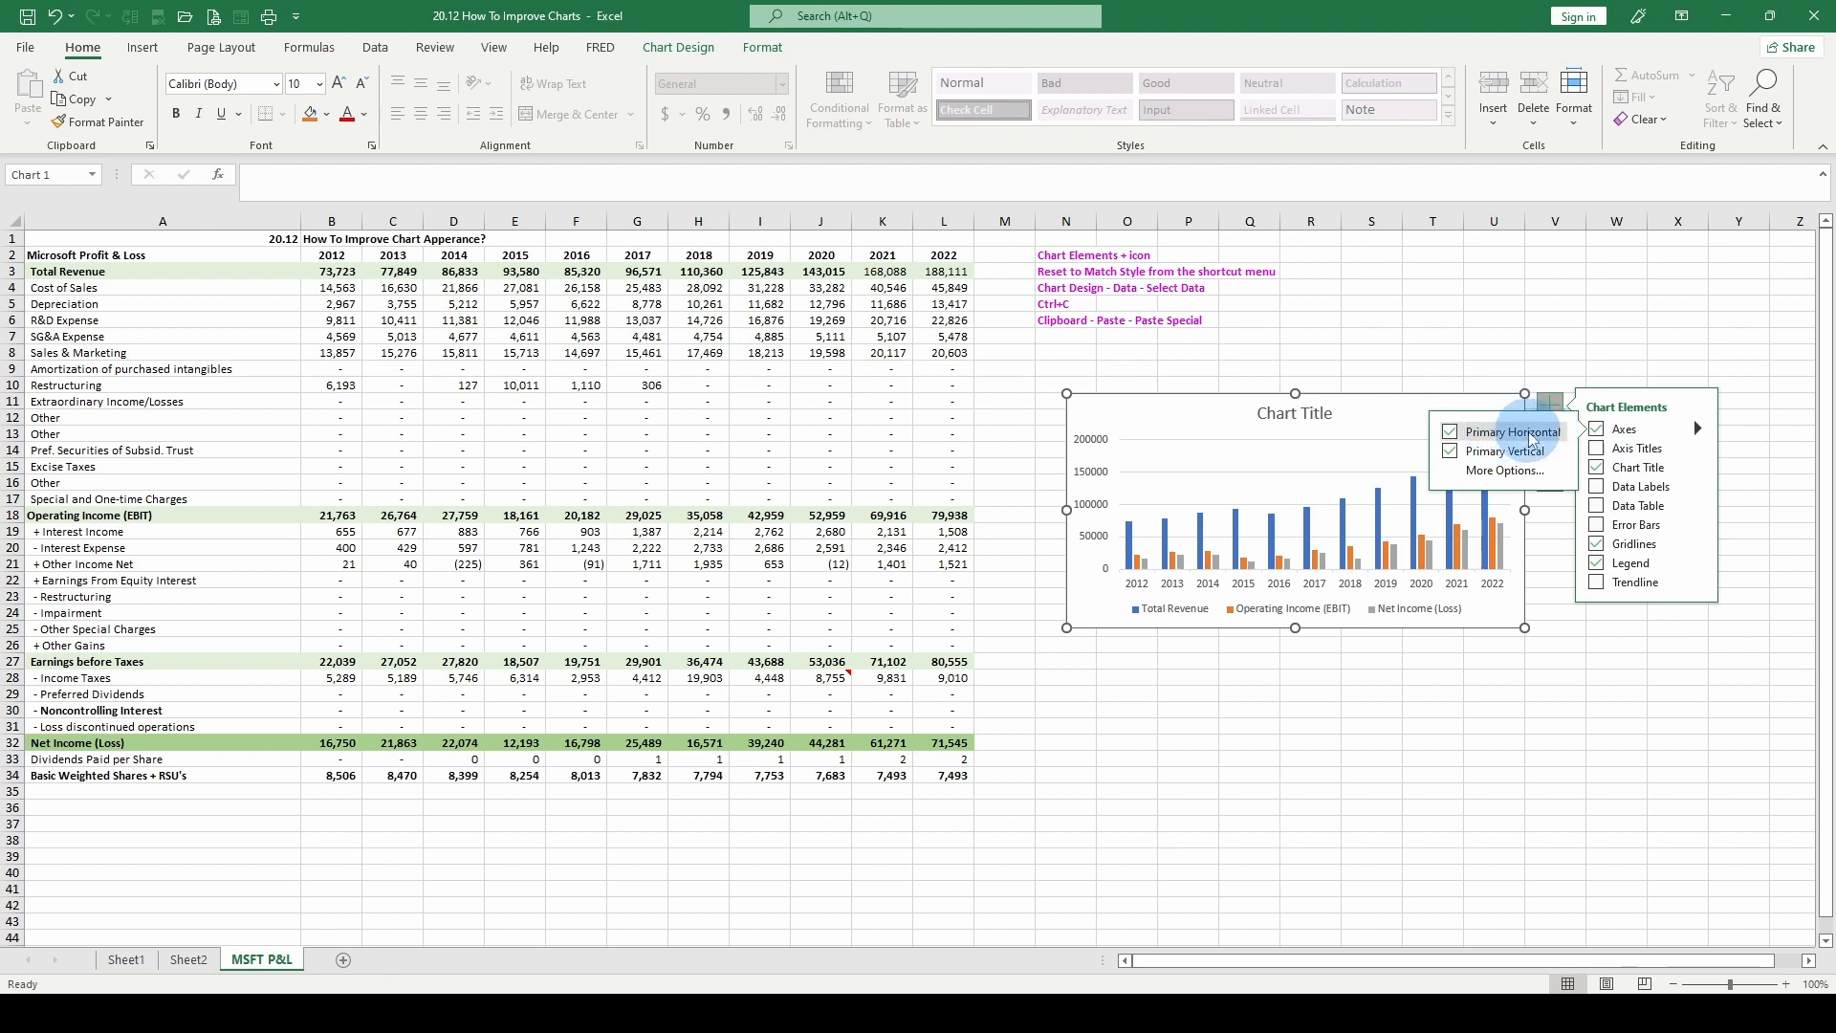
left_click(1450, 435)
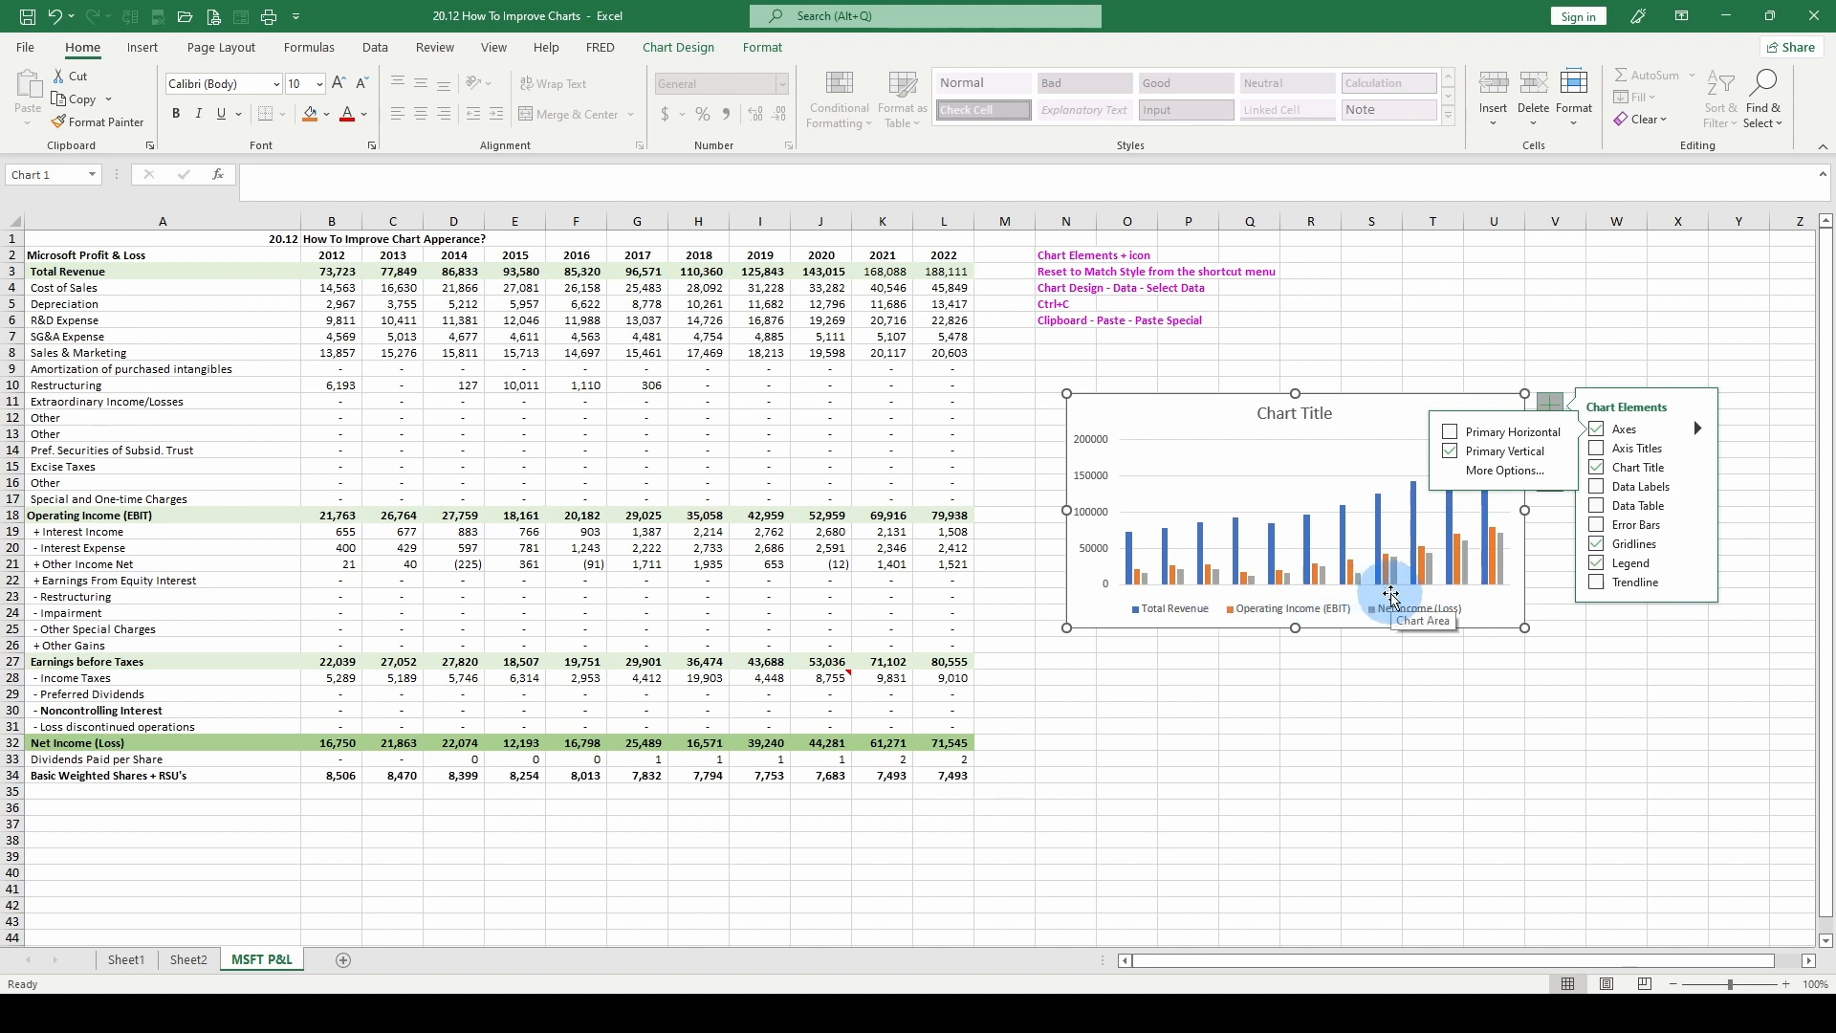
left_click(1451, 431)
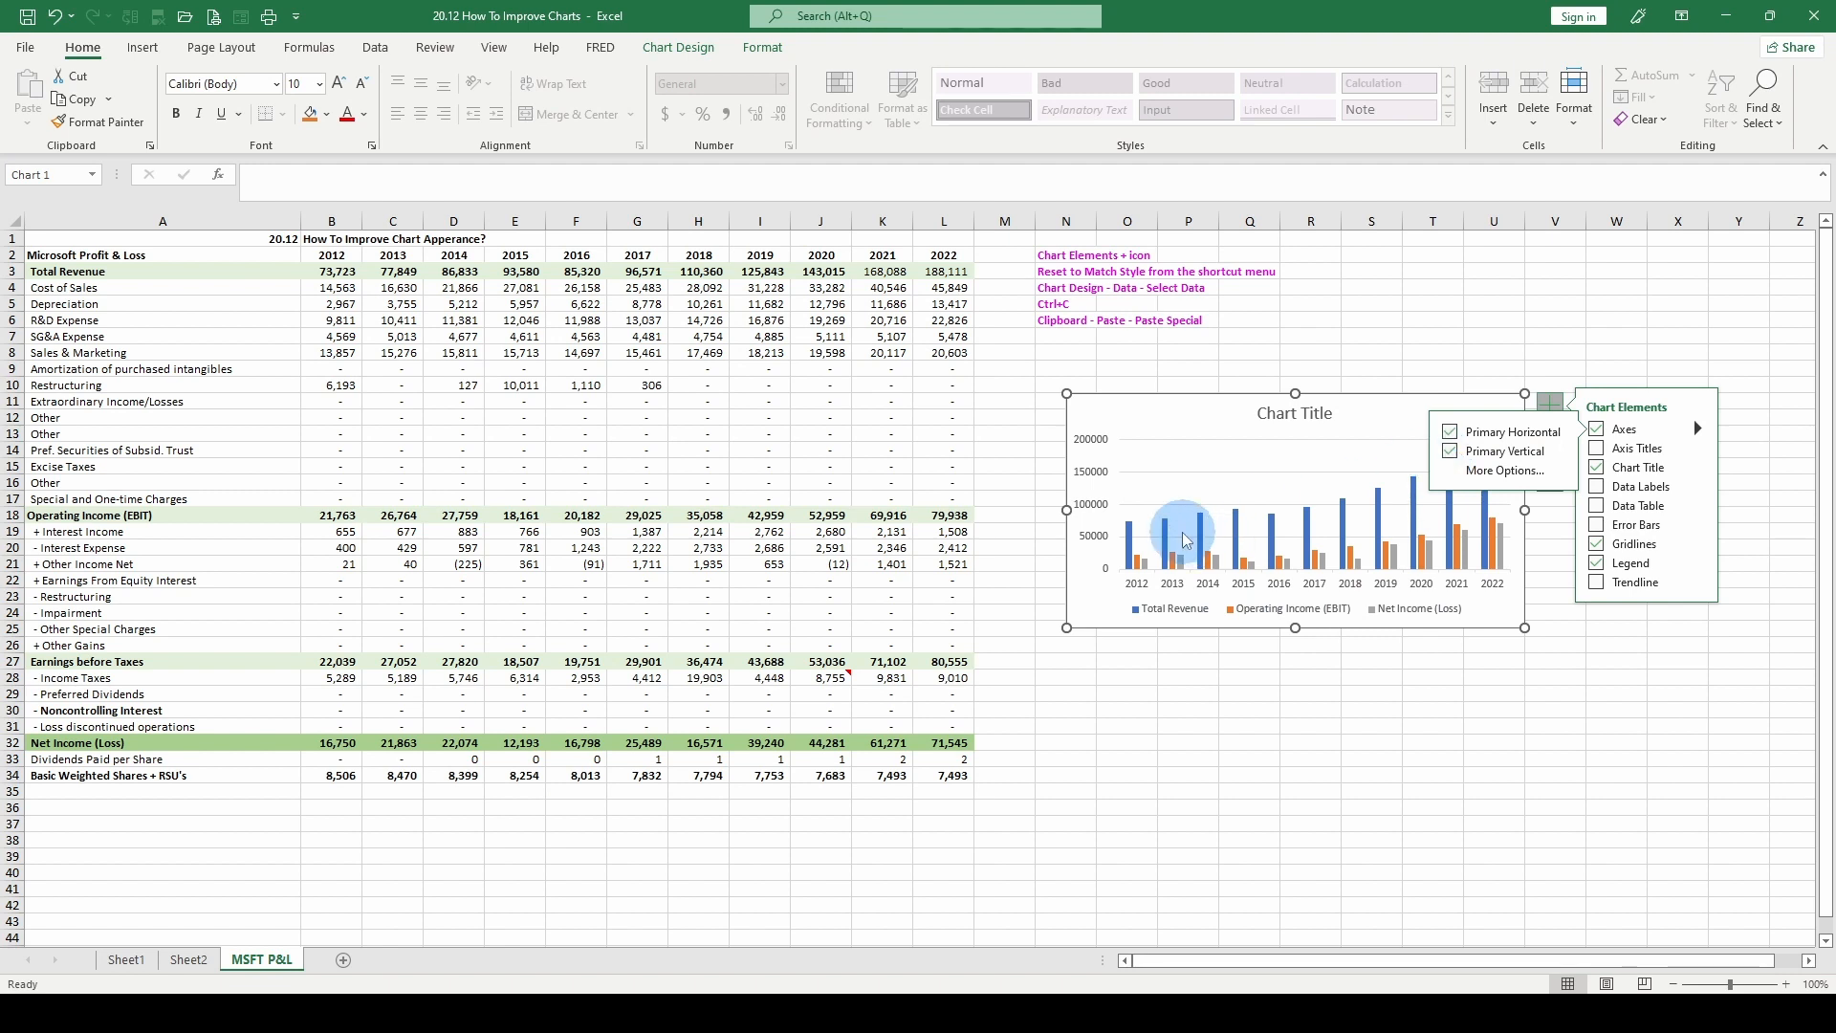
left_click(1450, 450)
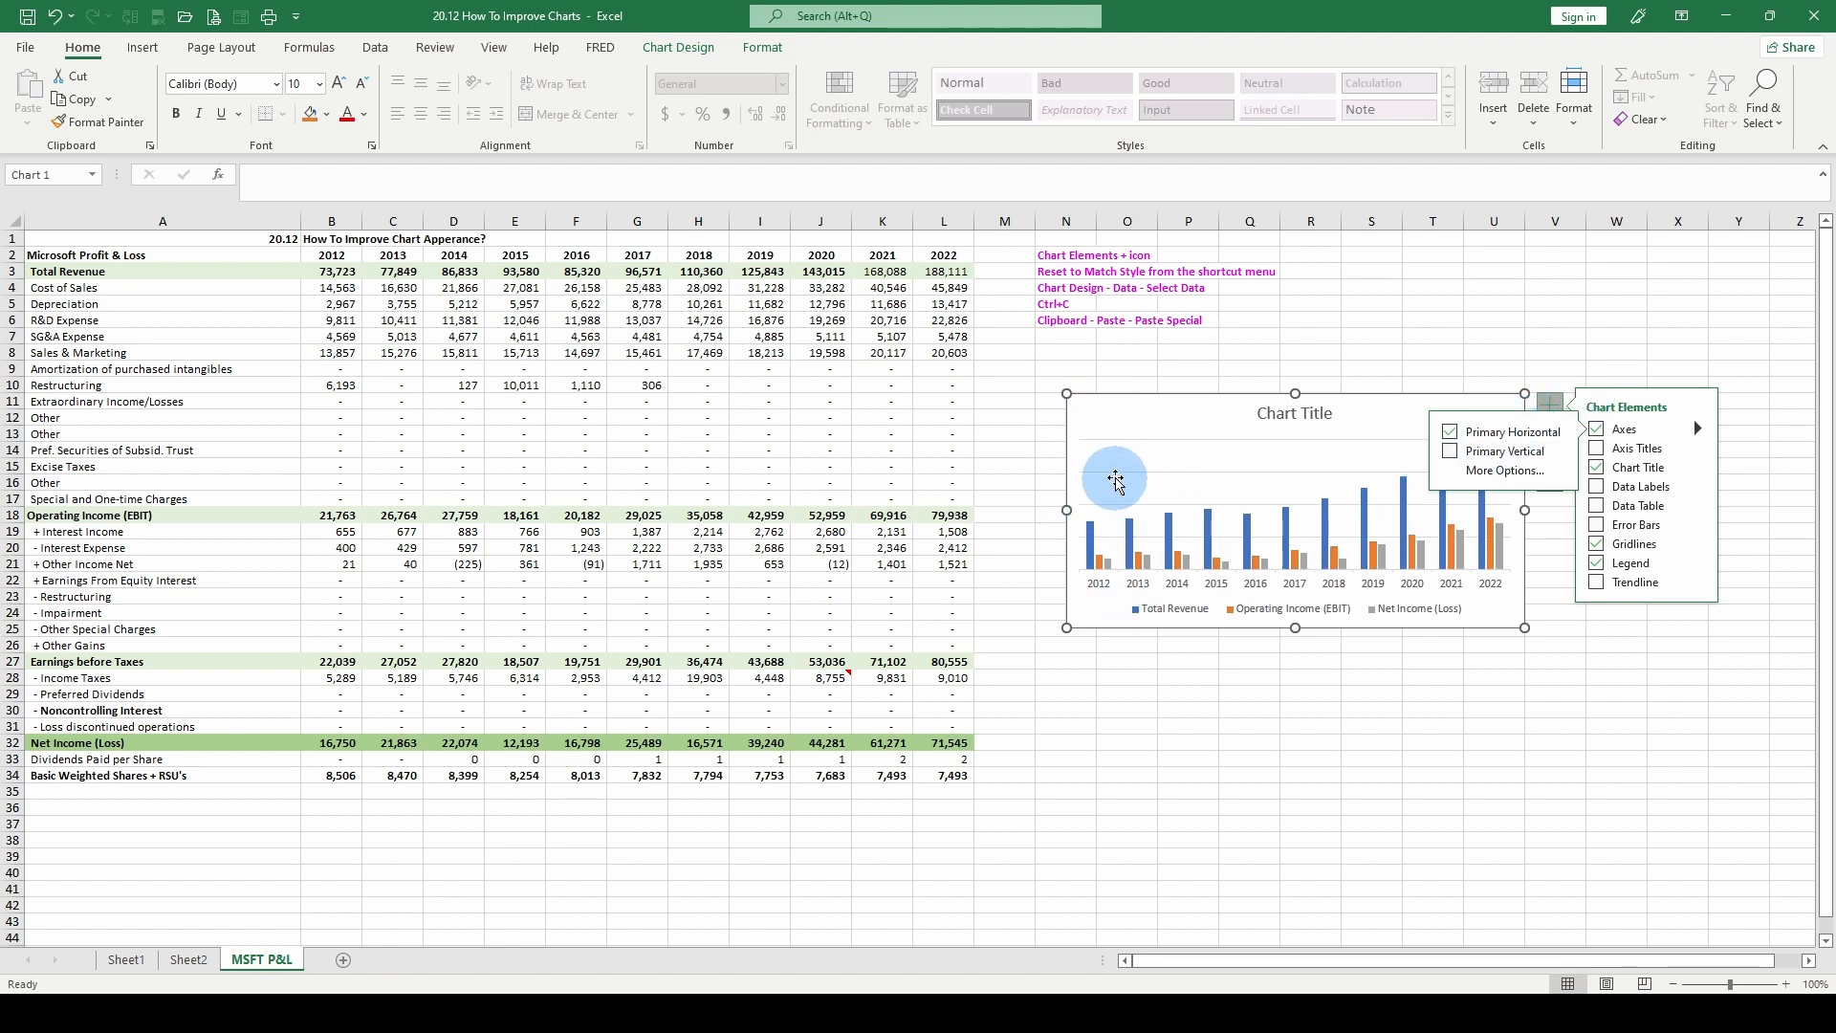
left_click(1451, 451)
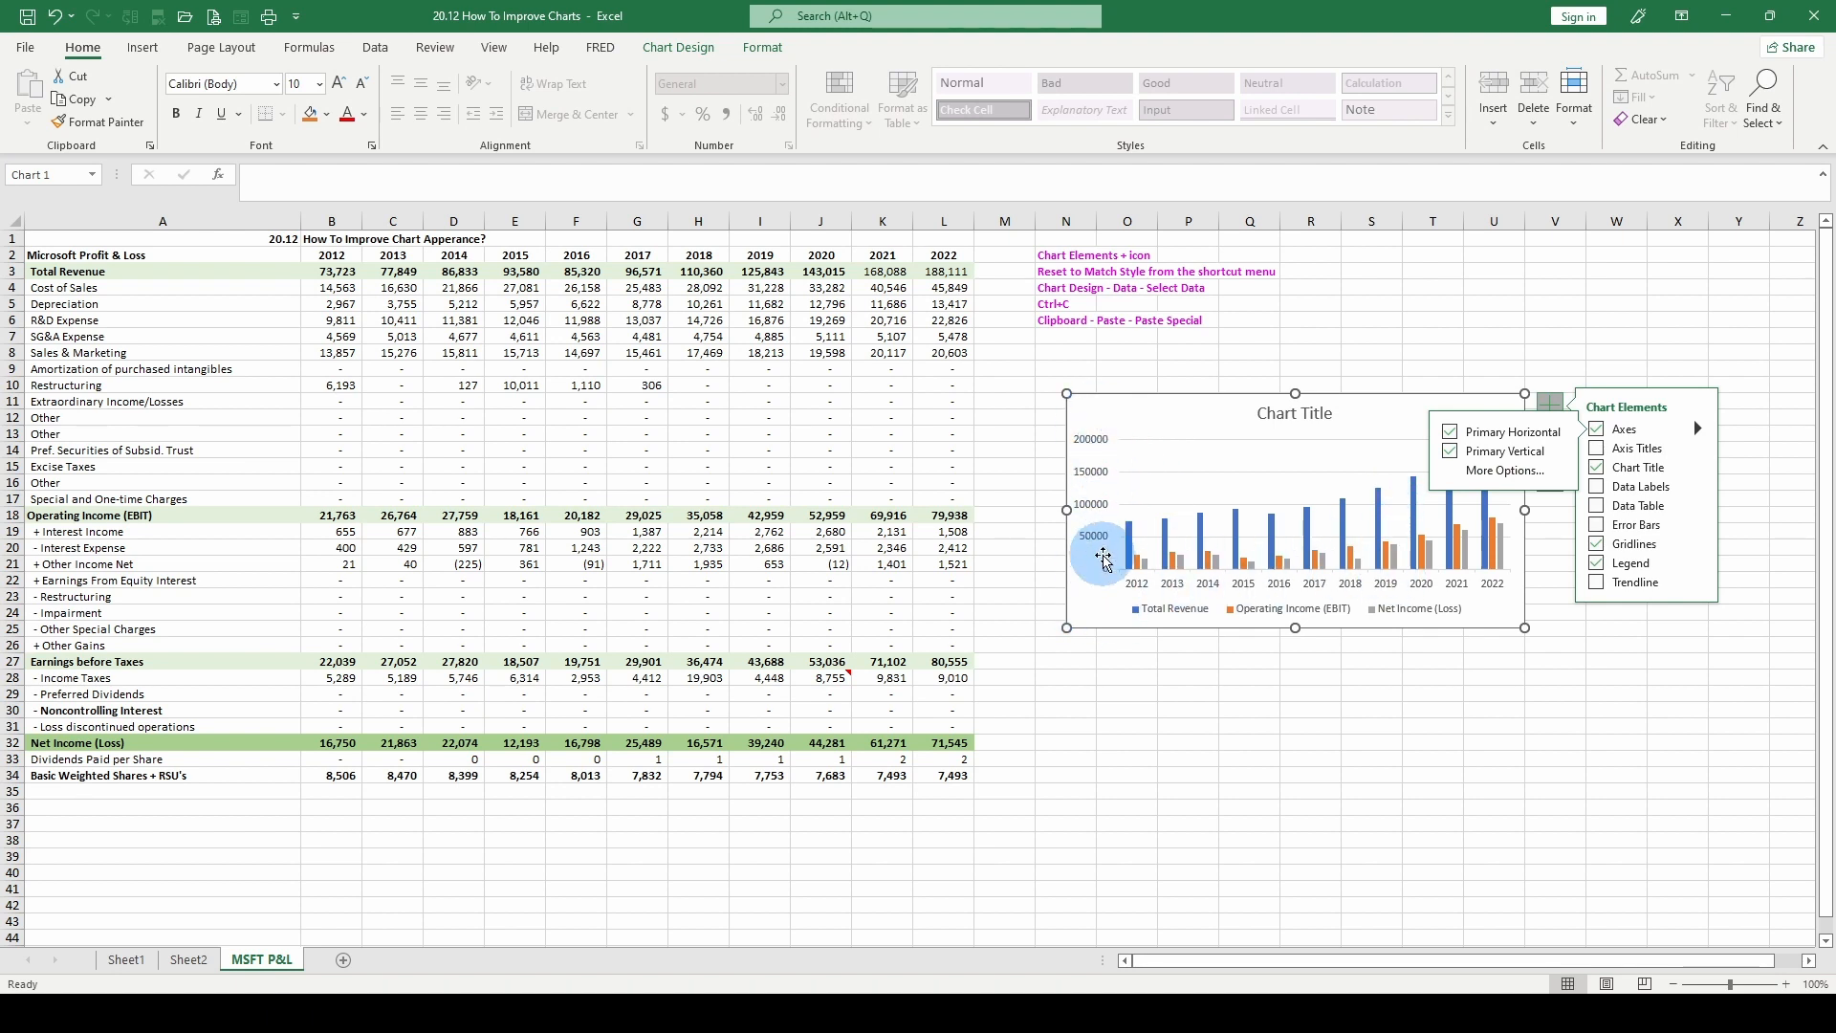
mouse_move(1131, 571)
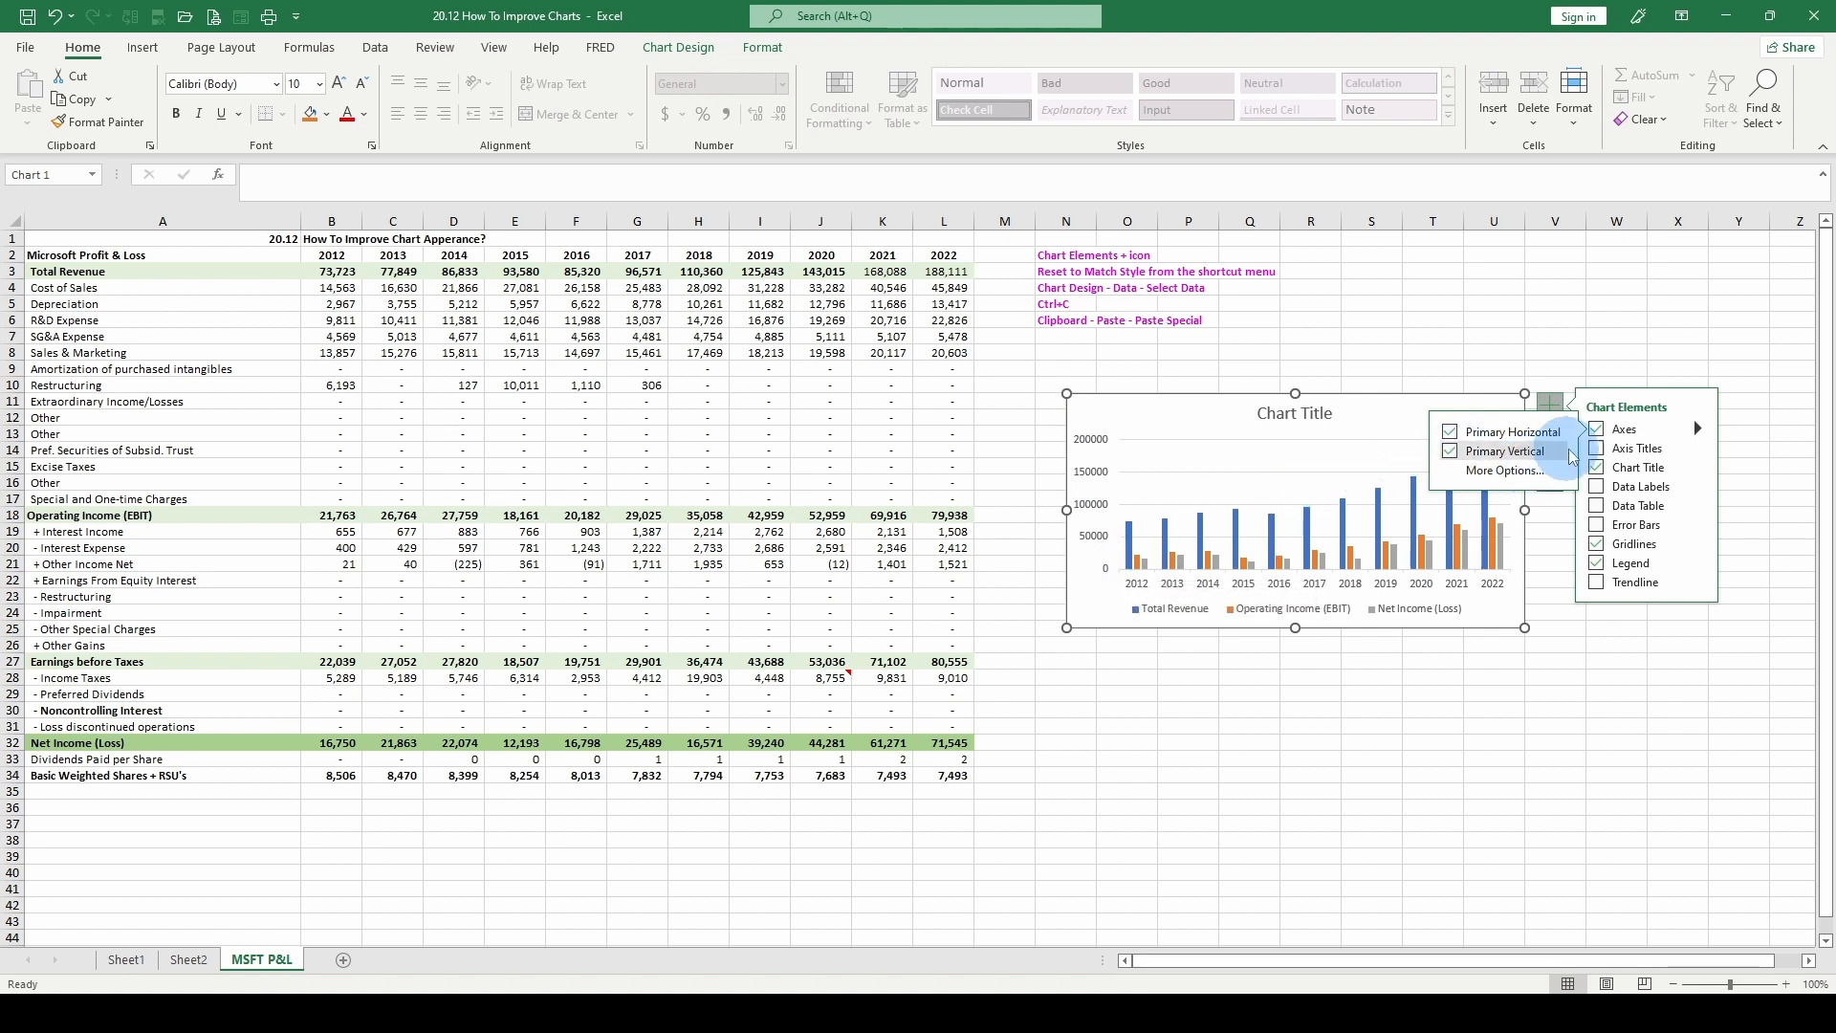
Step: Add axis titles to the chart and rename the vertical axis title Revenue
left_click(1598, 448)
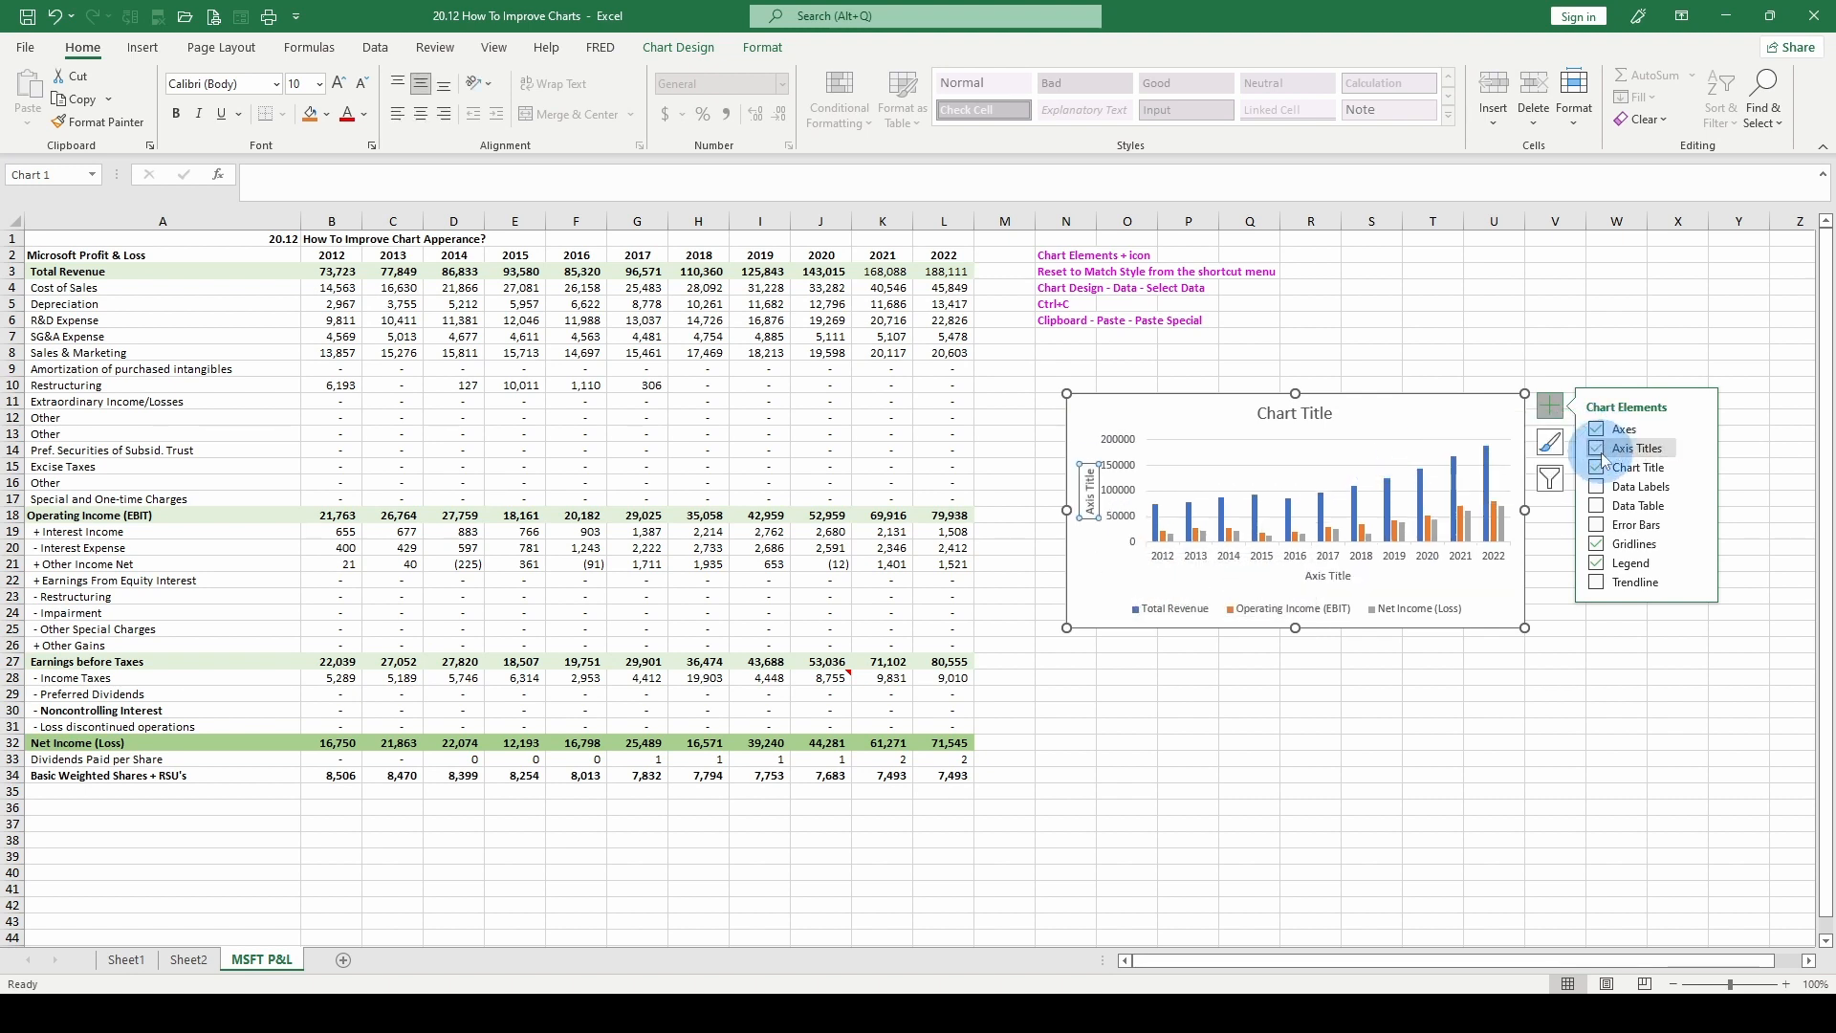
left_click(1100, 465)
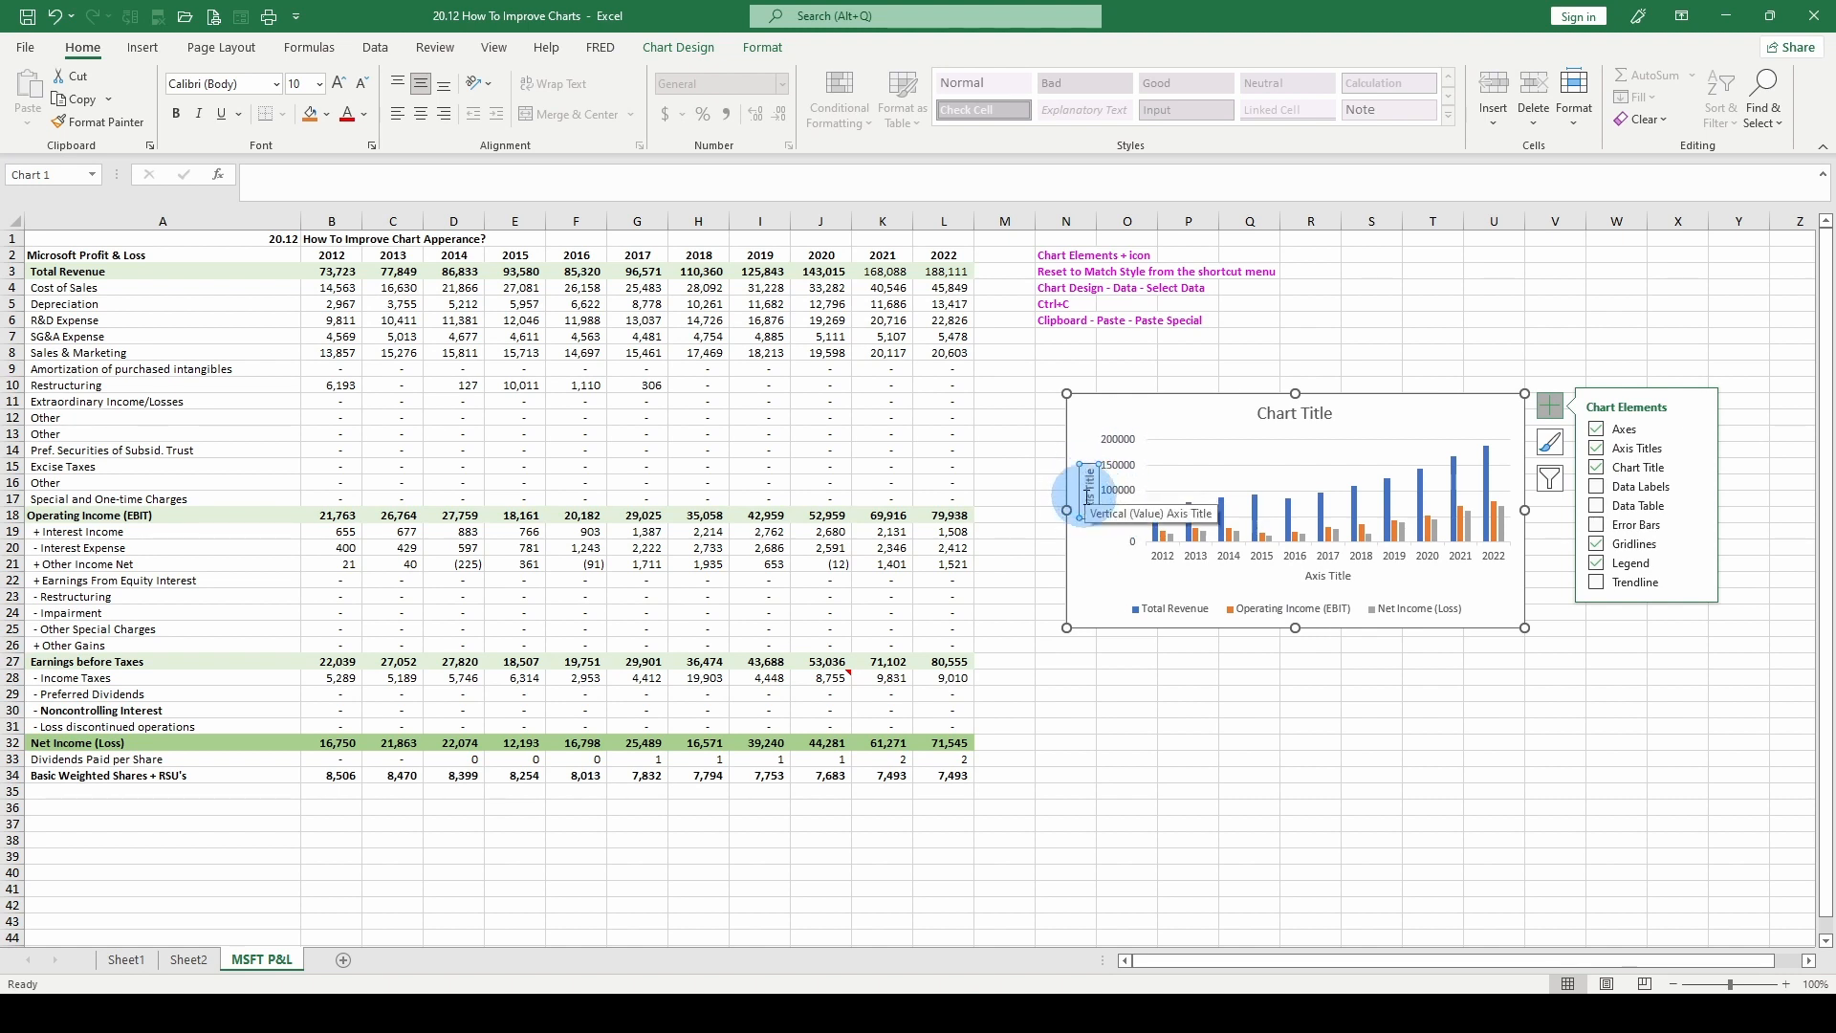
left_click(1088, 494)
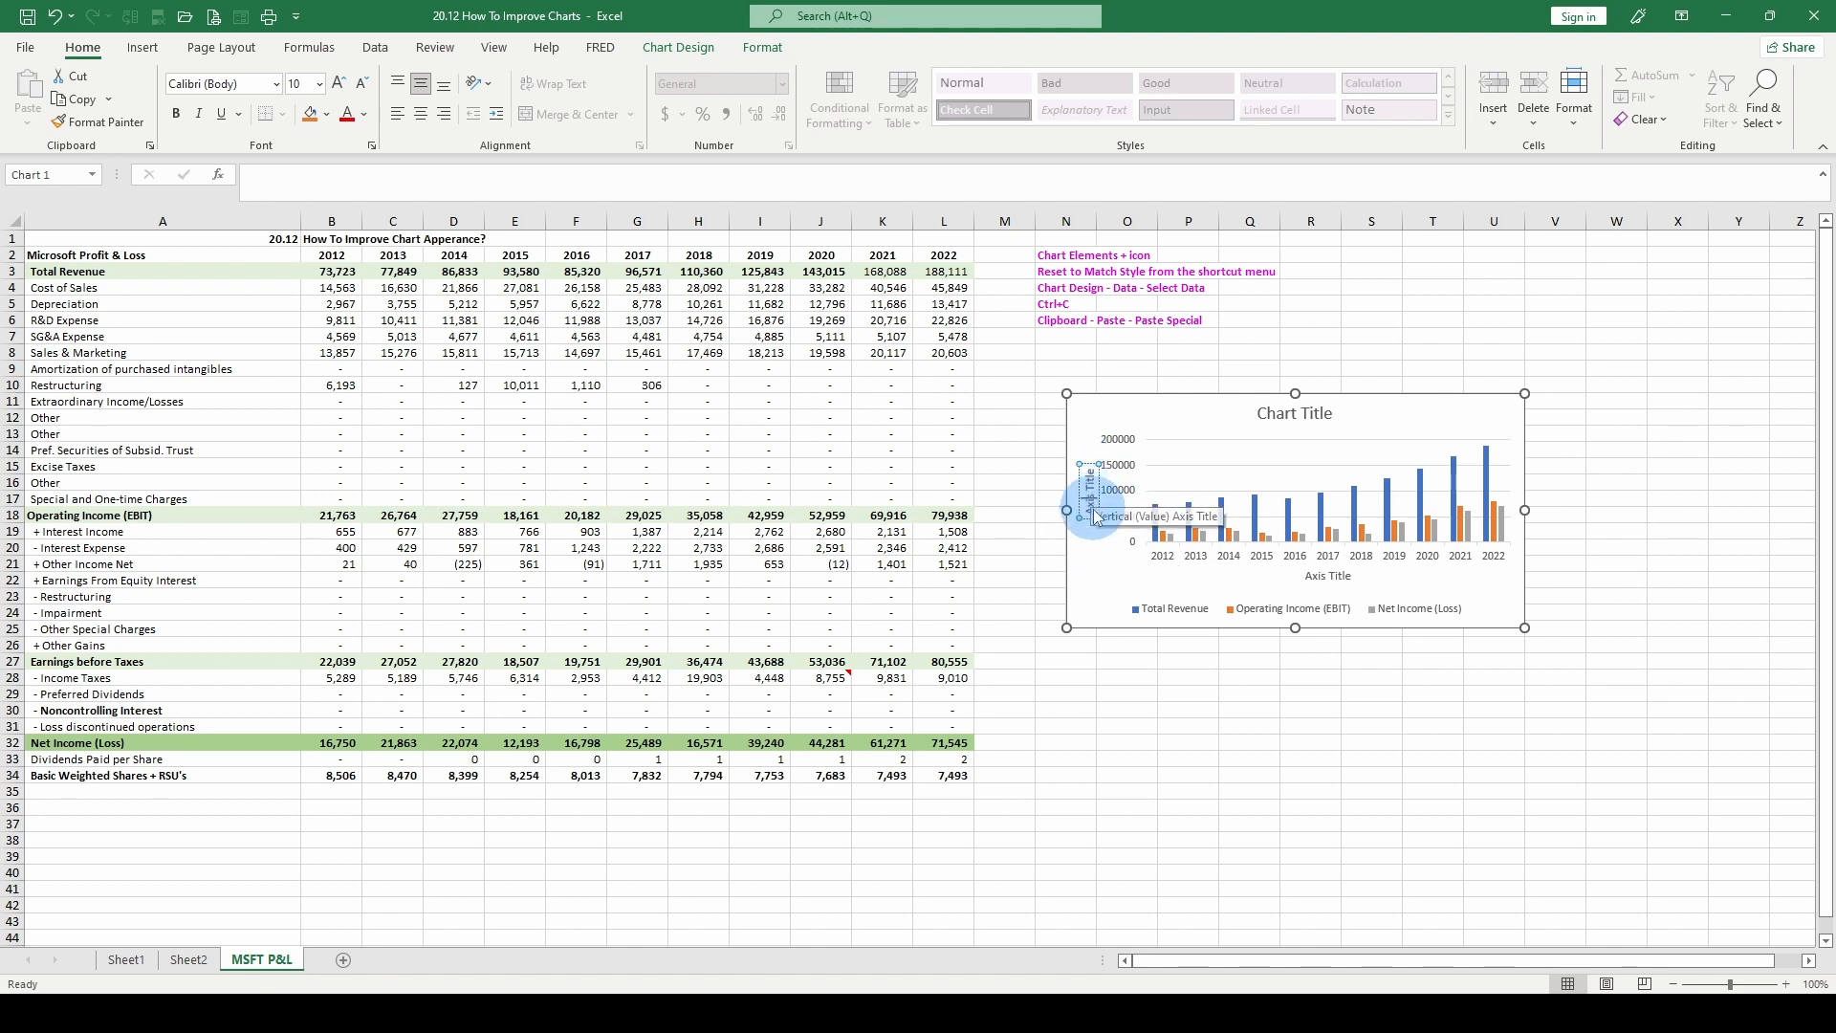
double_click(1090, 500)
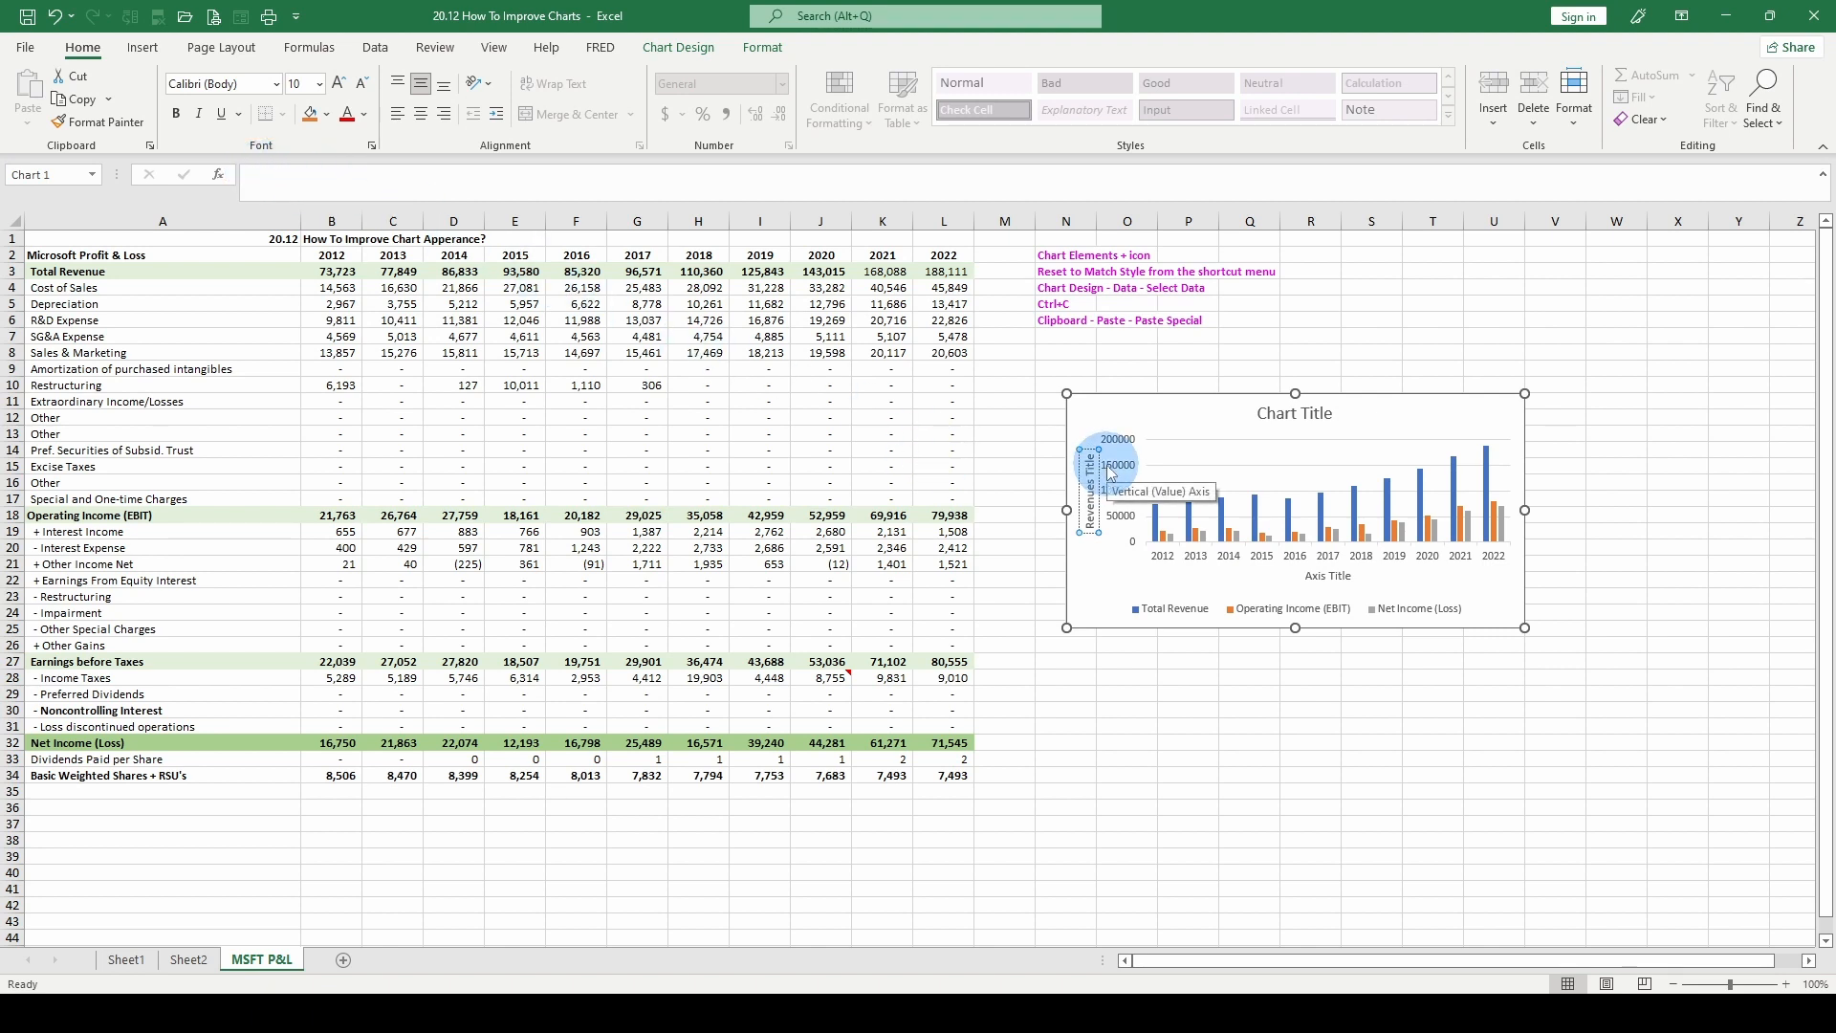
key("Delete")
key("Delete")
key("Delete")
key("Delete")
key("Delete")
key("Delete")
key("Delete")
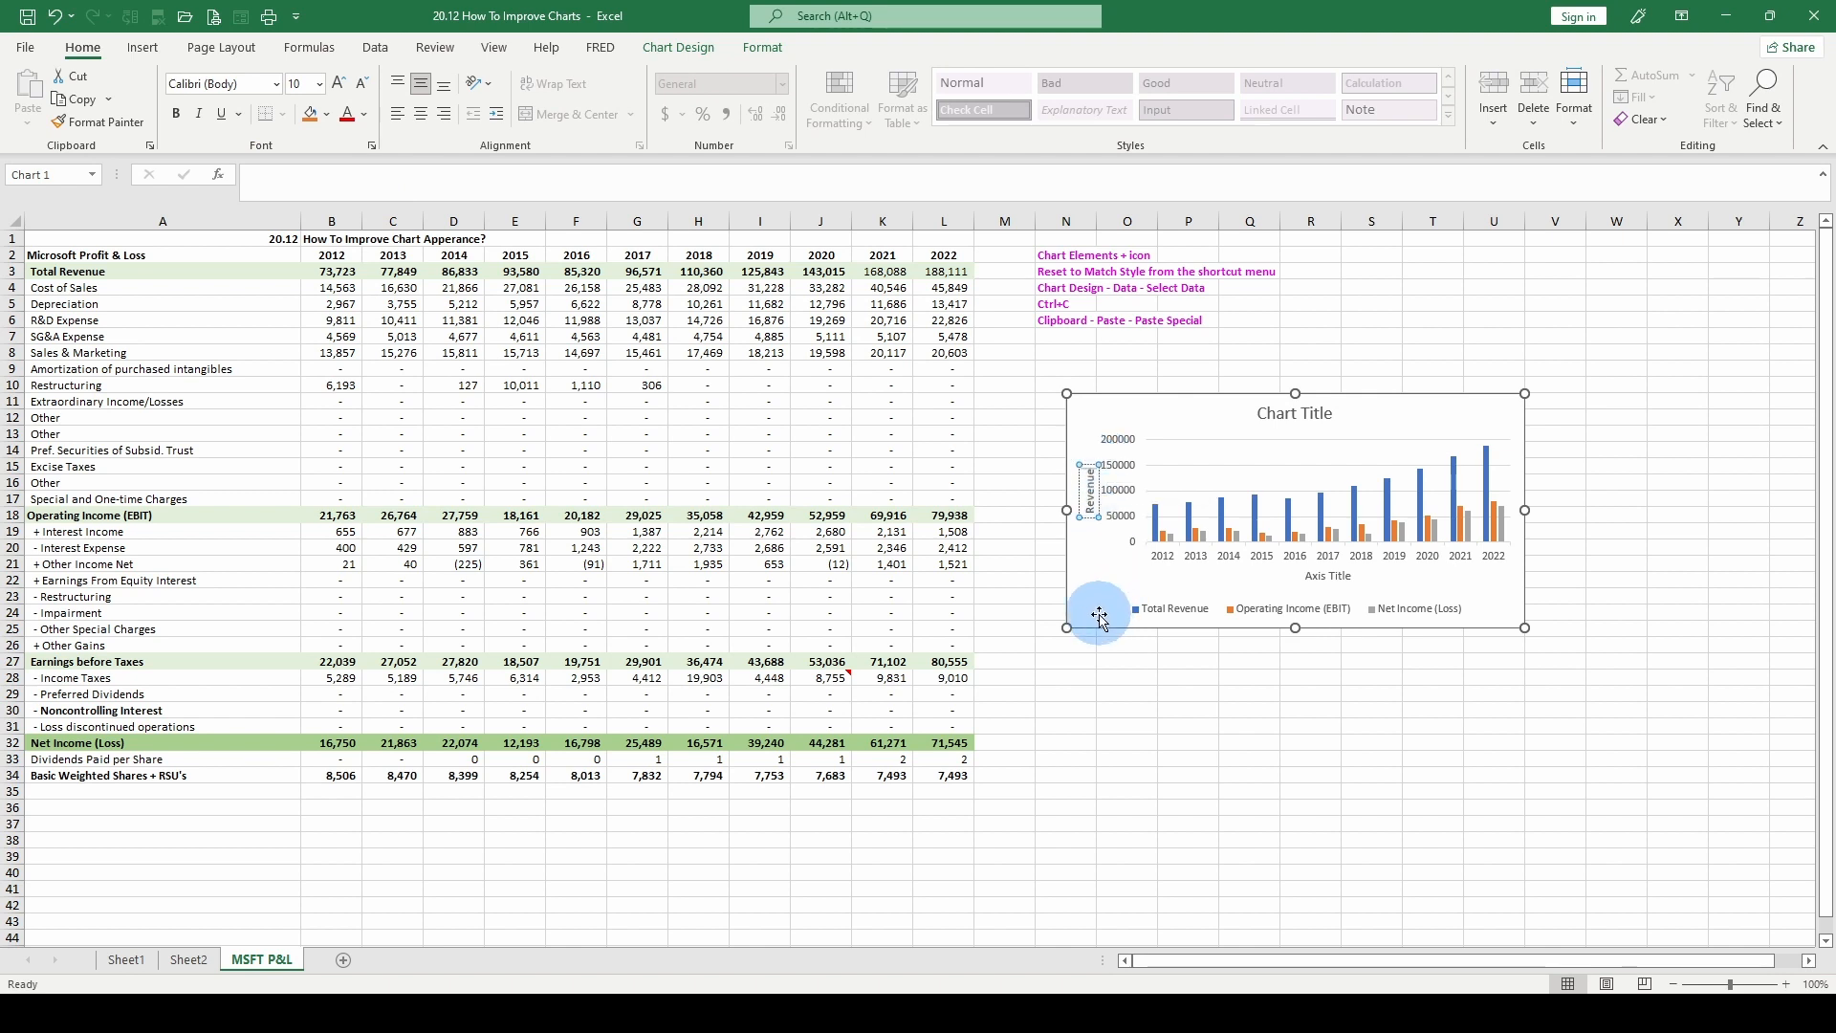
Step: Delete the vertical axis title from the chart
left_click(1131, 459)
key("Delete")
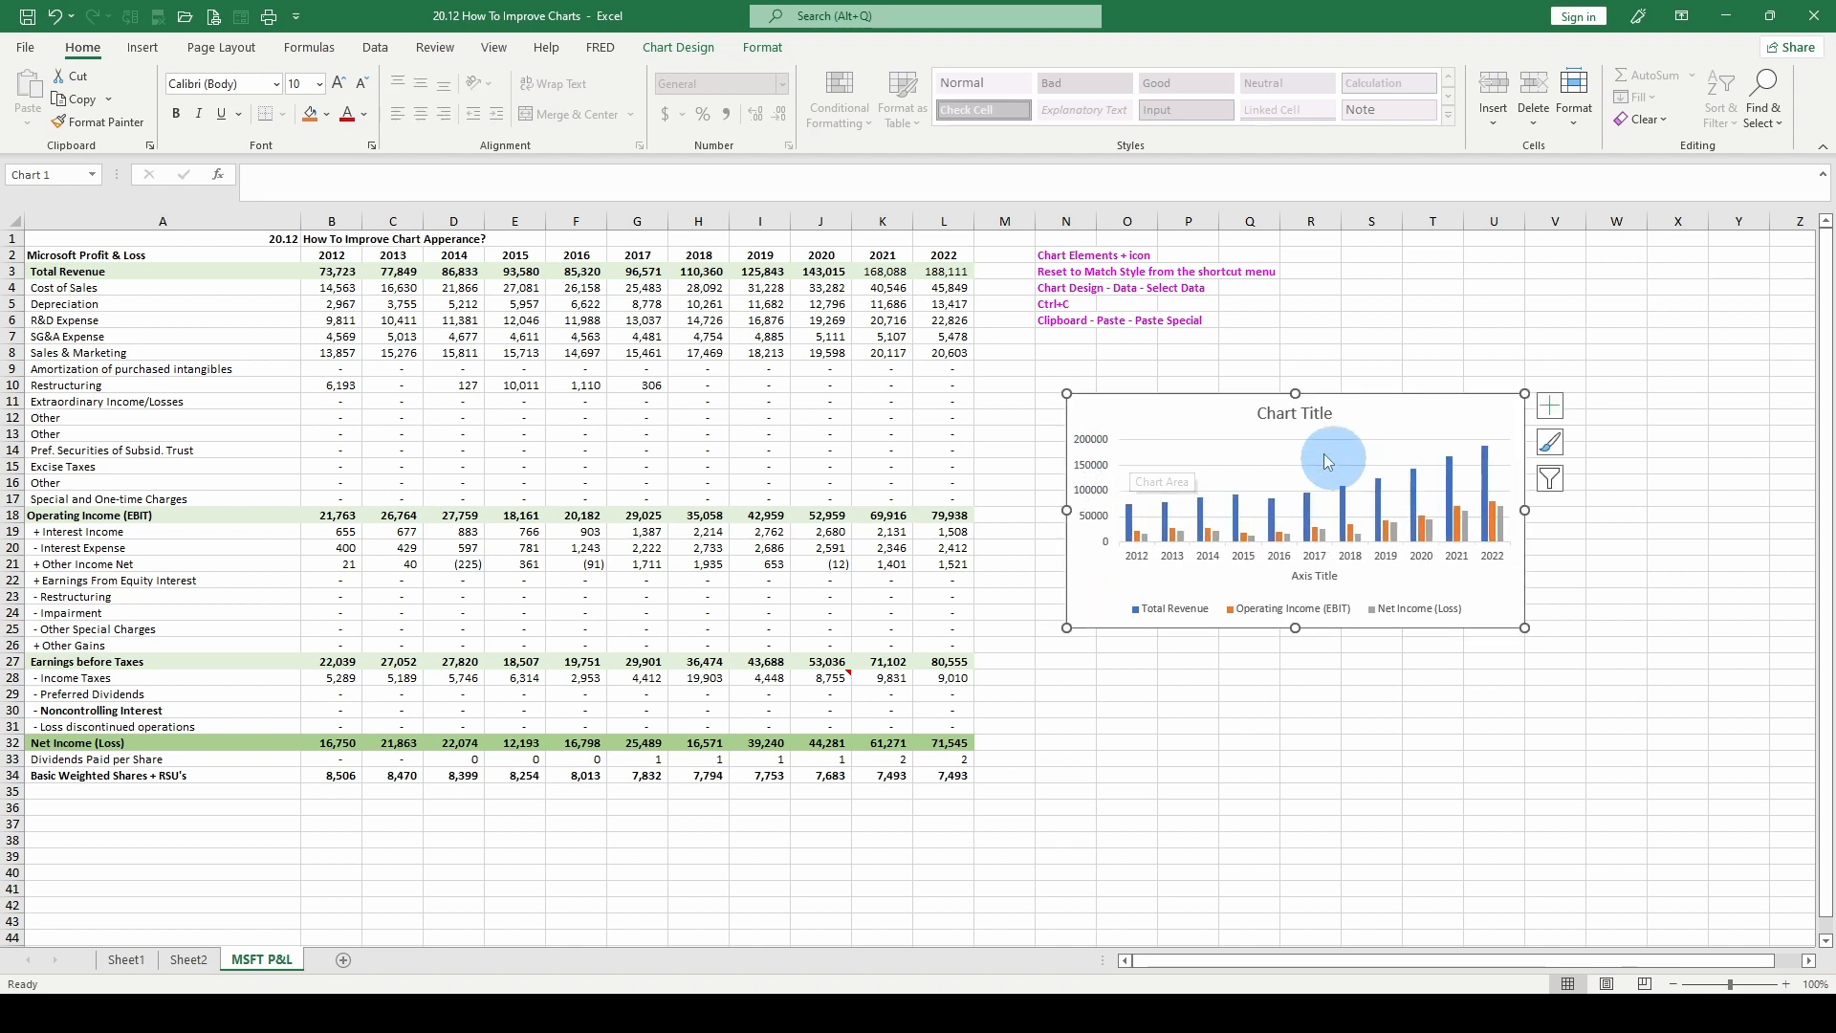
Step: Add primary major vertical, primary minor horizontal and primary minor vertical gridlines to the chart
left_click(1552, 411)
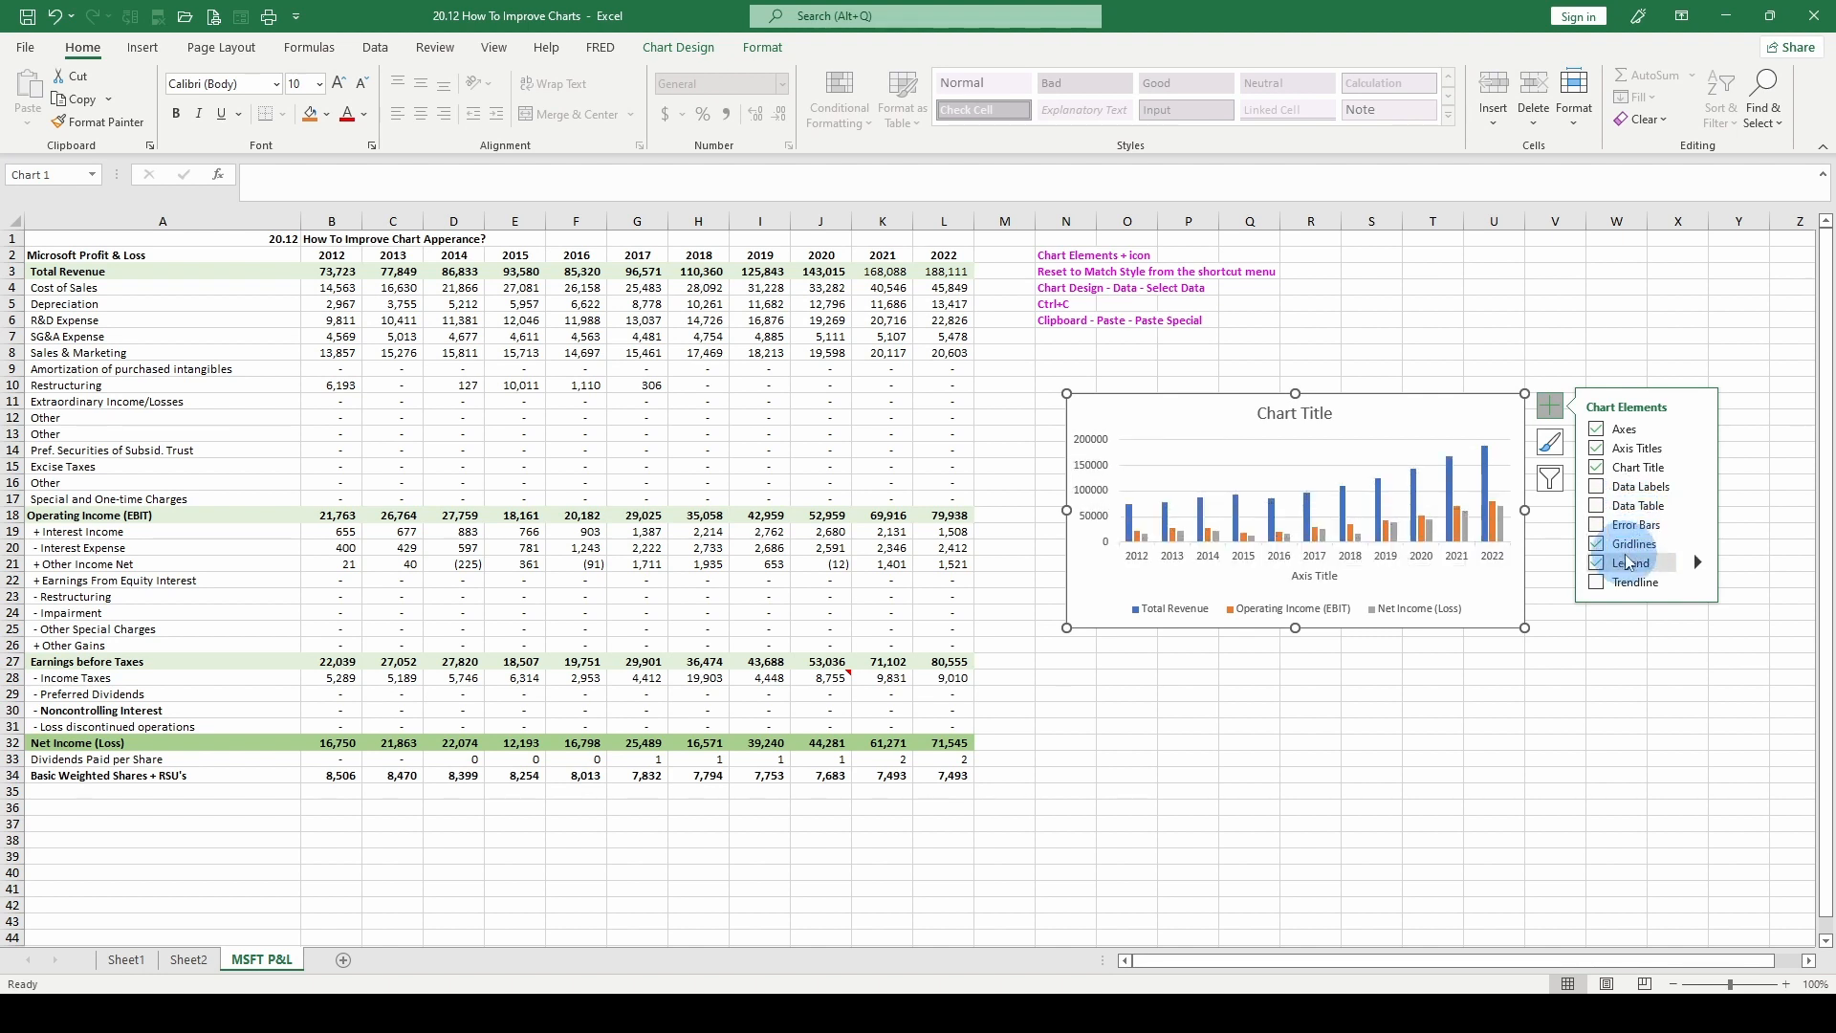
left_click(1700, 542)
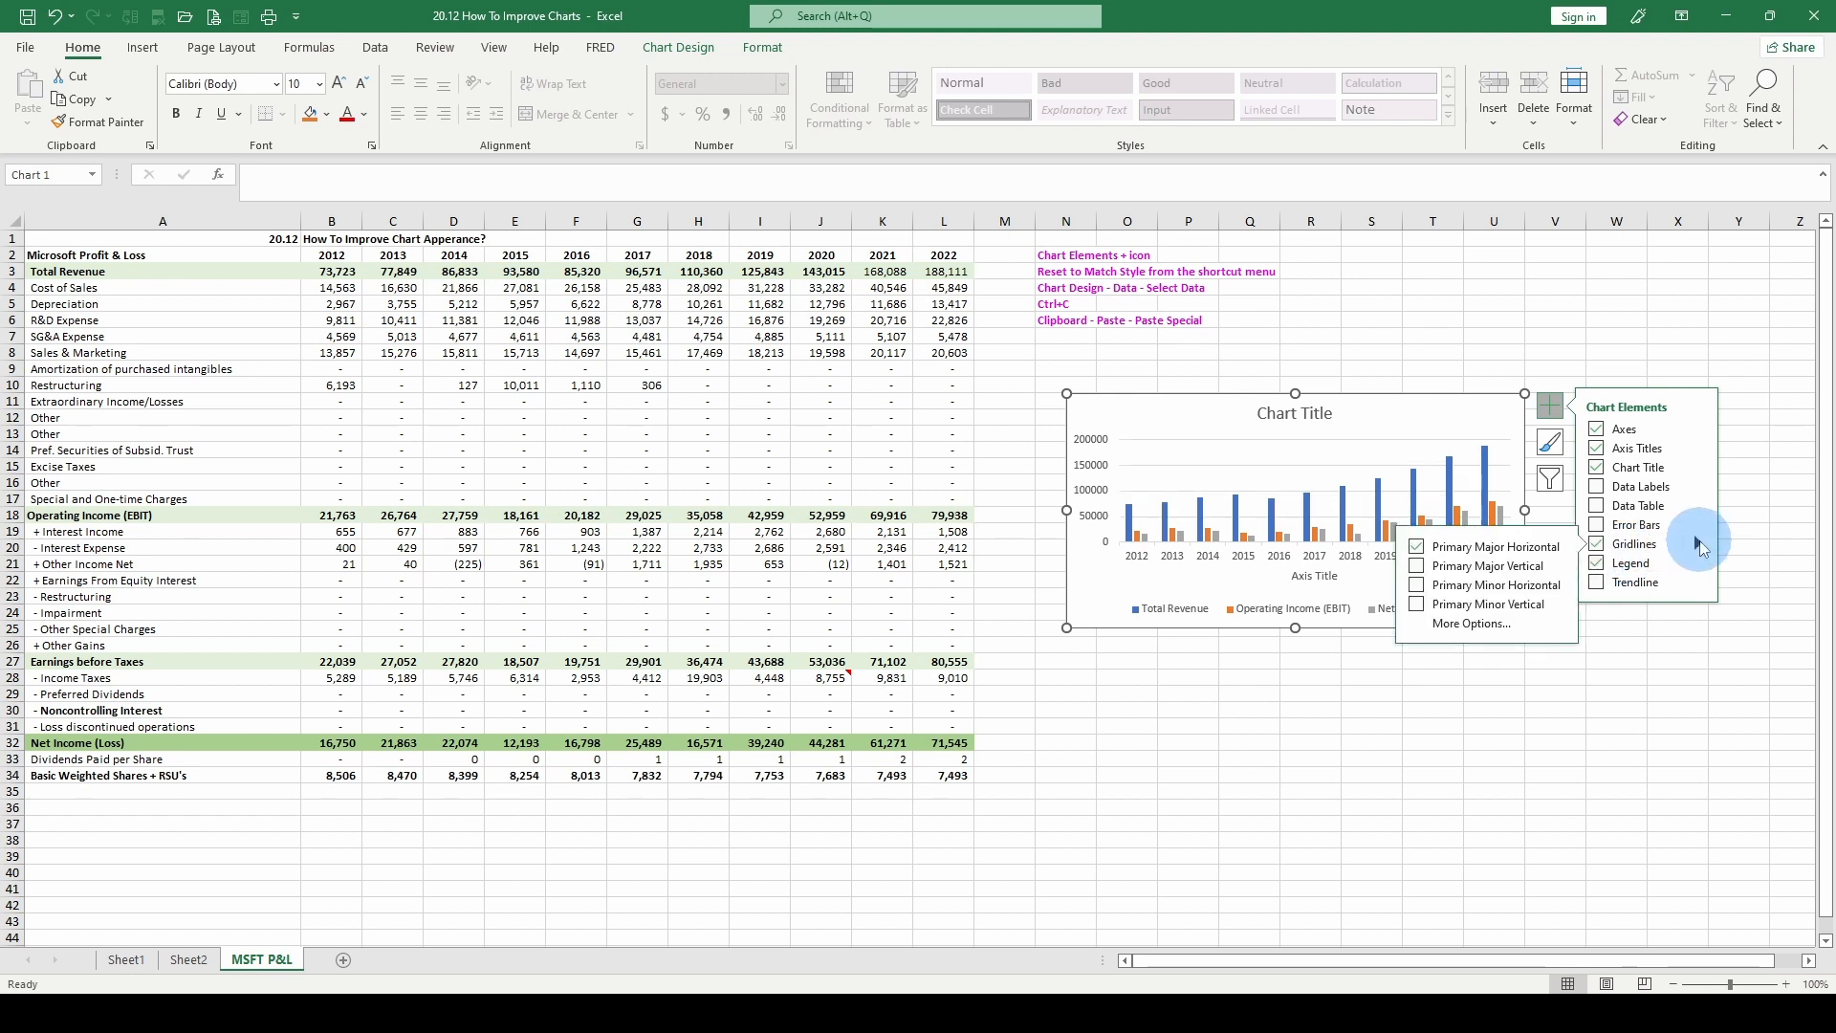
left_click(1417, 567)
left_click(1417, 585)
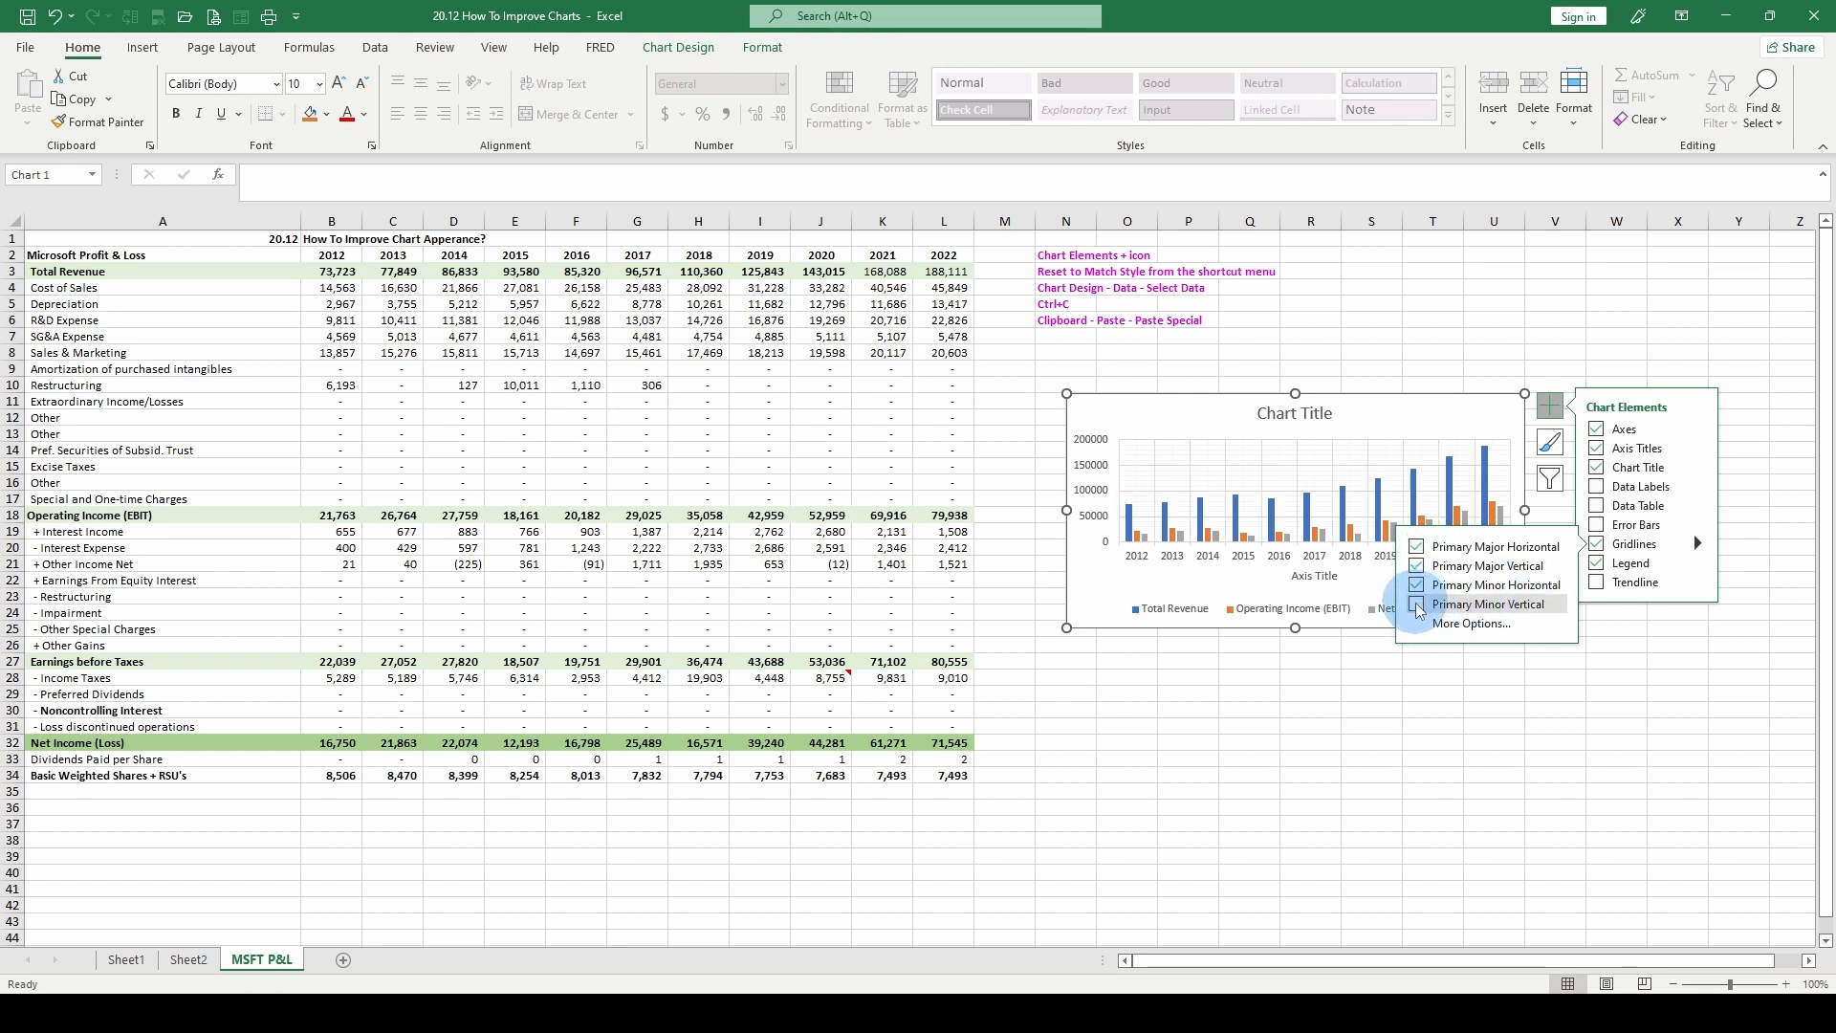
left_click(1417, 606)
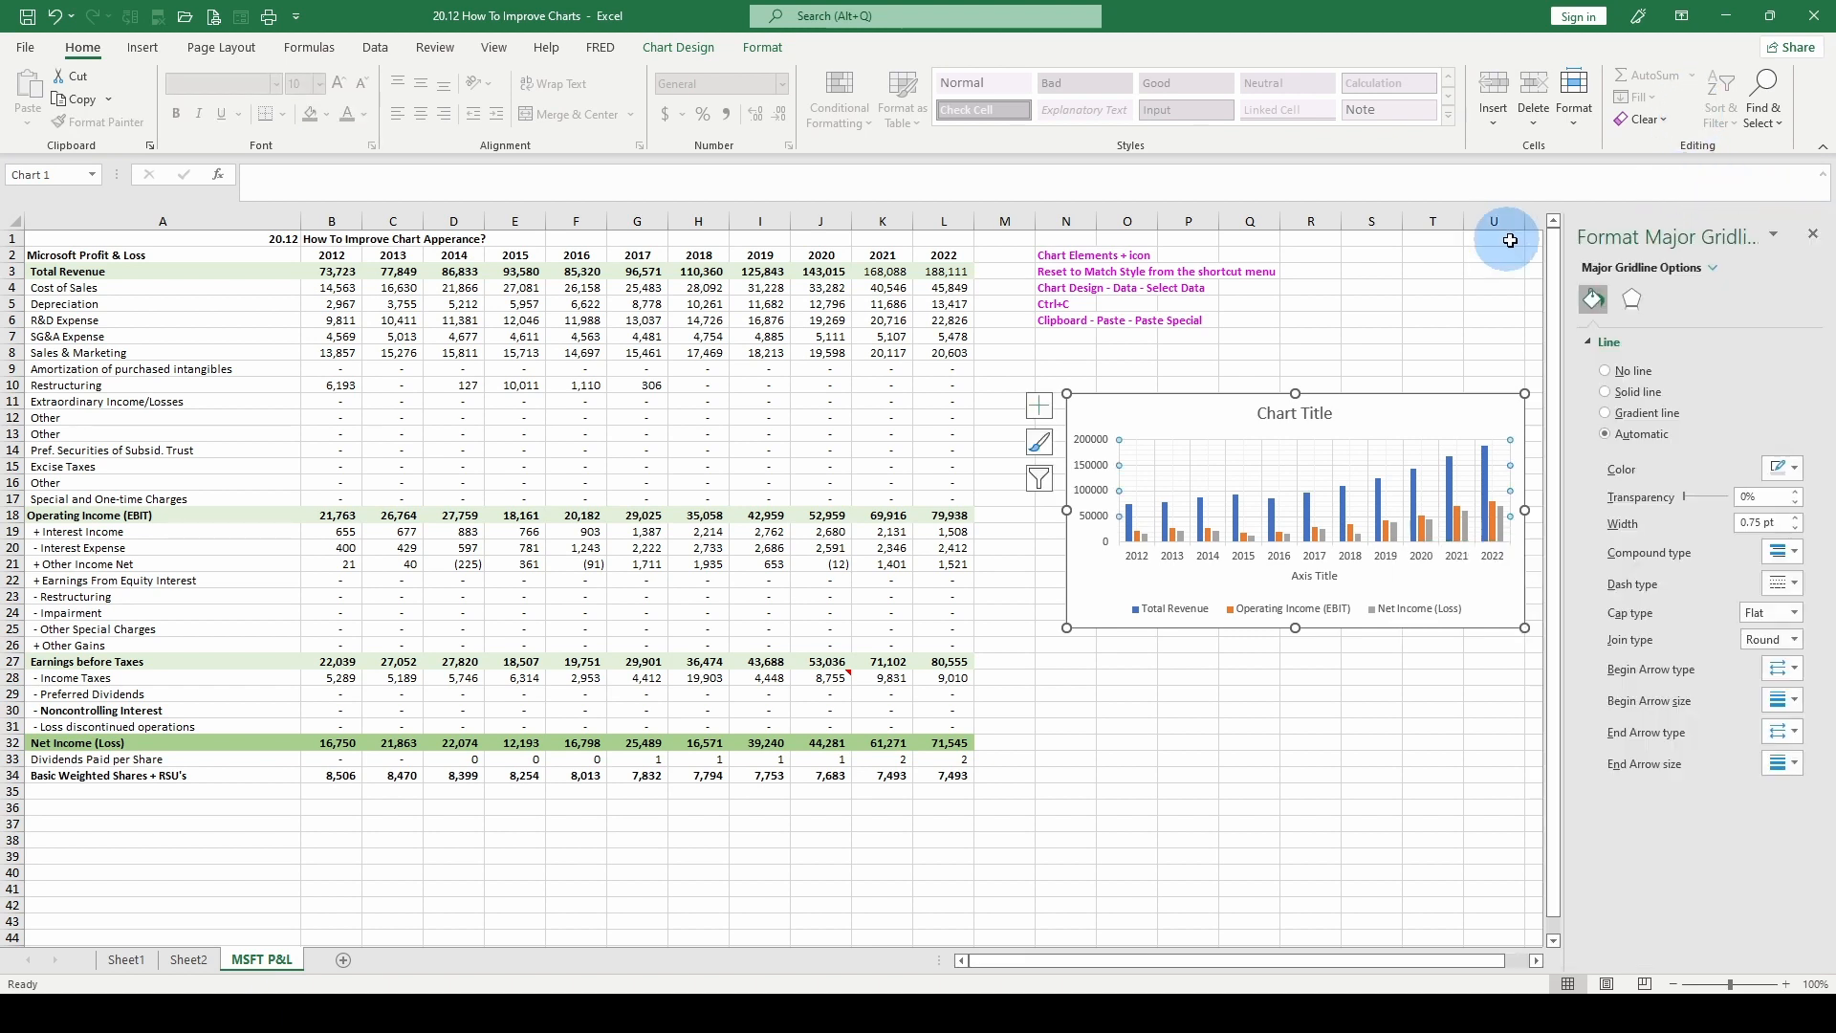
left_click(1813, 233)
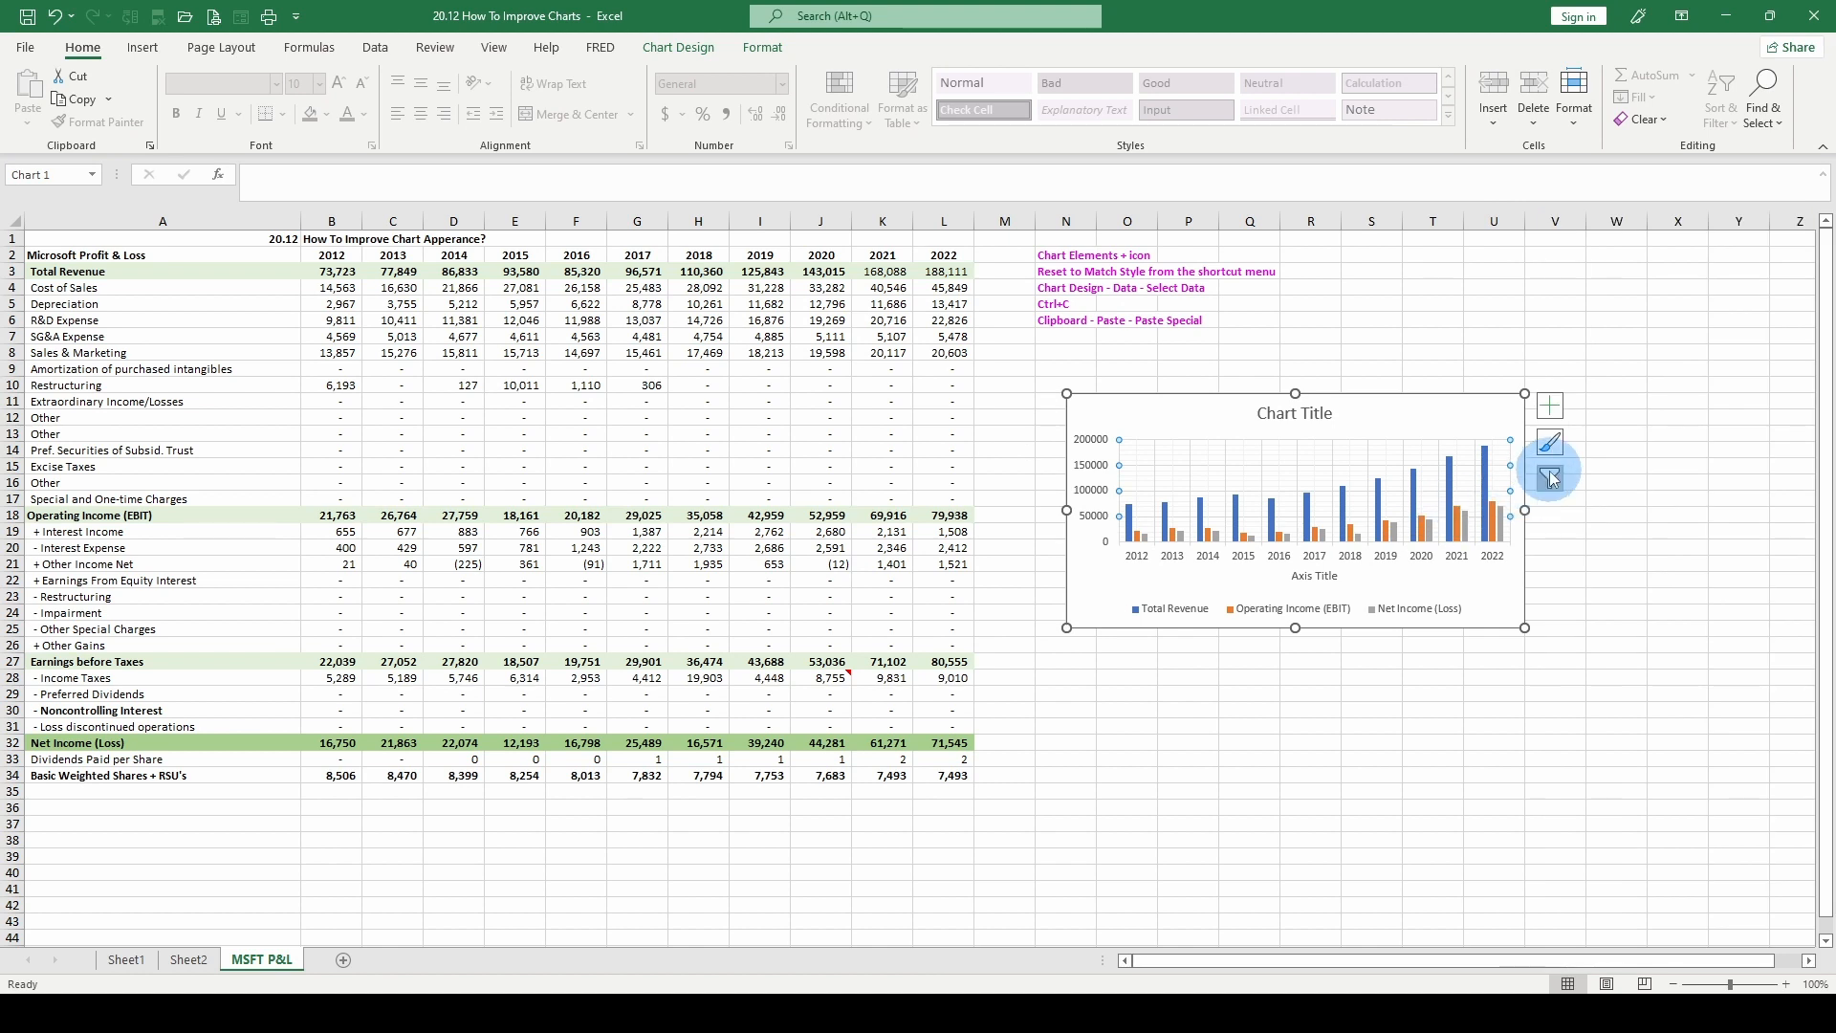
Step: Remove the vertical and minor gridlines from the chart, keeping only the primary major horizontal ones
left_click(1551, 414)
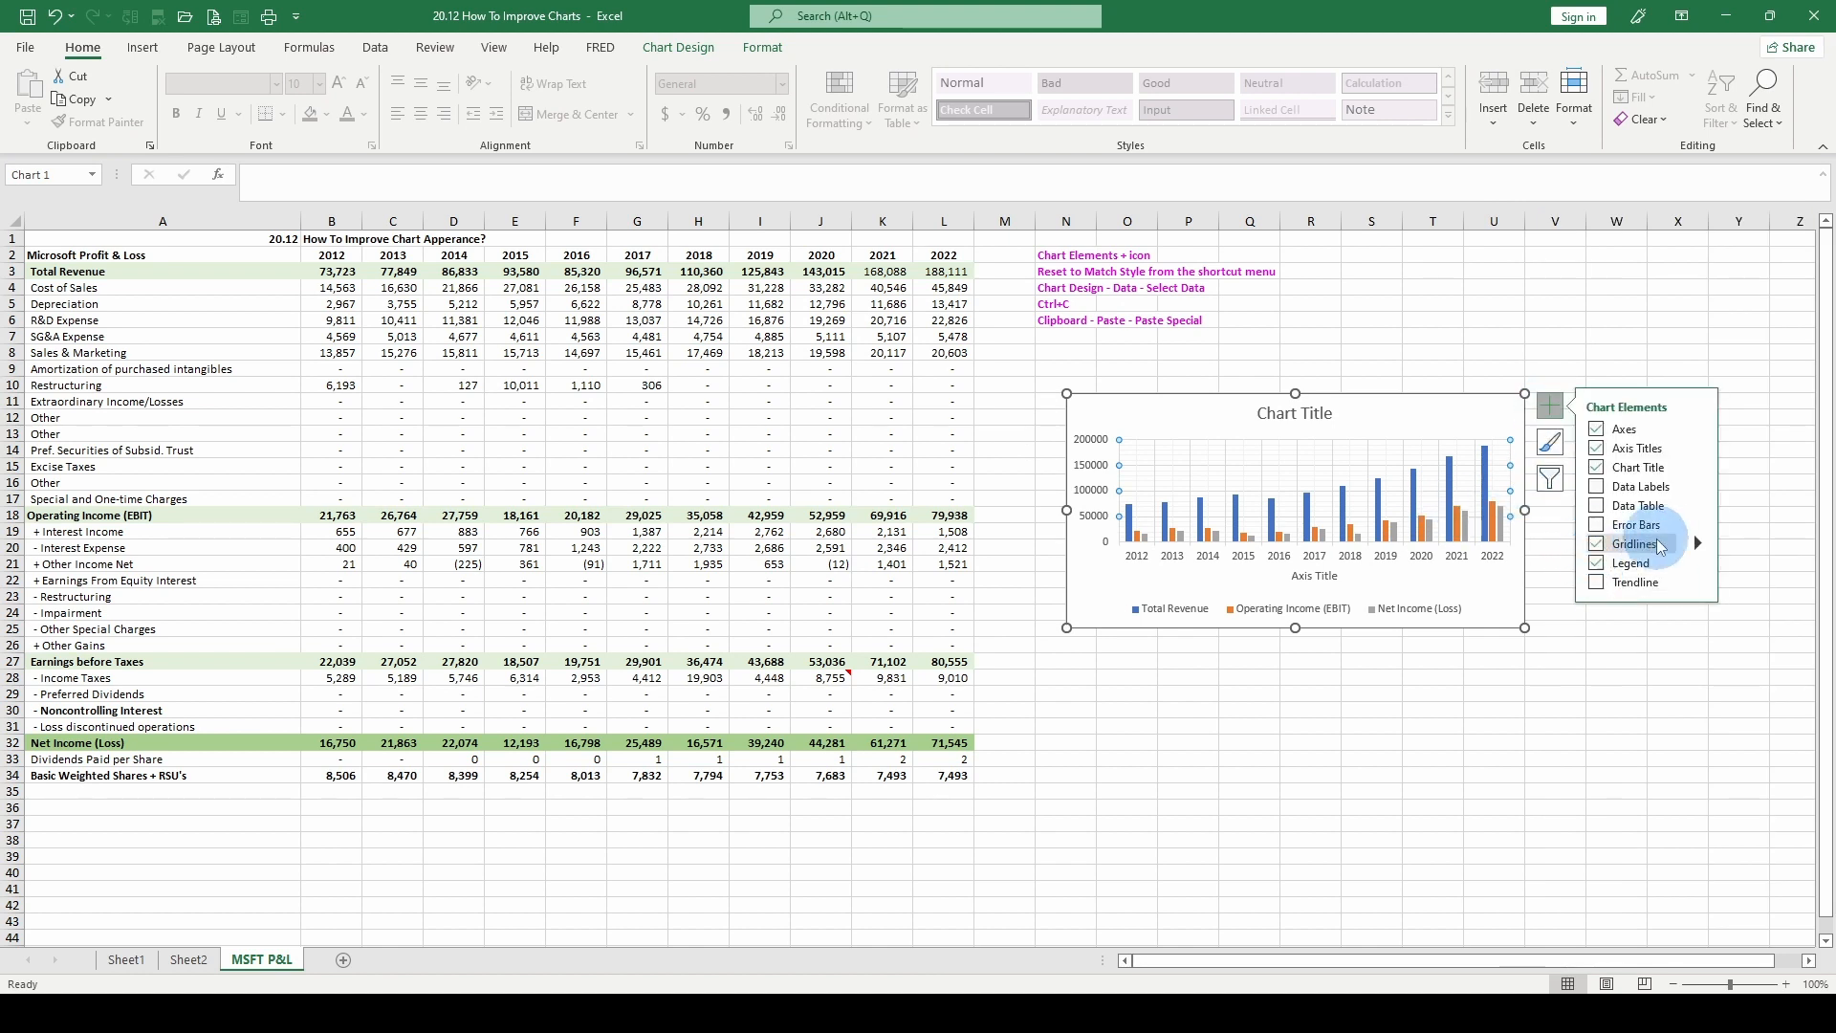
left_click(1698, 543)
left_click(1416, 585)
left_click(1416, 604)
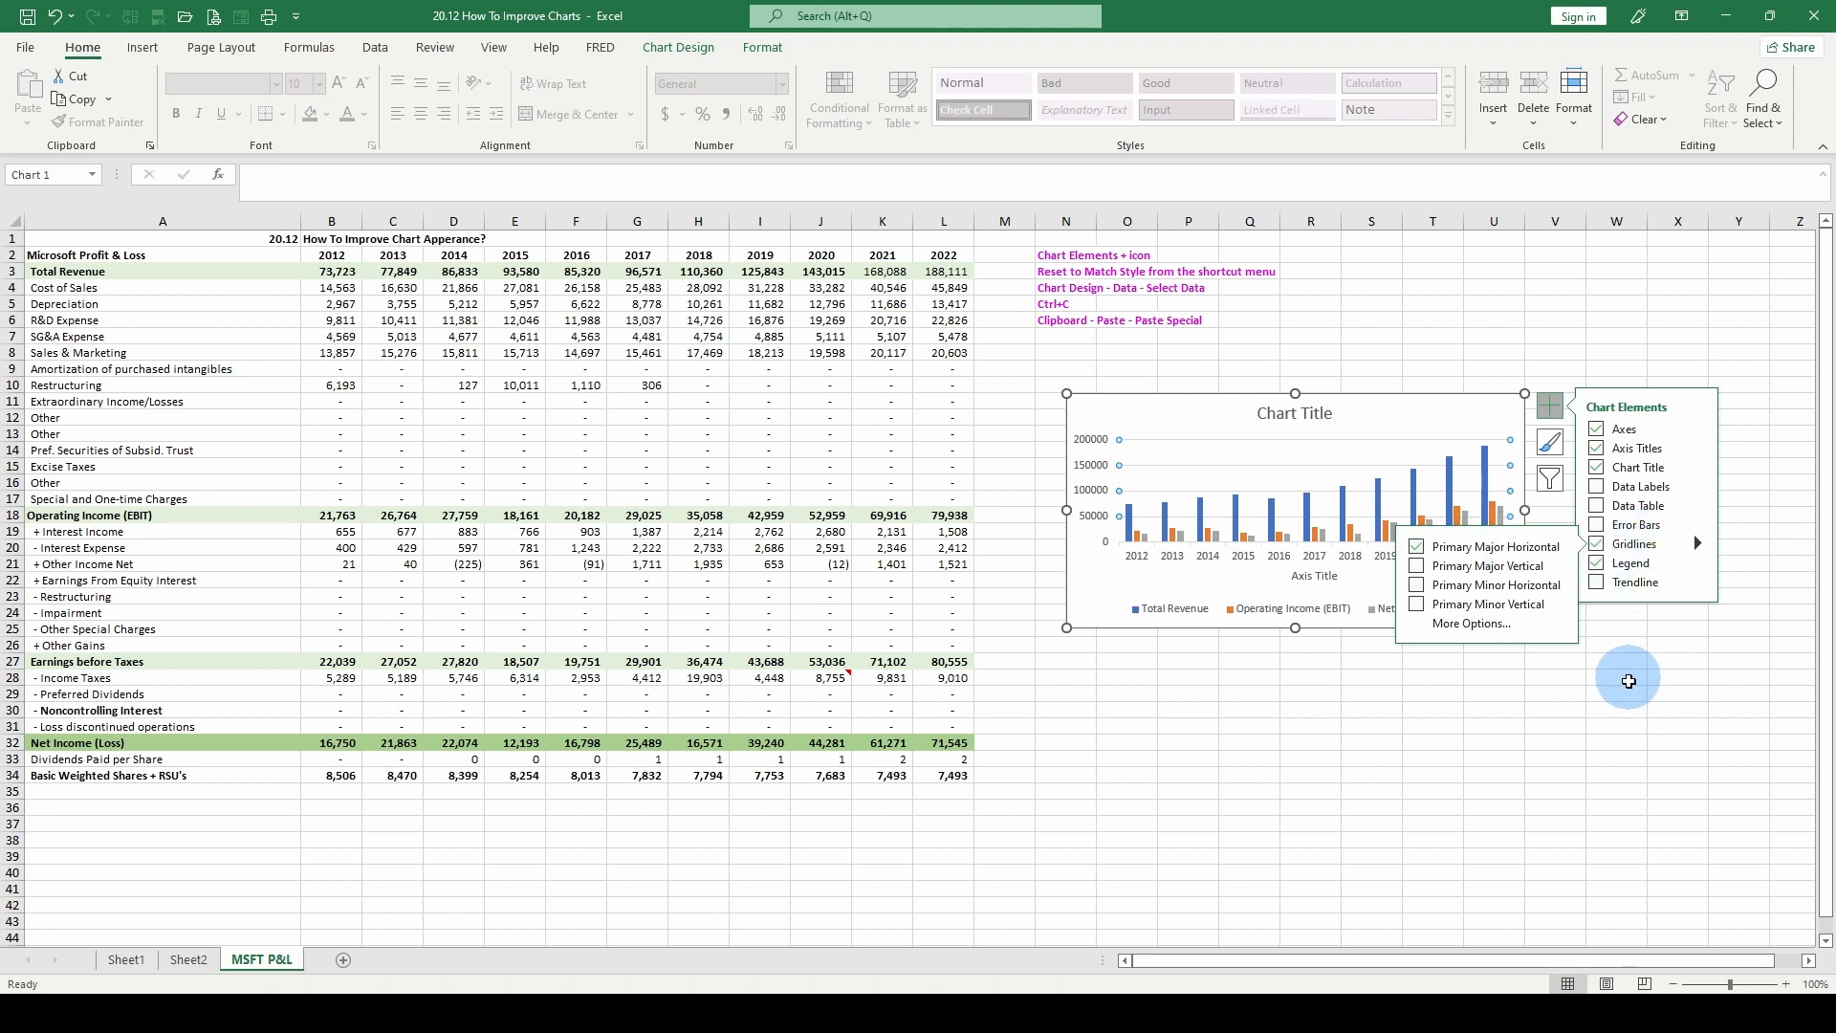
left_click(1633, 660)
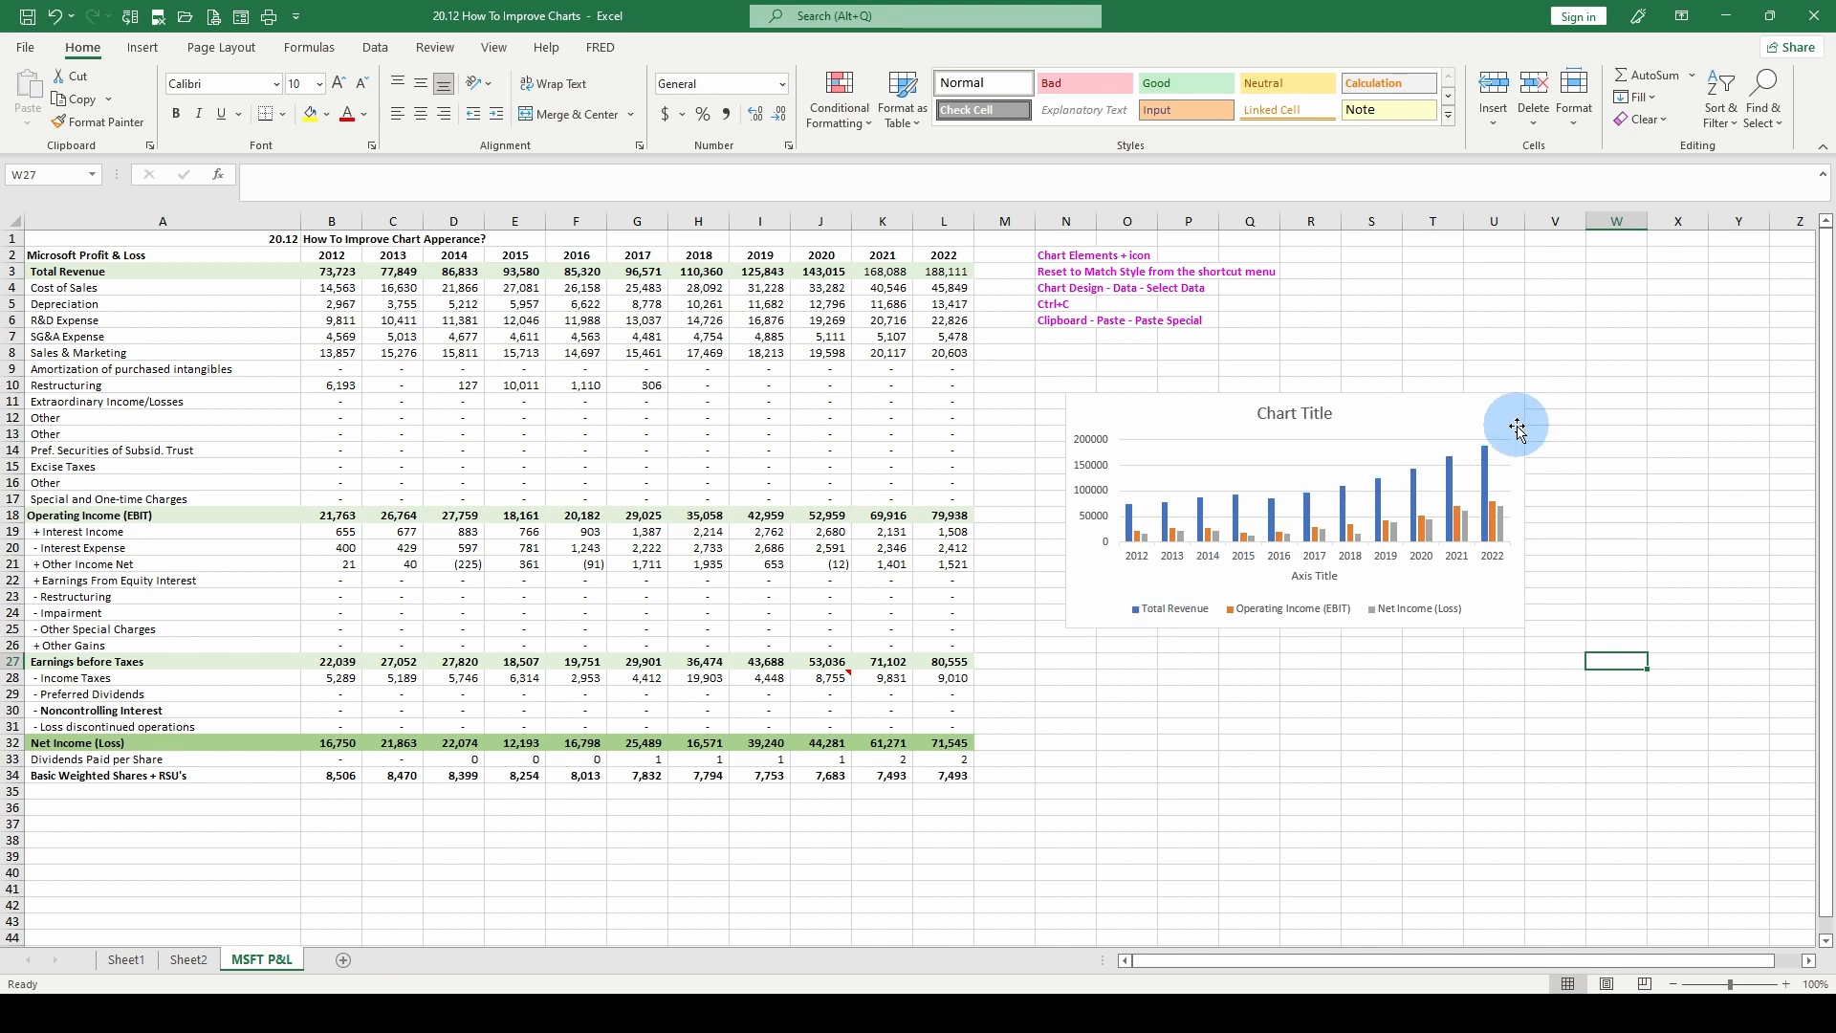
Step: Add a linear trendline based on the Total Revenue series to the chart
left_click(1463, 401)
left_click(1550, 406)
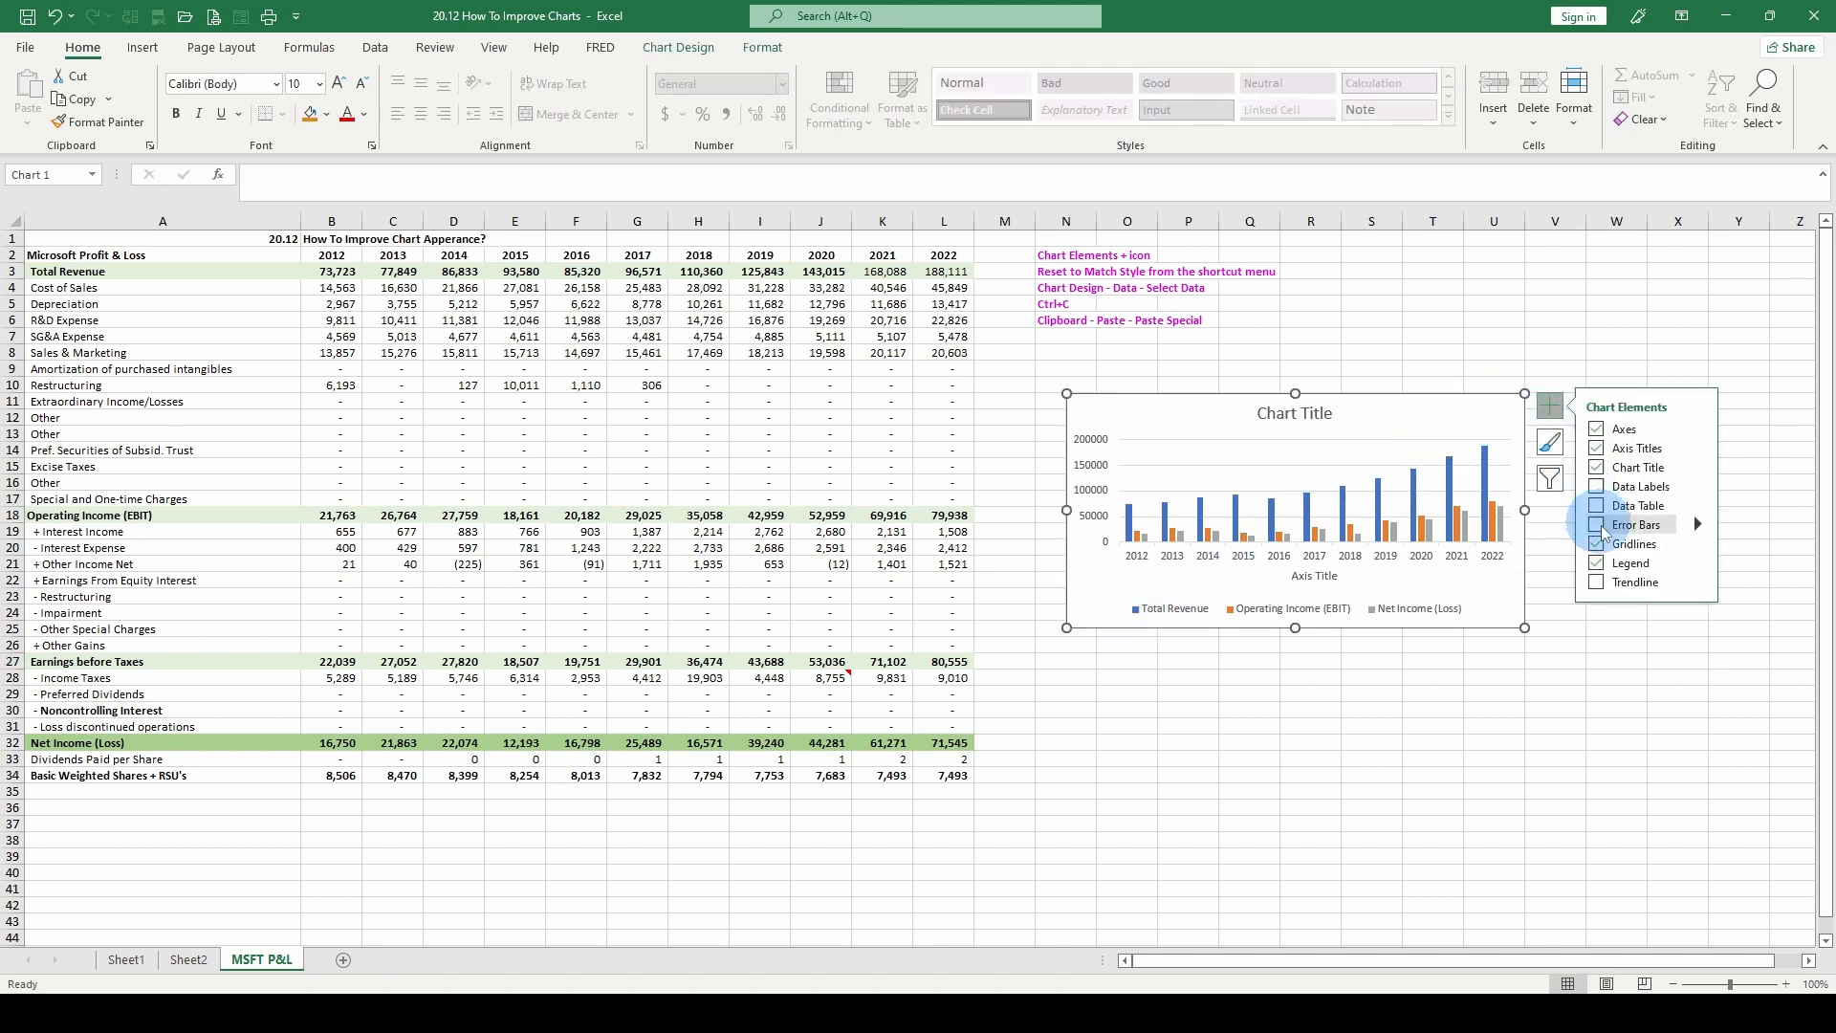
left_click(1601, 585)
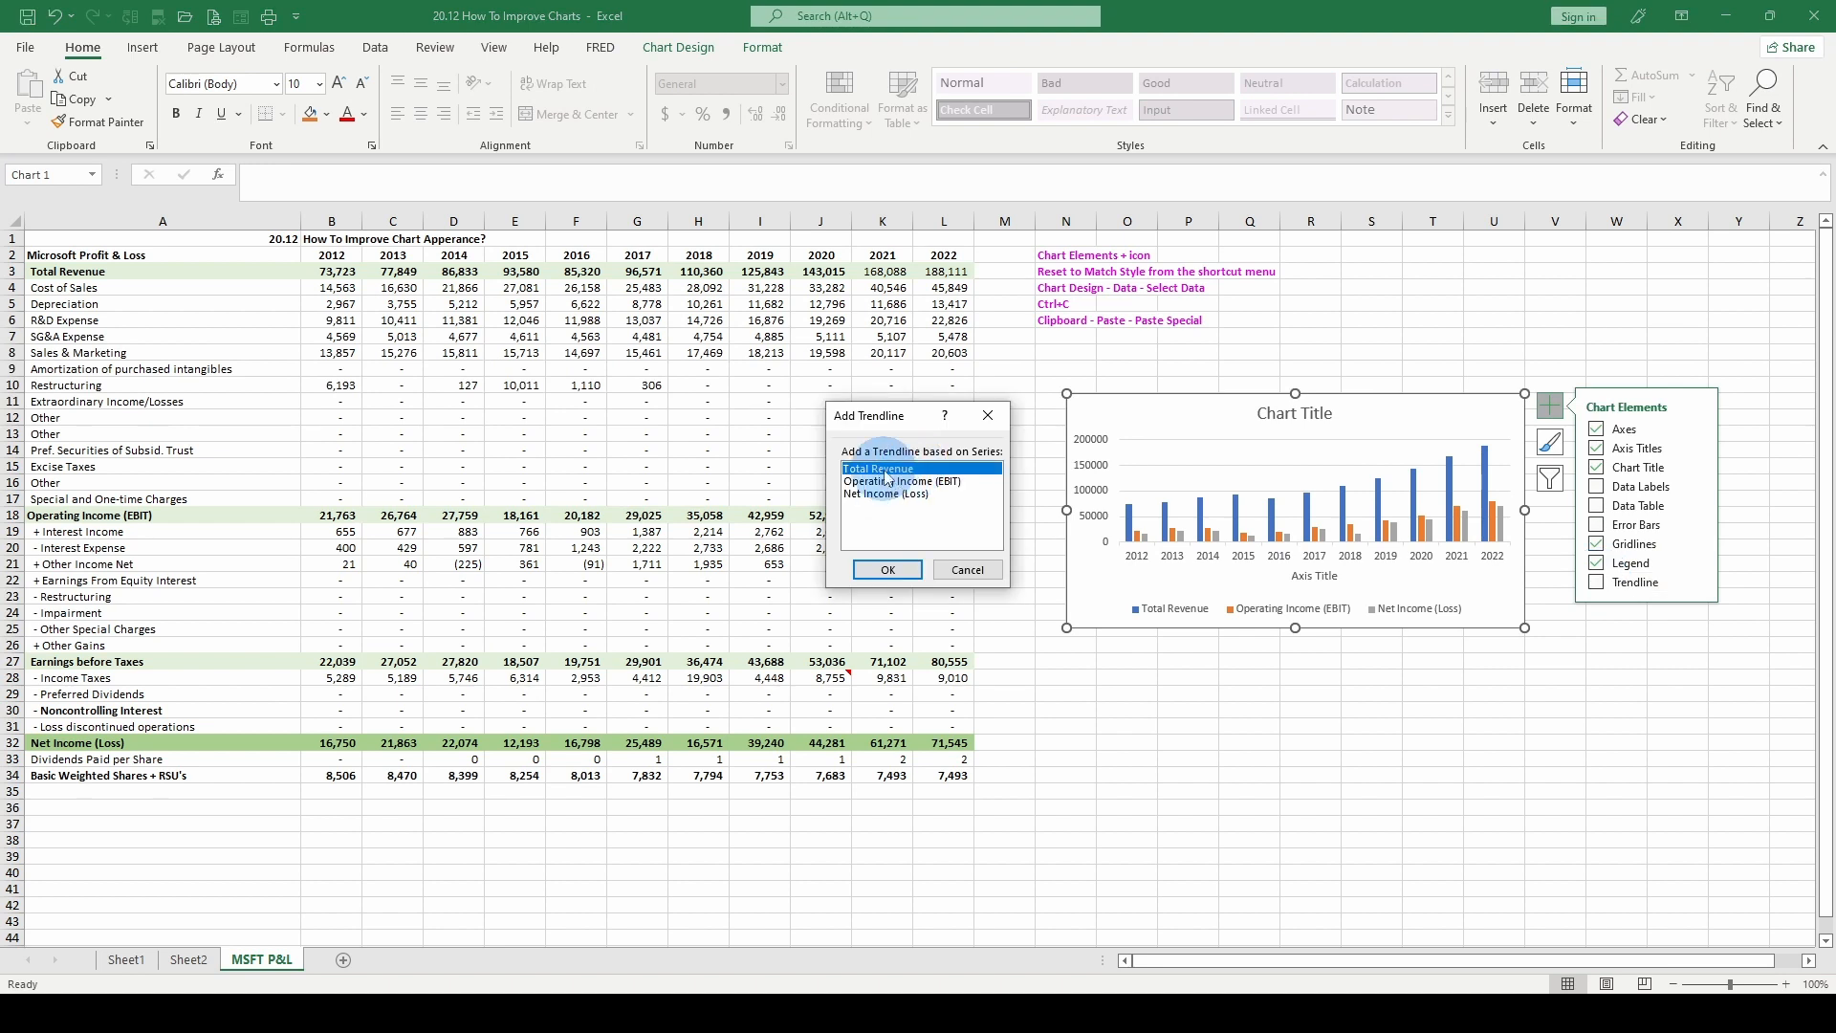
left_click(887, 570)
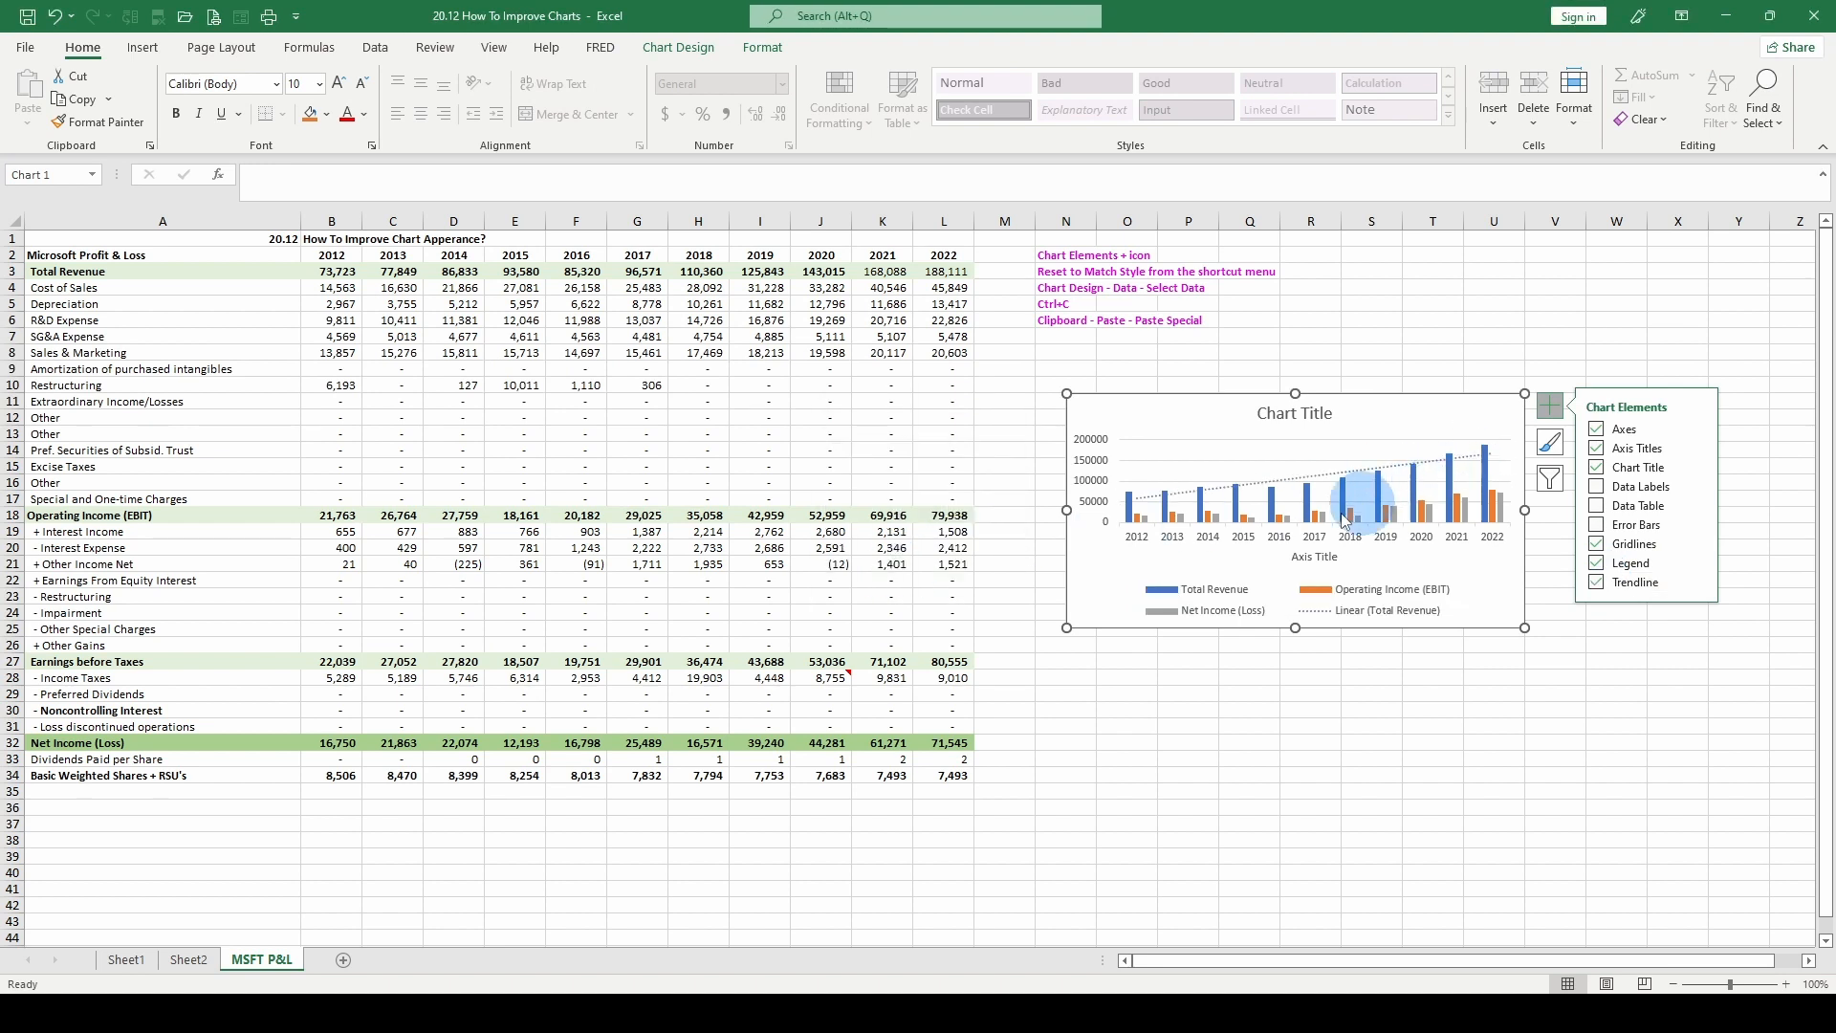
Step: Add an exponential trendline based on the Total Revenue series and remove all trendlines from the chart
left_click(1695, 580)
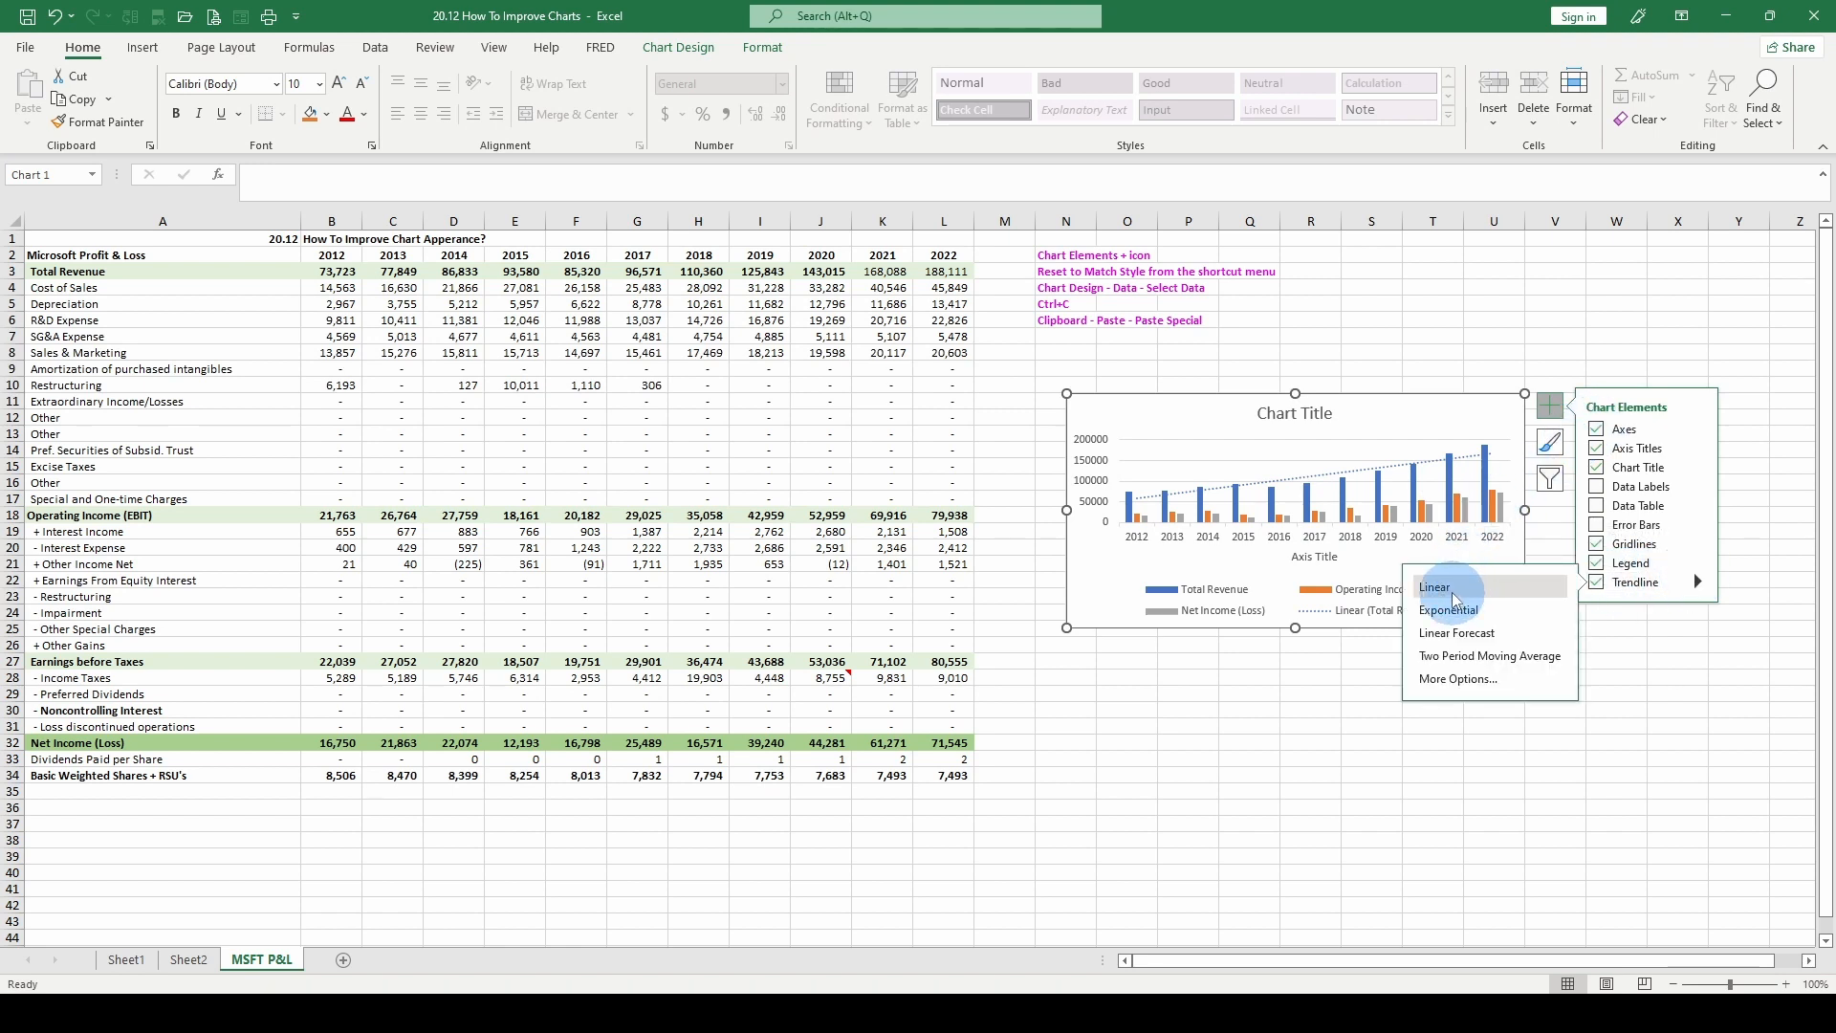
left_click(1450, 589)
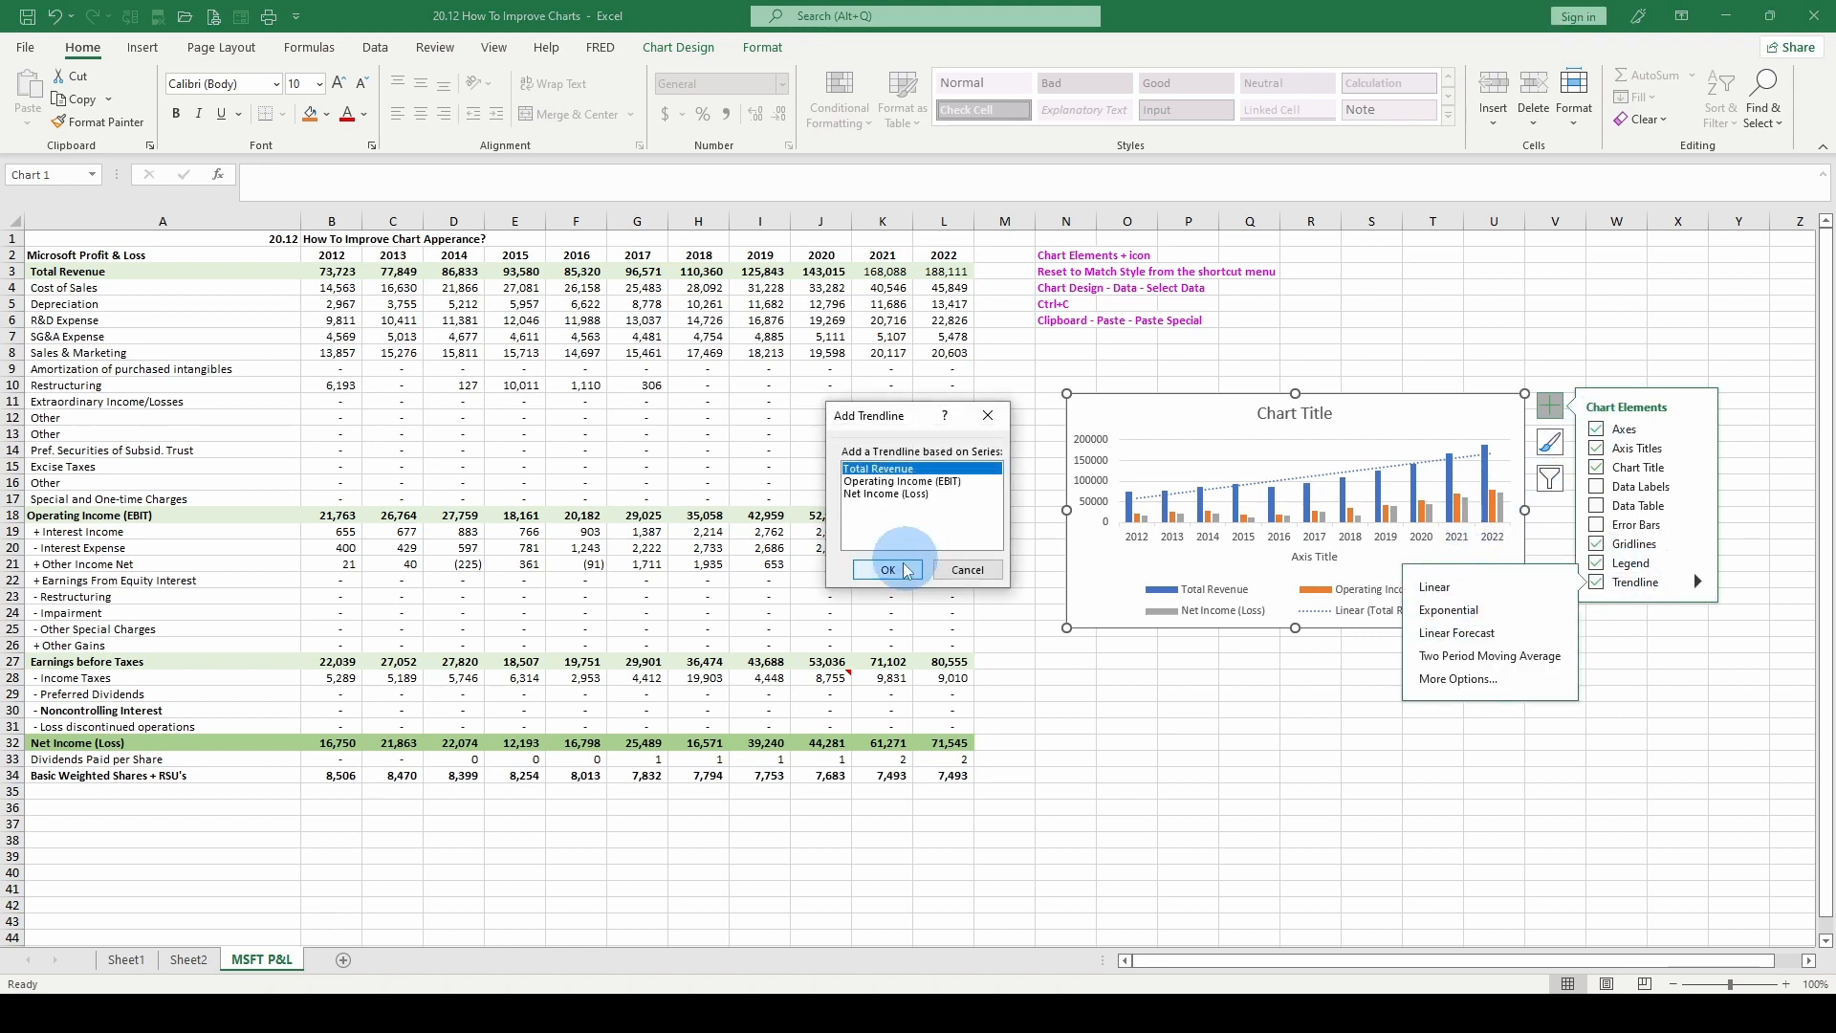
left_click(899, 569)
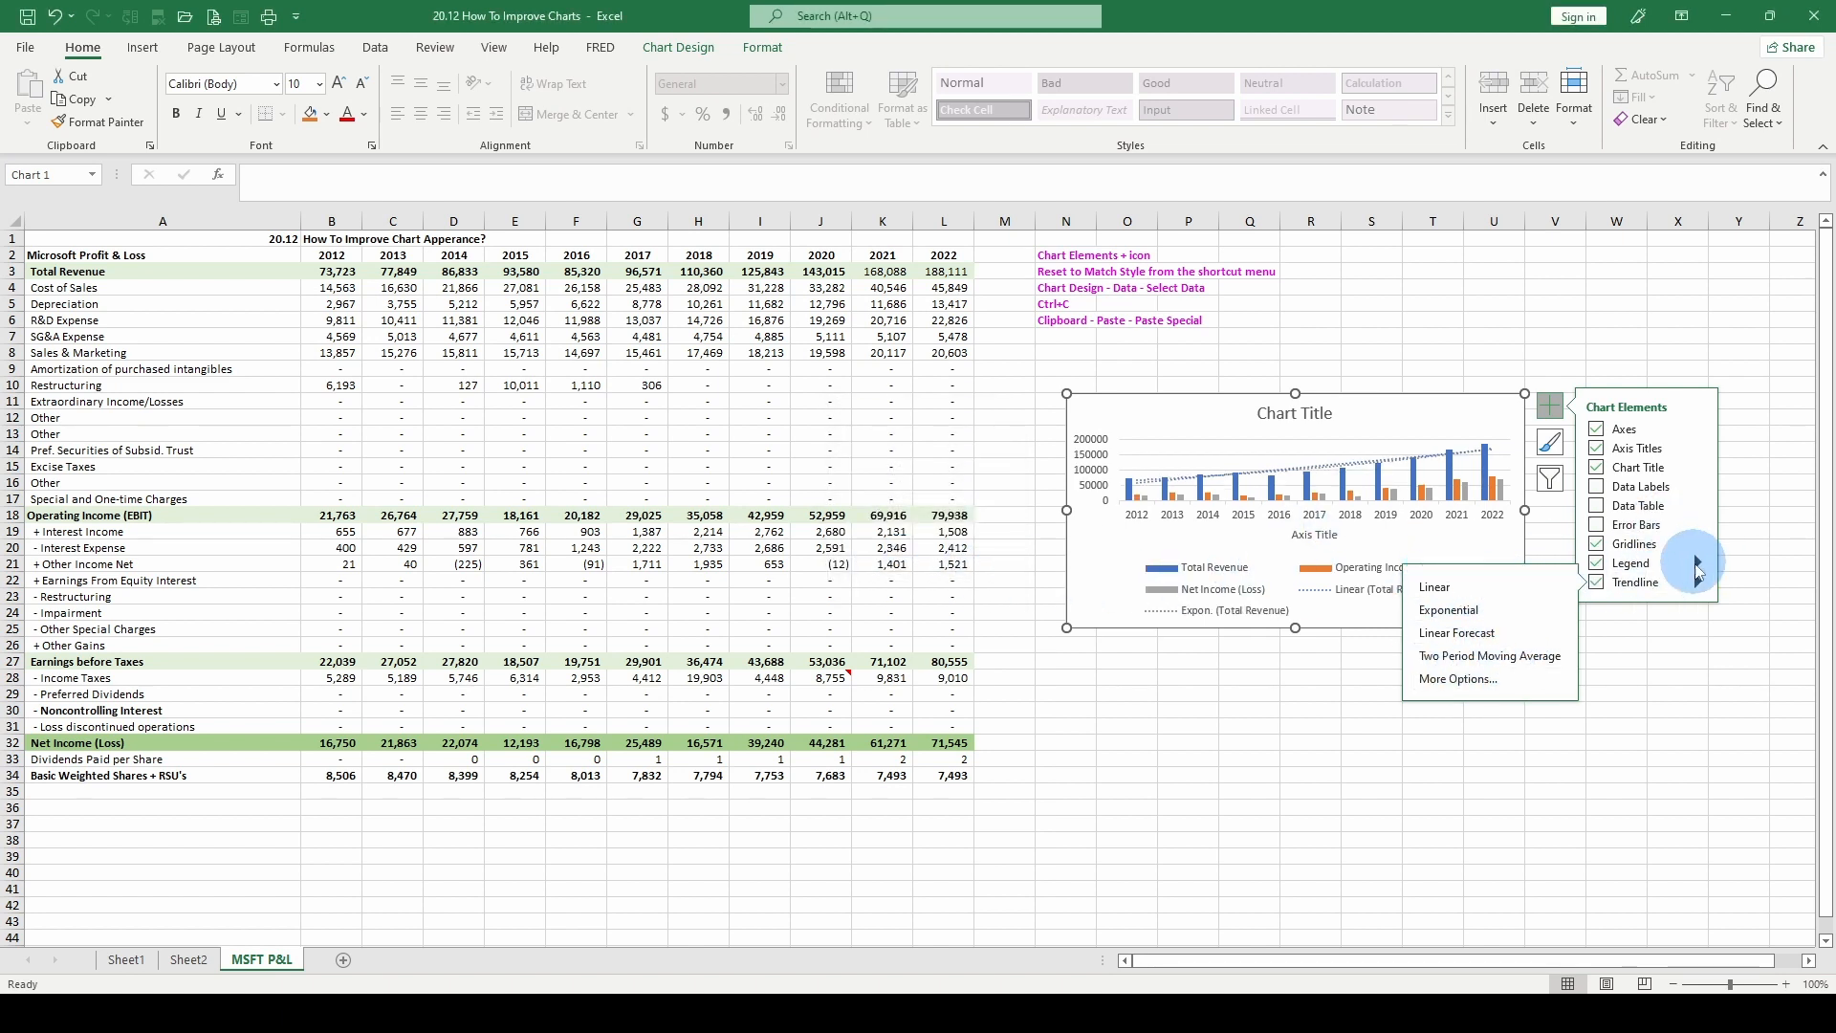
left_click(1661, 582)
Step: Open the formatting options of the chart's plot area and close them again without changes
right_click(1329, 488)
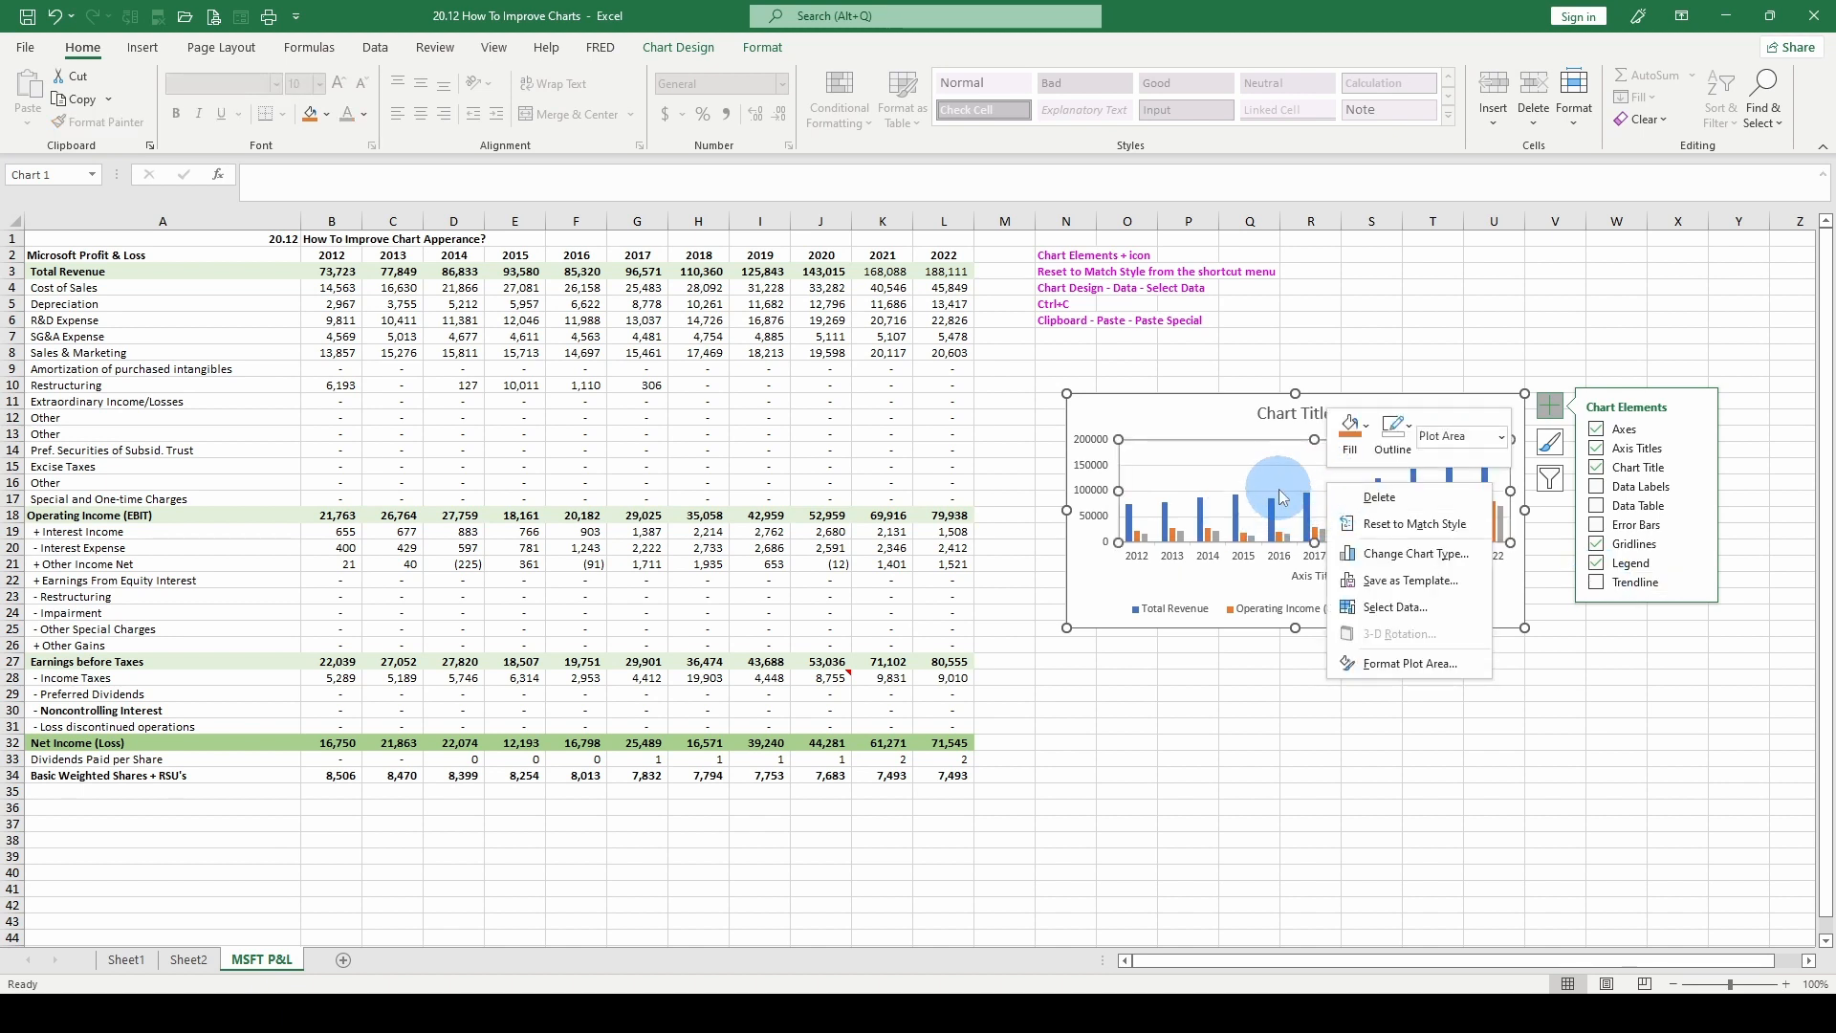
left_click(1429, 665)
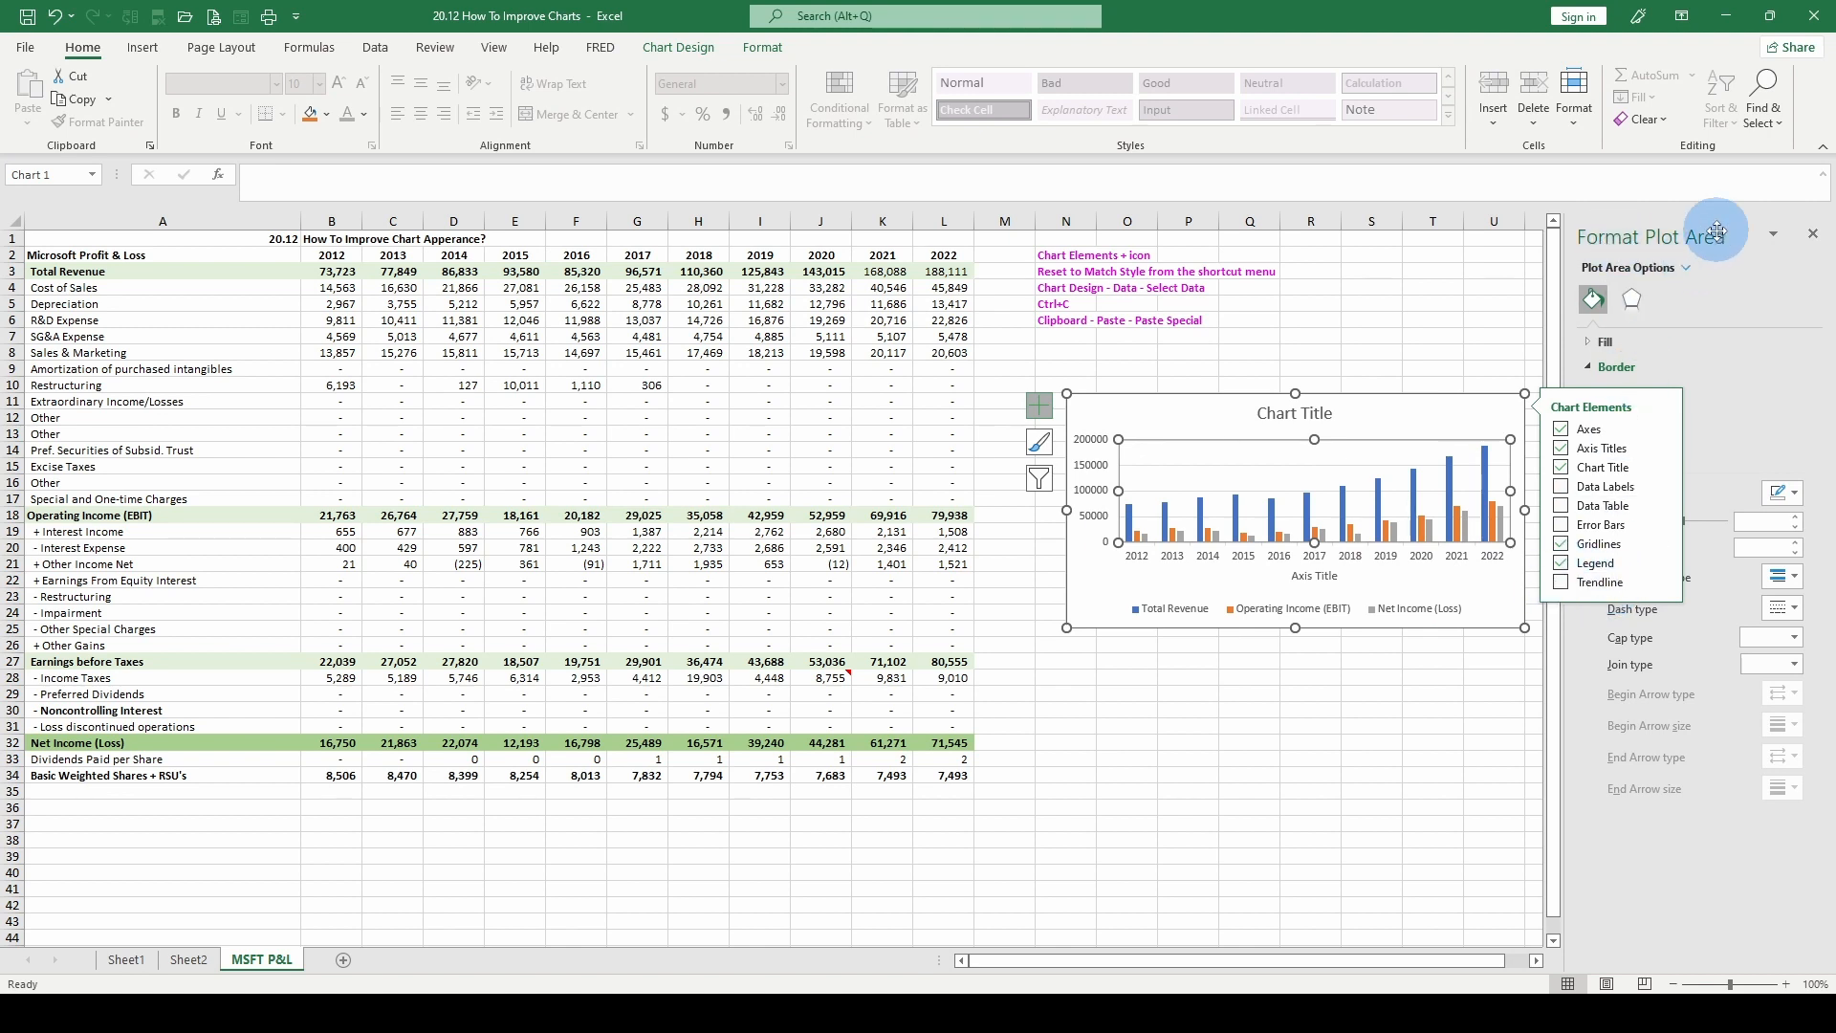
left_click(1417, 619)
left_click(1815, 234)
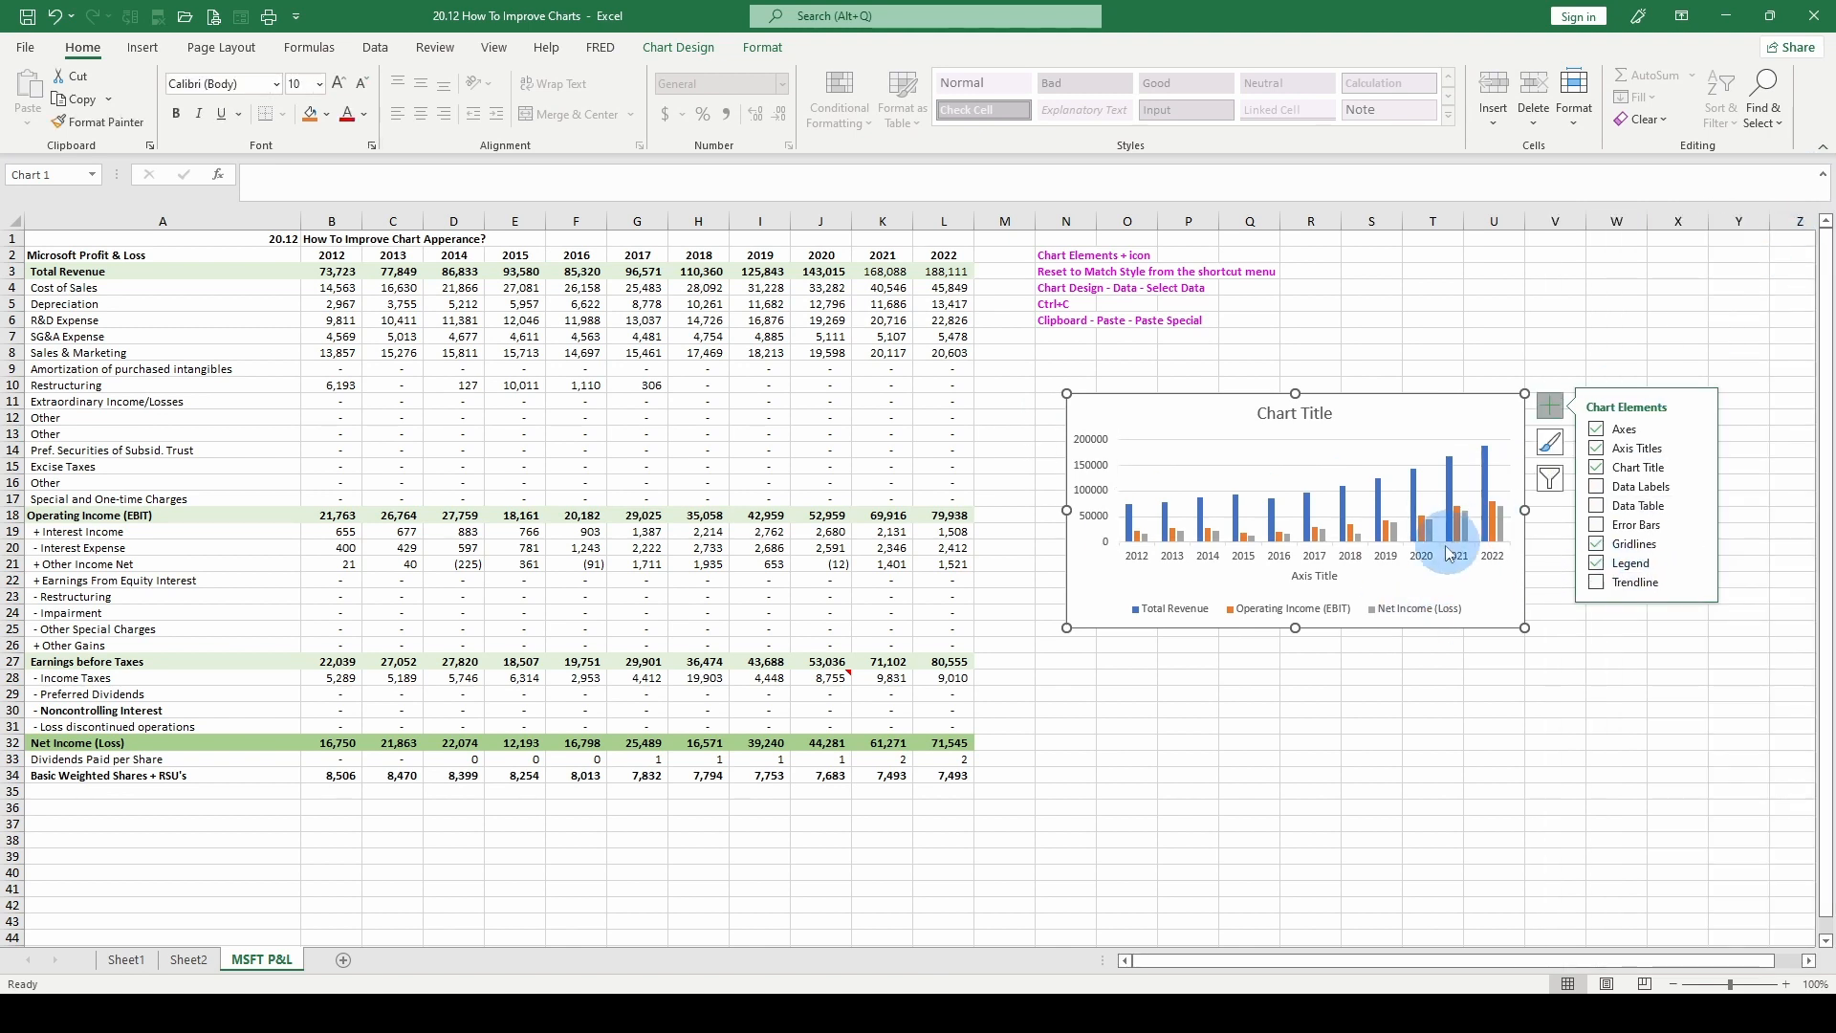
Step: Browse the predefined styles available for the chart
left_click(1550, 406)
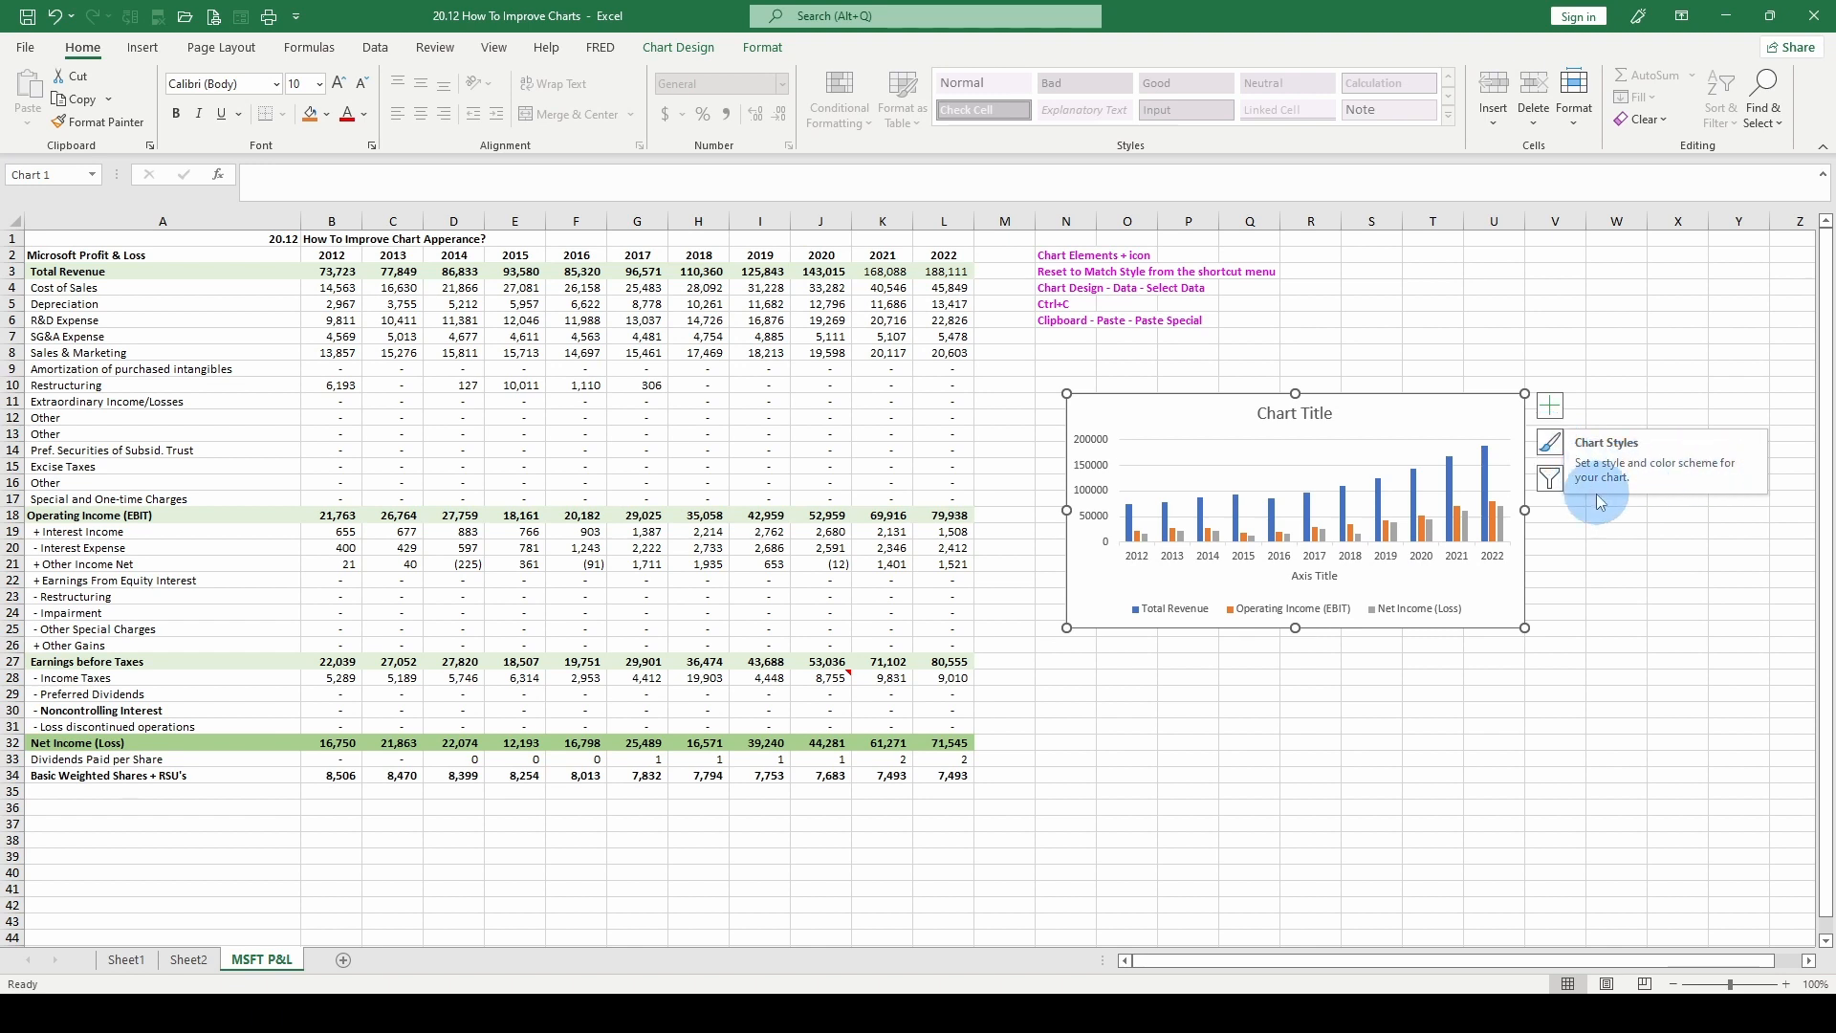
left_click(1550, 442)
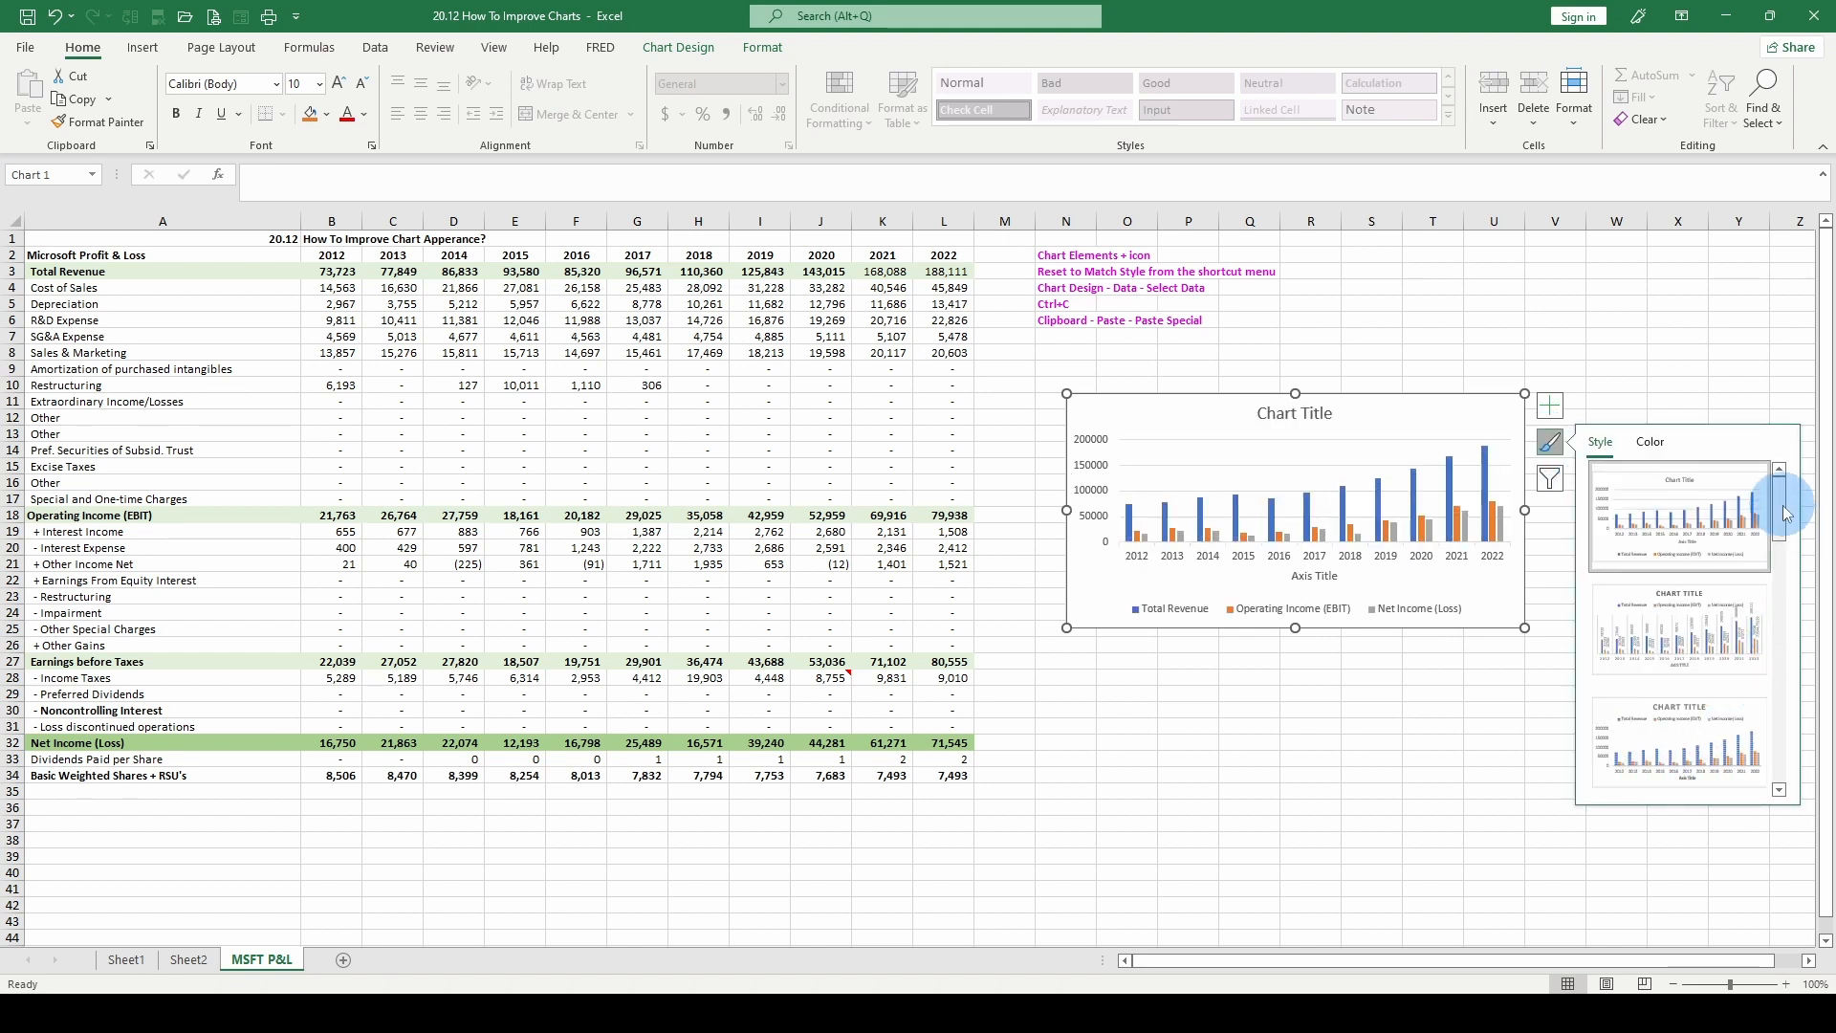
left_click_drag(1787, 514, 1802, 606)
left_click_drag(1806, 624, 1791, 501)
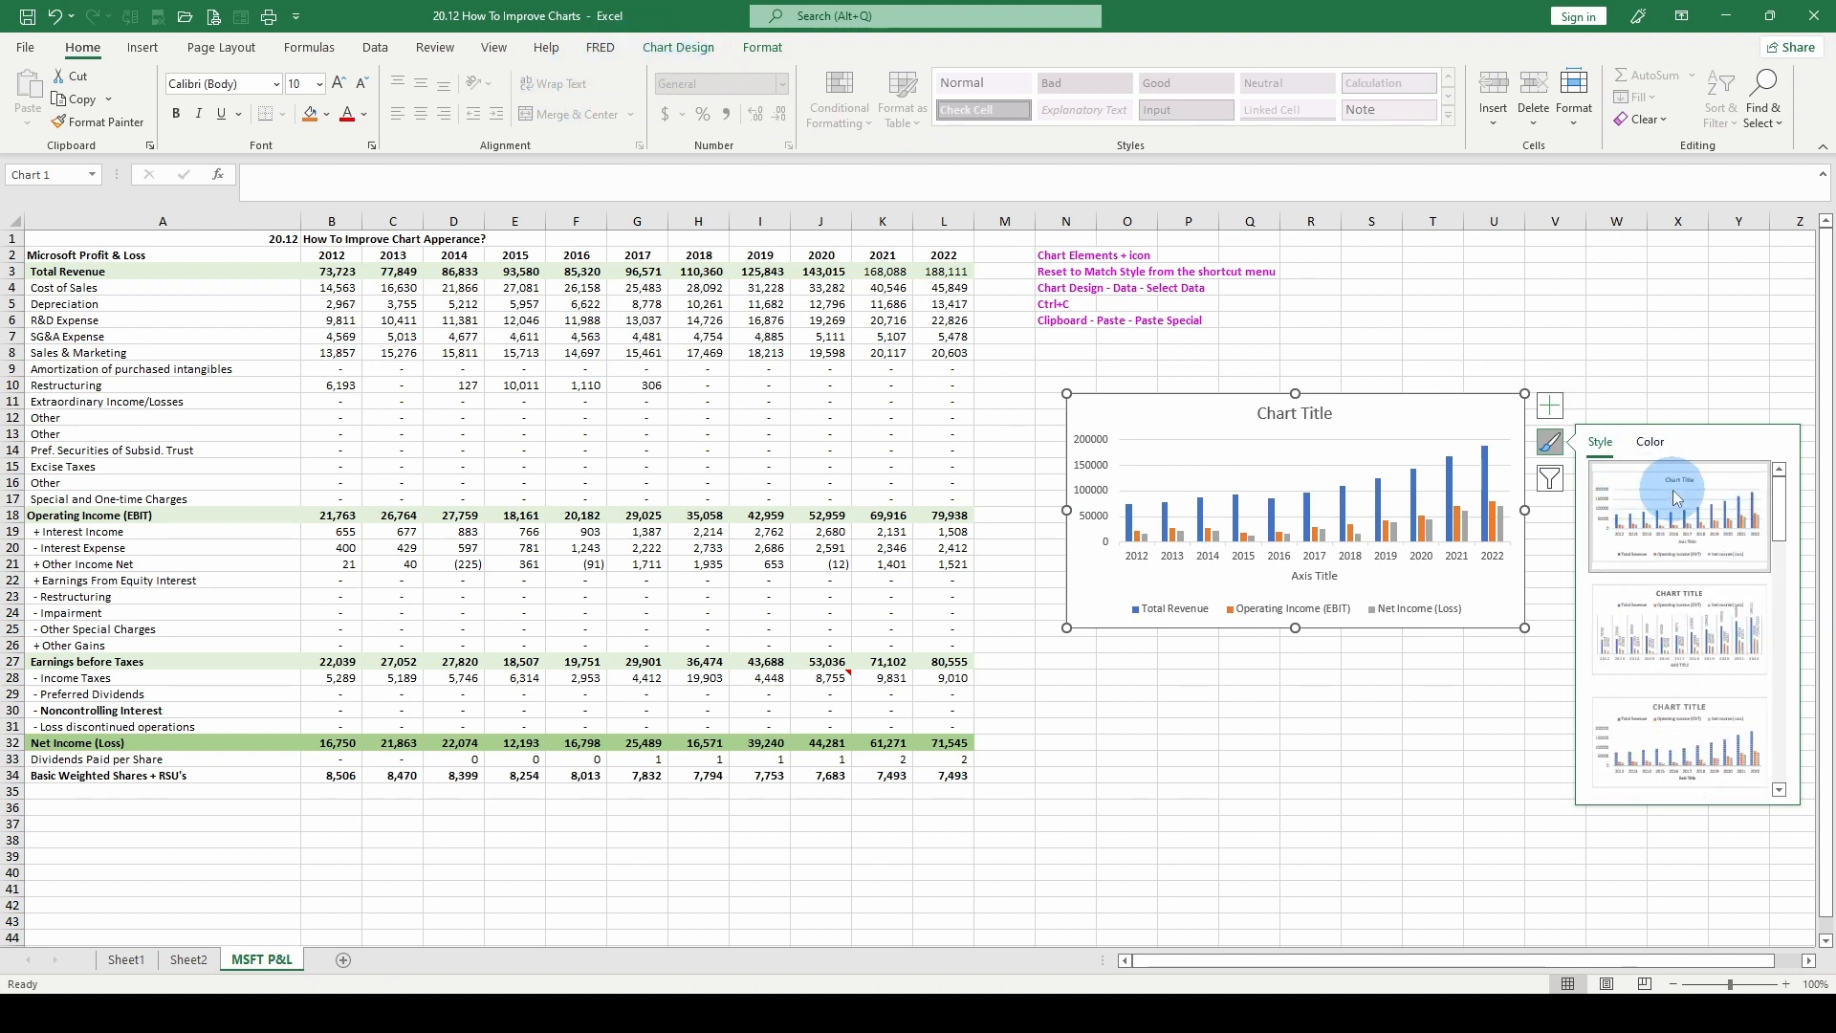
Step: Filter the 2012 and 2013 categories out of the chart and show all categories again
left_click(1550, 481)
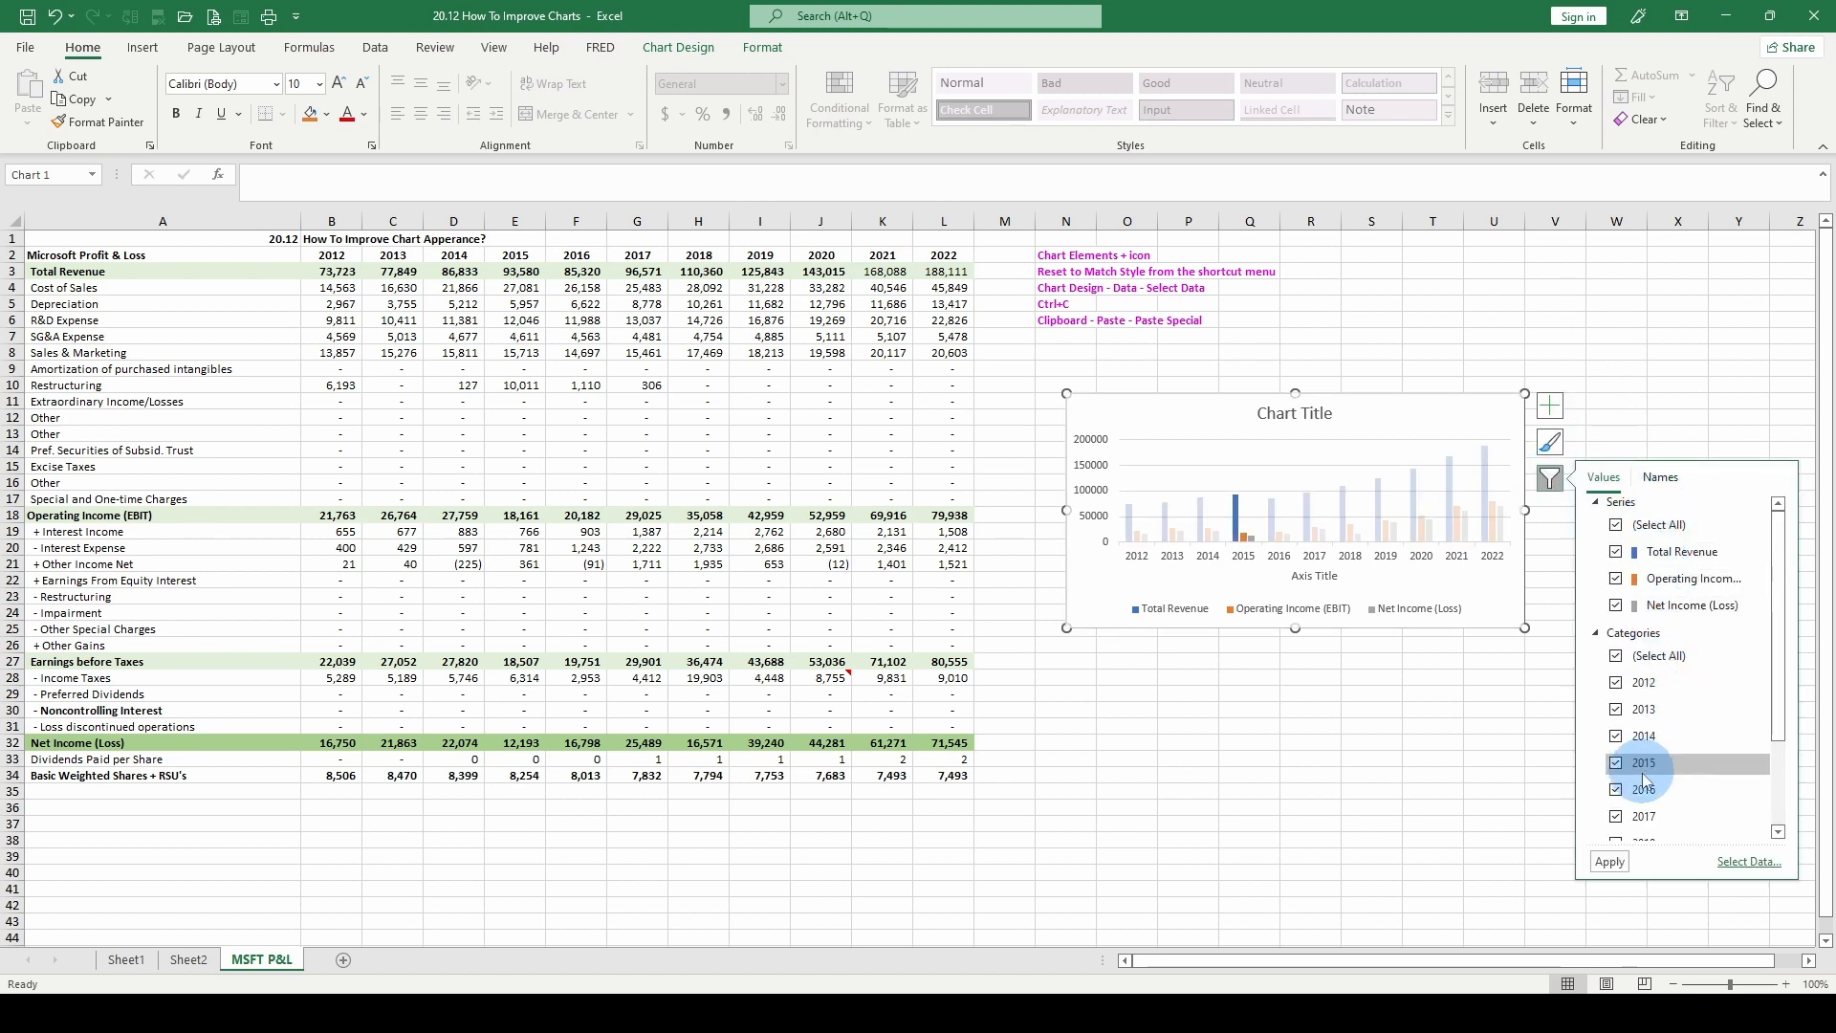
left_click(1616, 683)
left_click(1616, 709)
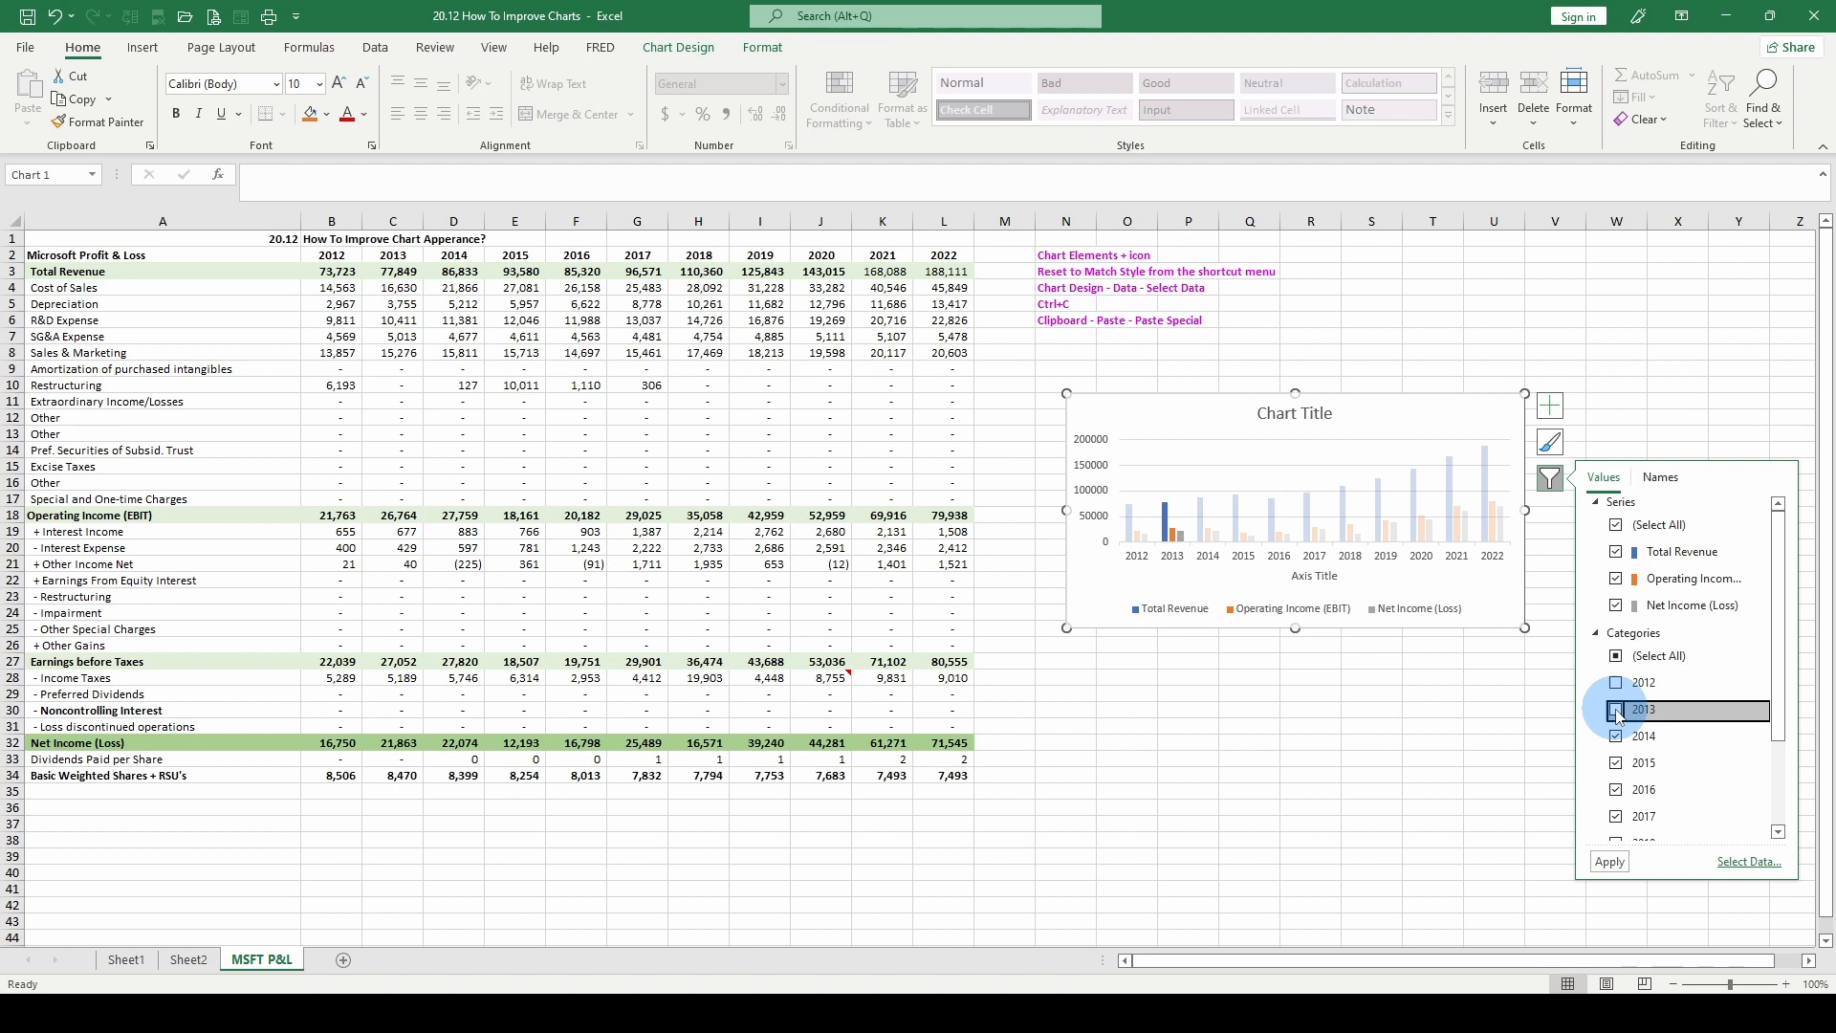
left_click(1641, 658)
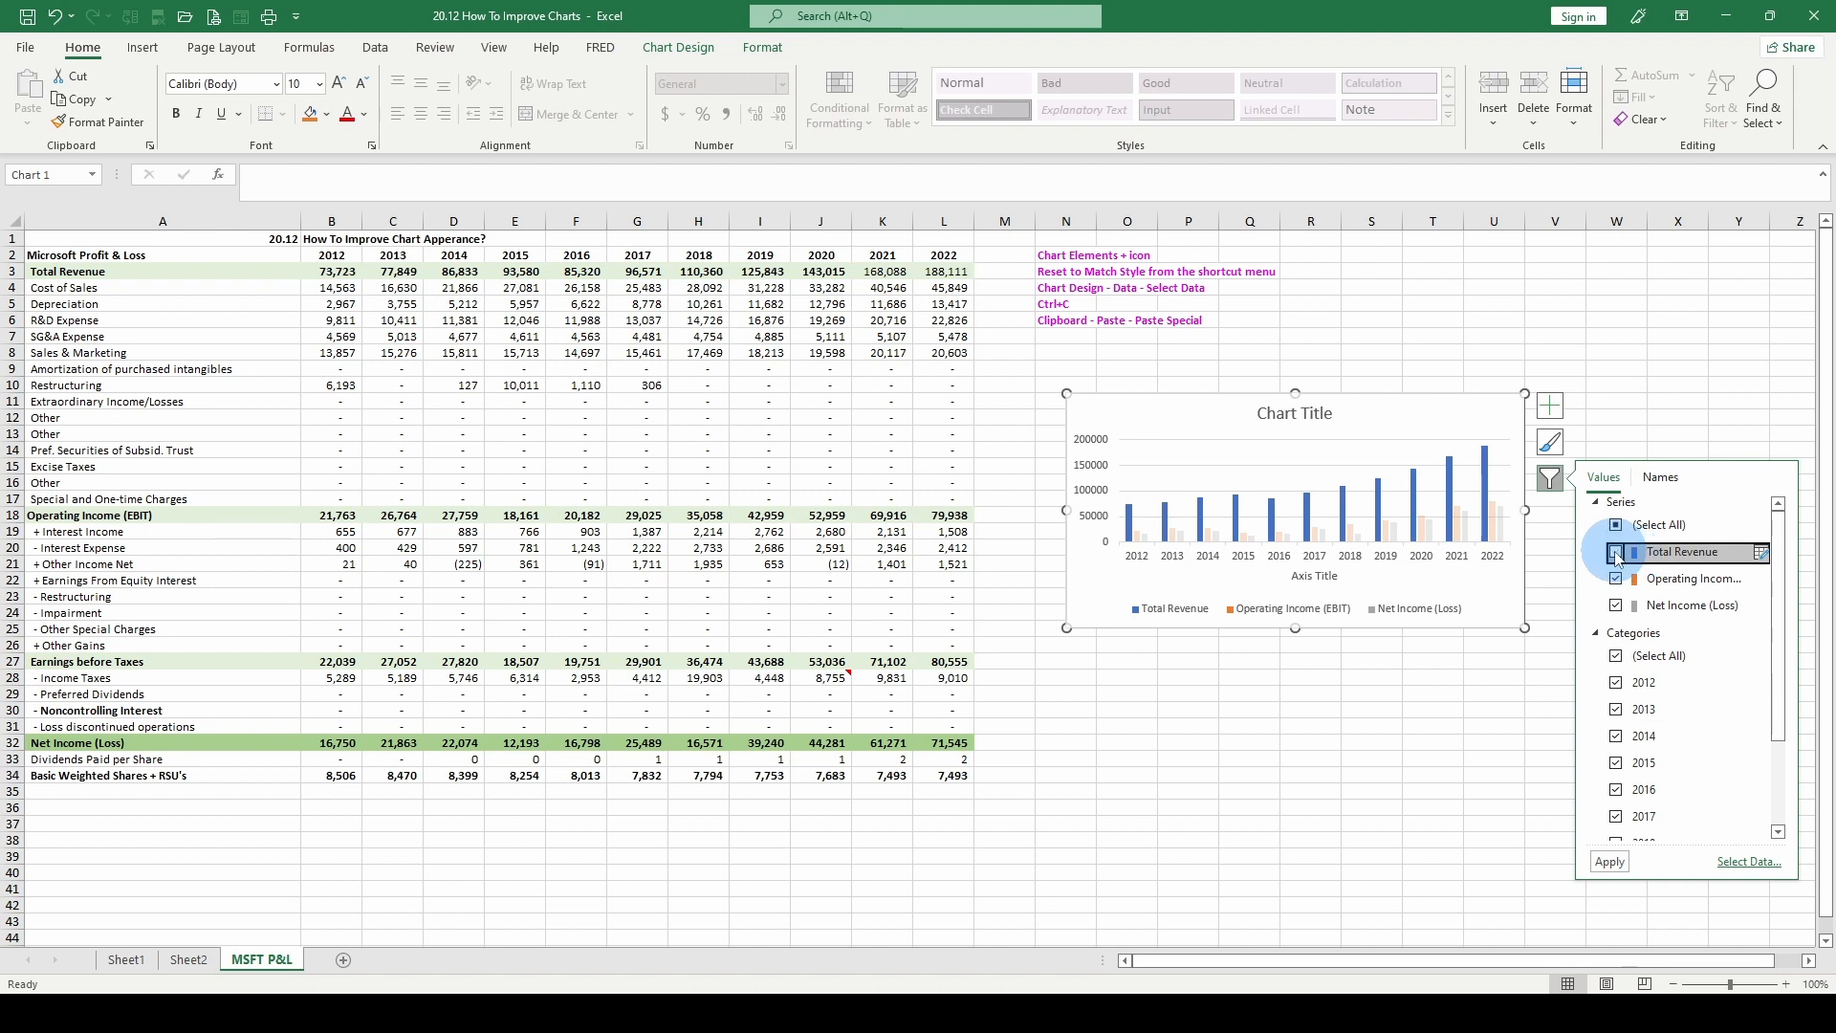
left_click(1615, 553)
left_click(1616, 682)
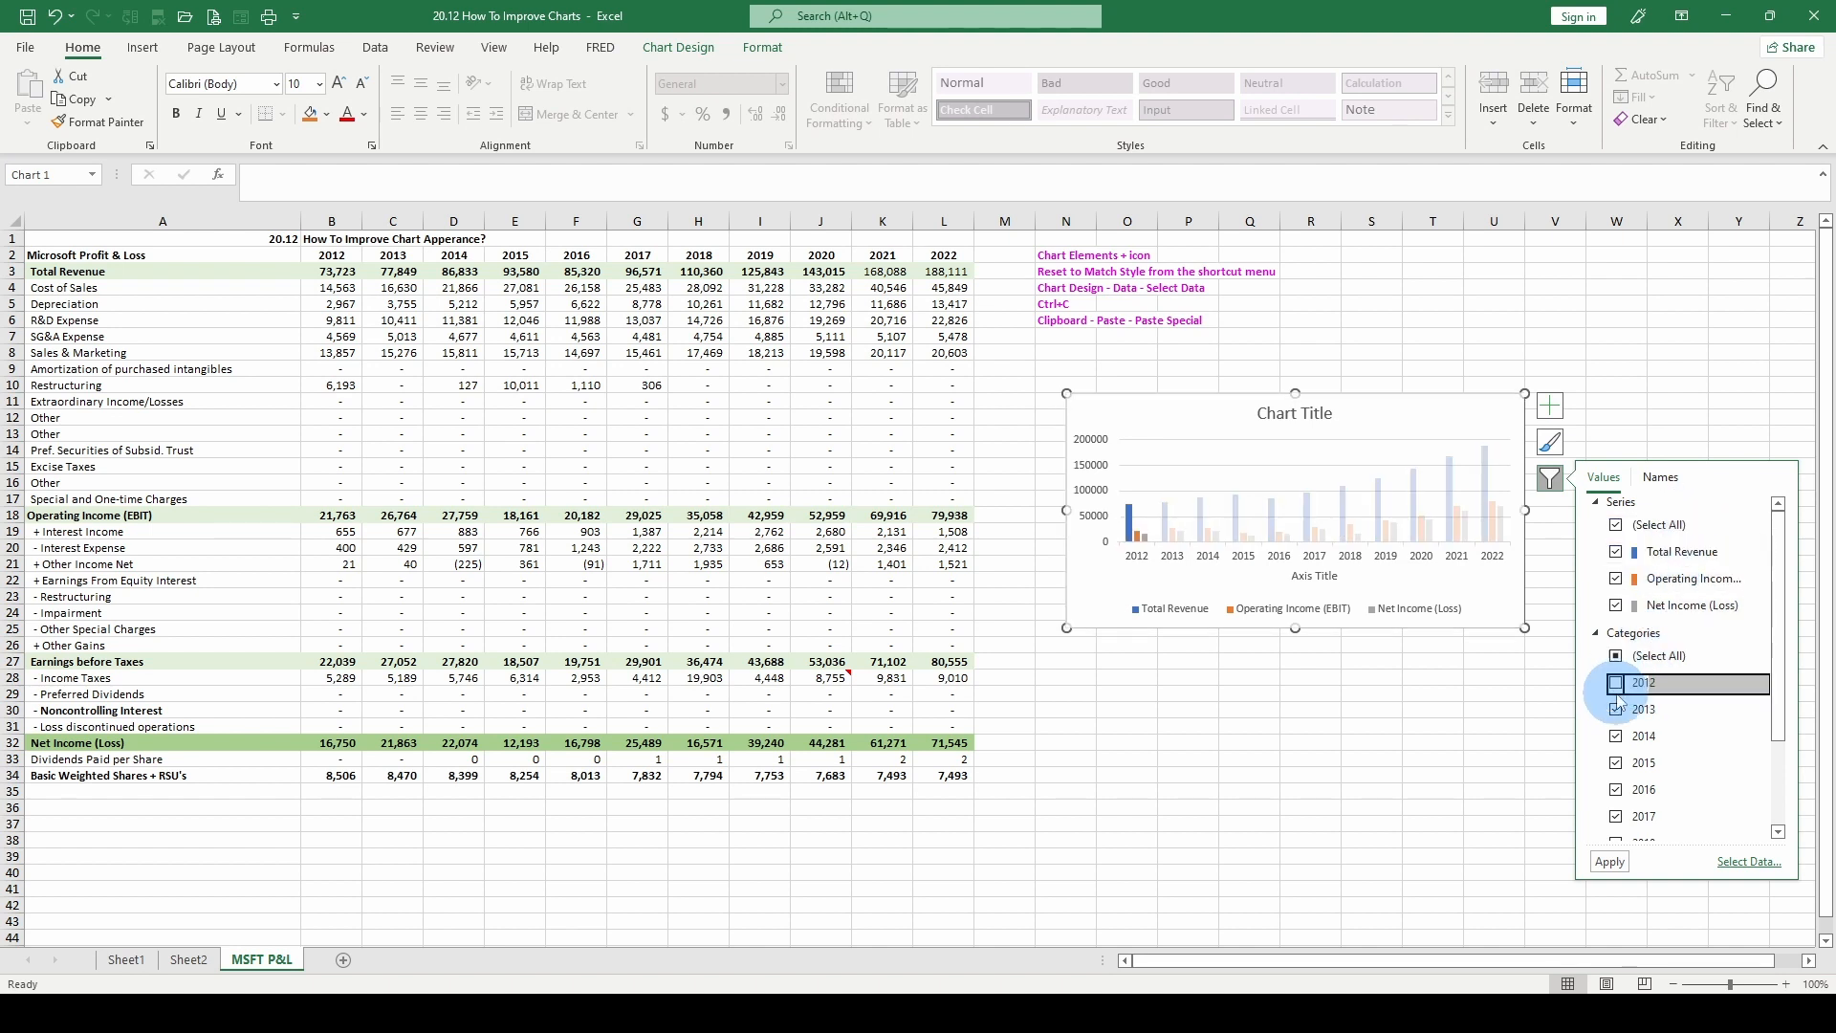
left_click(1616, 709)
left_click(1613, 863)
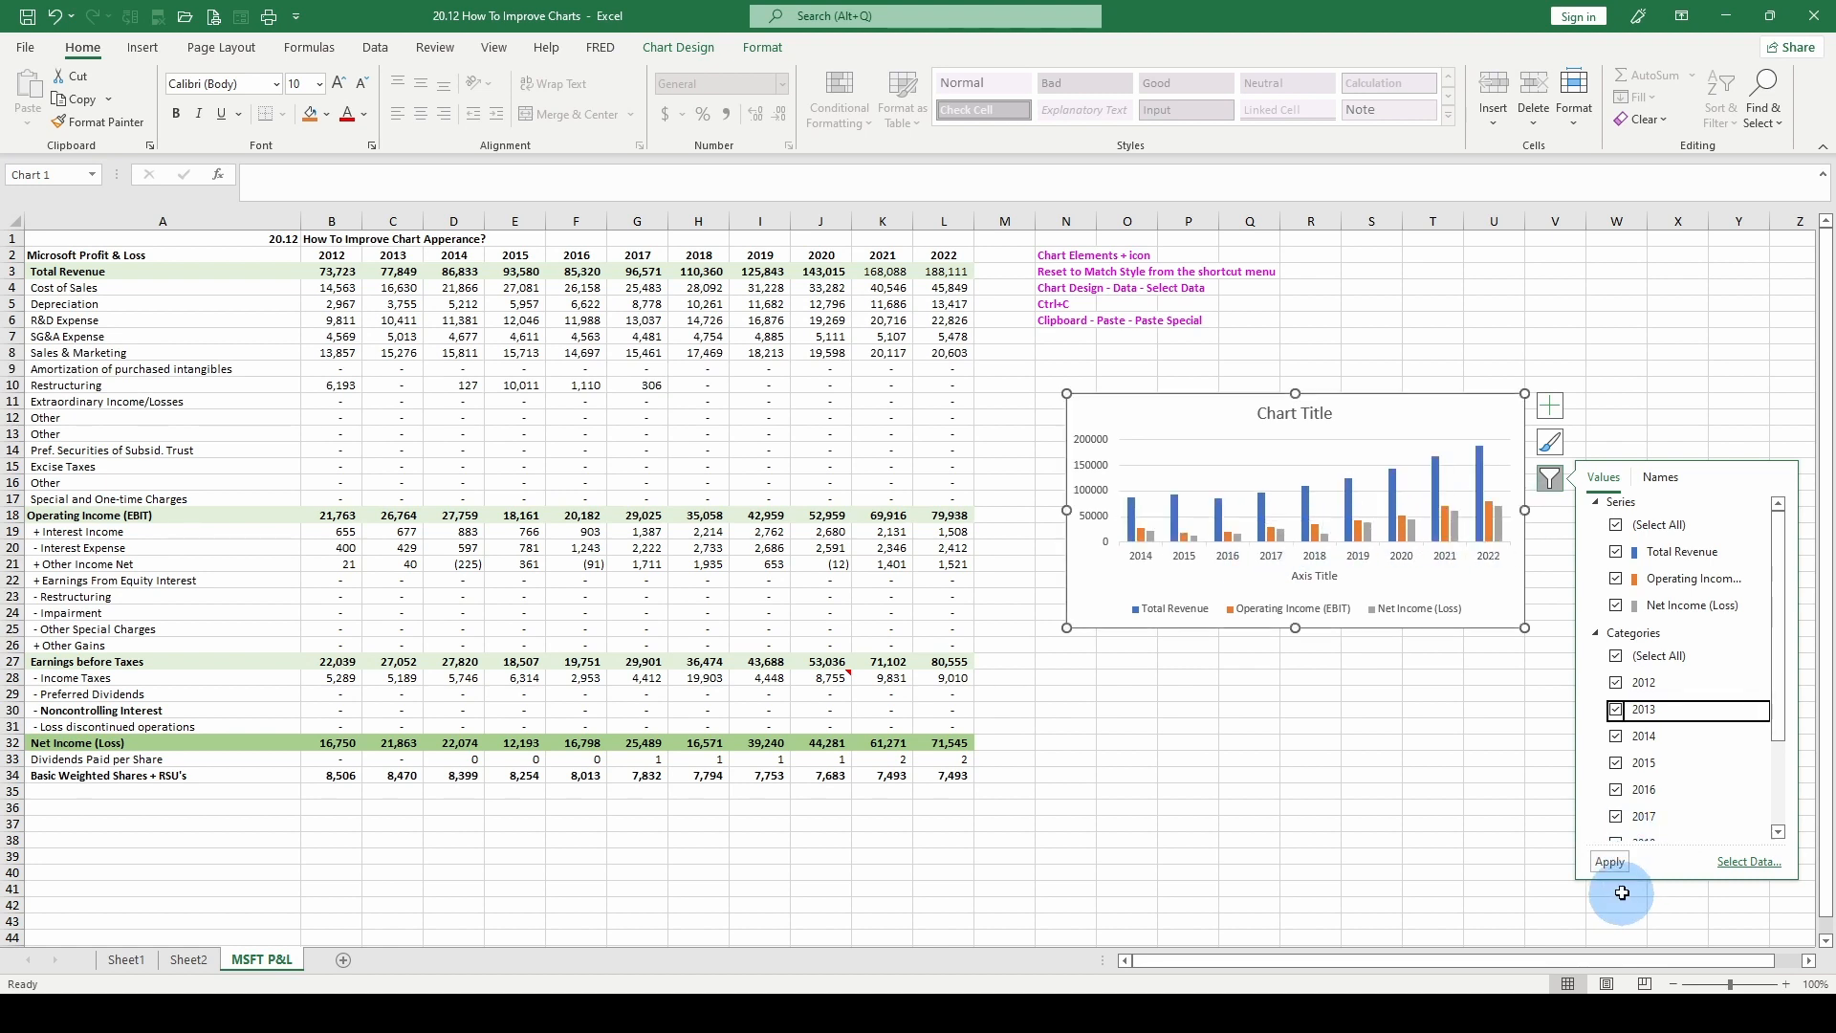
left_click(1612, 866)
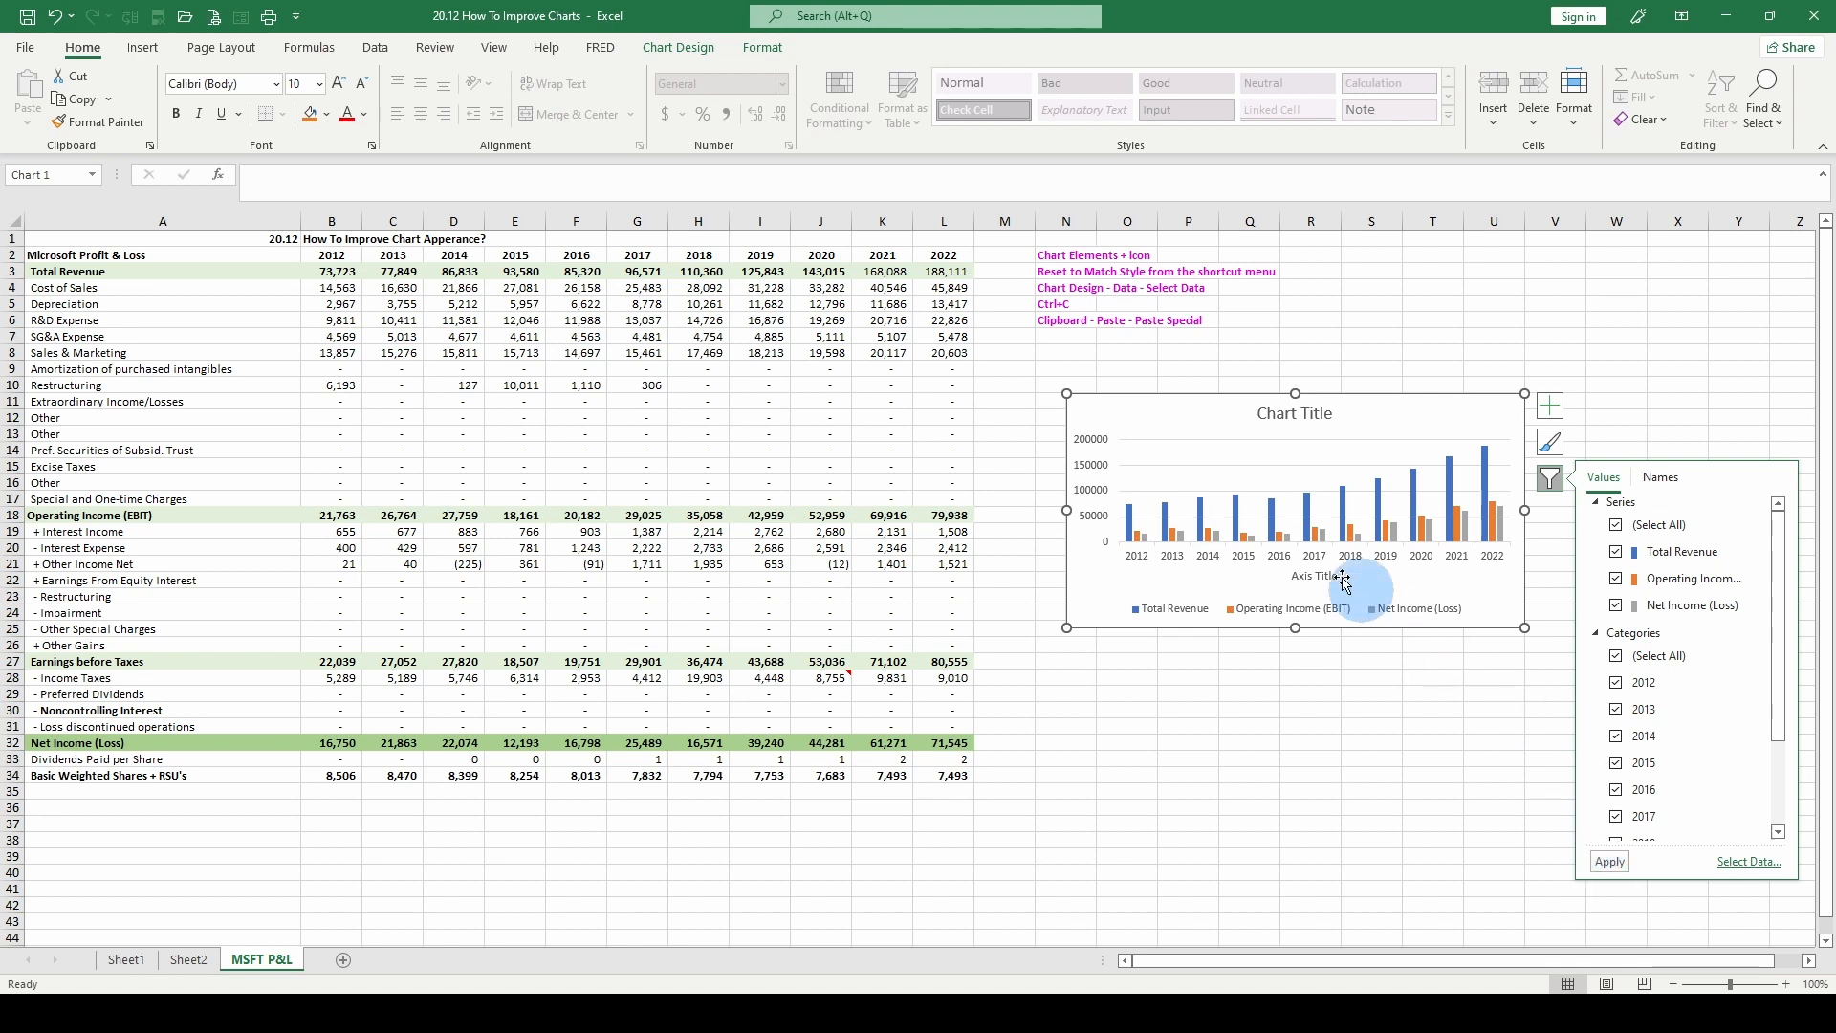
Step: Examine the category list and the series and category name options in the chart filters
left_click(1736, 662)
scroll(1730, 647, "down", 2)
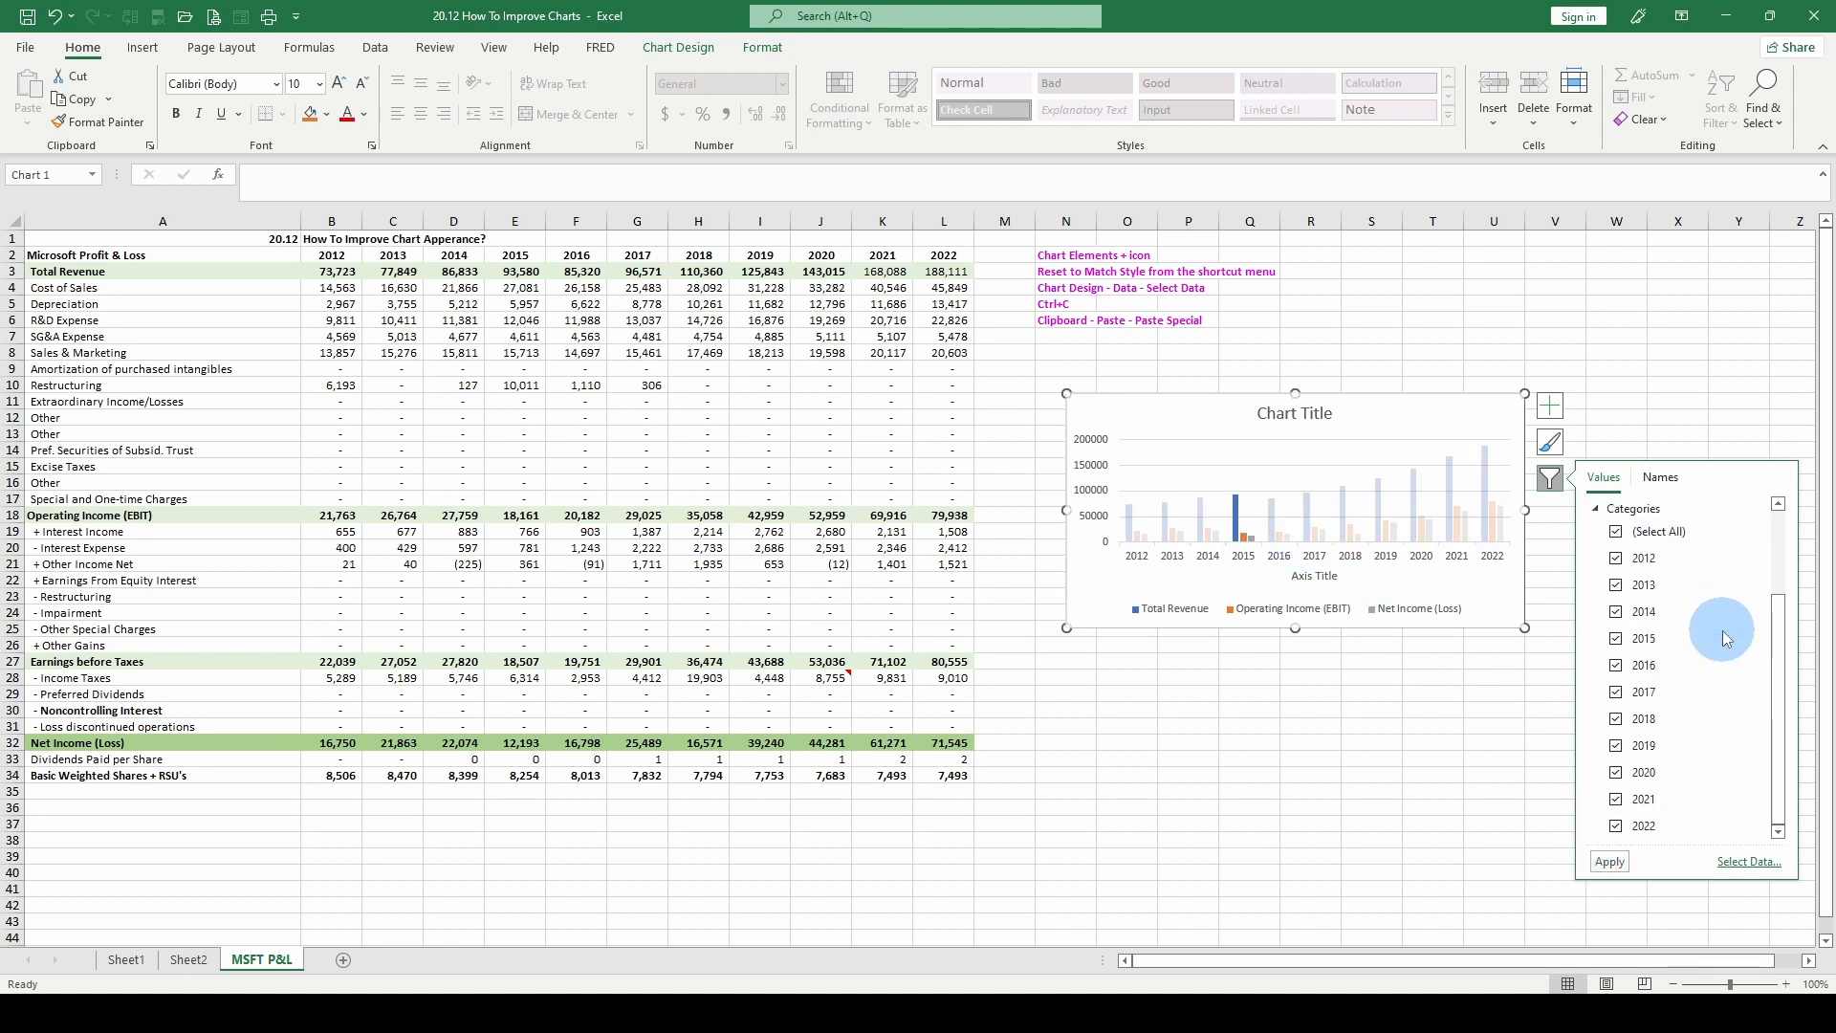
scroll(1723, 630, "up", 3)
left_click(1663, 479)
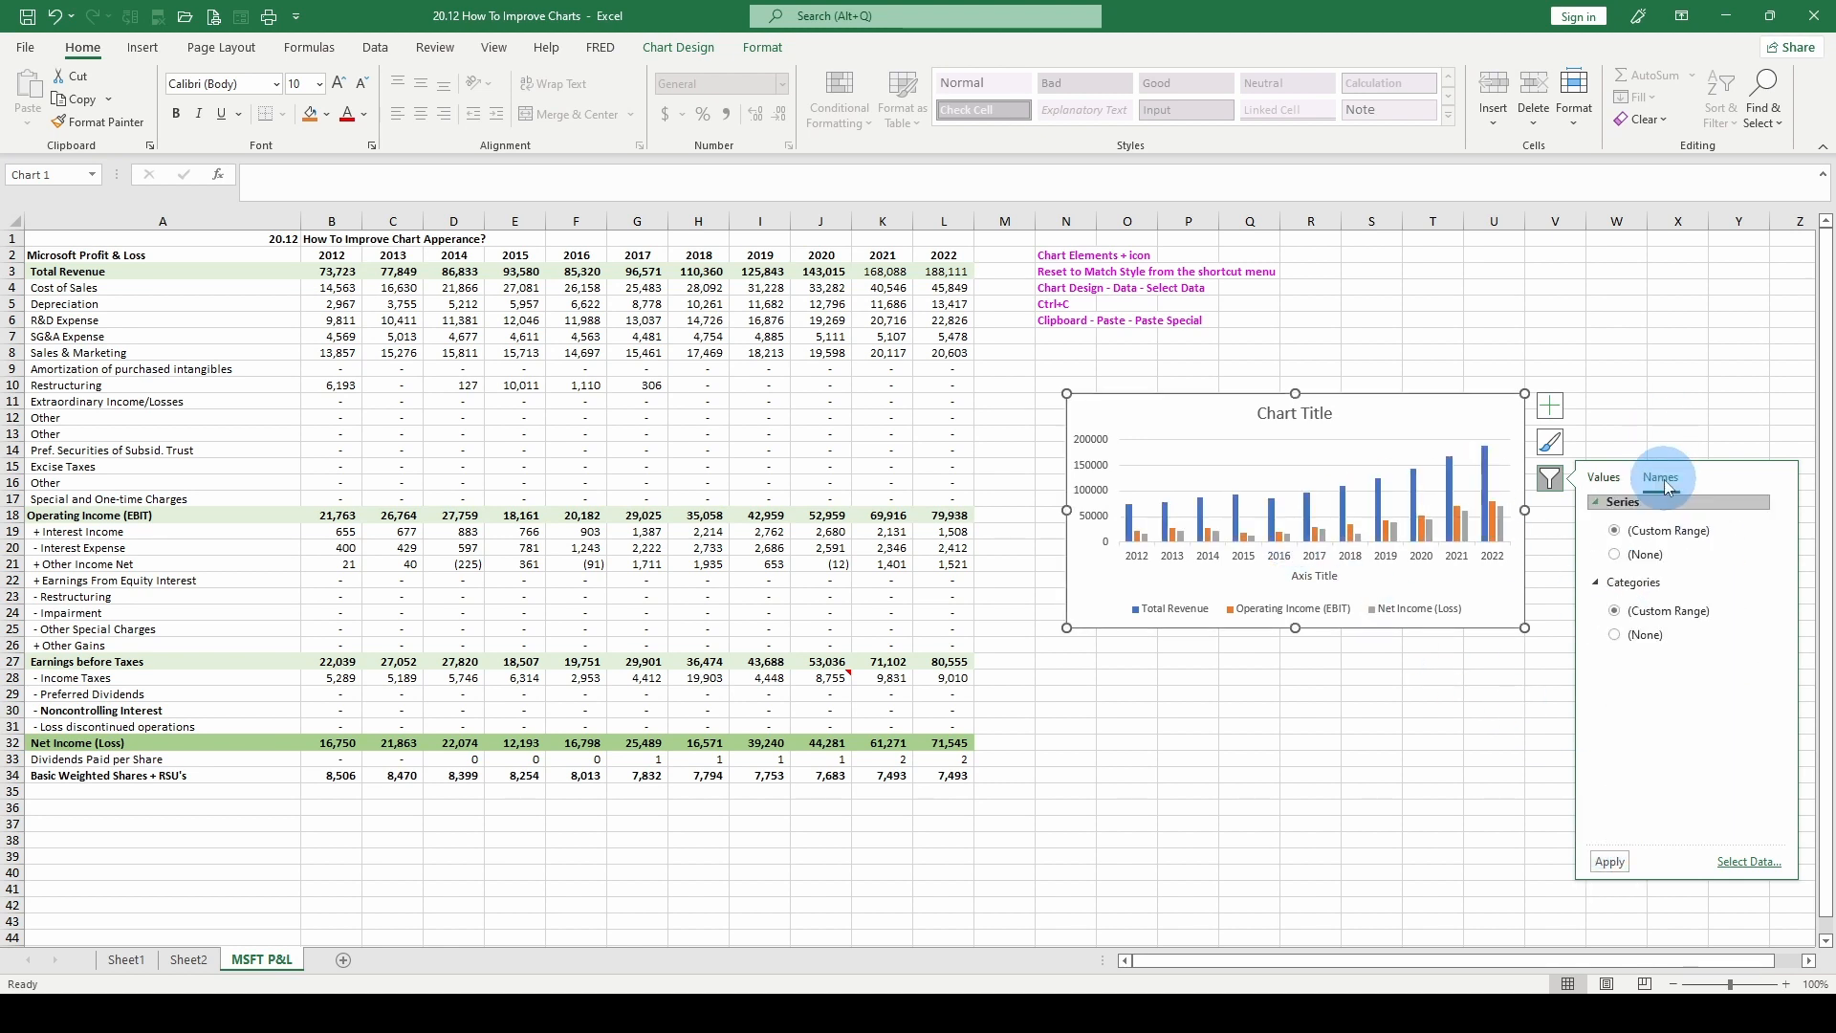
left_click(1632, 540)
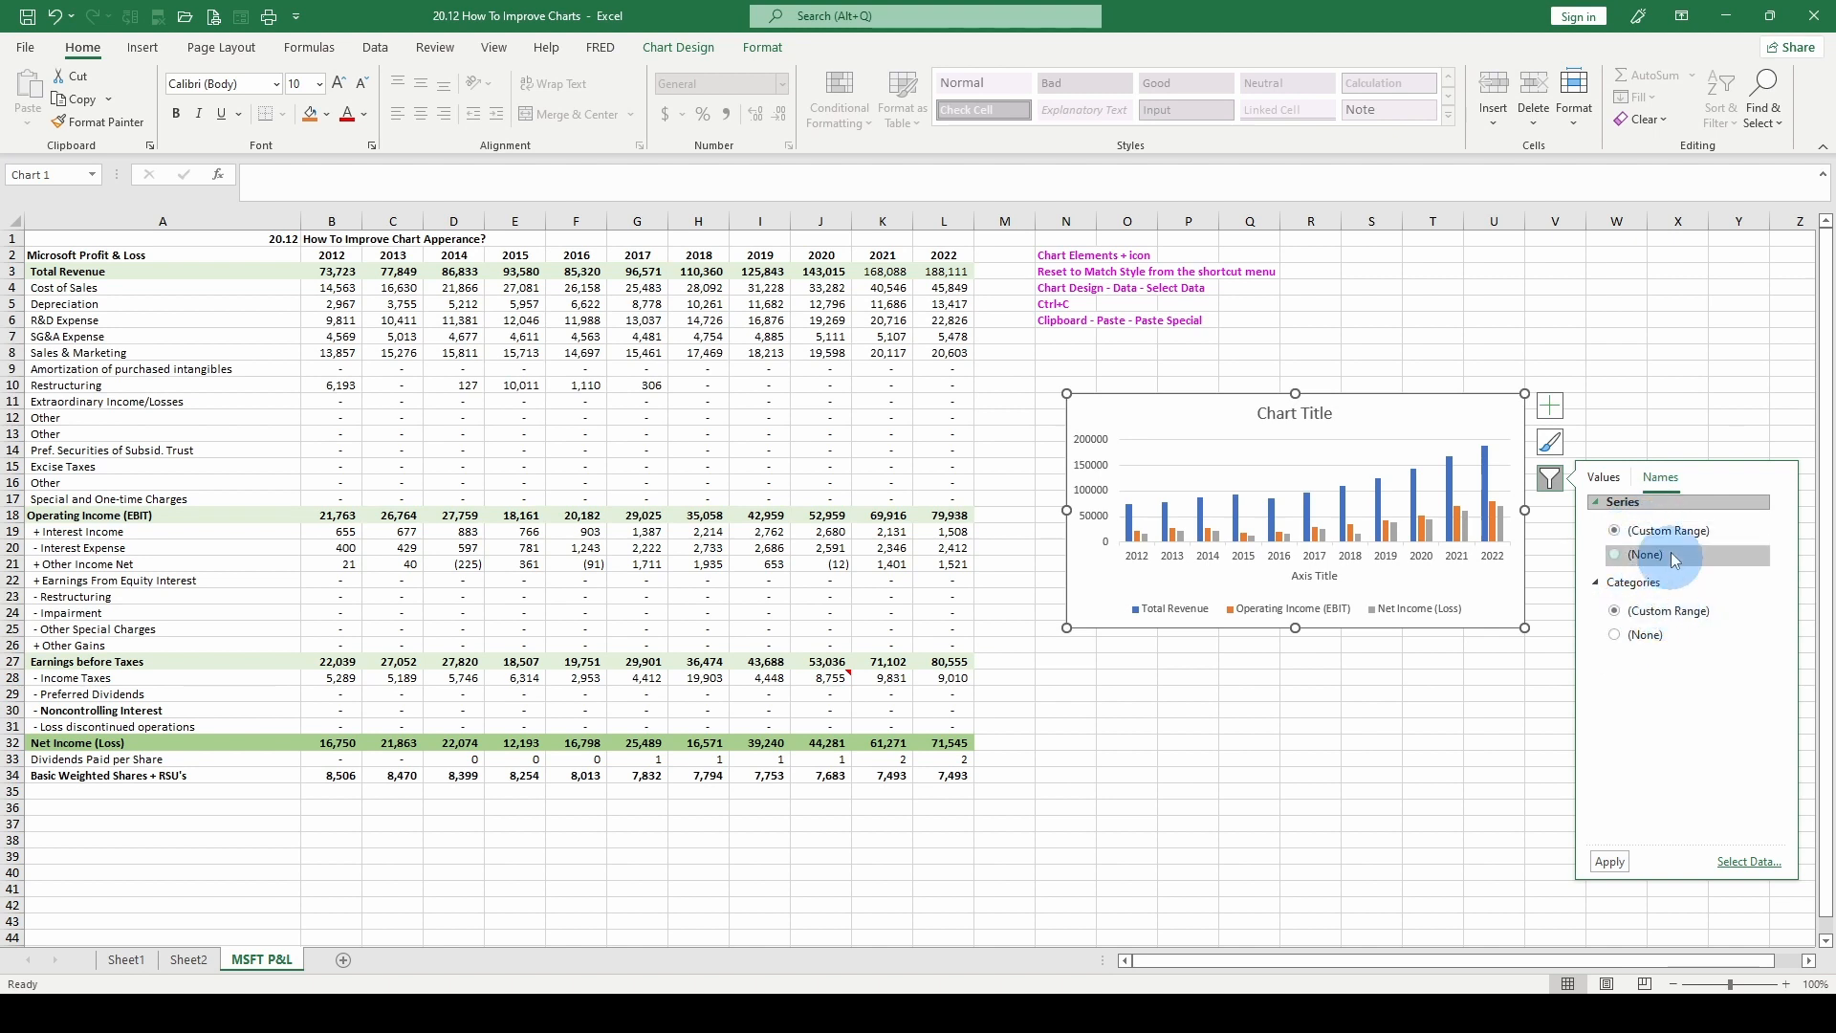
Step: Add a new data series named Income Tax to the chart's data source
left_click(1550, 405)
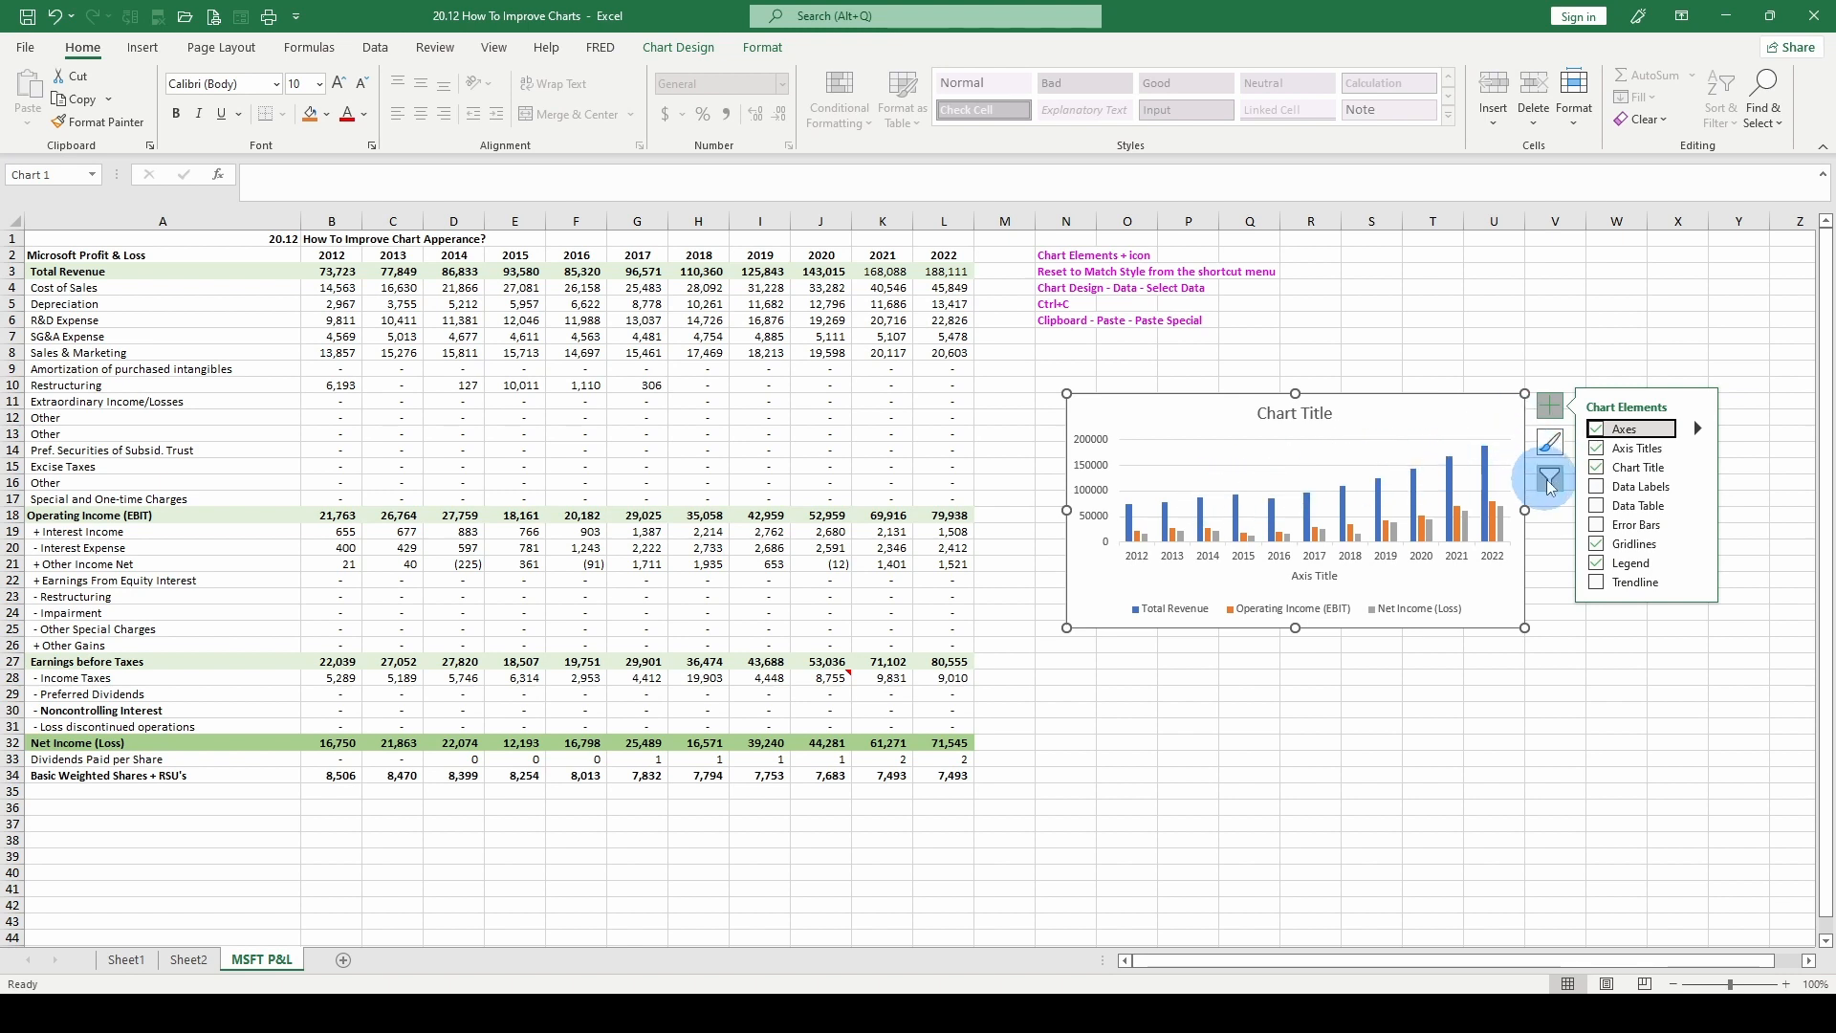
left_click(1550, 483)
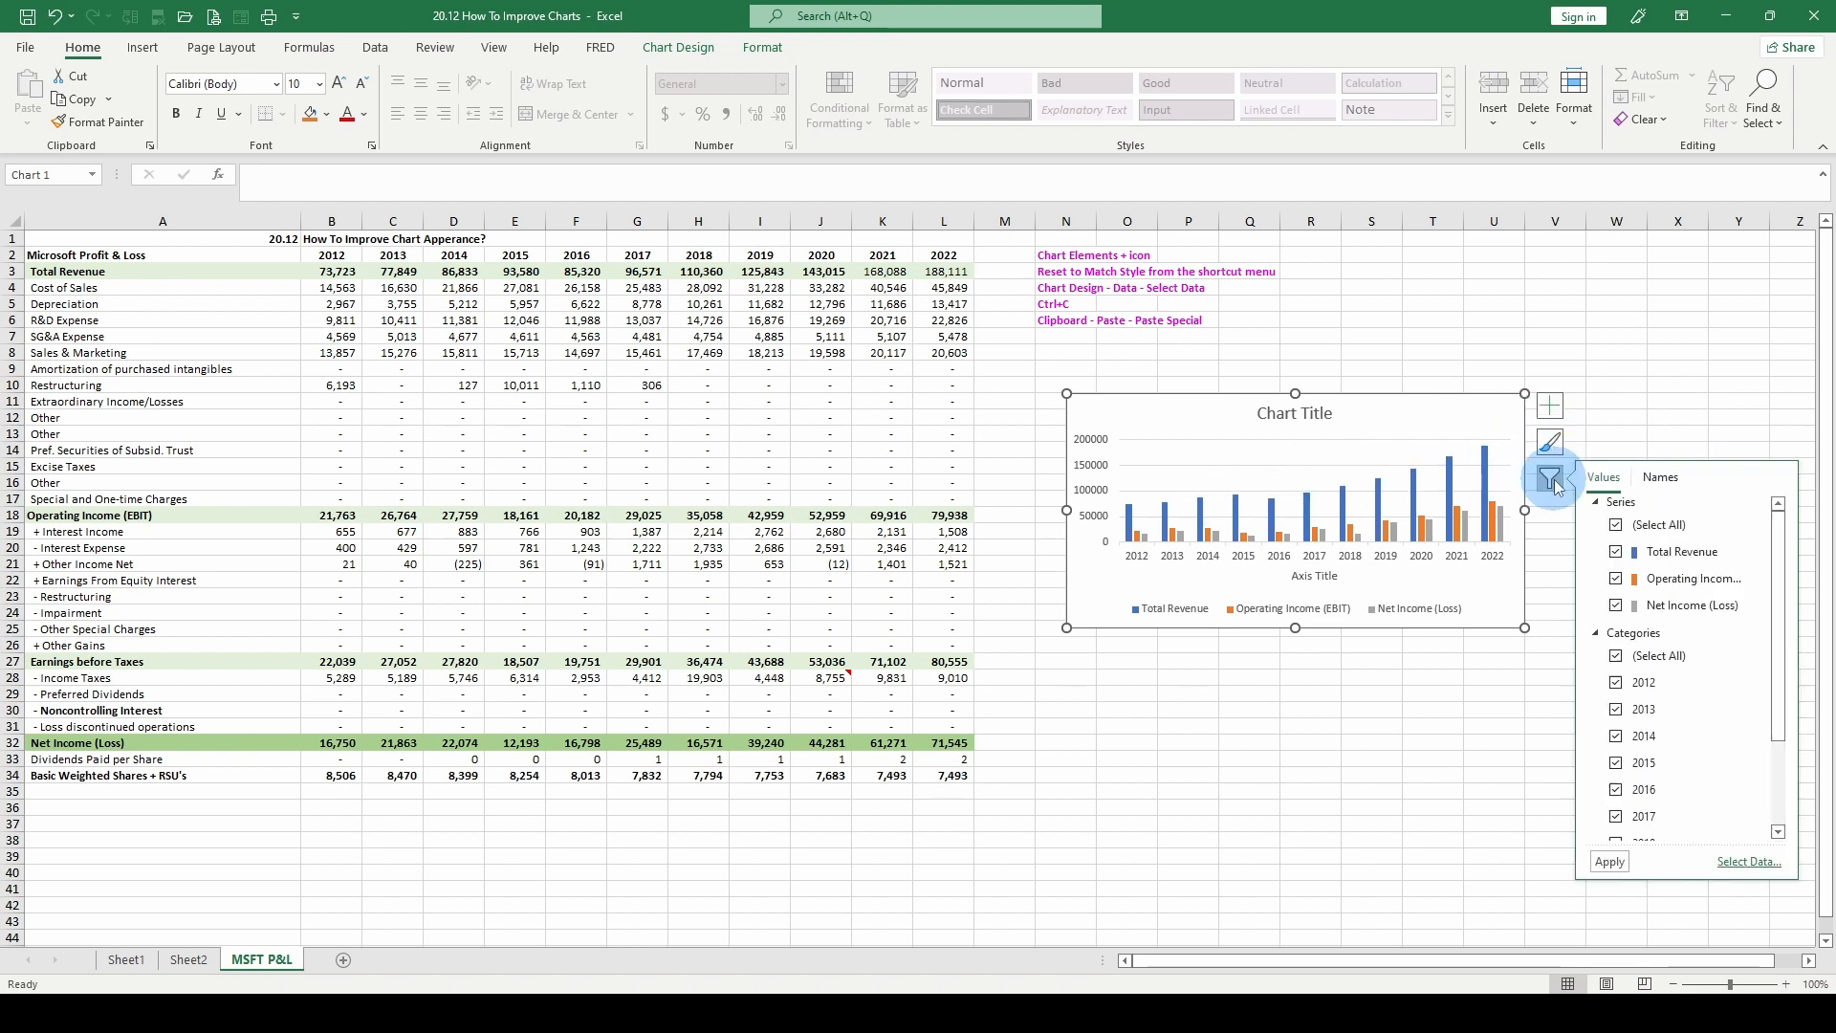
left_click(1745, 872)
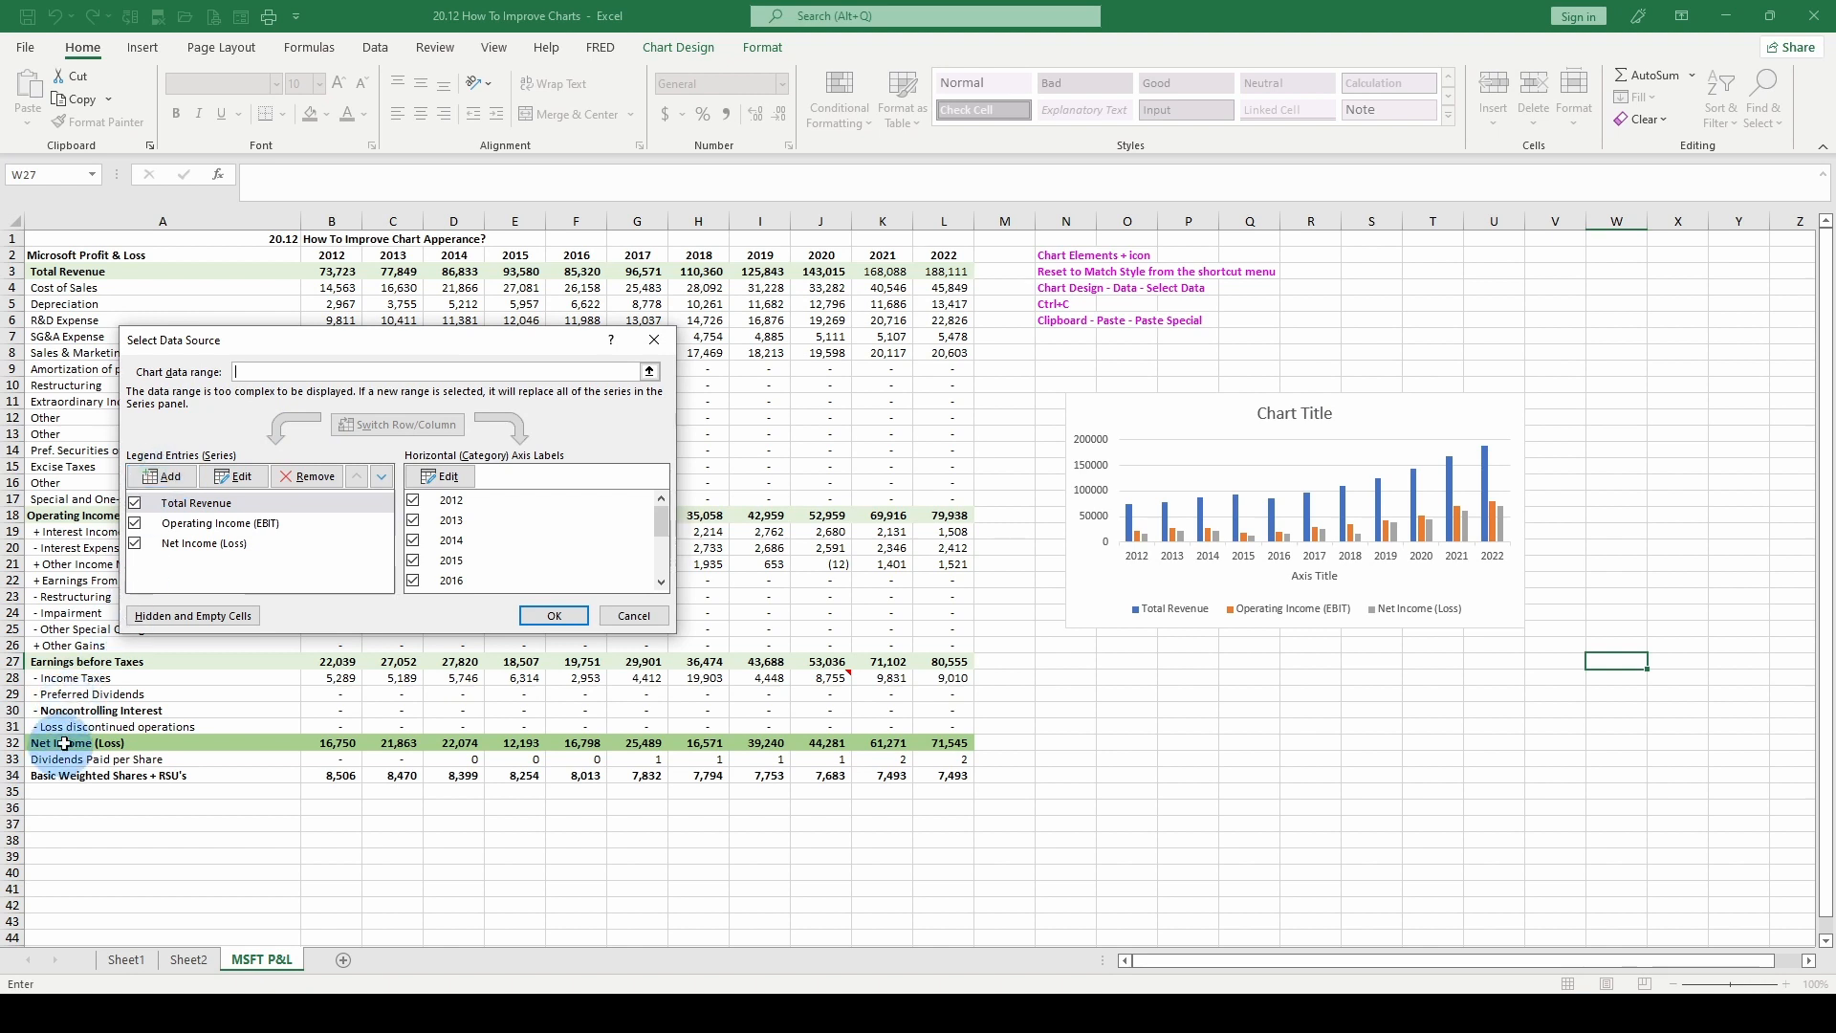
left_click(177, 478)
left_click(294, 464)
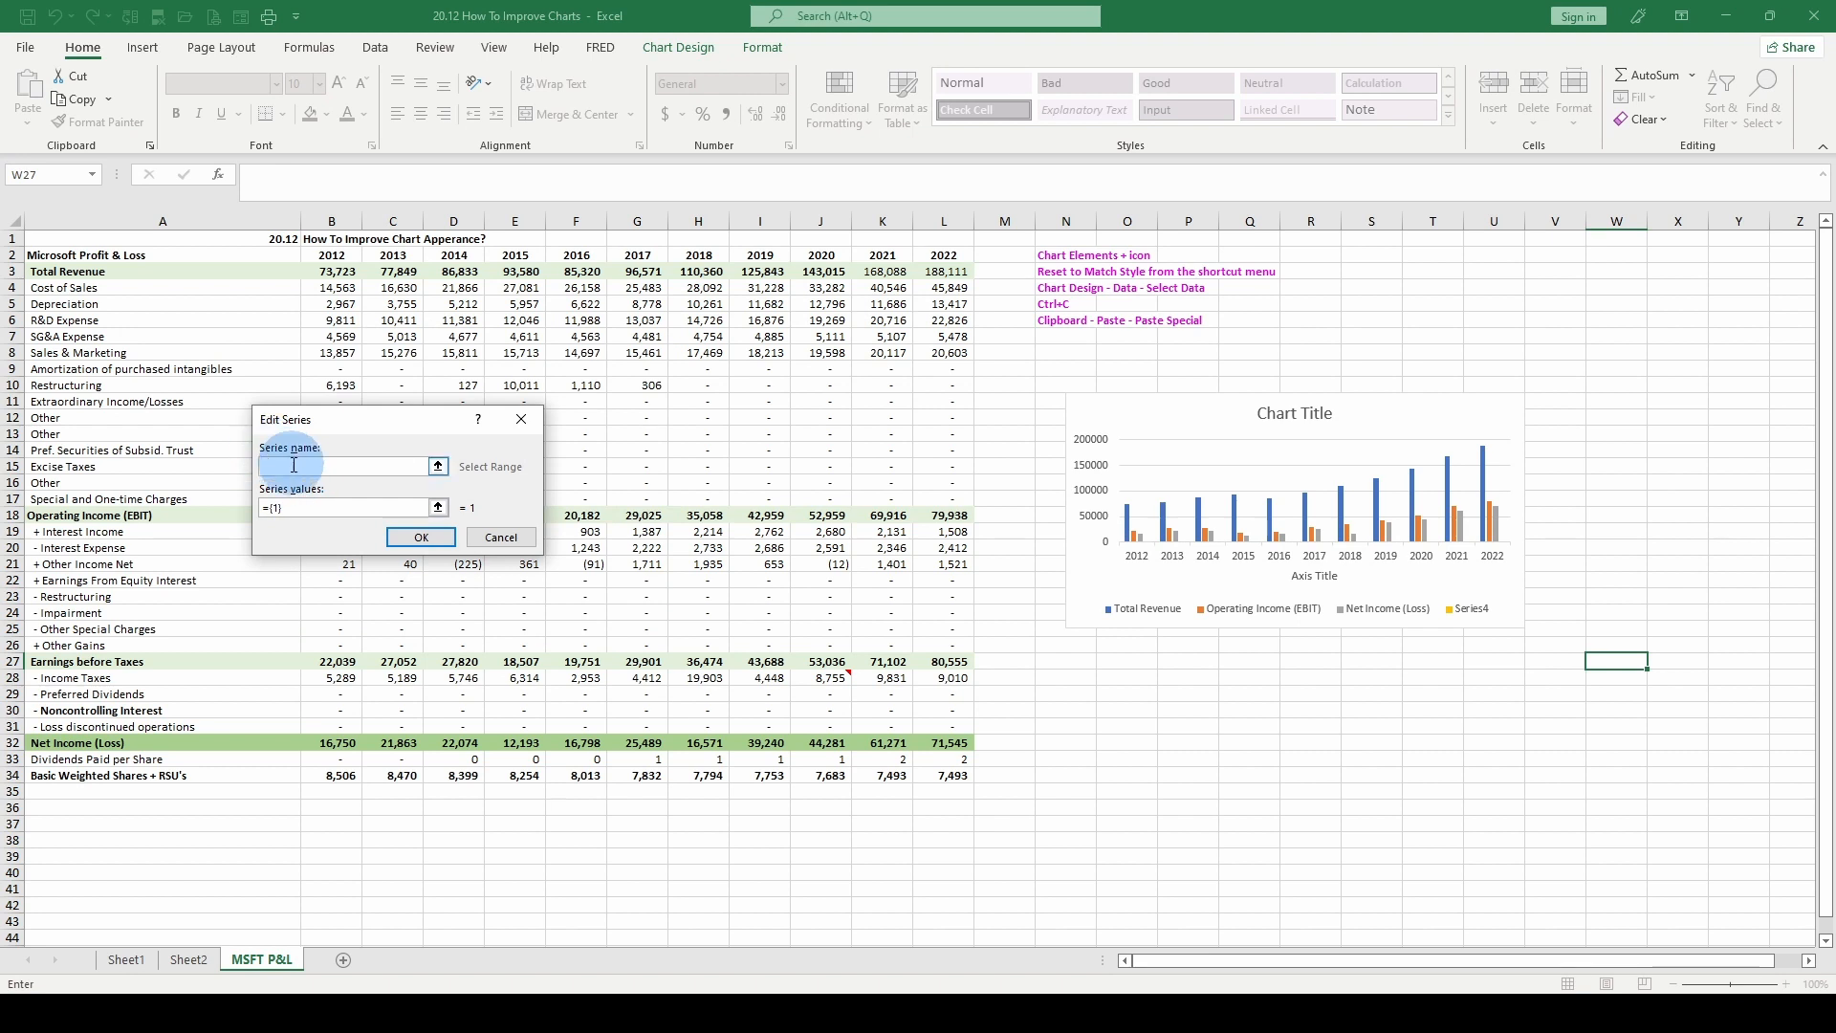
type("Income Tax")
key("Tab")
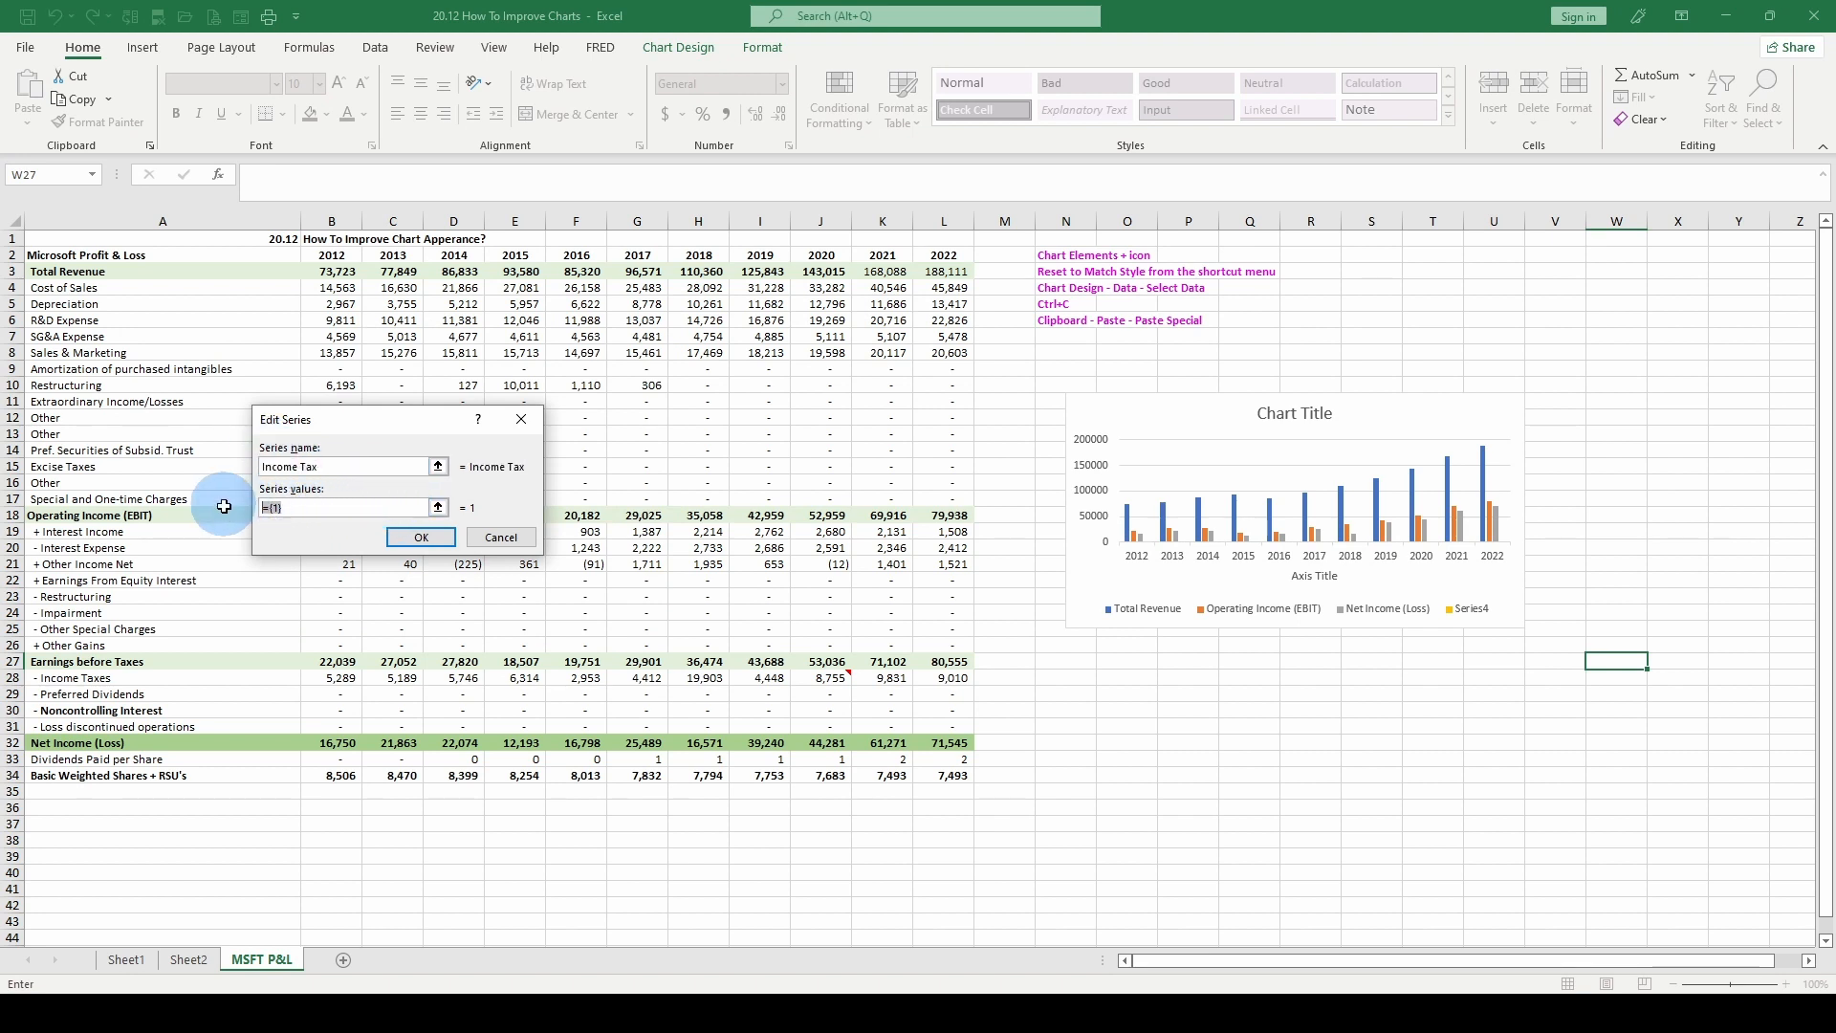
Step: Use cells A27:L27 as the Income Tax series values, and undo adding the series
type("=")
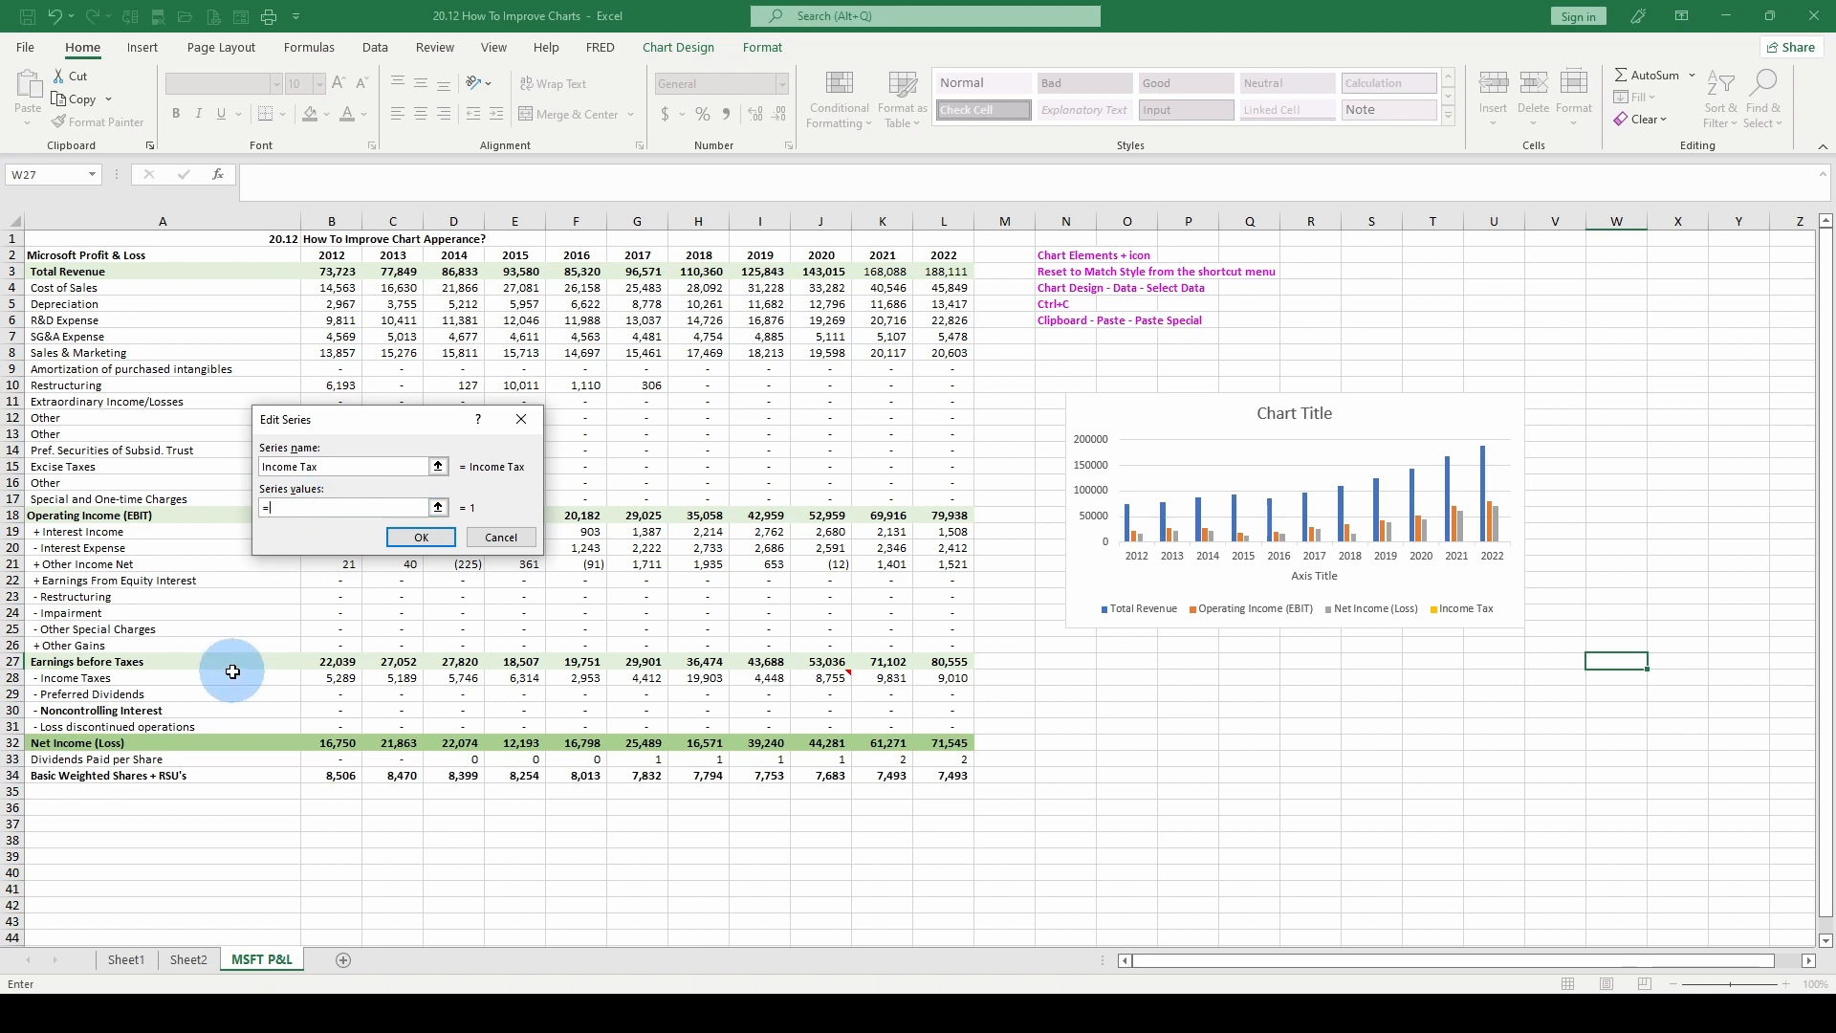
left_click_drag(233, 665, 944, 662)
left_click(421, 537)
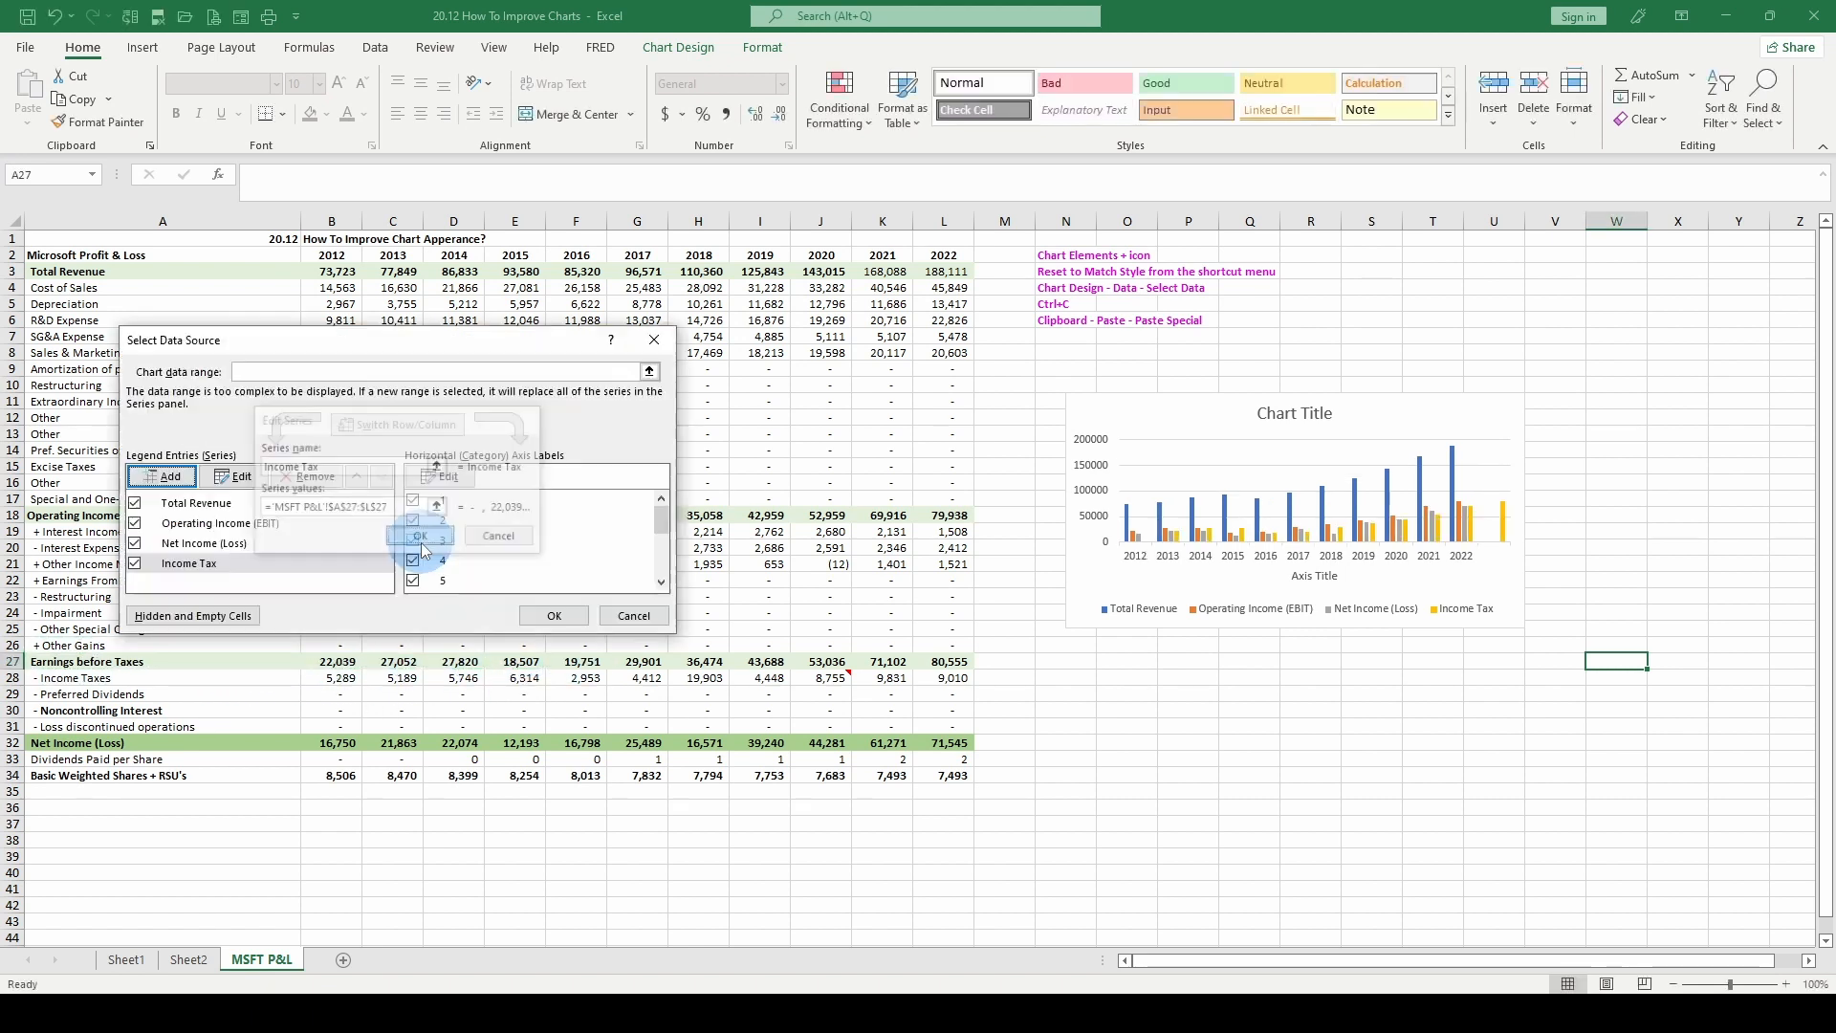
left_click(554, 615)
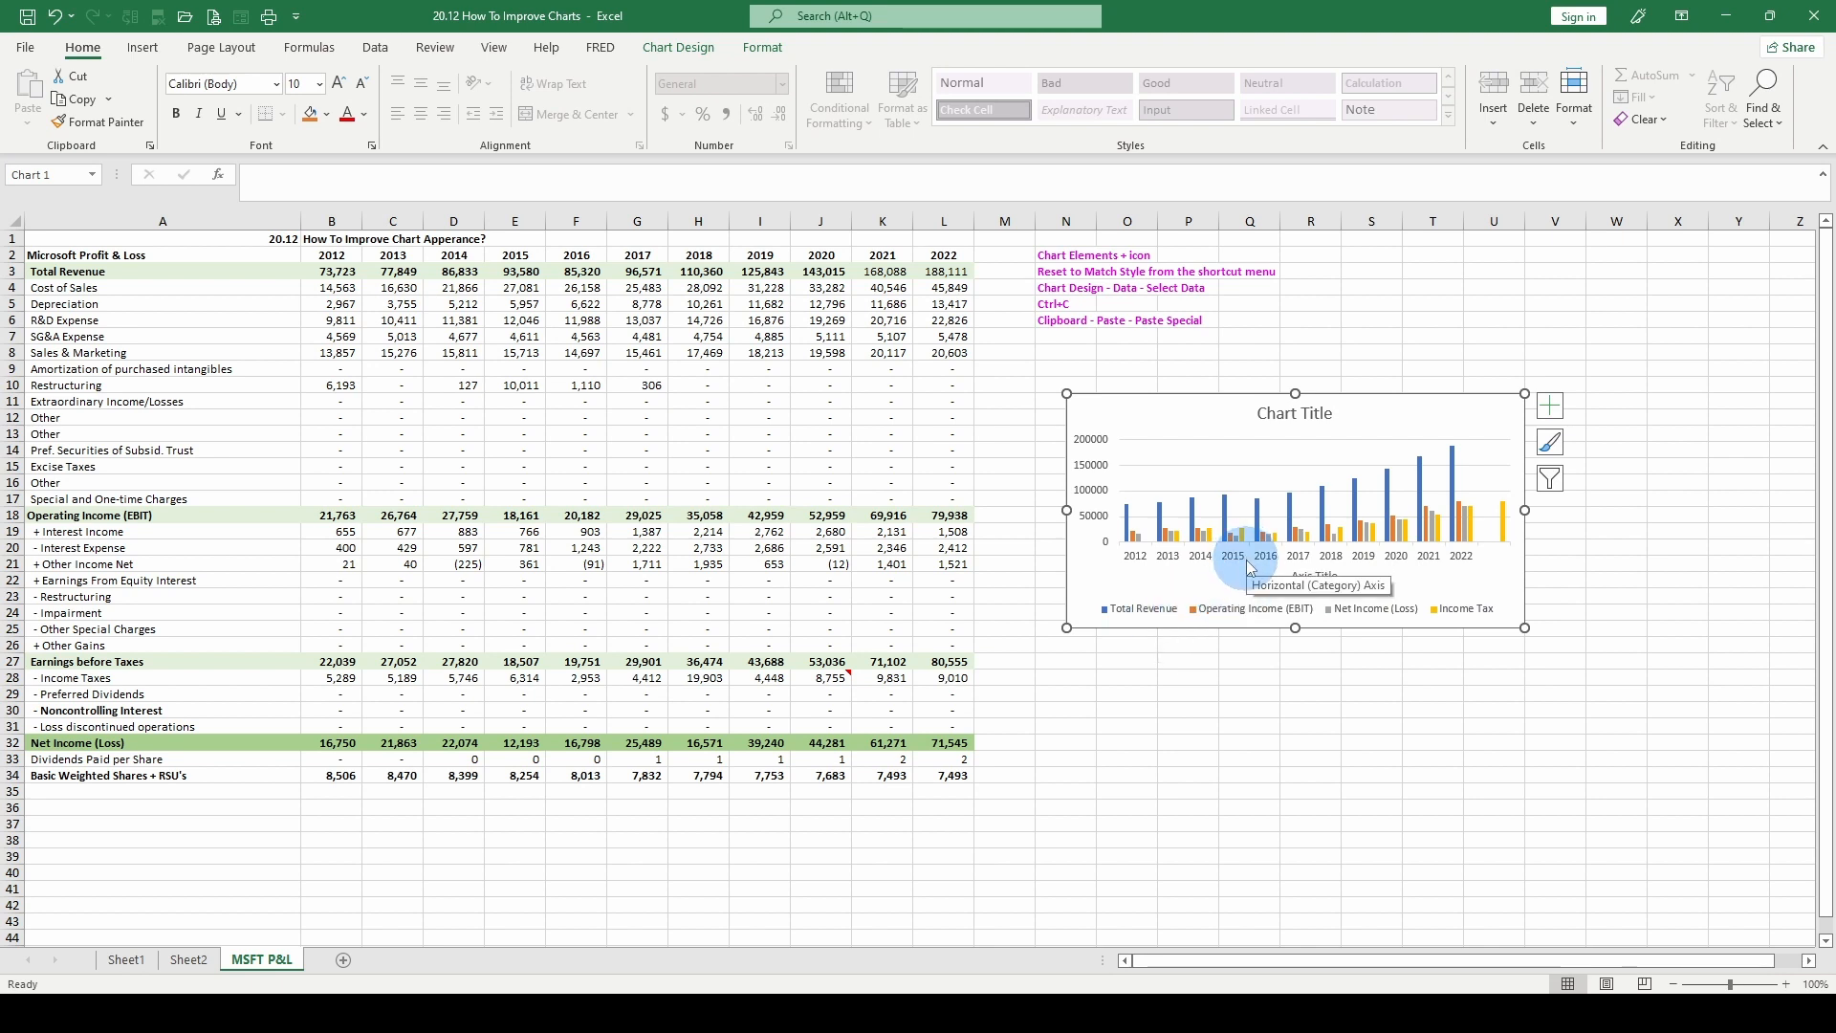
key("ctrl+z")
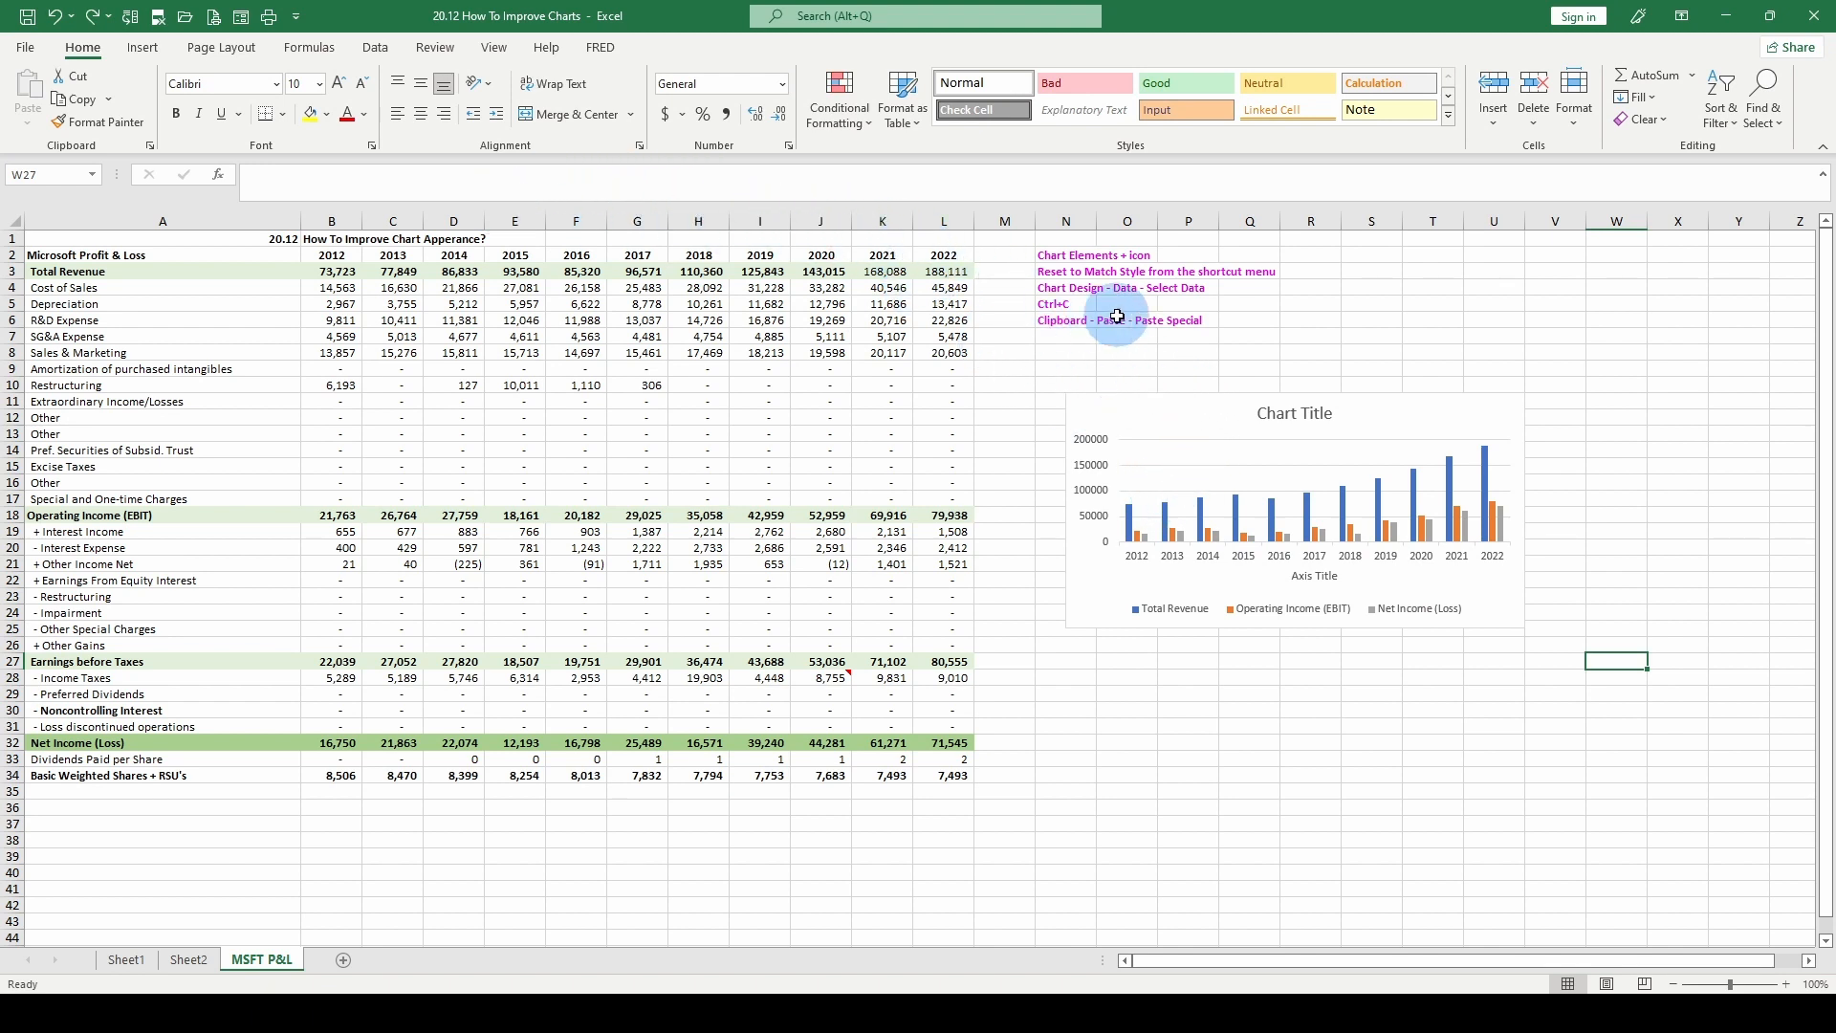
Step: Open the Total Revenue series of the chart's data source for editing and accept its existing name and values
double_click(1217, 443)
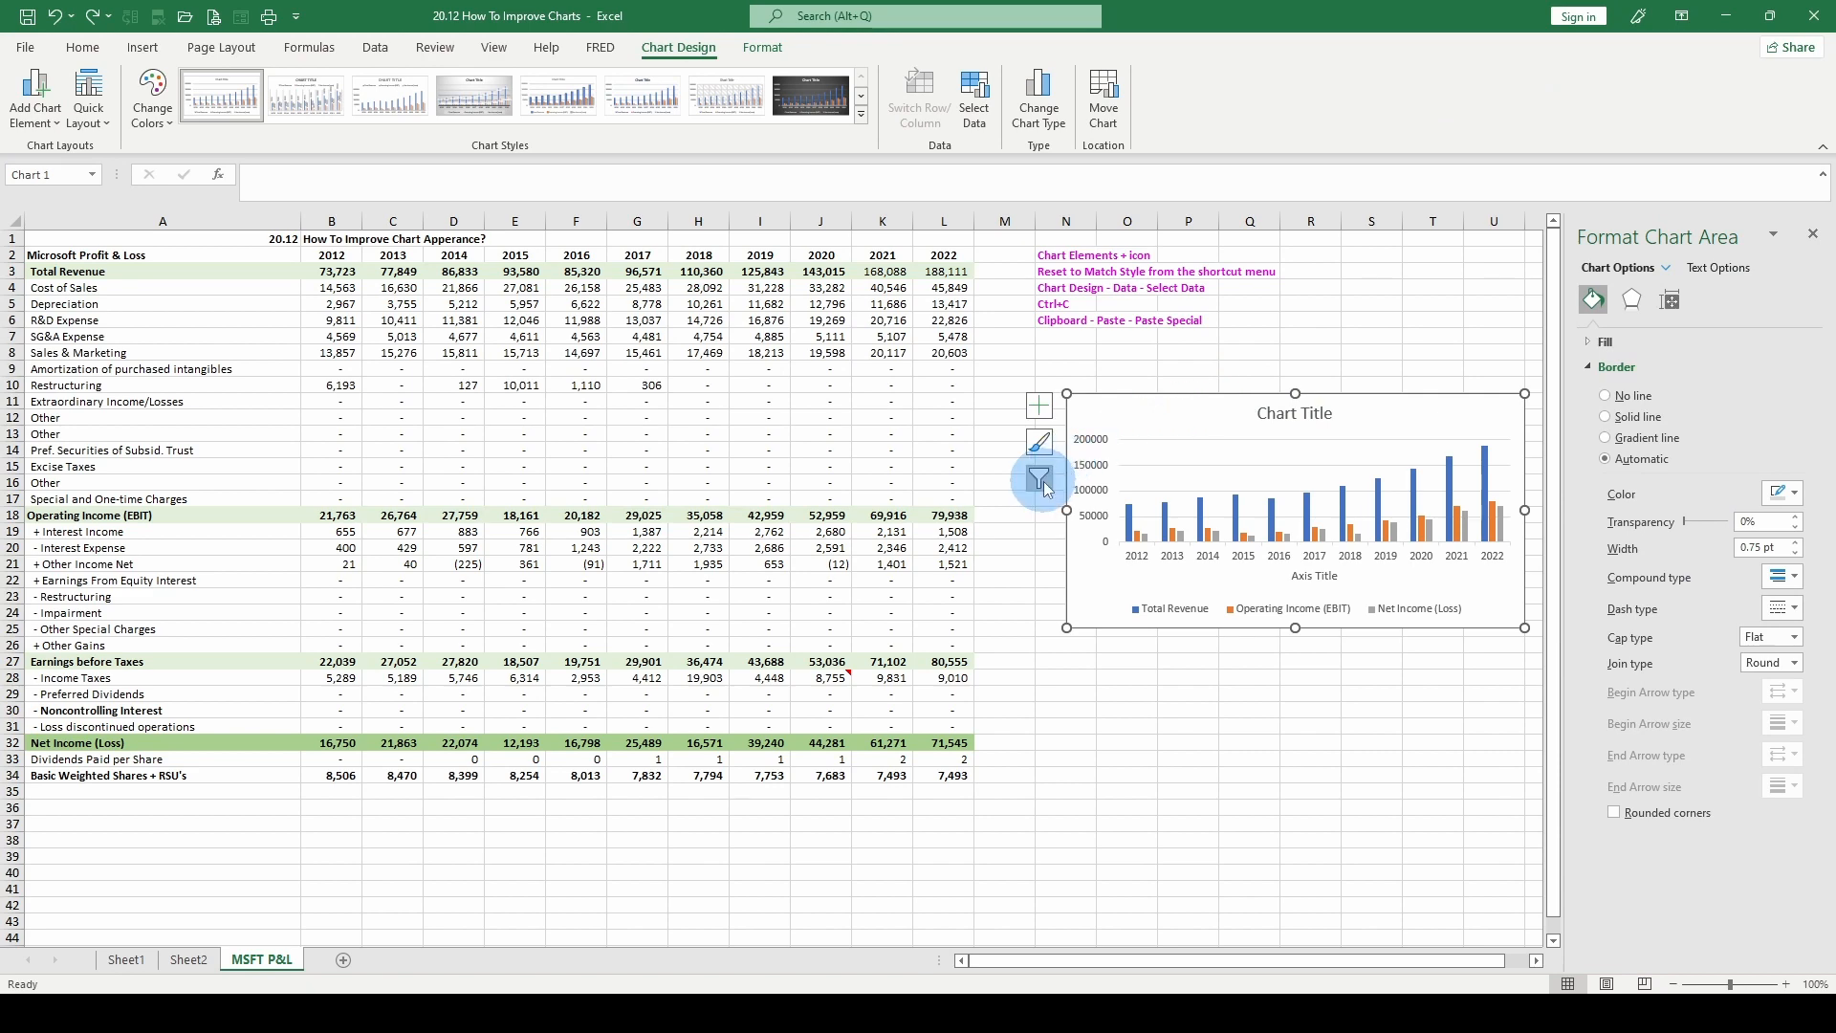
left_click(1041, 478)
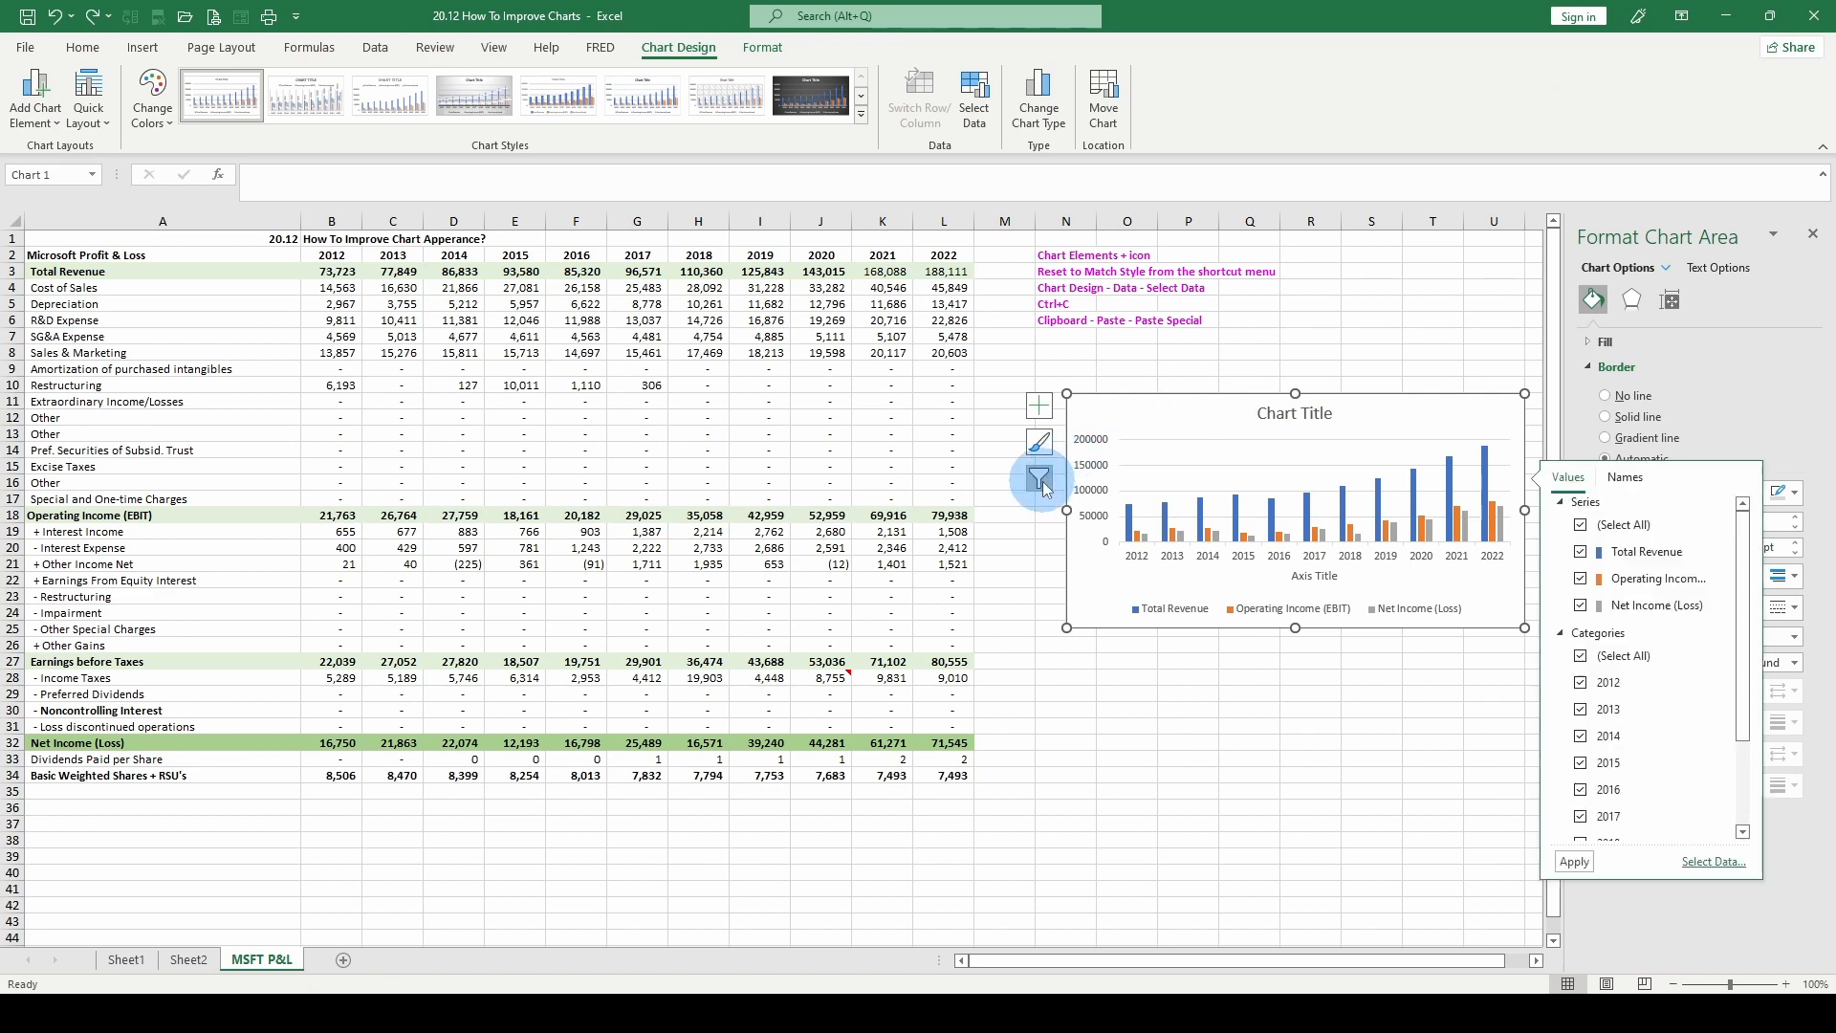
left_click(1691, 863)
left_click(235, 477)
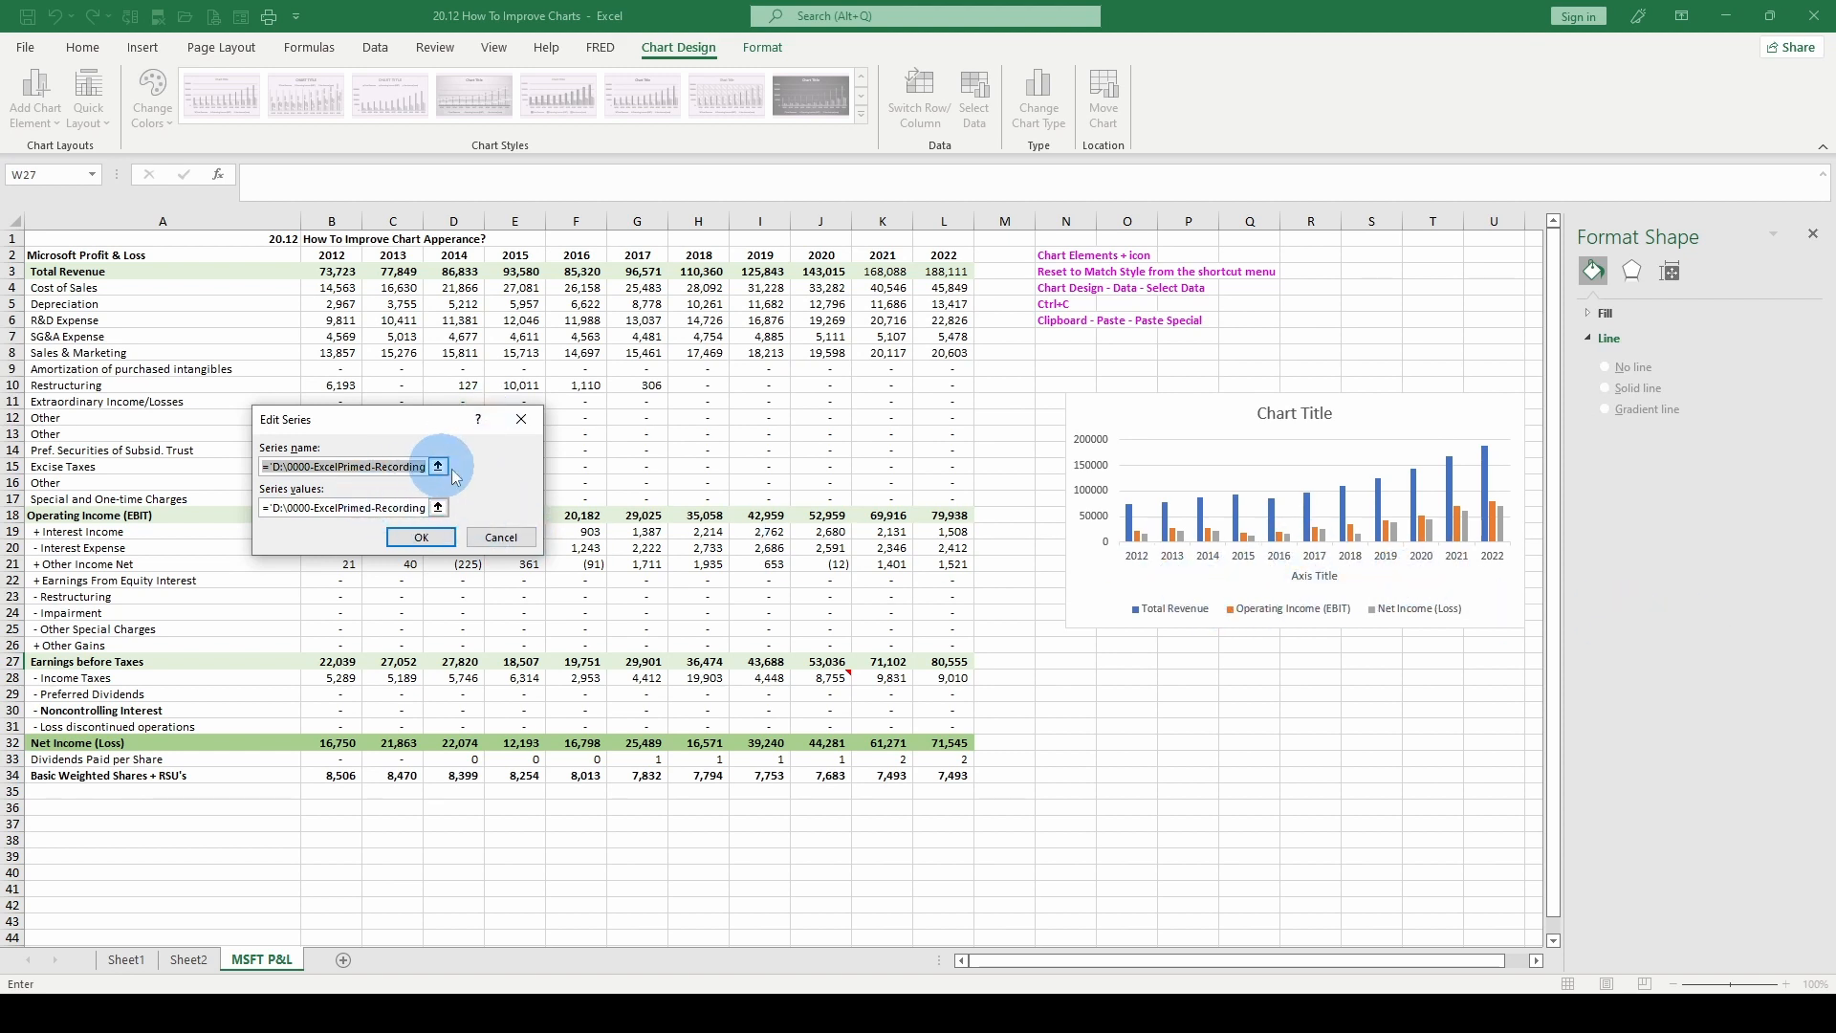
left_click(419, 533)
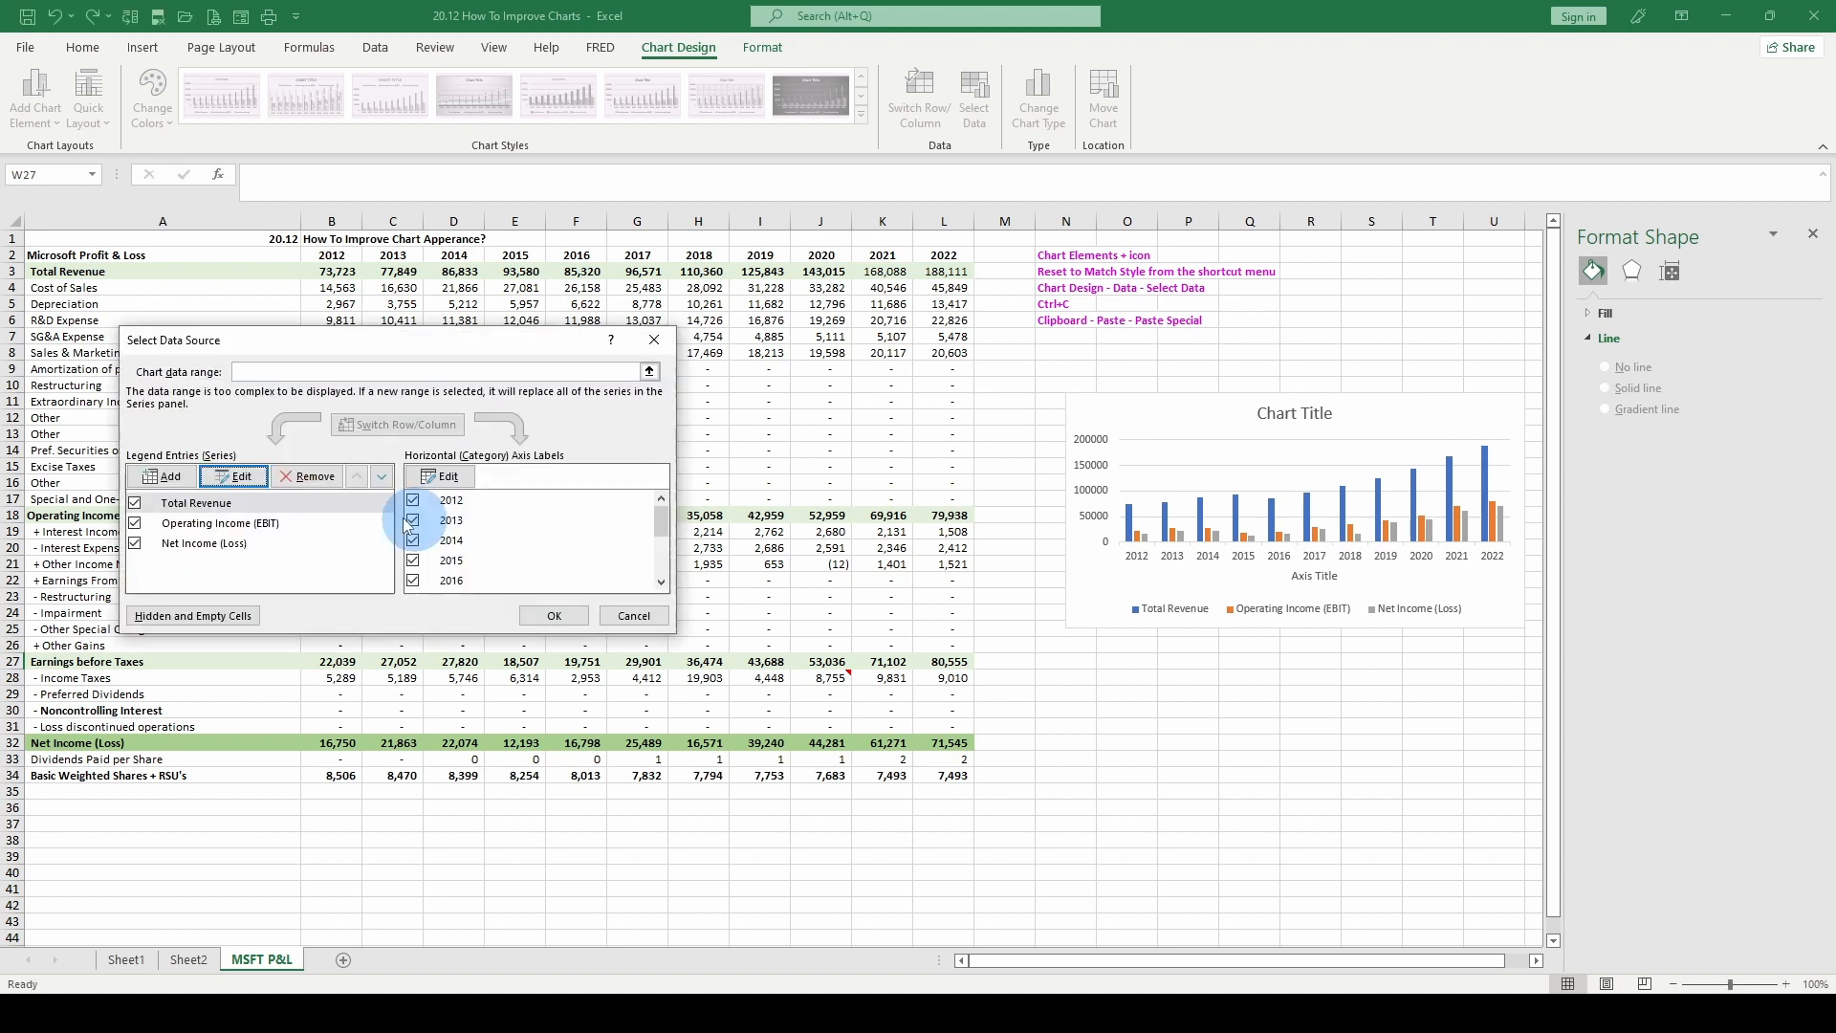
Step: Remove the Total Revenue and Operating Income (EBIT) series from the chart's data source
left_click(308, 476)
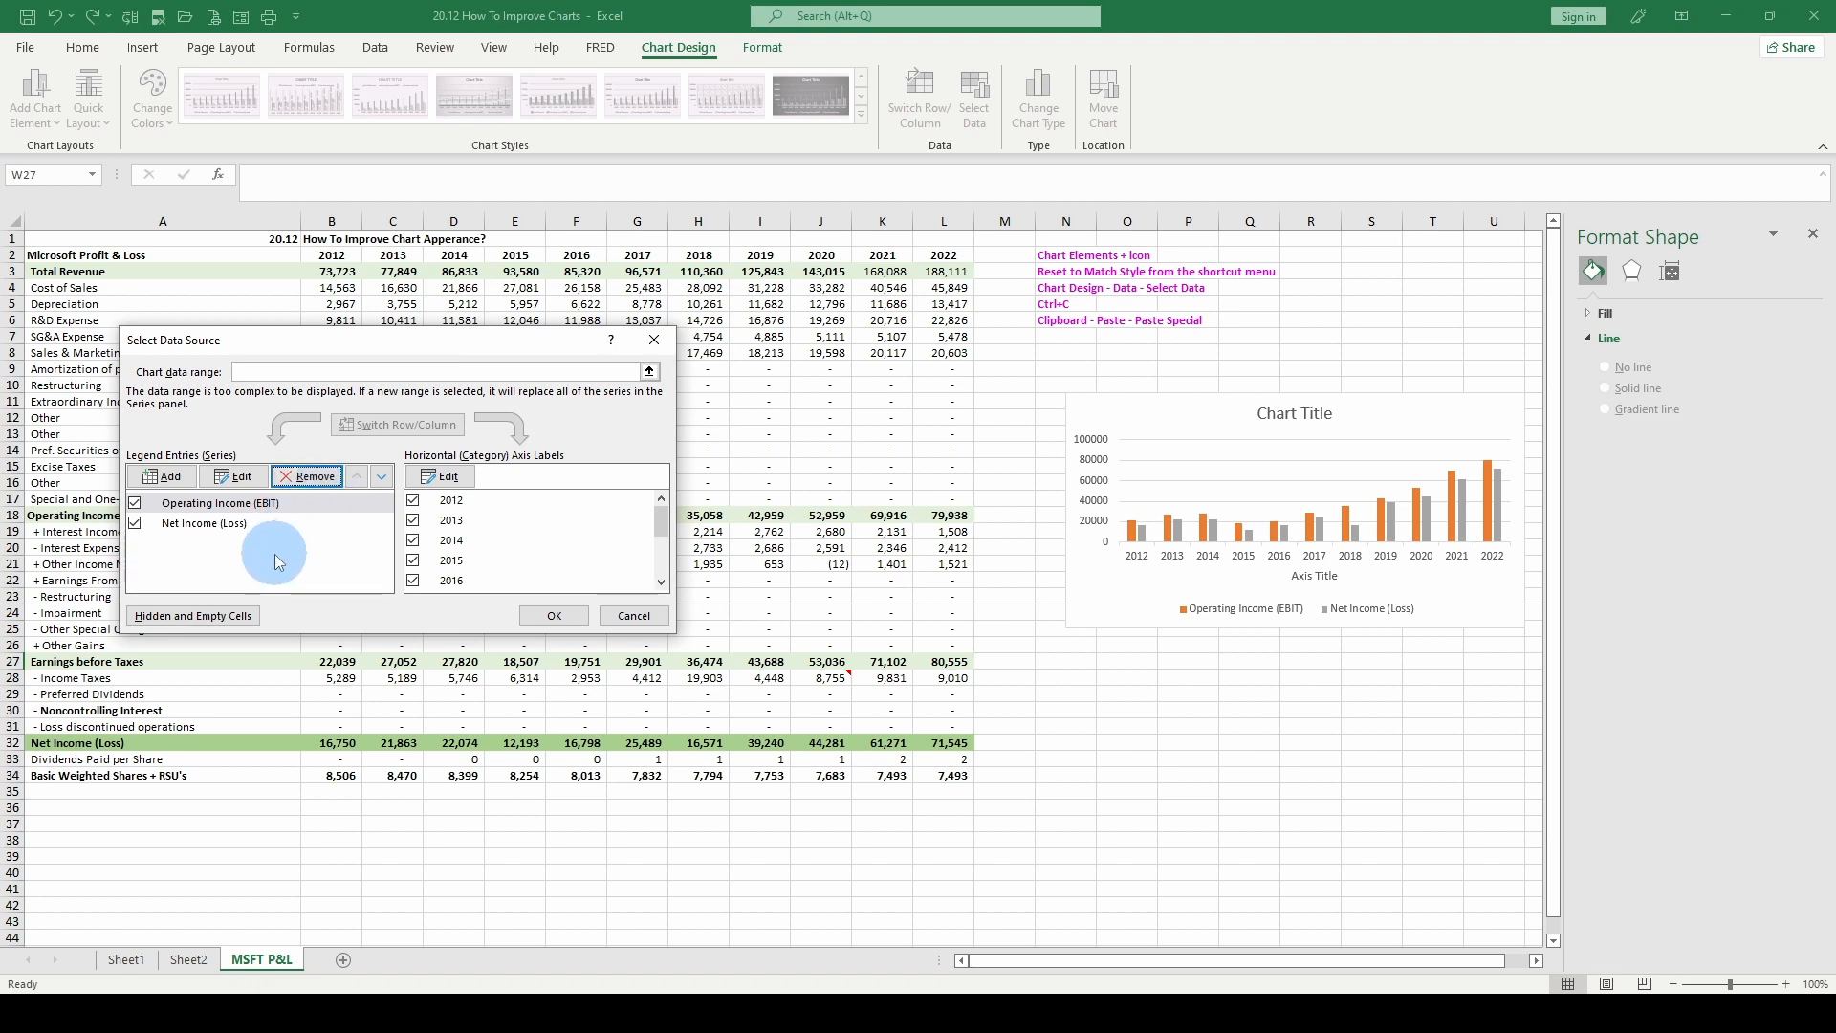
left_click(457, 503)
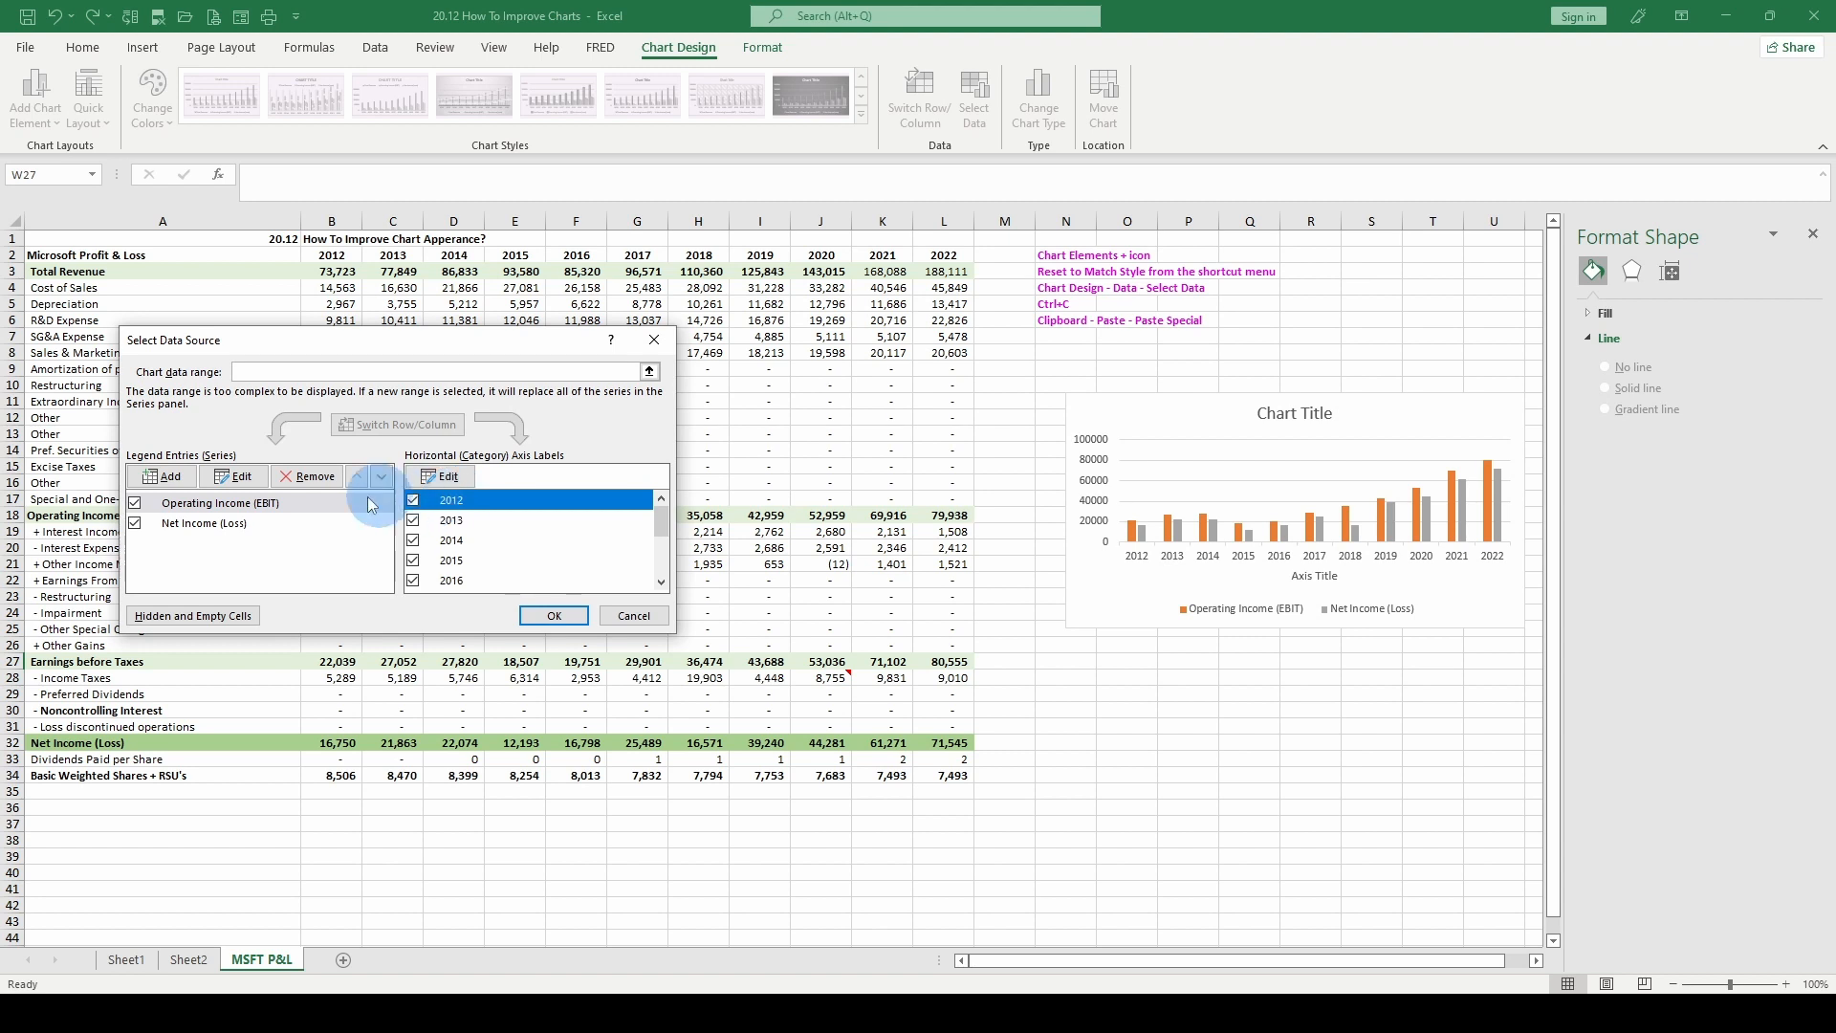
left_click(316, 478)
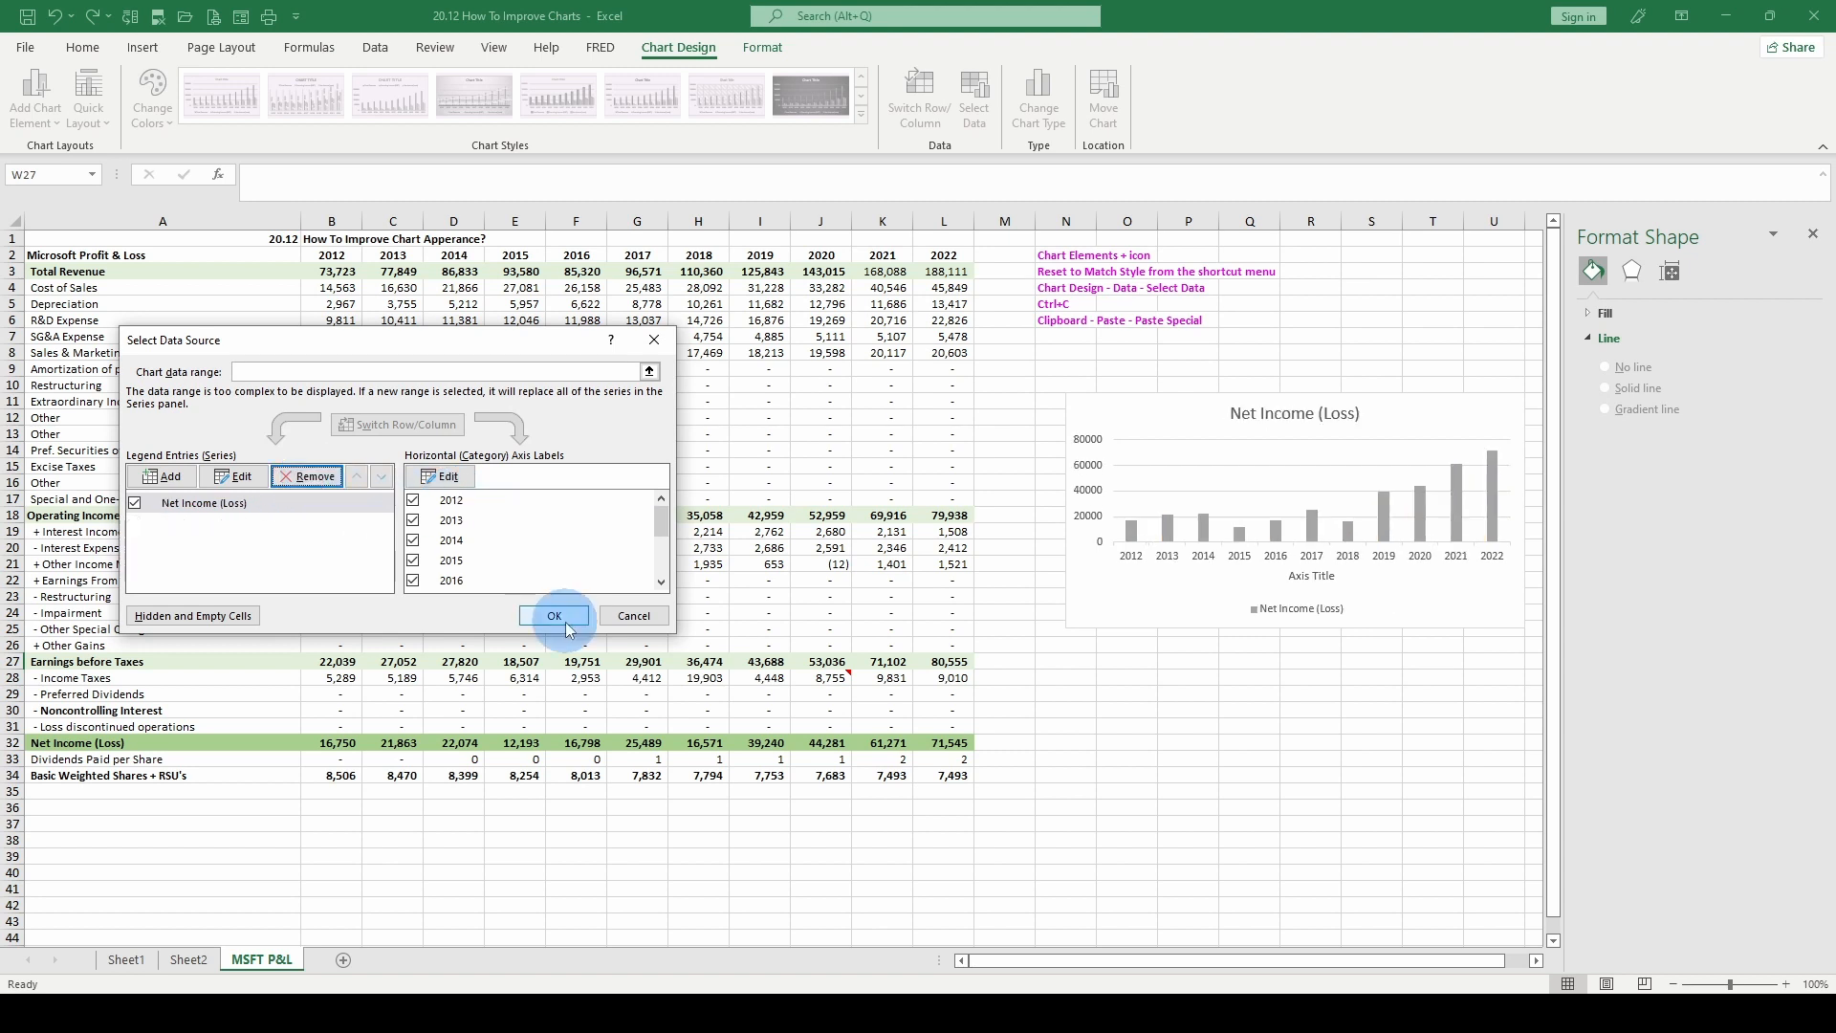
Step: Open the horizontal category axis labels for editing and cancel the data source changes
left_click(442, 502)
left_click(450, 476)
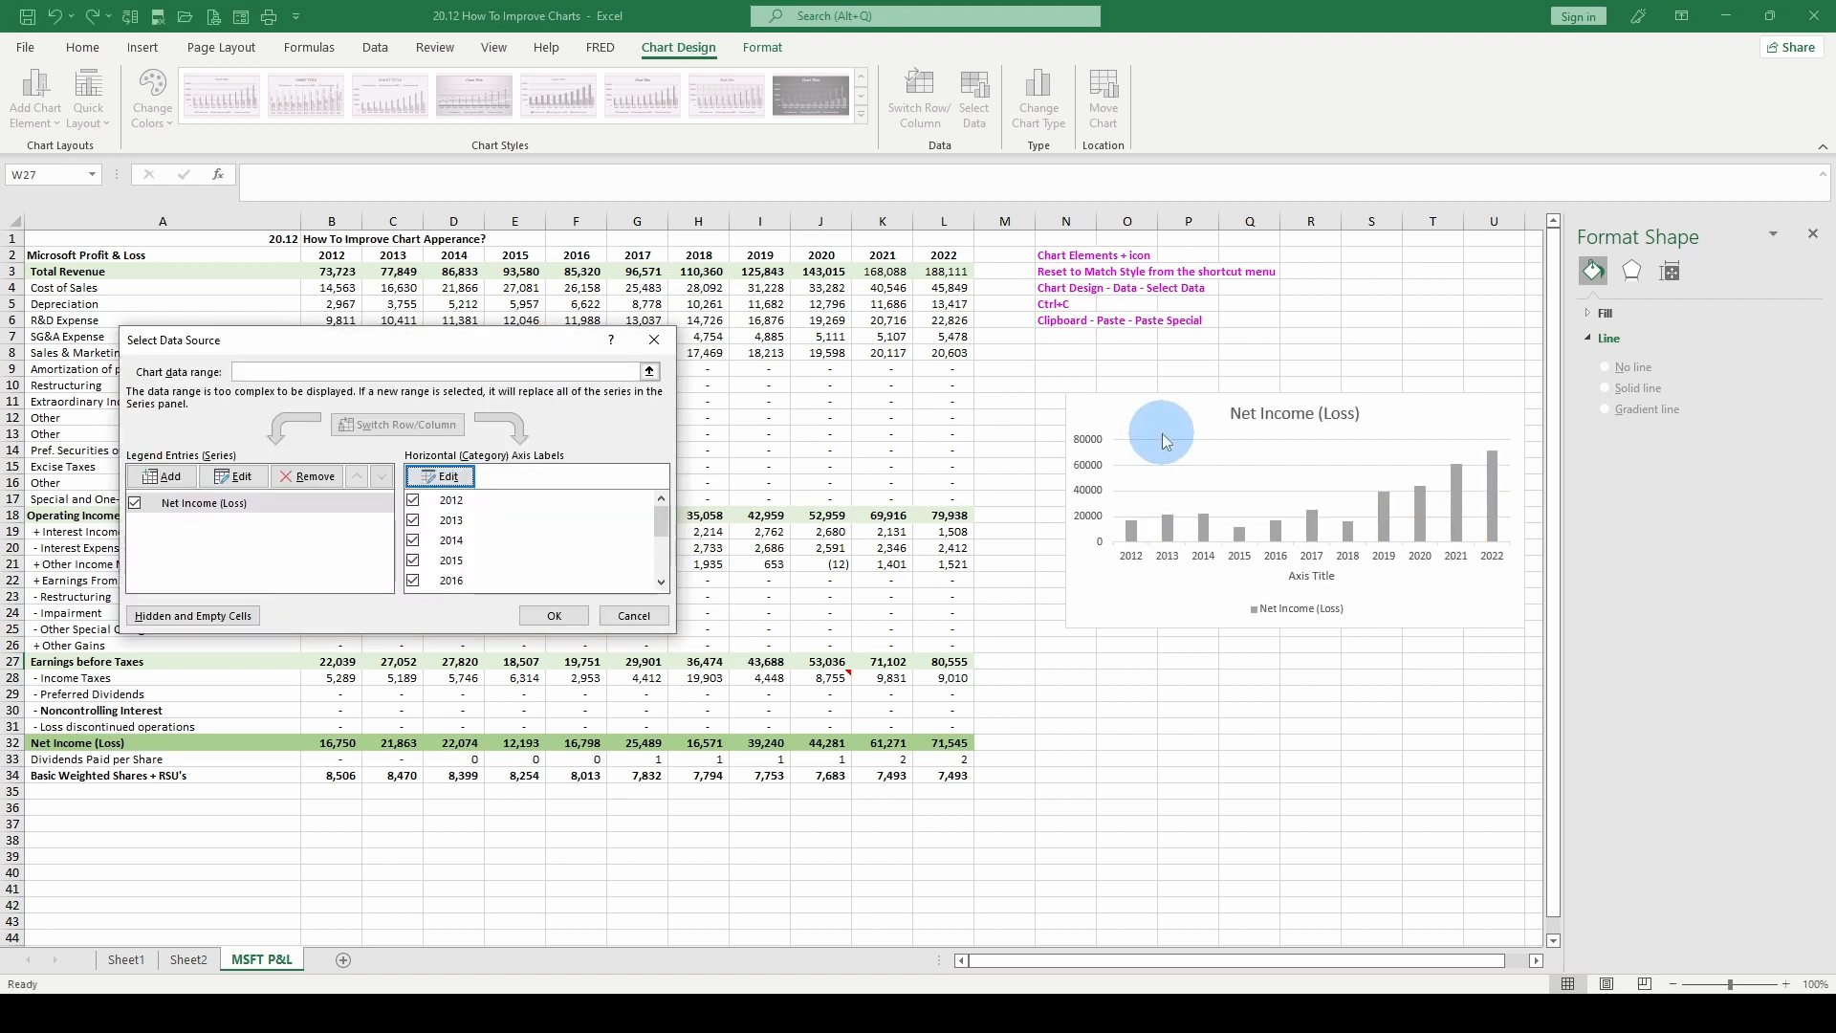
key("Escape")
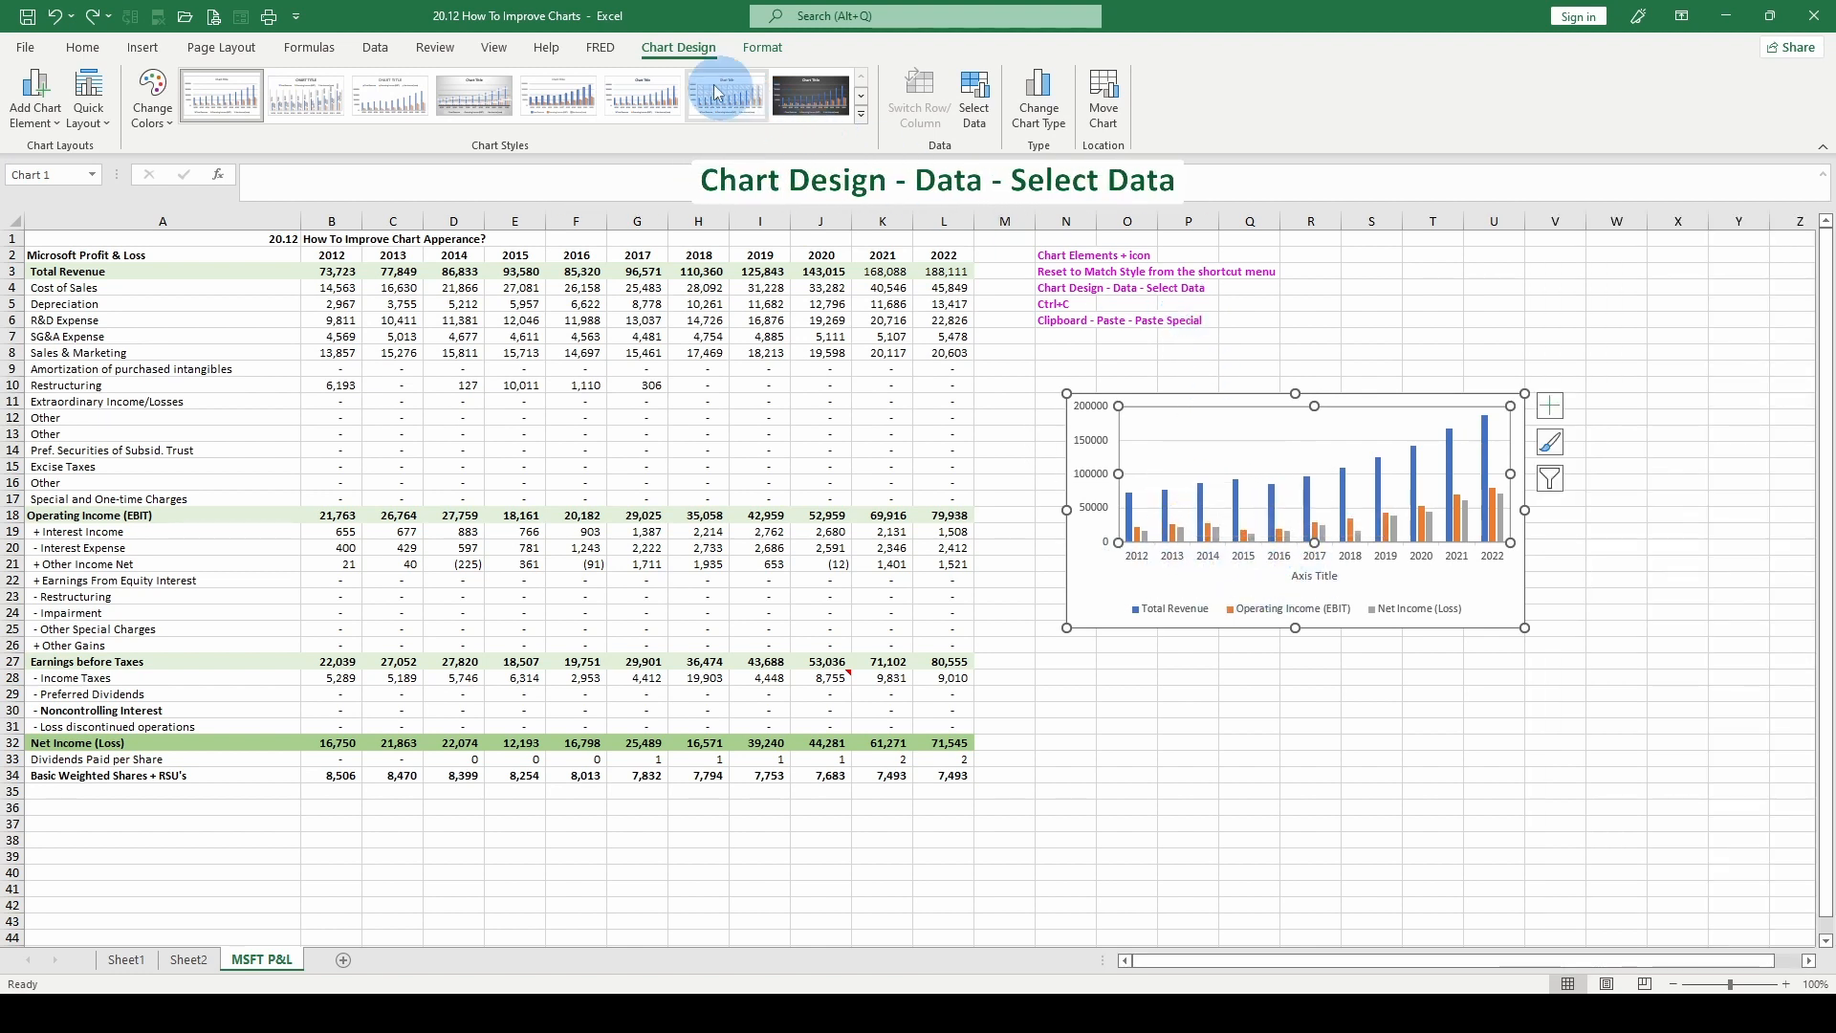
Step: Reorder the series in the chart's data source so that Total Revenue comes after Net Income (Loss)
left_click(982, 95)
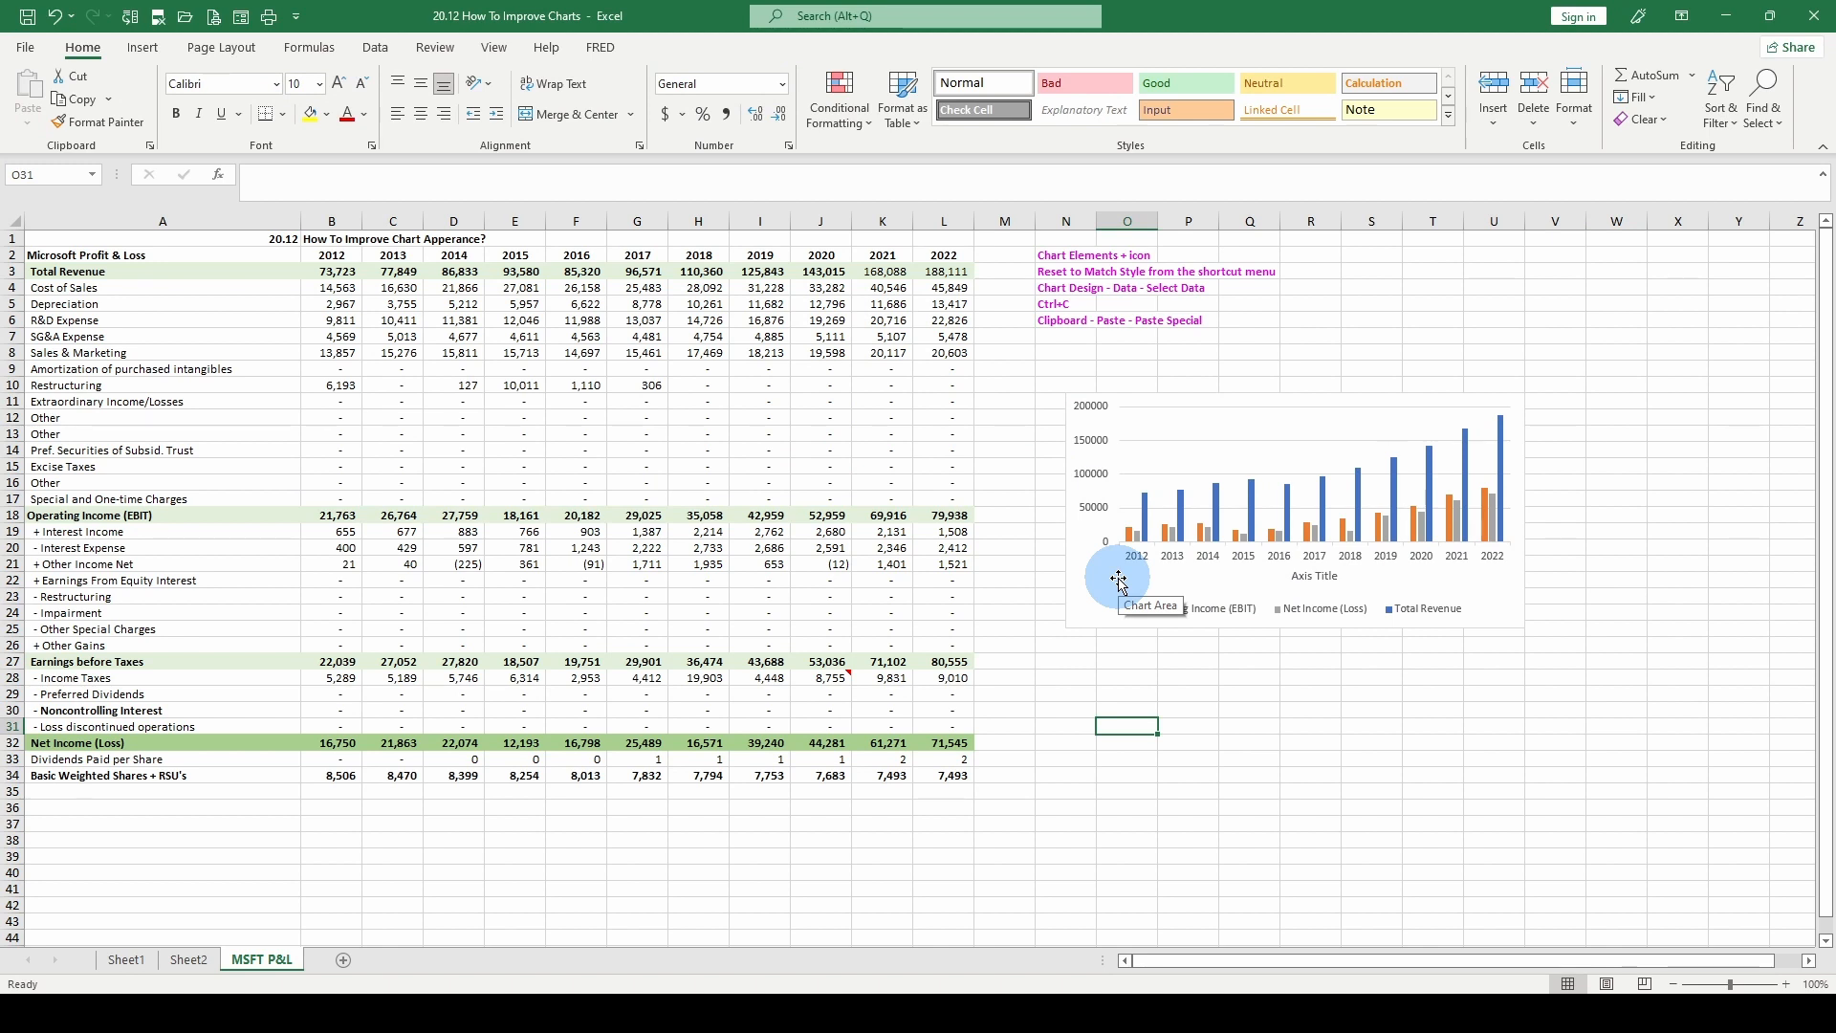
Step: Reset the whole chart's formatting with Reset to Match Style
right_click(1161, 431)
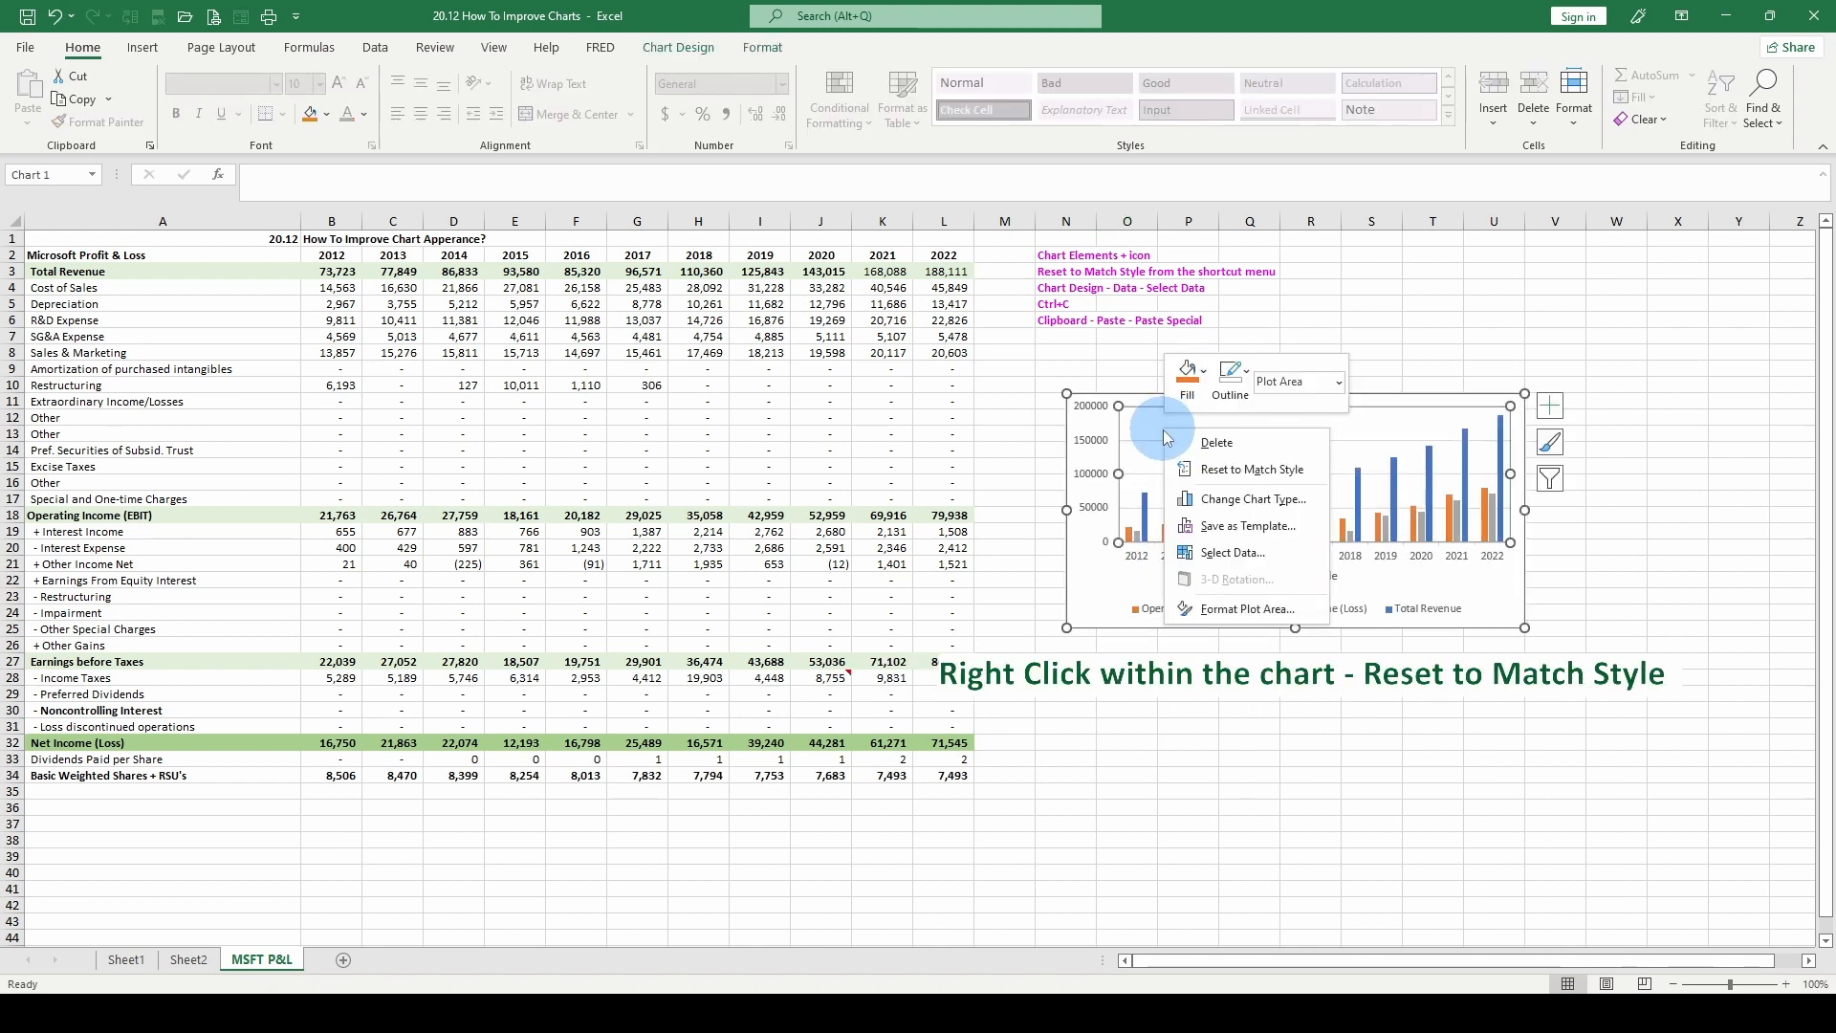
right_click(1114, 595)
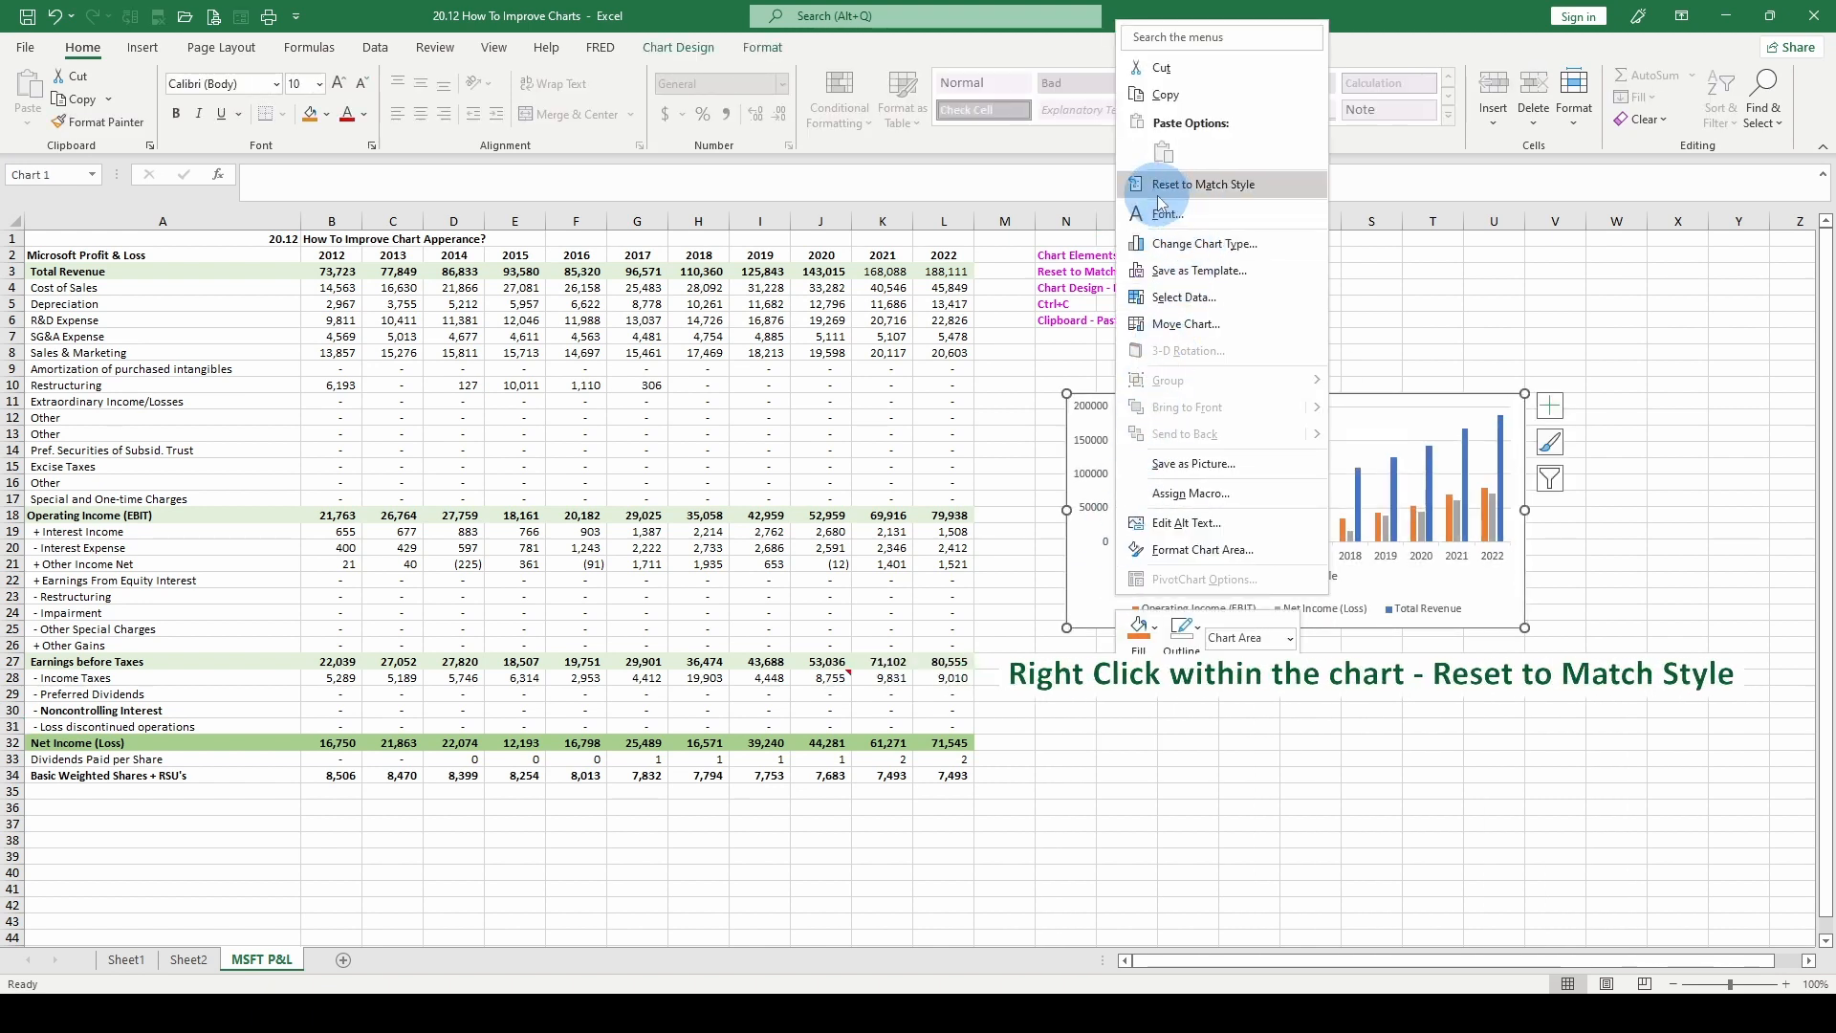
left_click(1235, 185)
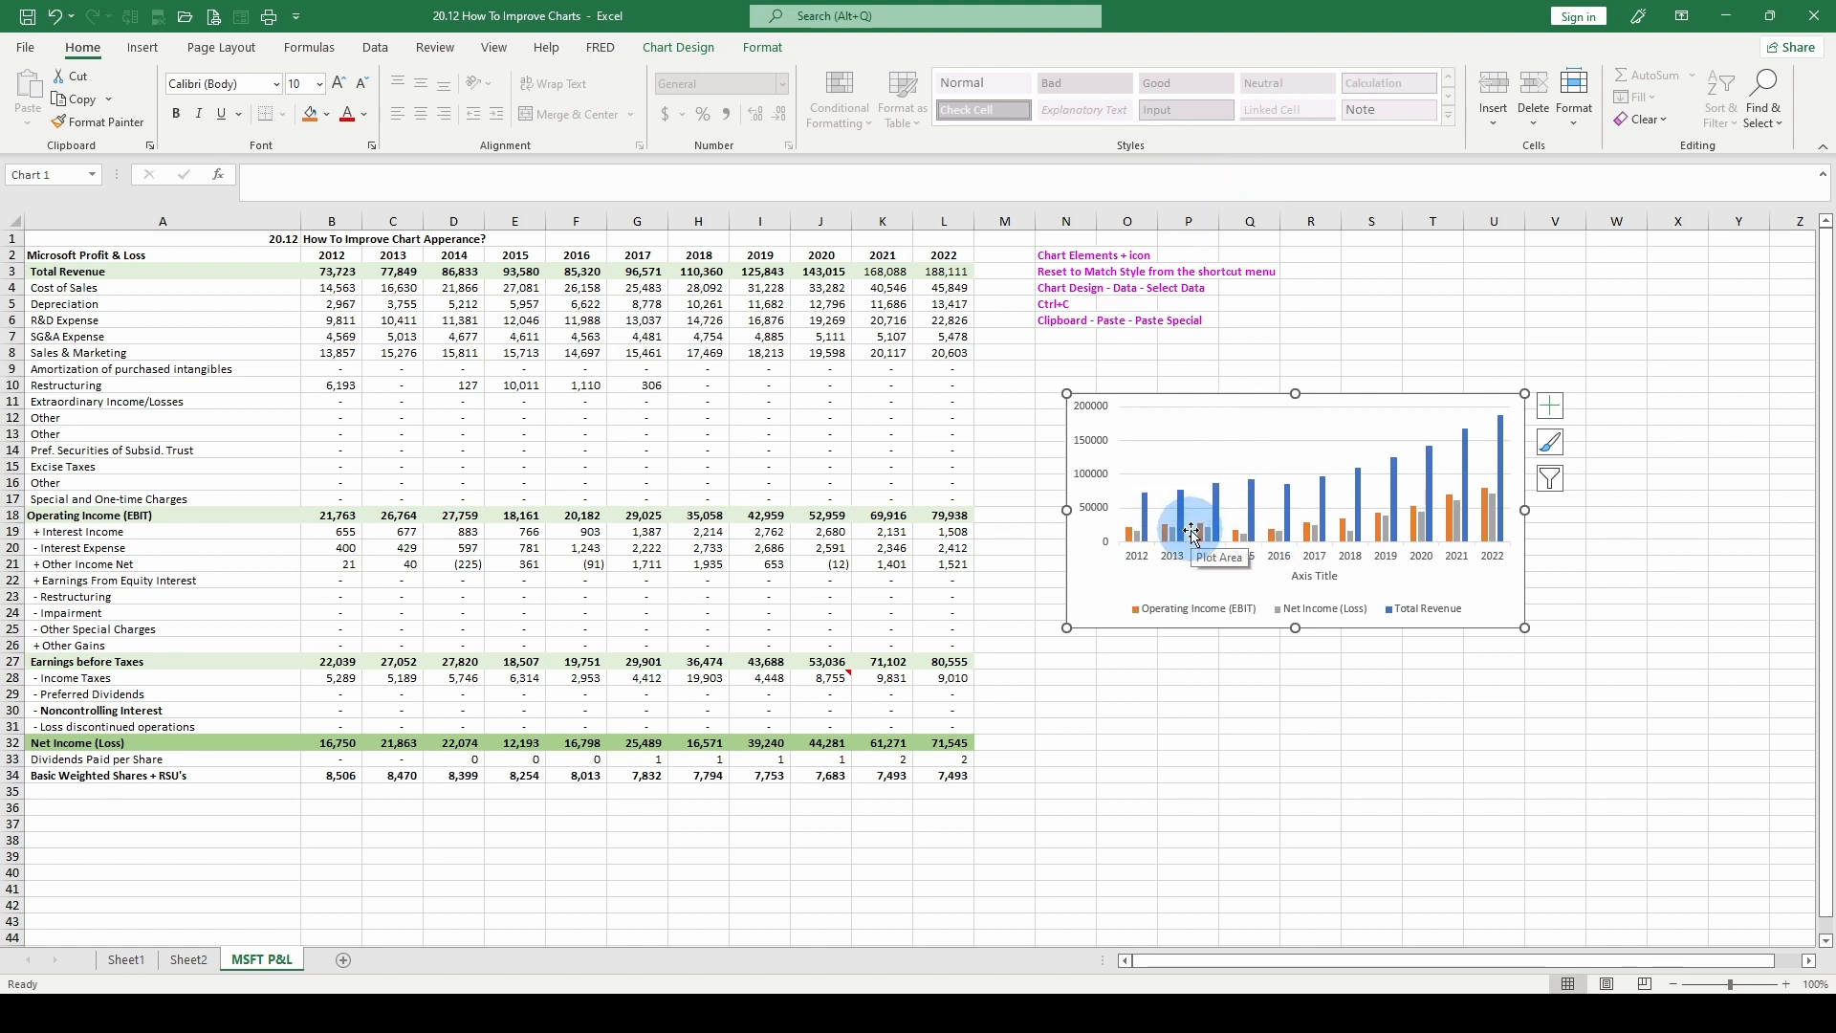
key("ctrl")
right_click(1152, 576)
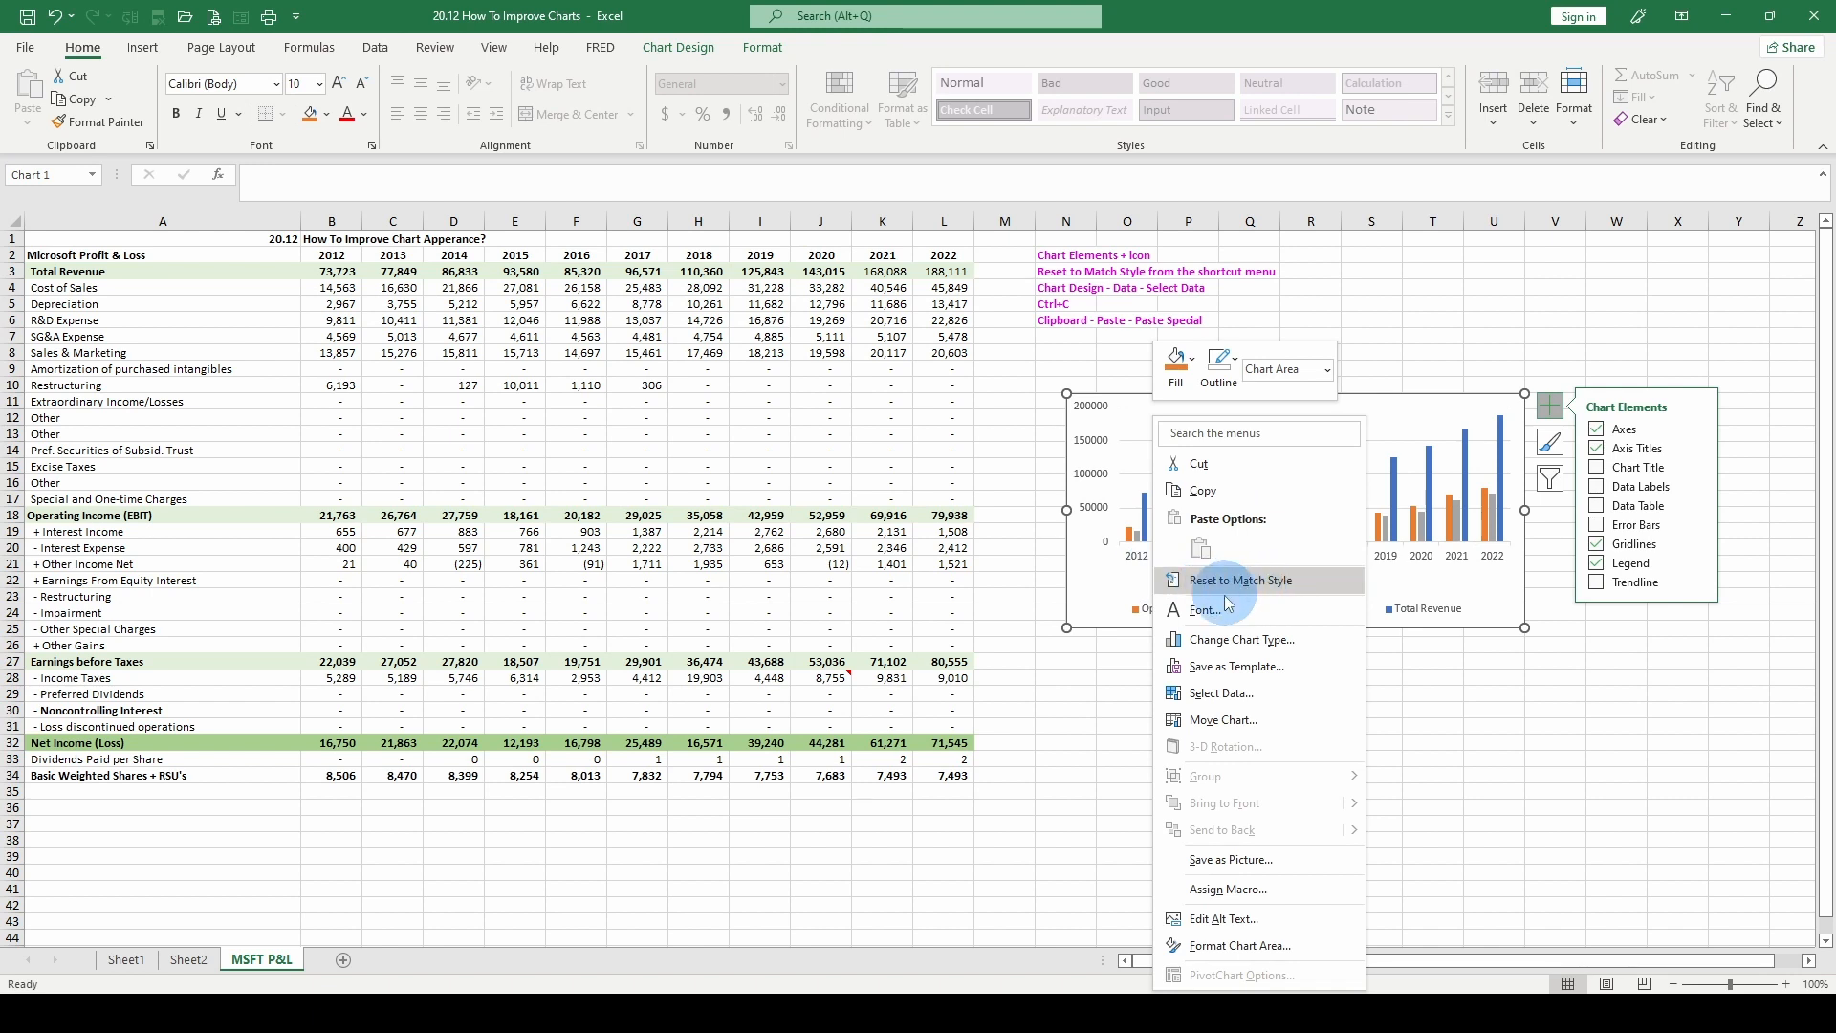
left_click(1260, 582)
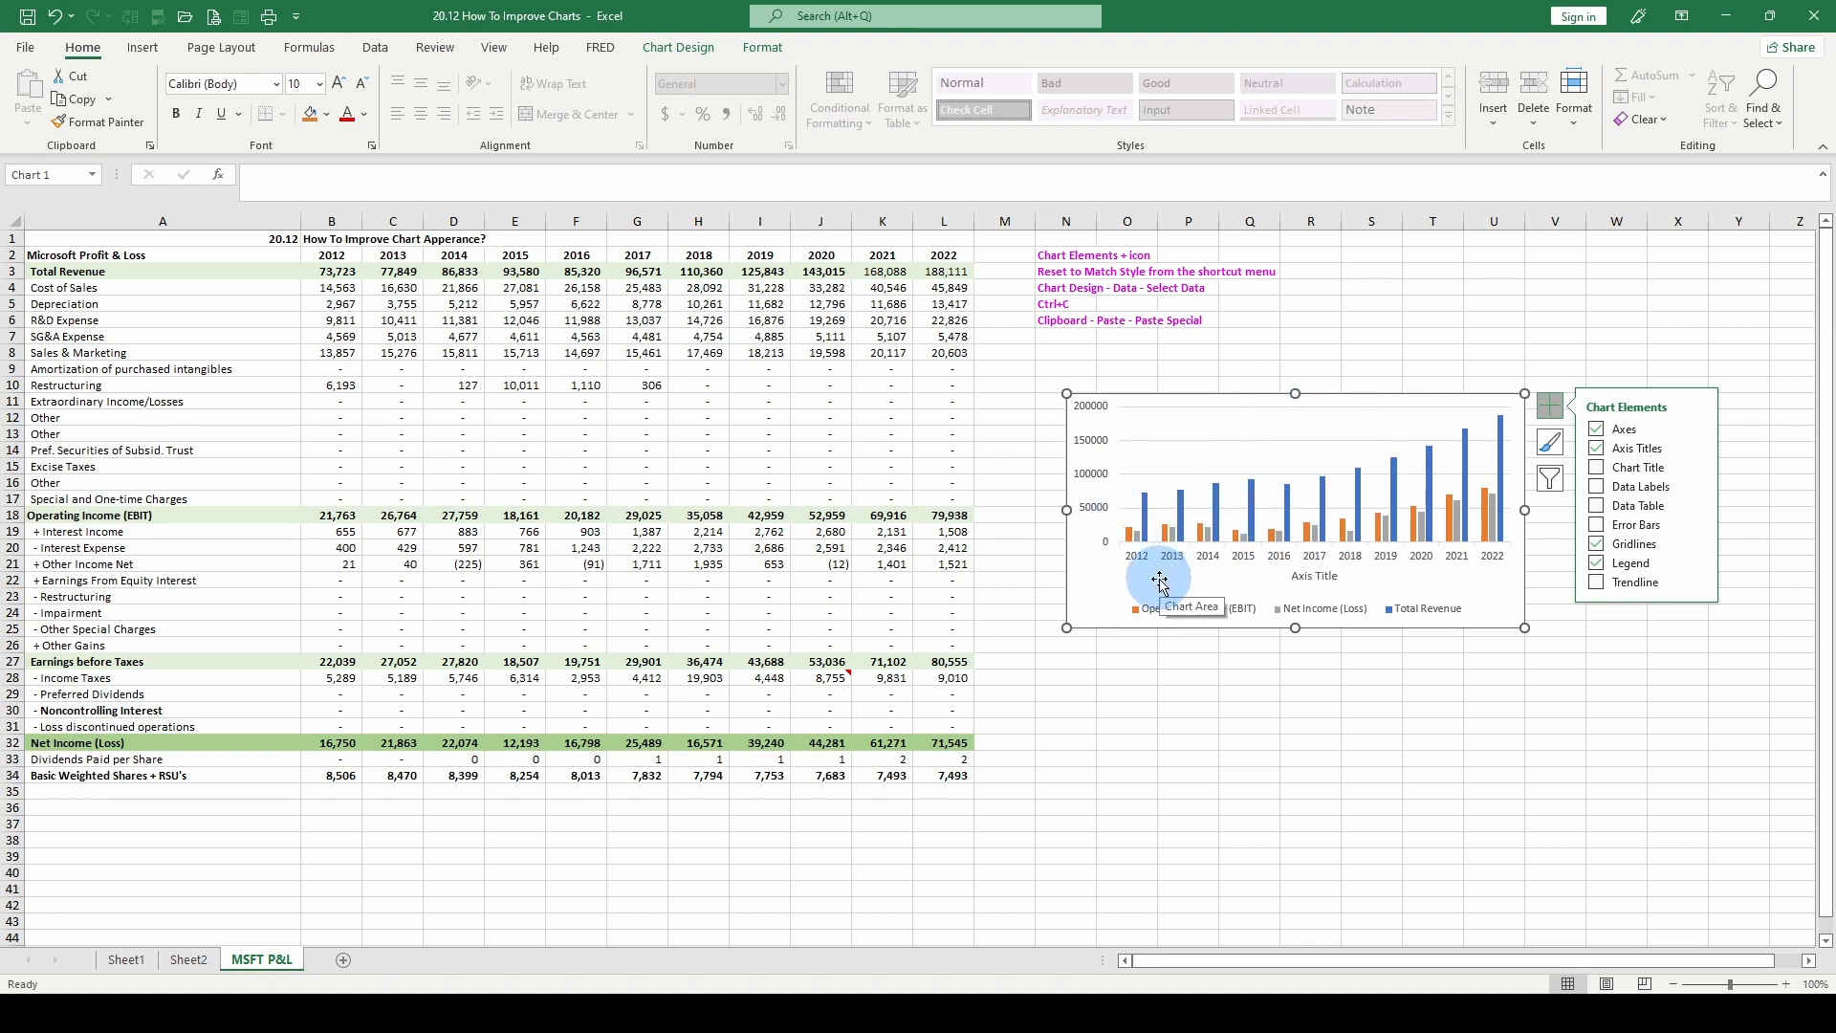
Step: Rename the chart object as New Chart
left_click(46, 178)
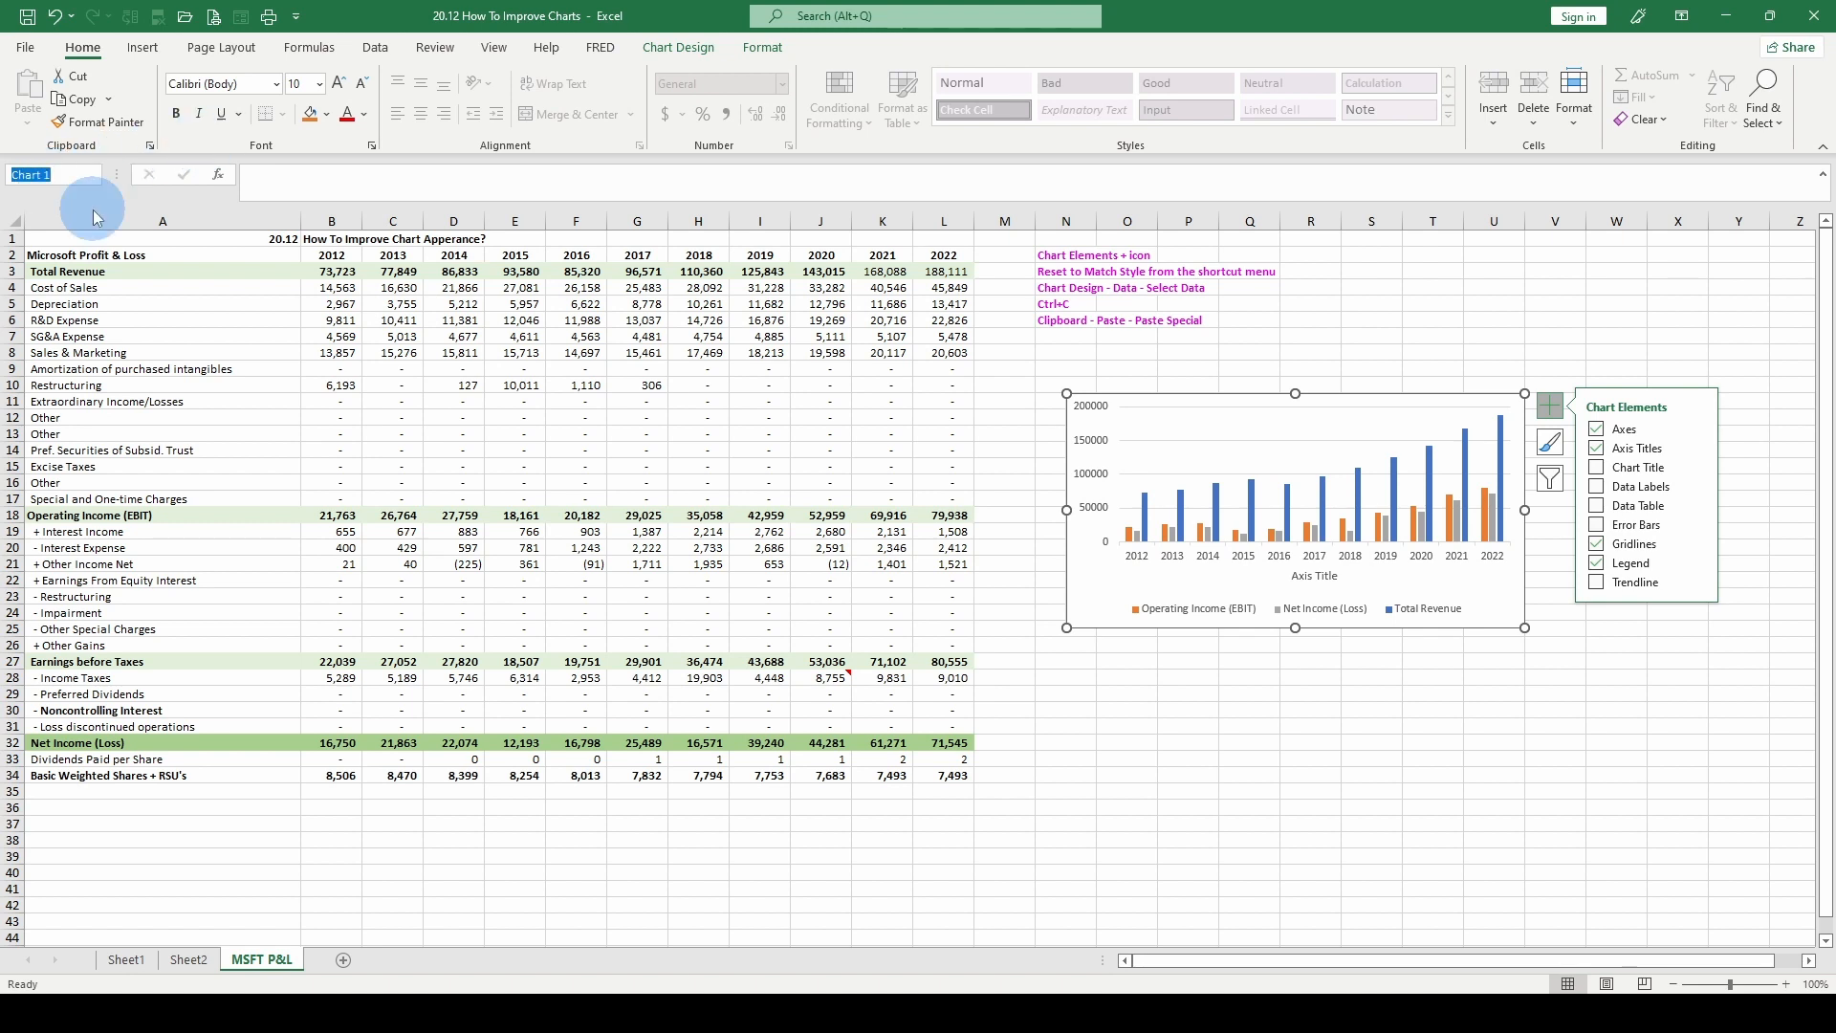
type("New Chart")
key("Return")
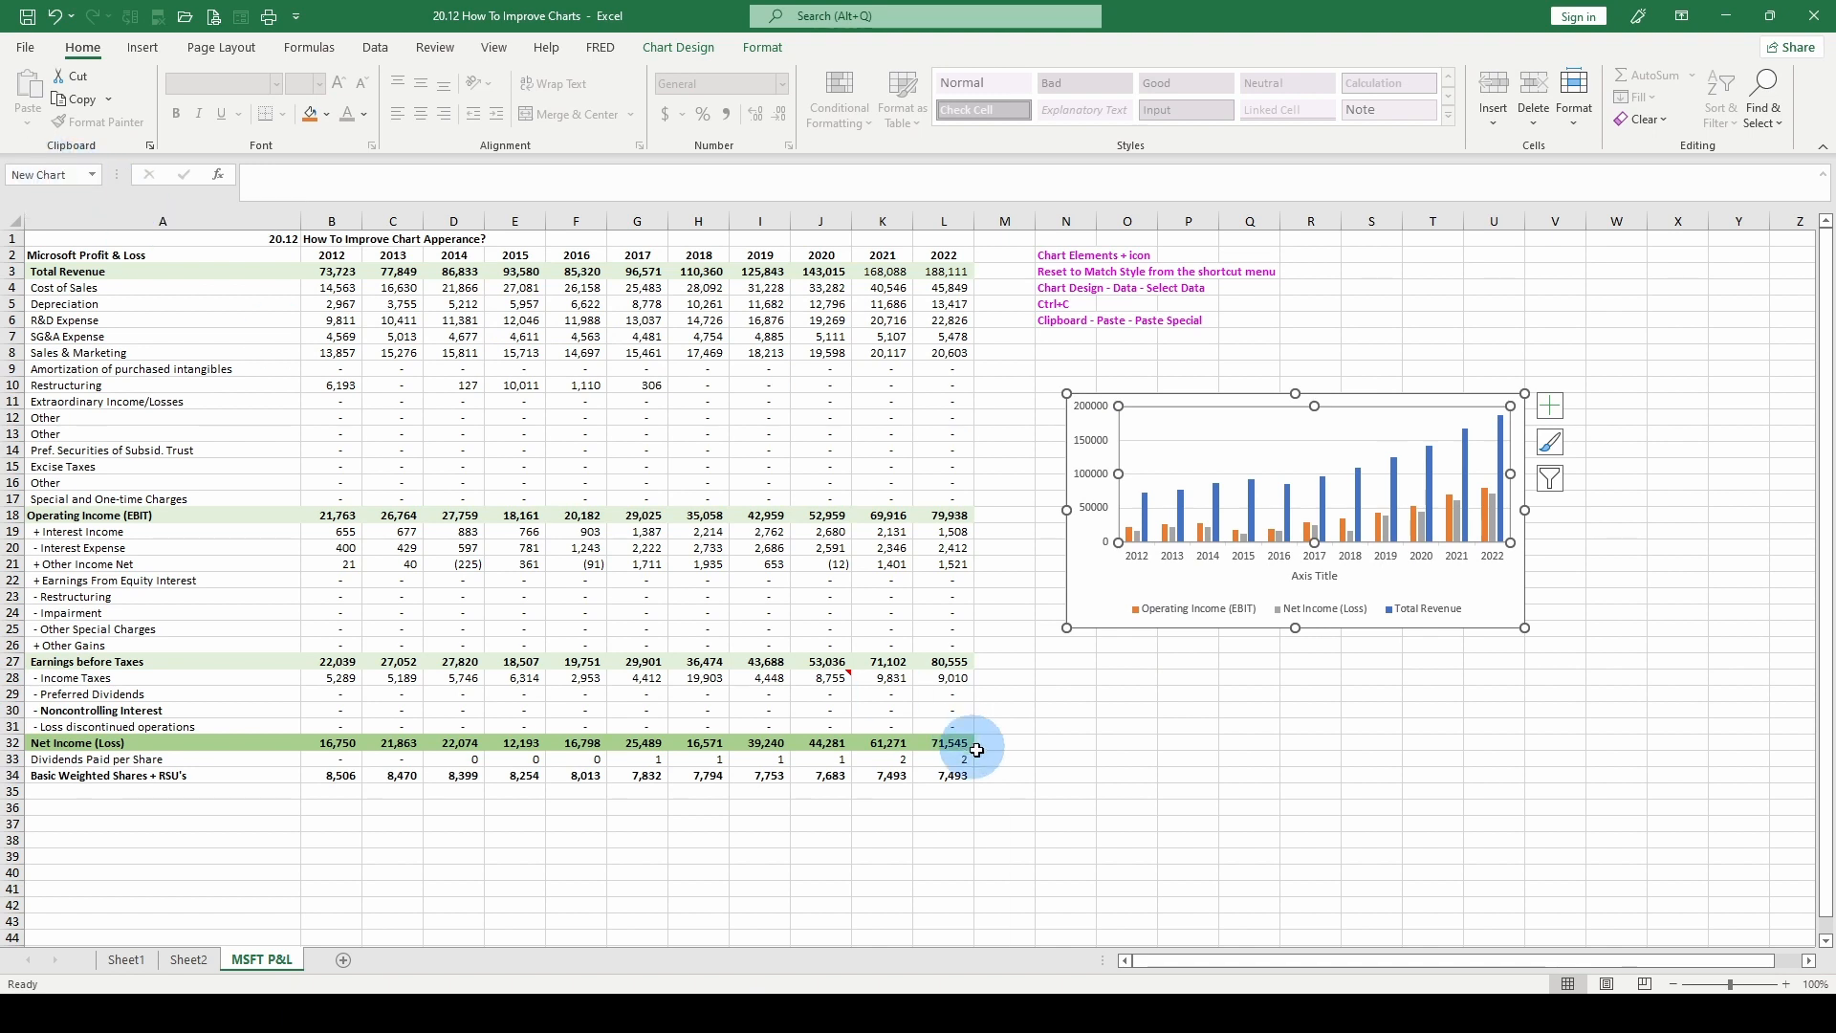
Step: Reselect the chart and rename the object as Old Chart
left_click(1093, 646)
left_click(1097, 429)
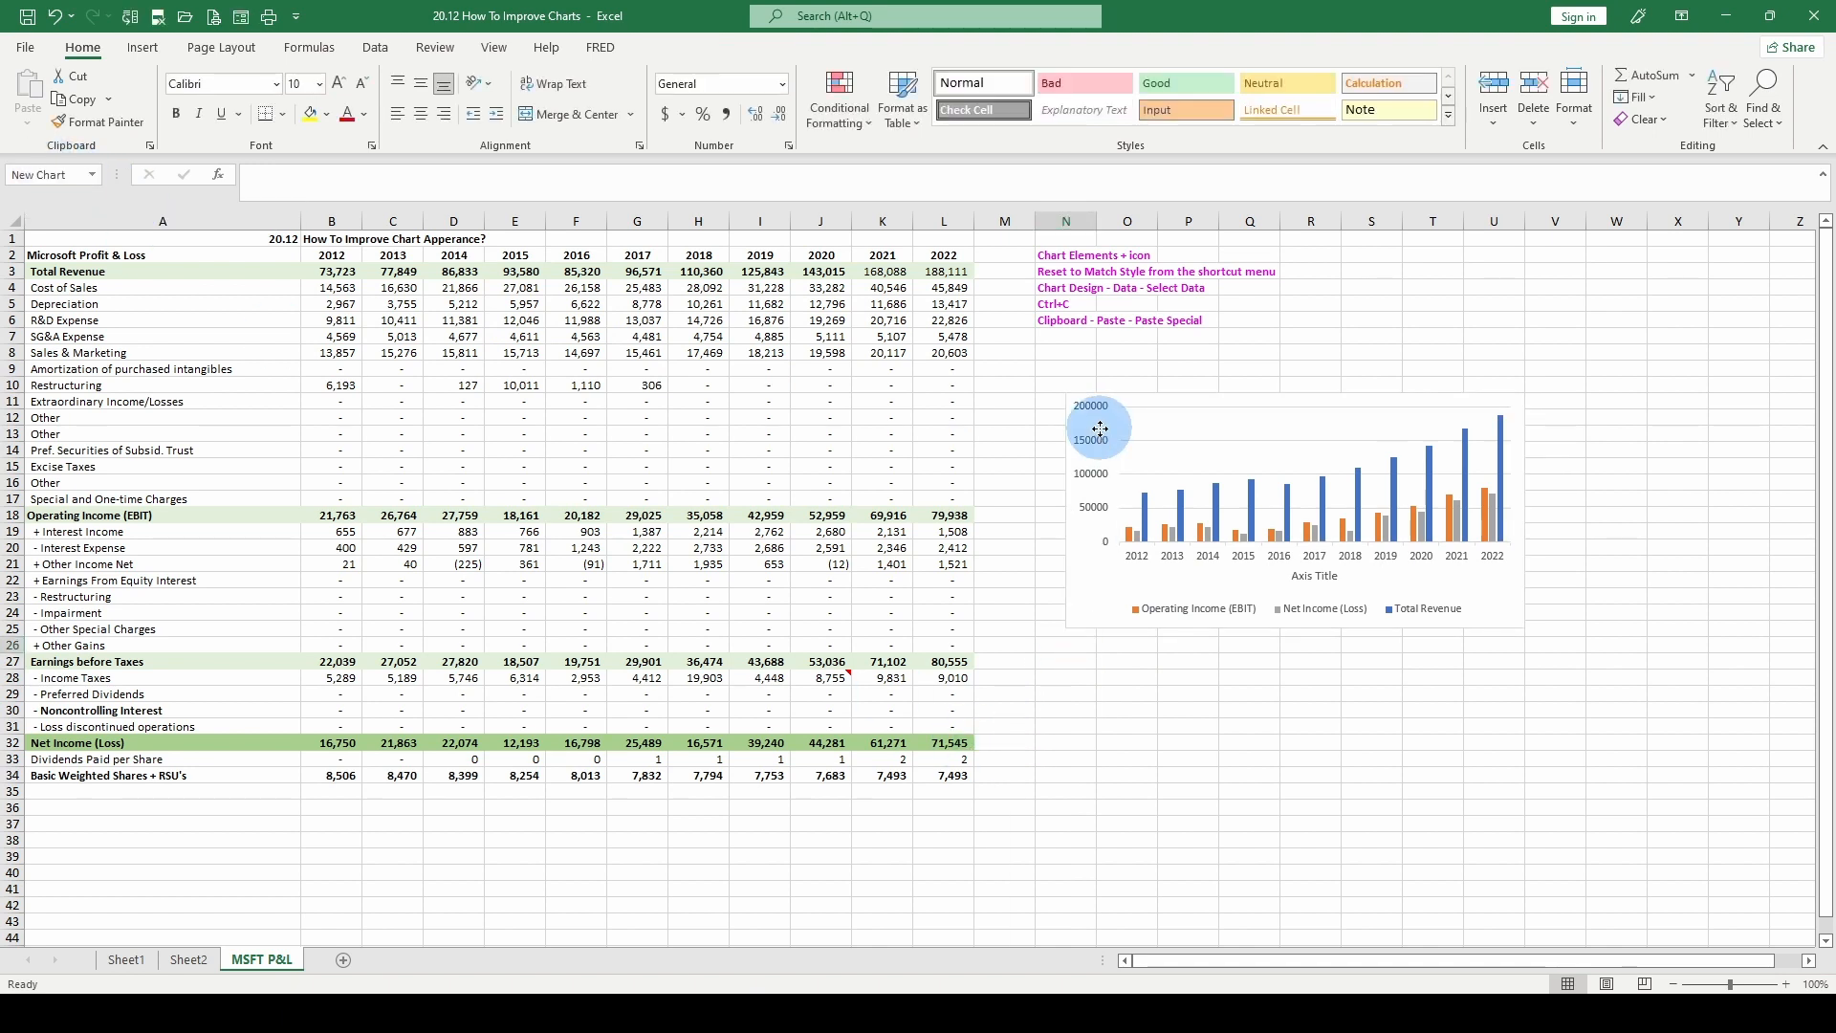
left_click(95, 176)
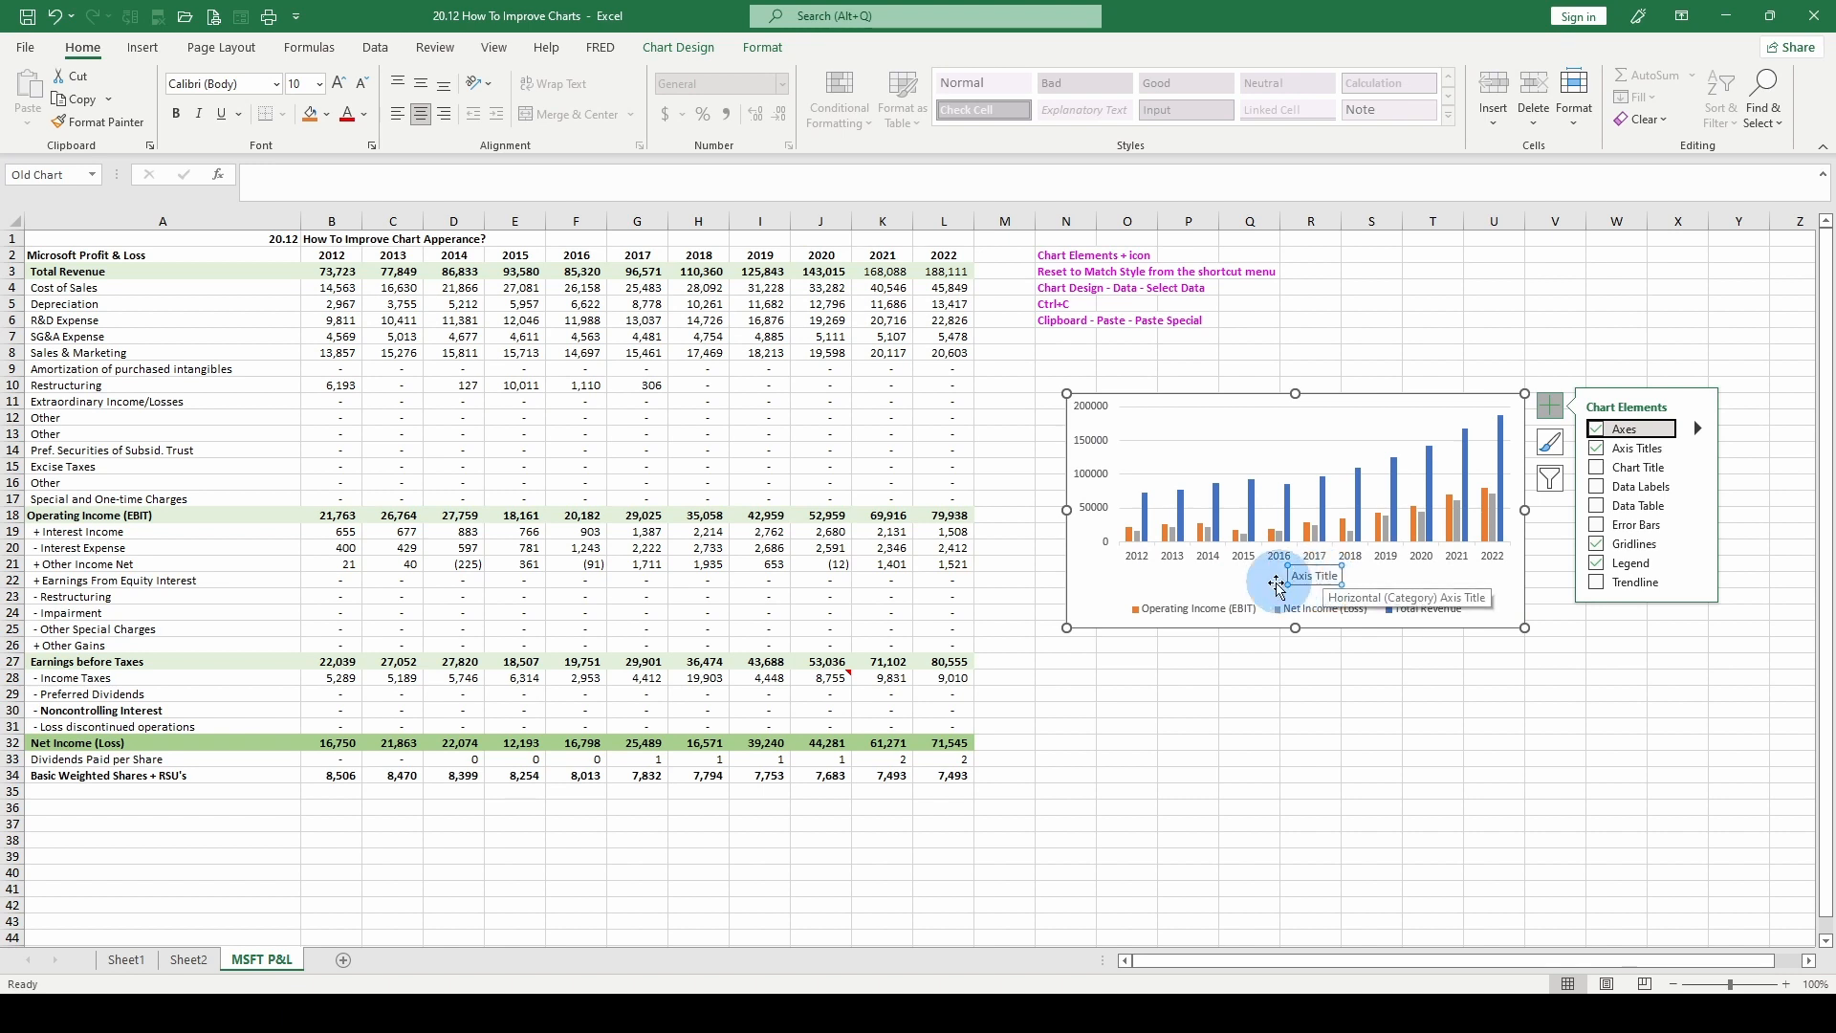
Step: Move the horizontal axis title to the upper centre of the plot area and enlarge the chart to reach column W
left_click(1227, 578)
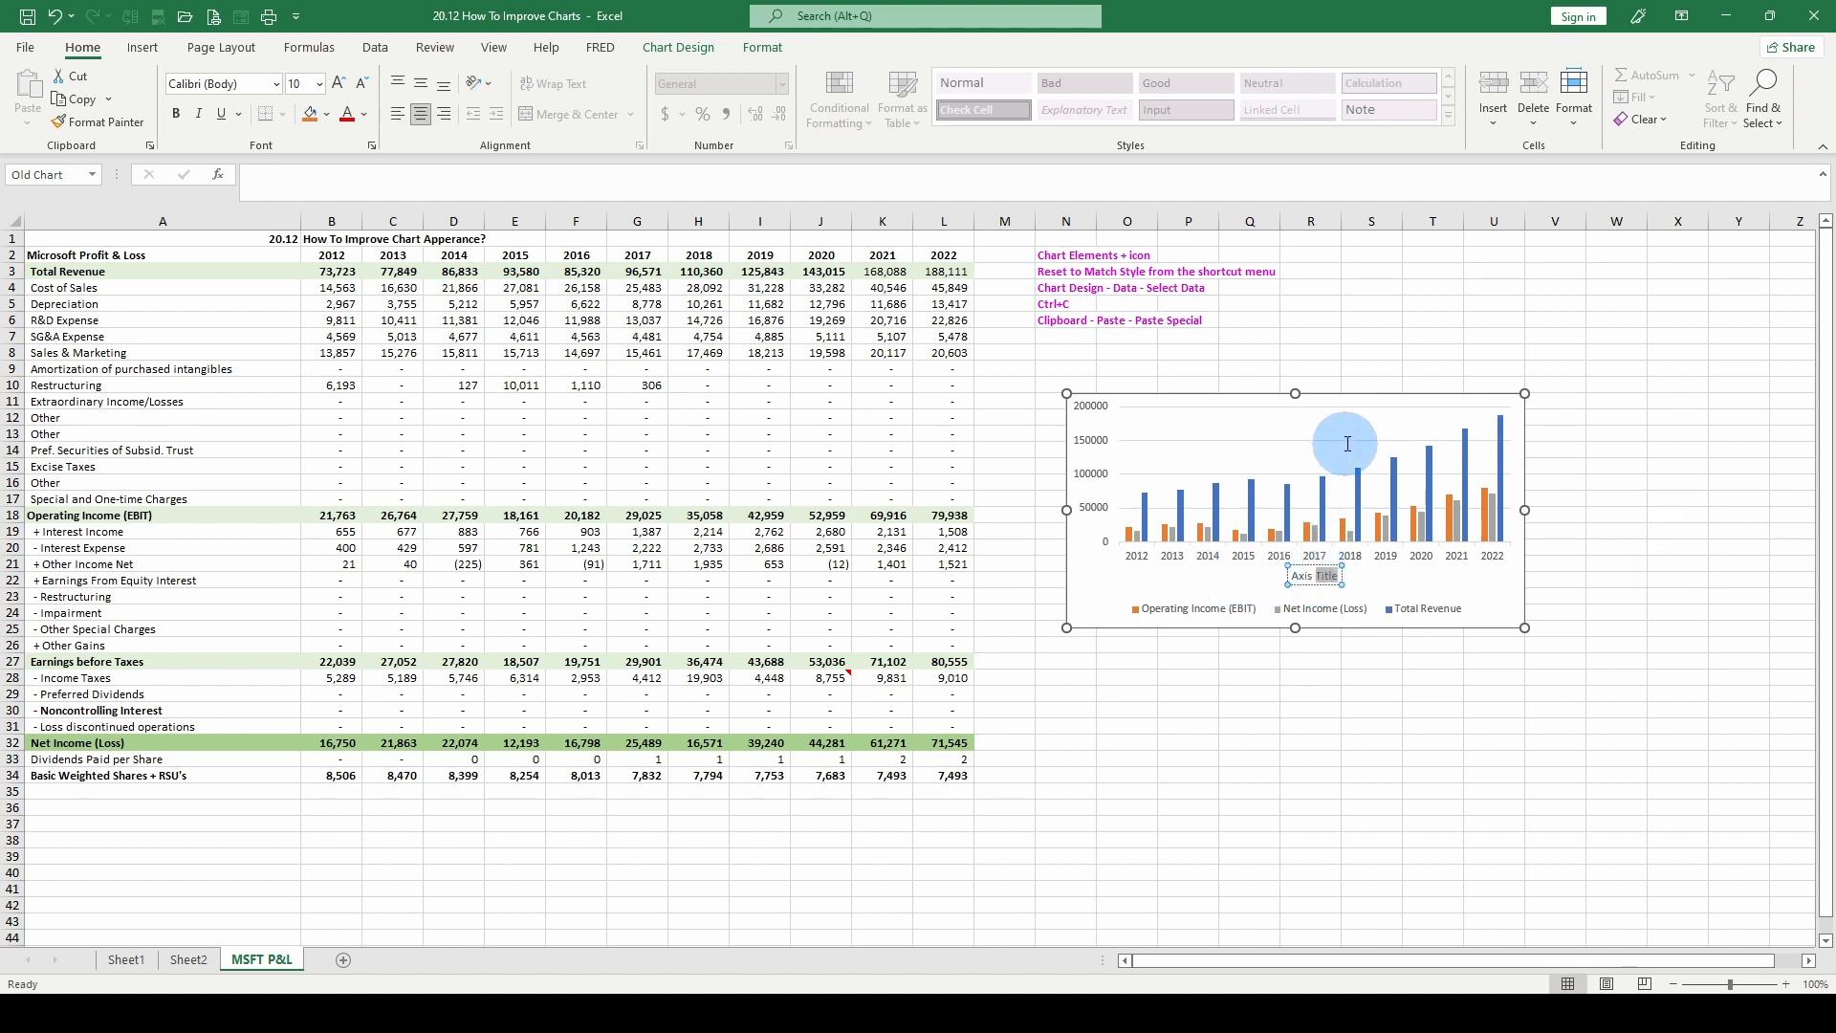
left_click(1301, 566)
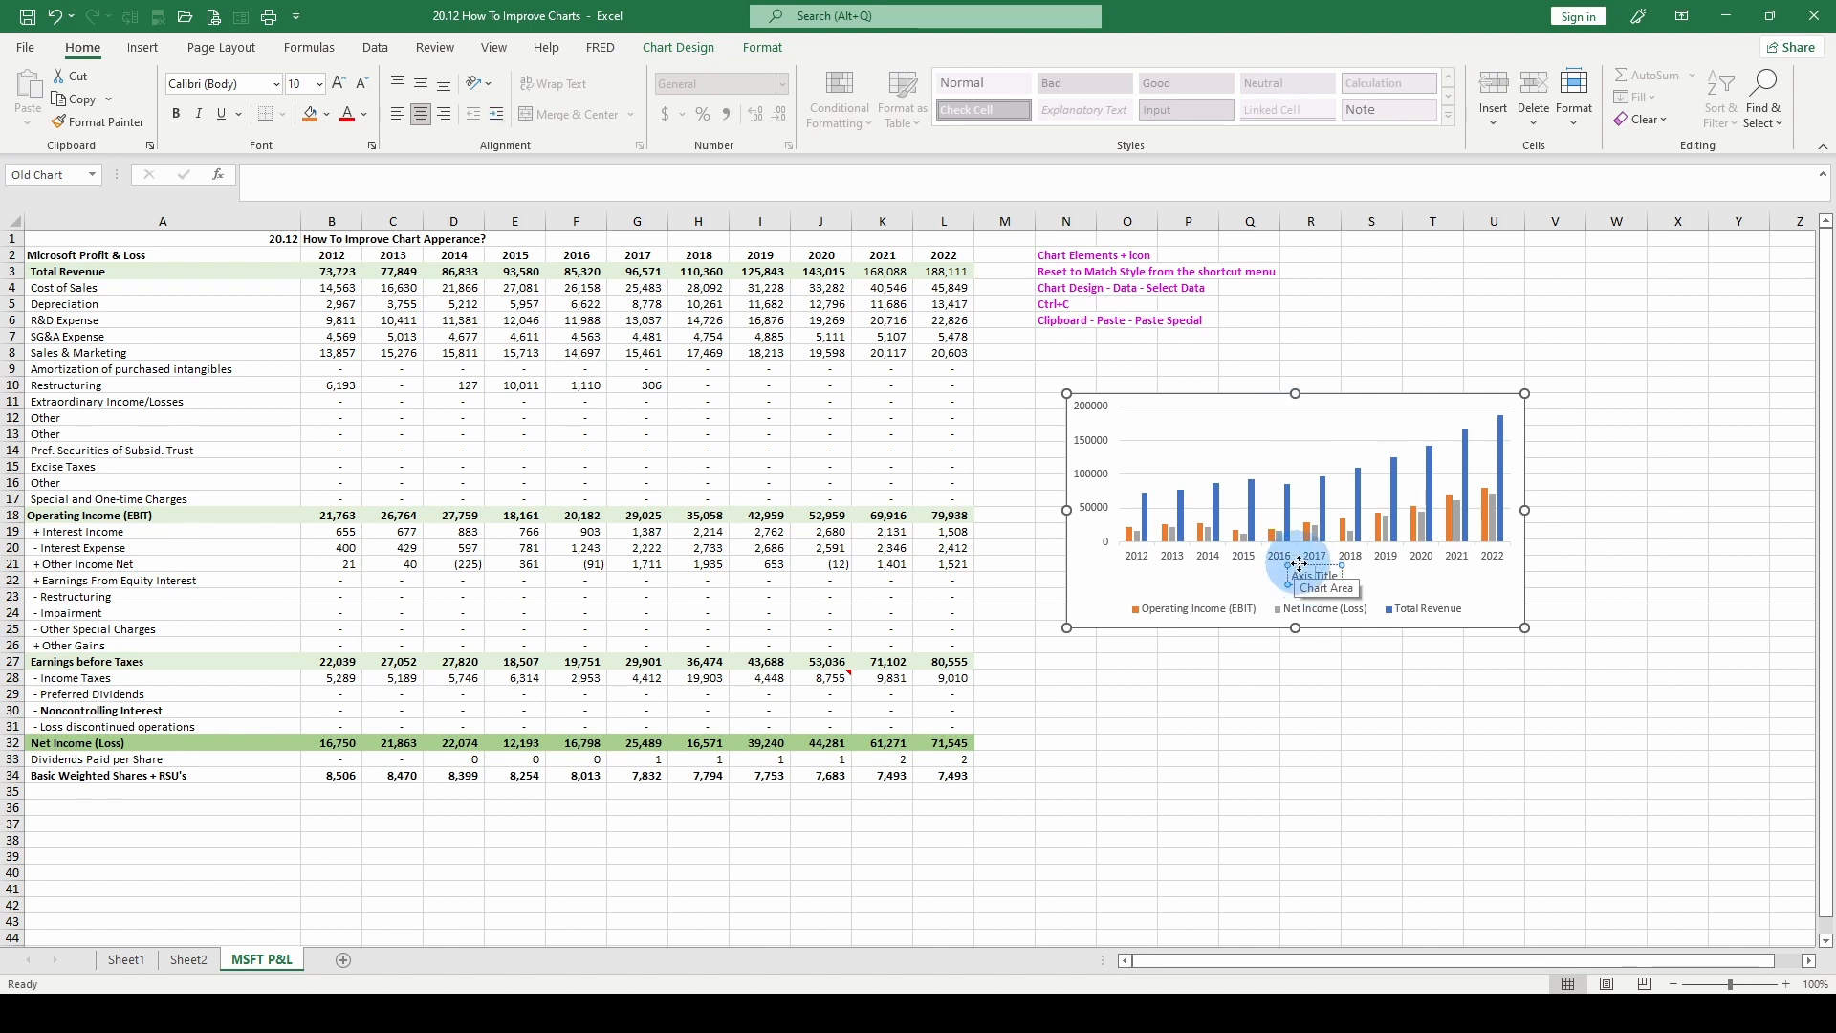
left_click(1300, 564)
mouse_move(1303, 565)
left_mouse_down()
mouse_move(1299, 451)
mouse_move(1307, 565)
left_mouse_up()
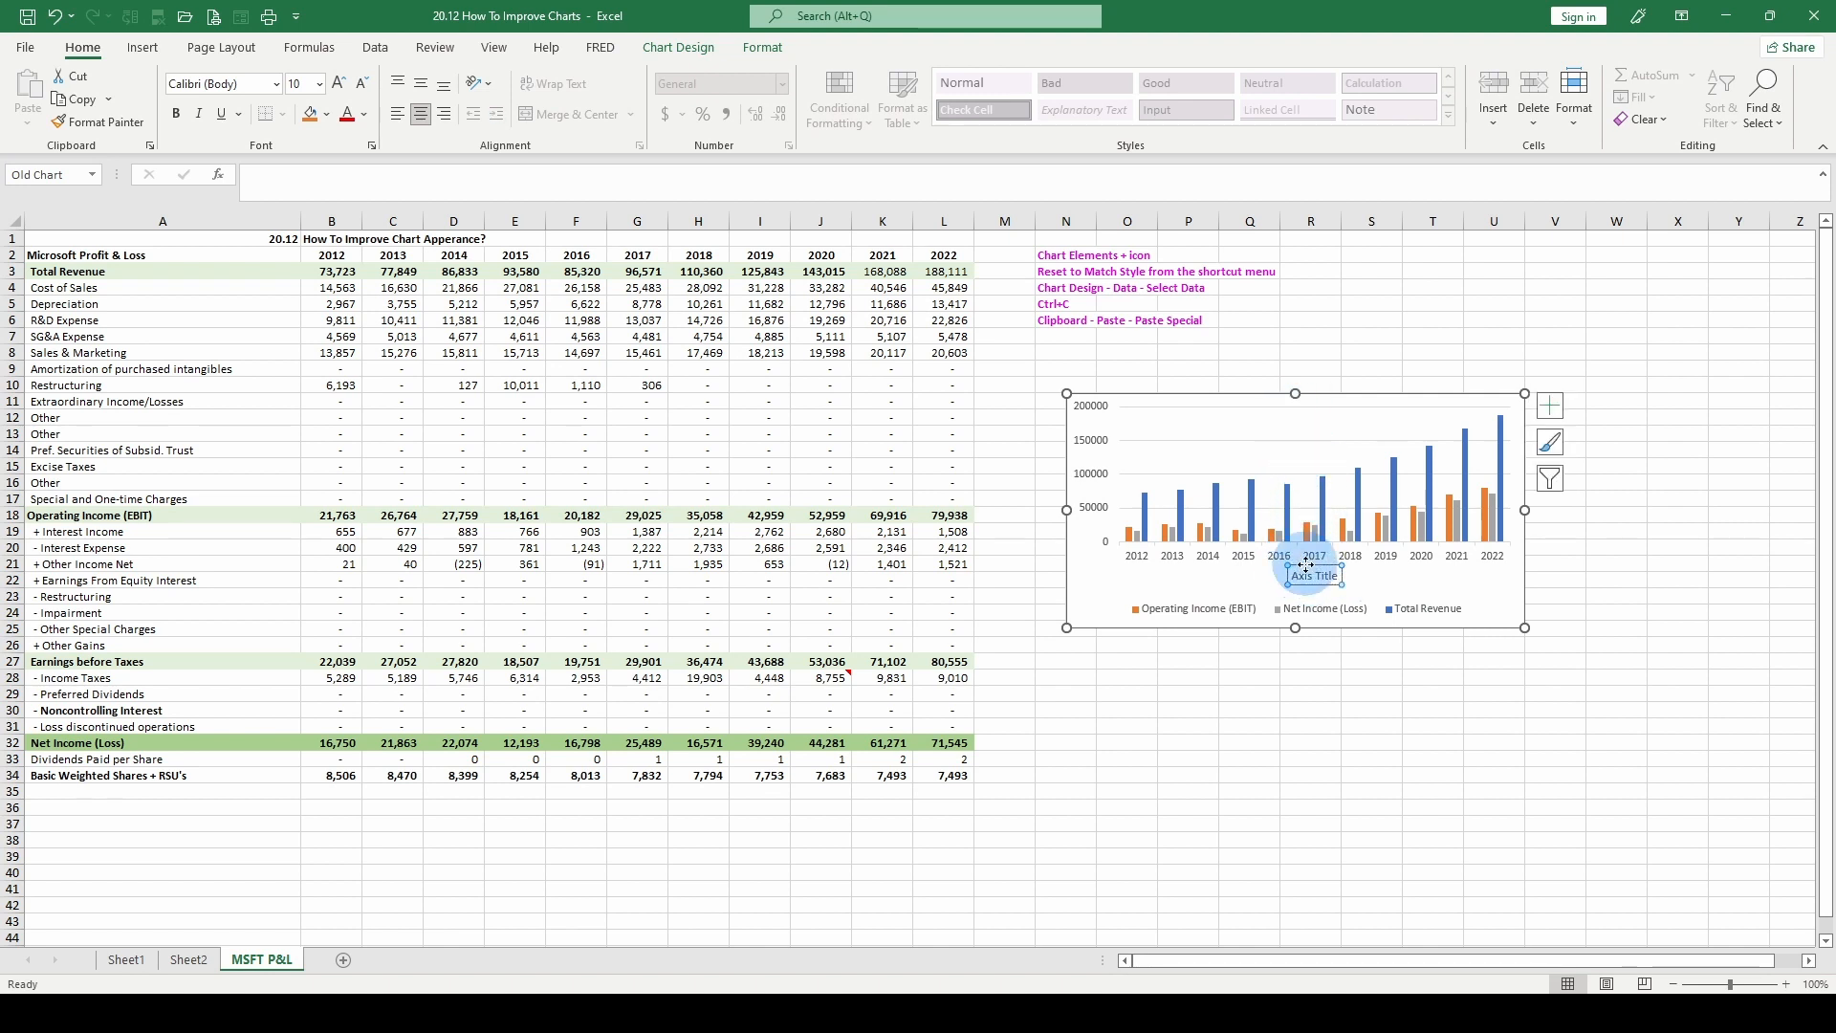
left_click(1314, 571)
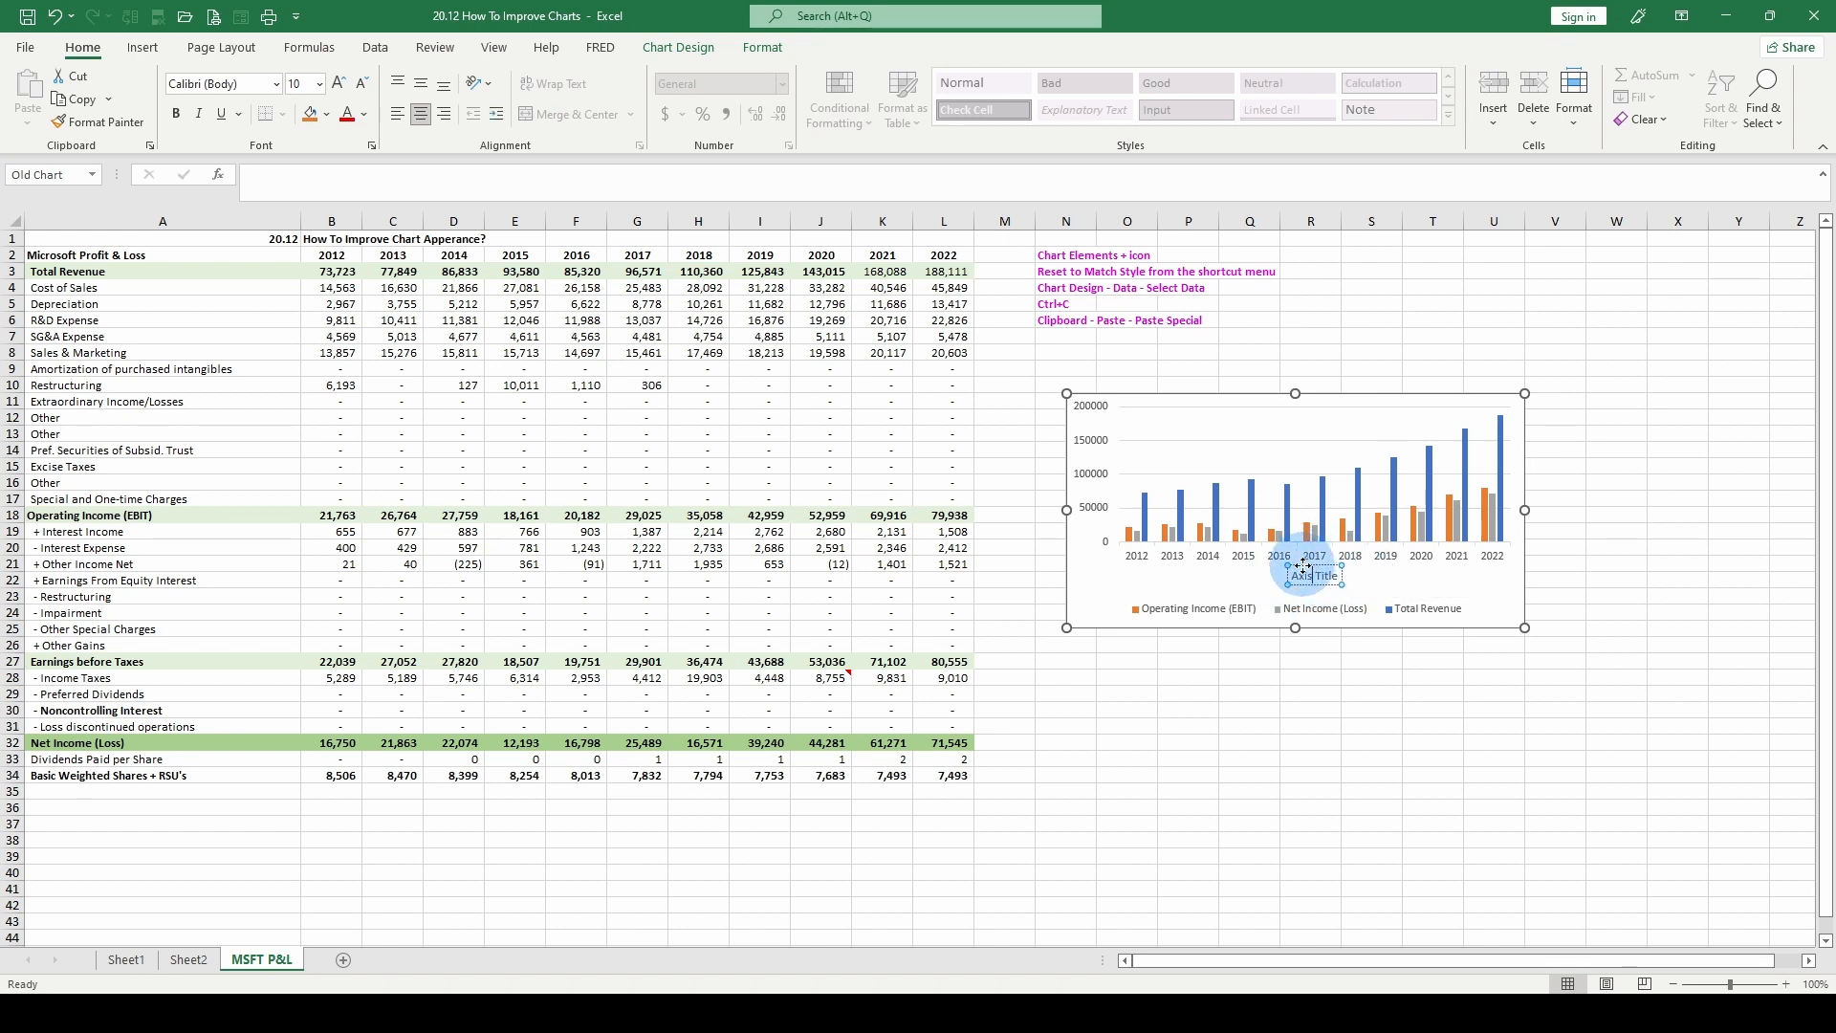
left_click(1308, 565)
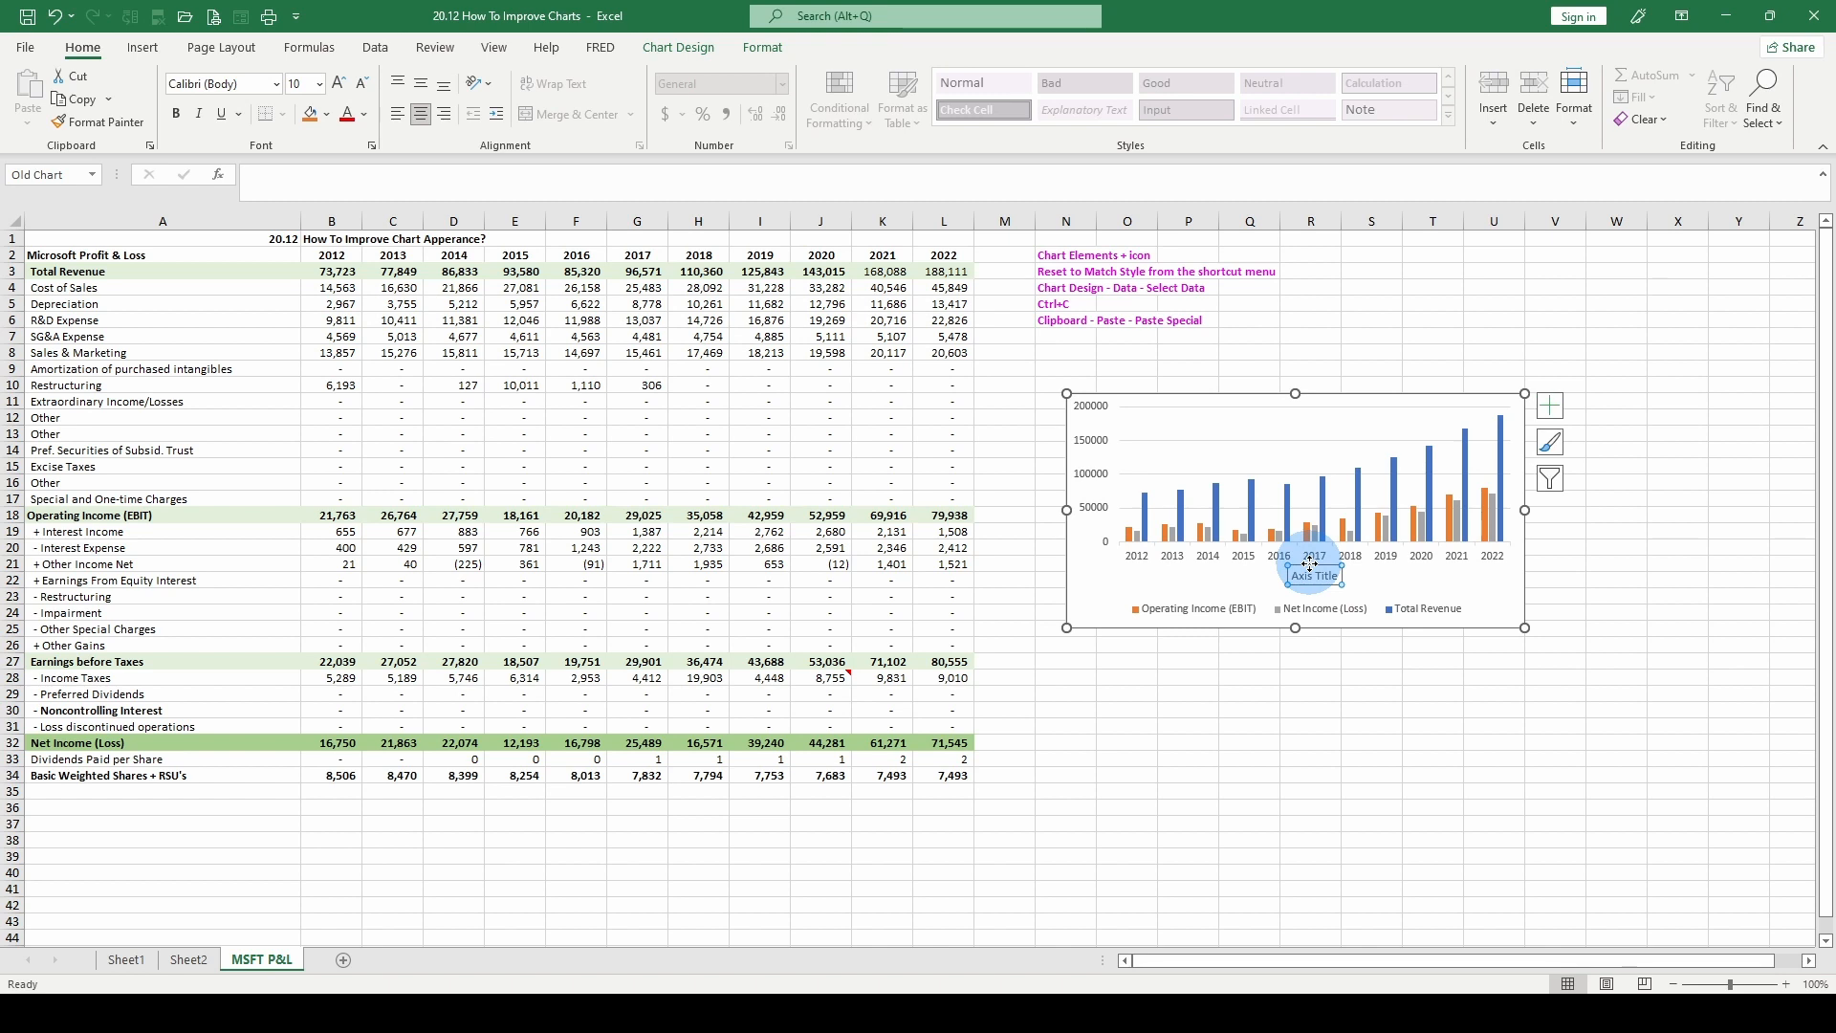
left_click_drag(1310, 565, 1394, 411)
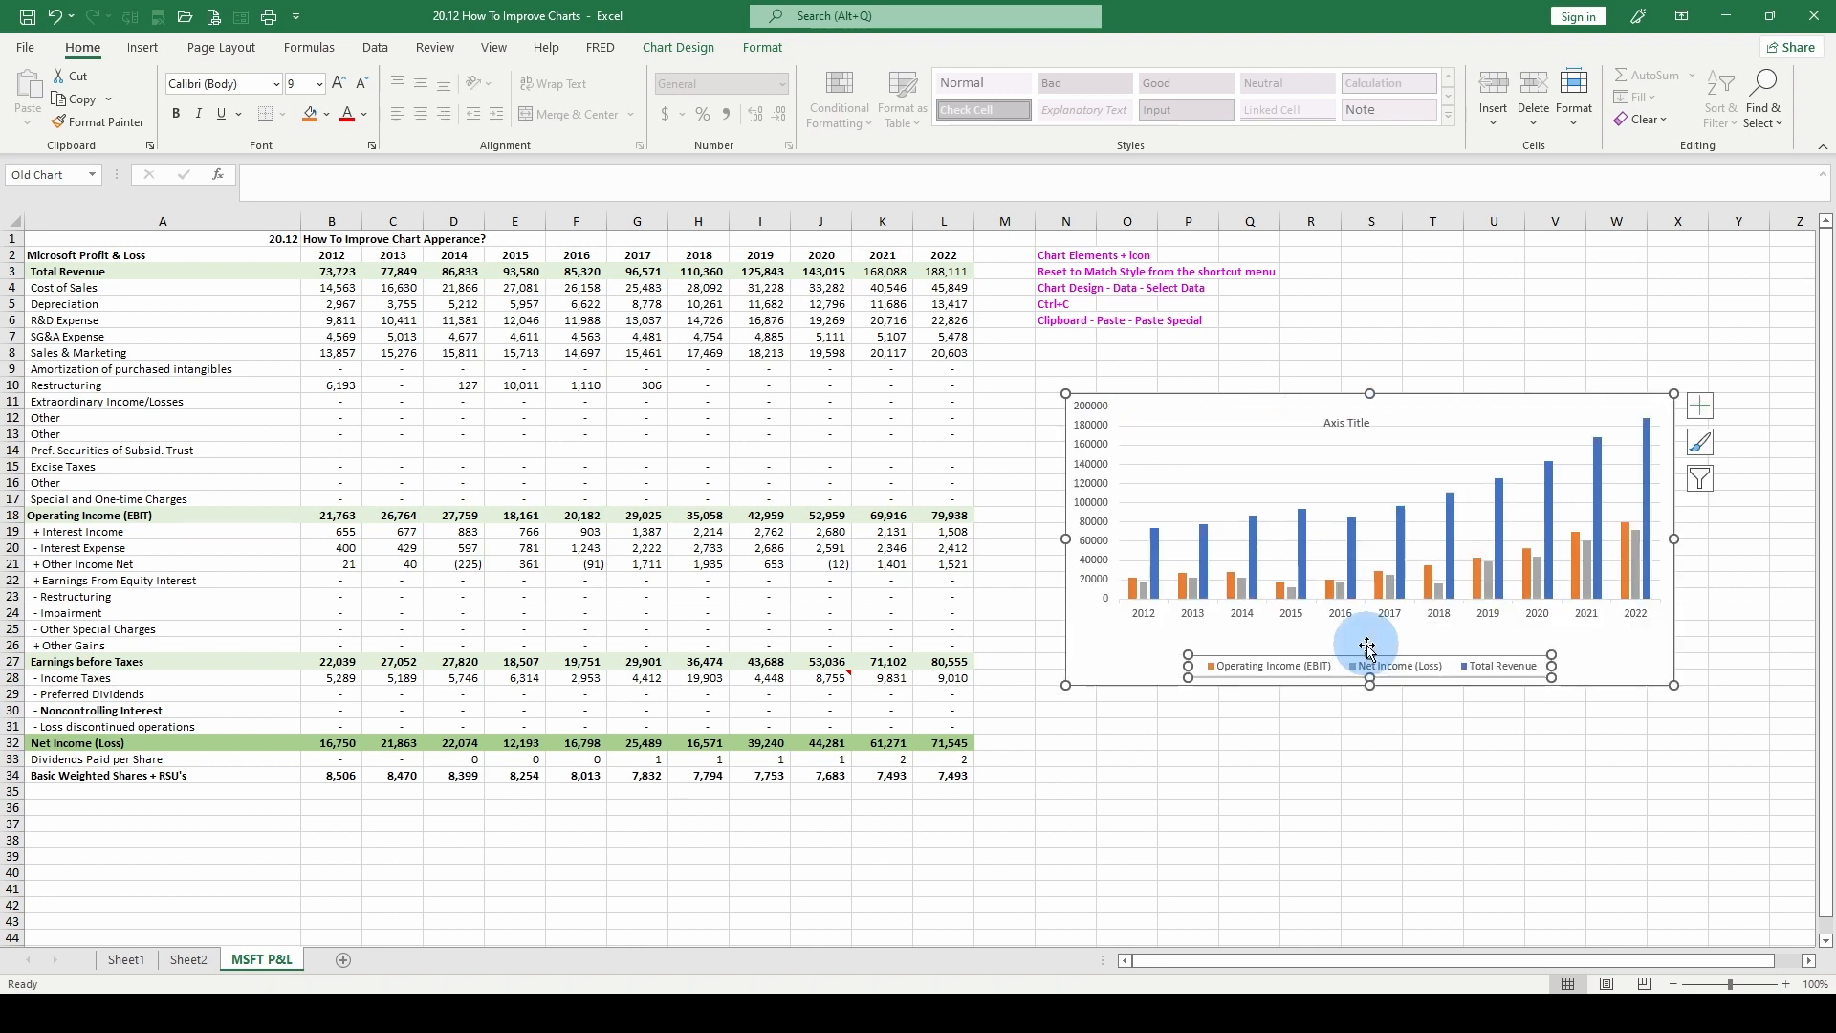
Step: Move the chart legend up so it sits directly beneath the year labels of the horizontal axis
left_click(1348, 664)
left_click_drag(1339, 656, 1336, 626)
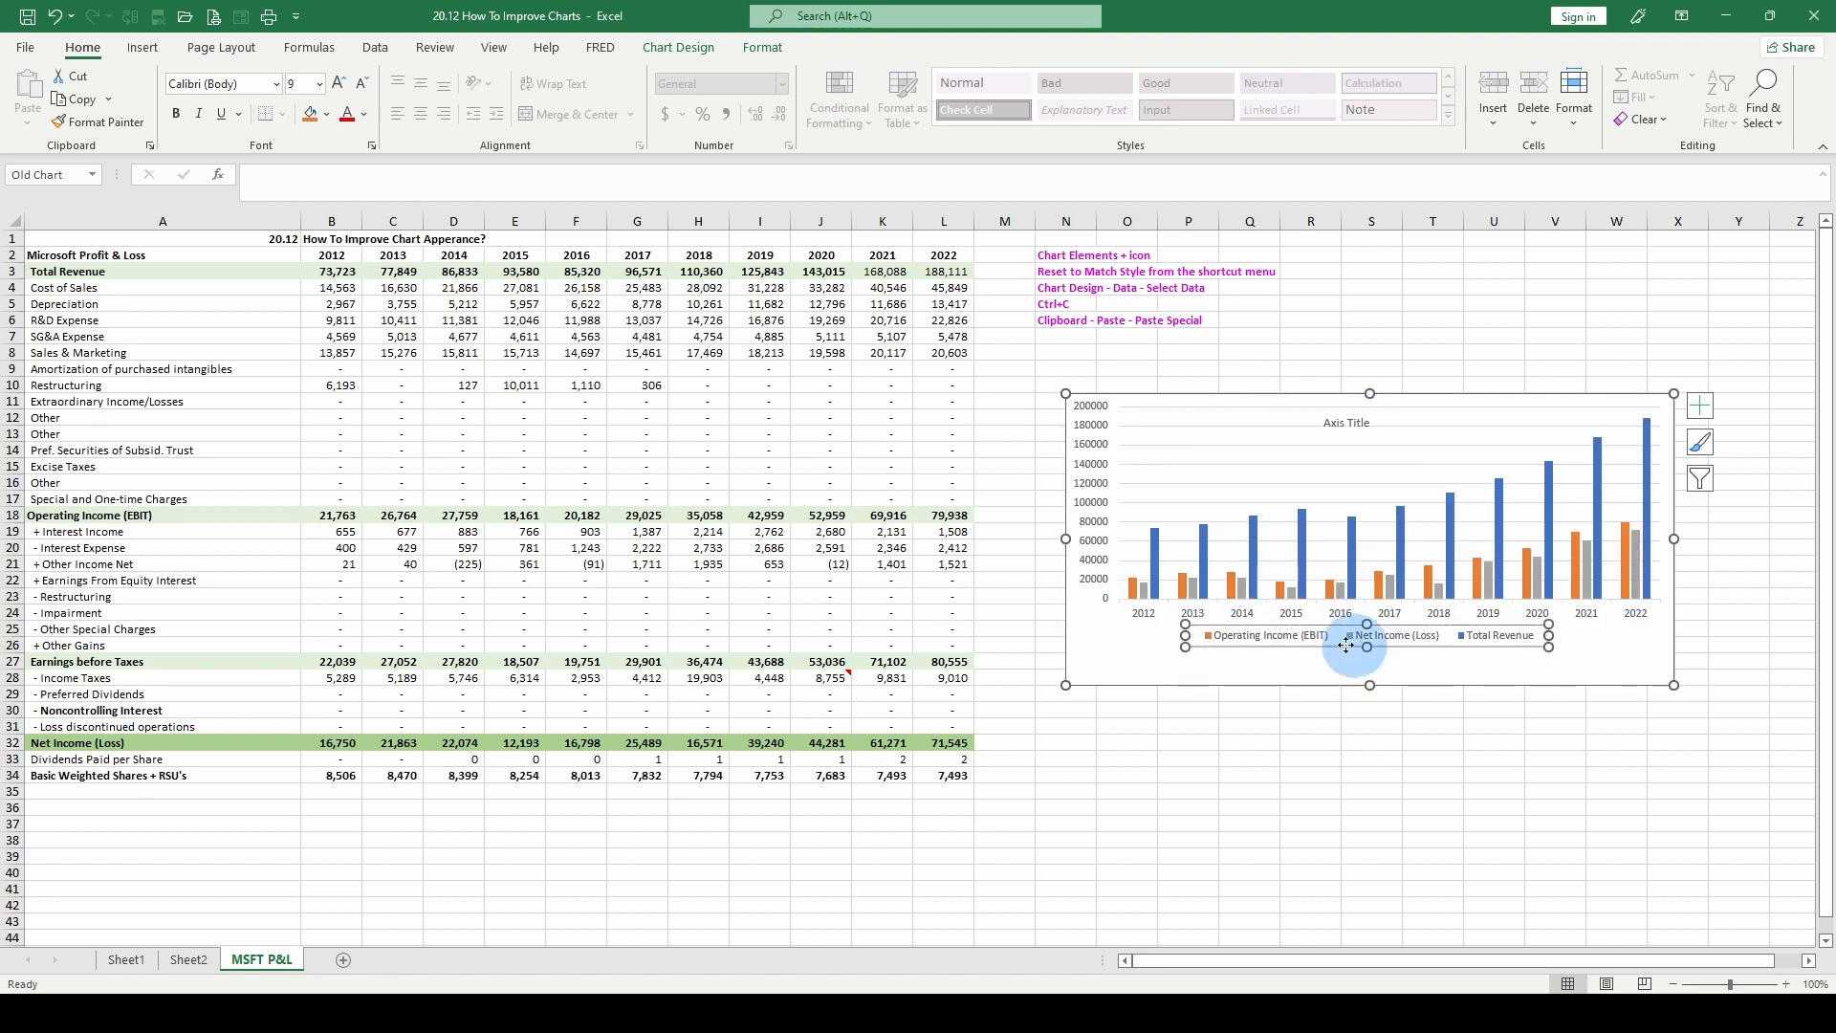
left_click(1166, 618)
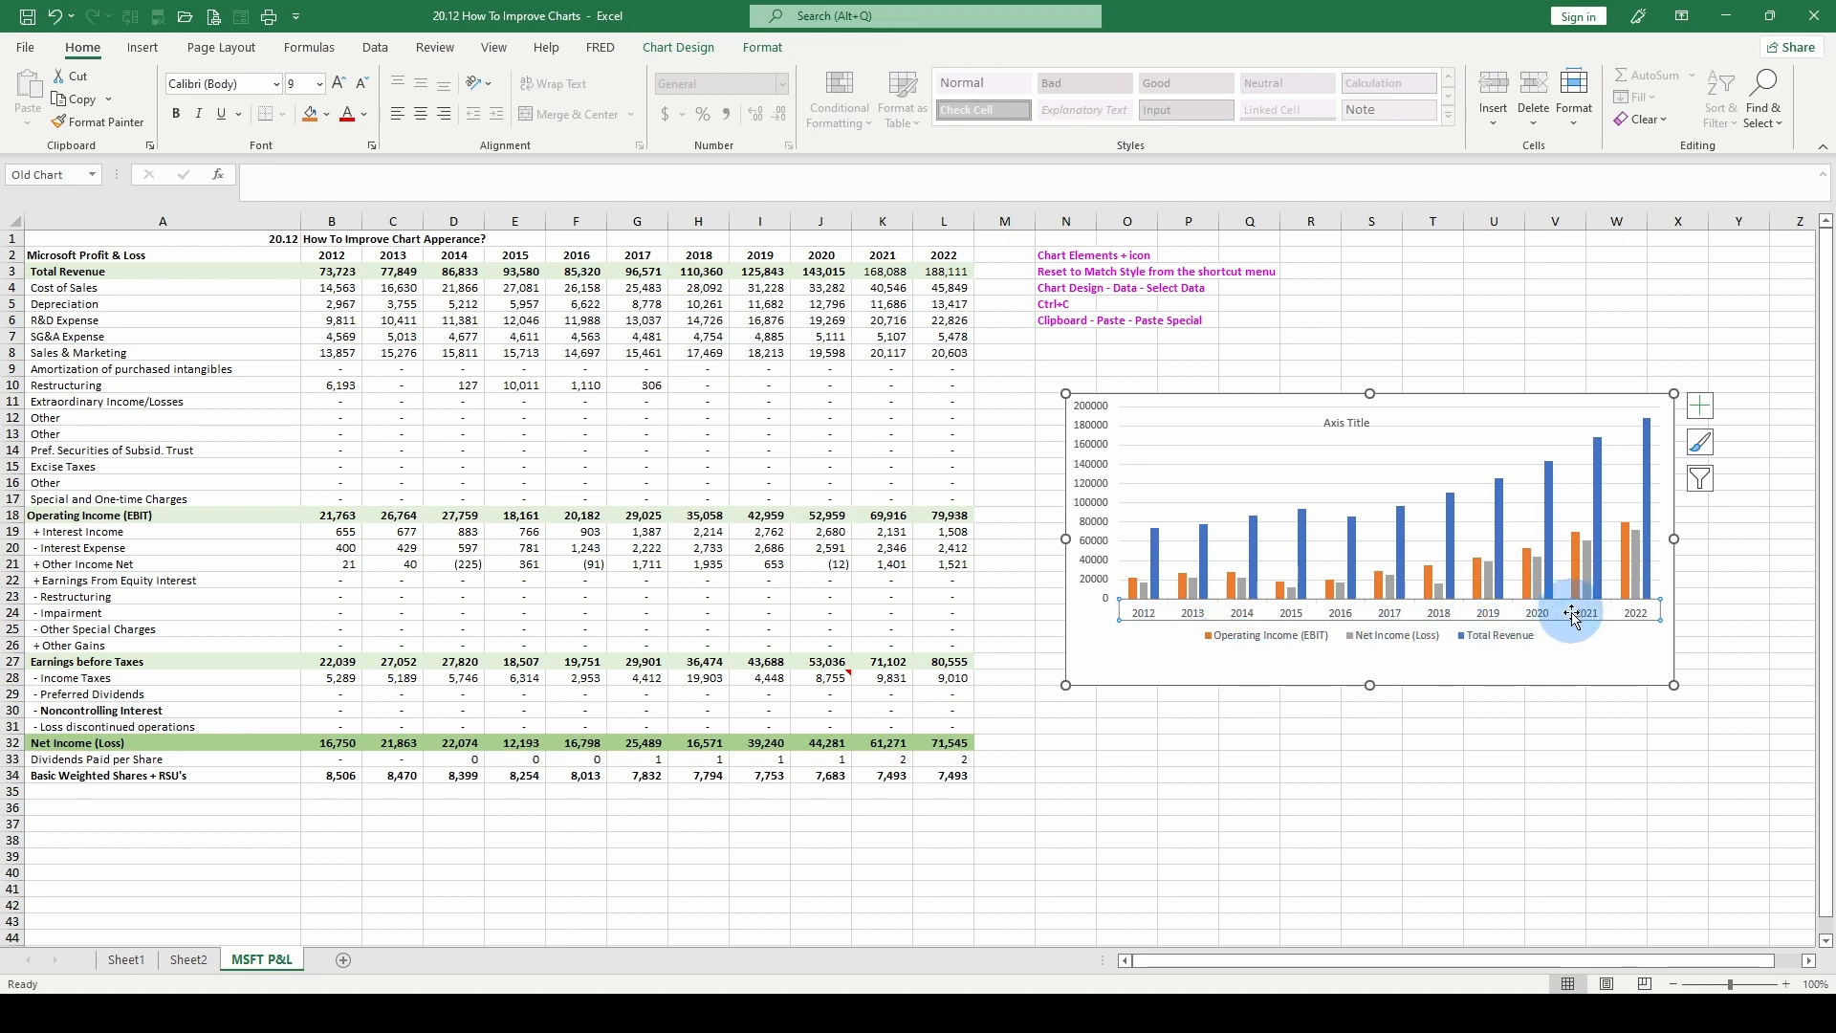
left_click(1227, 635)
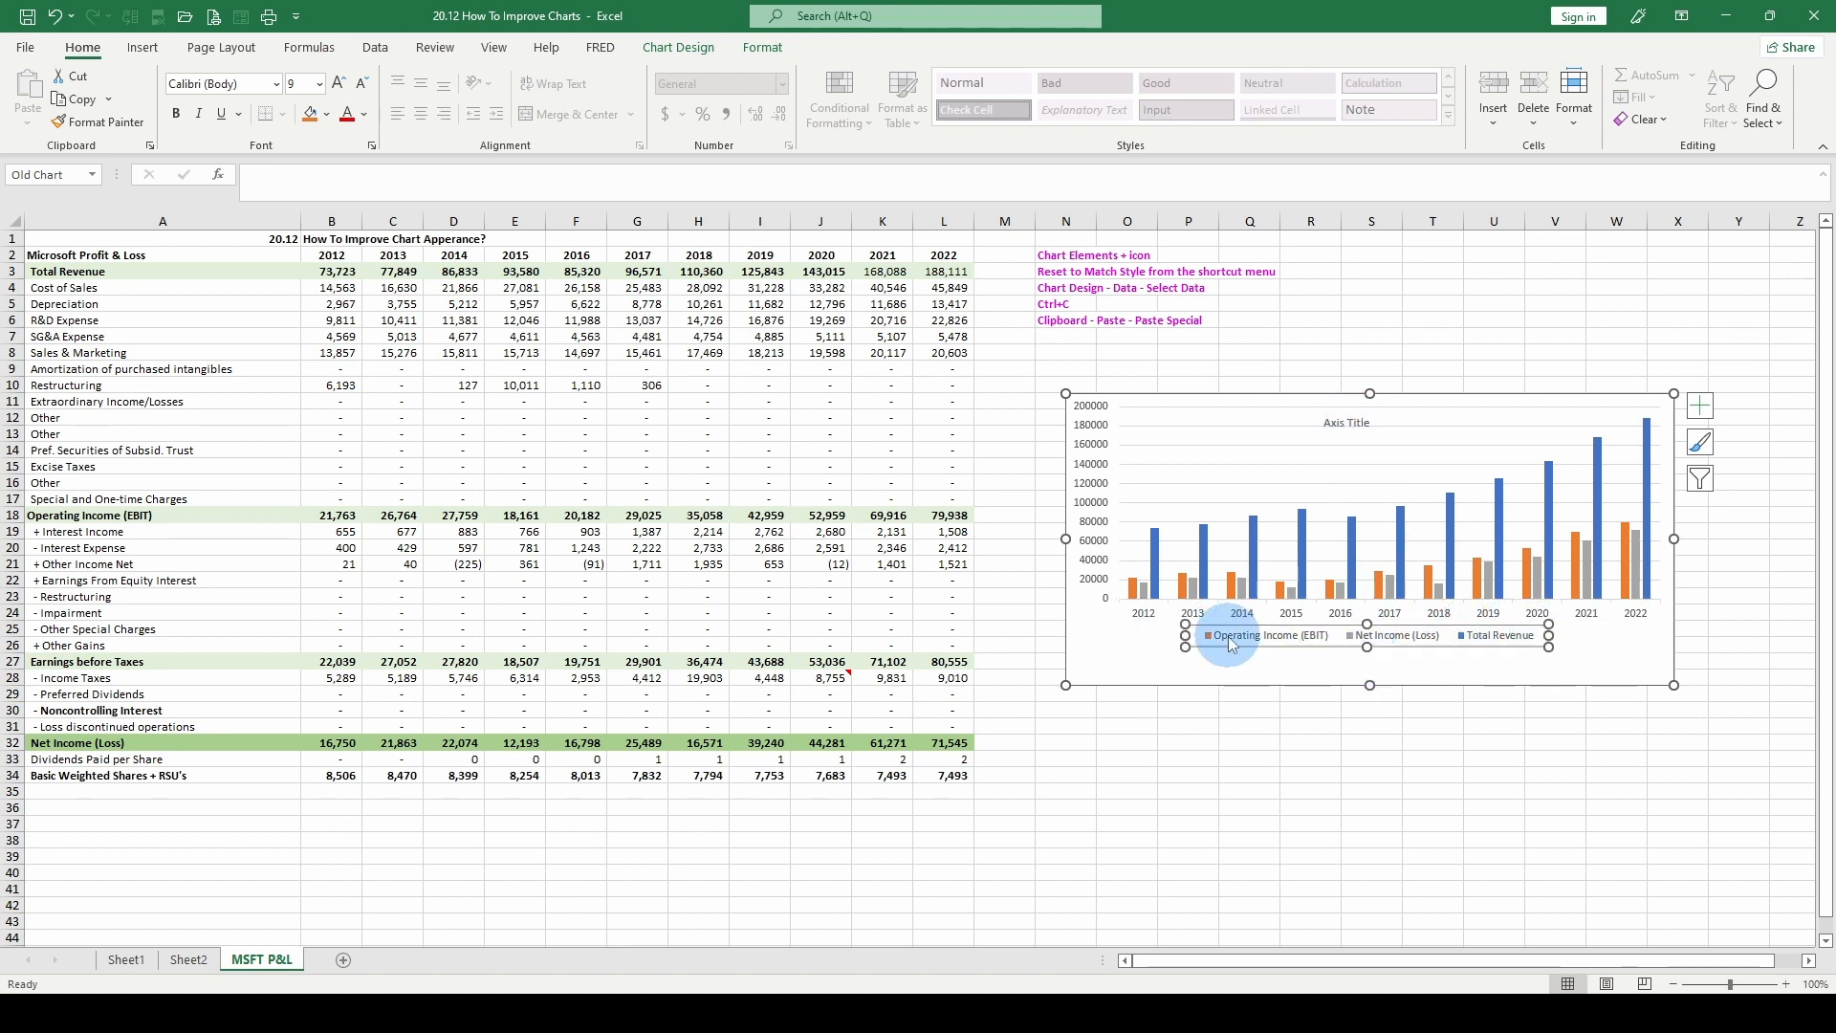
left_click(1648, 485)
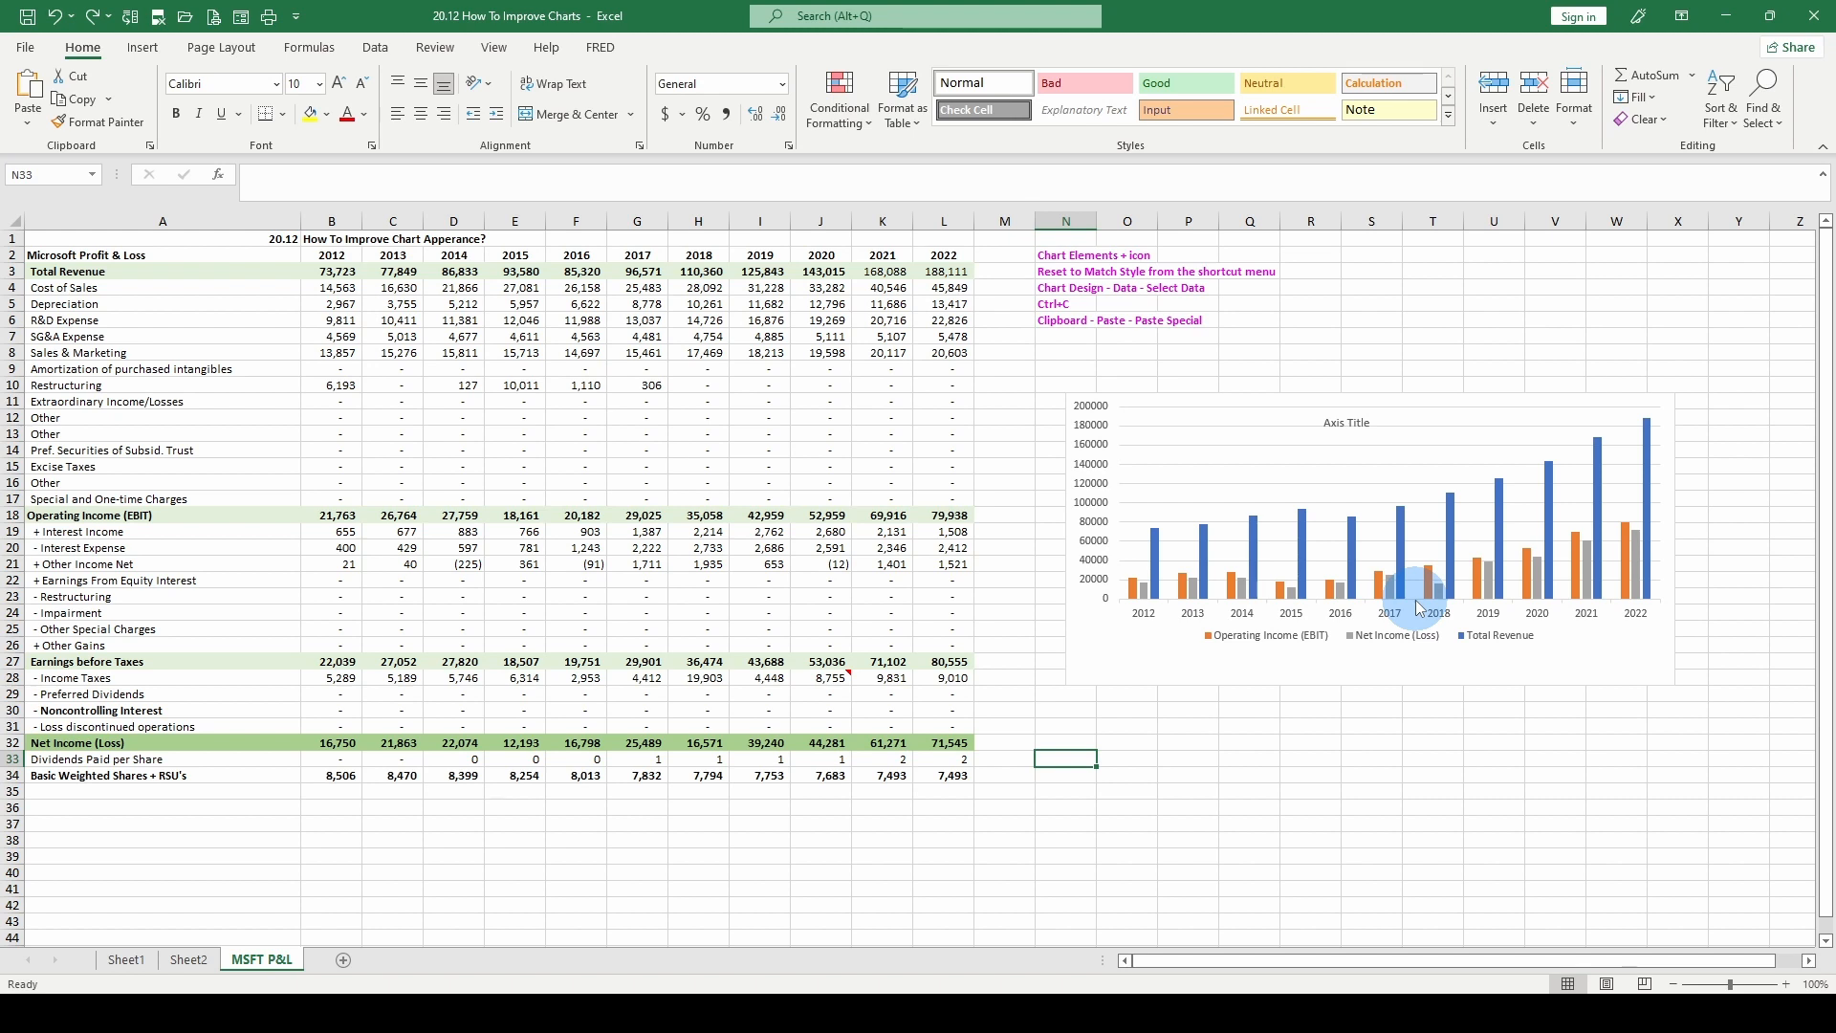
Step: Copy the chart and paste a duplicate below it at cell N35
left_click(1138, 639)
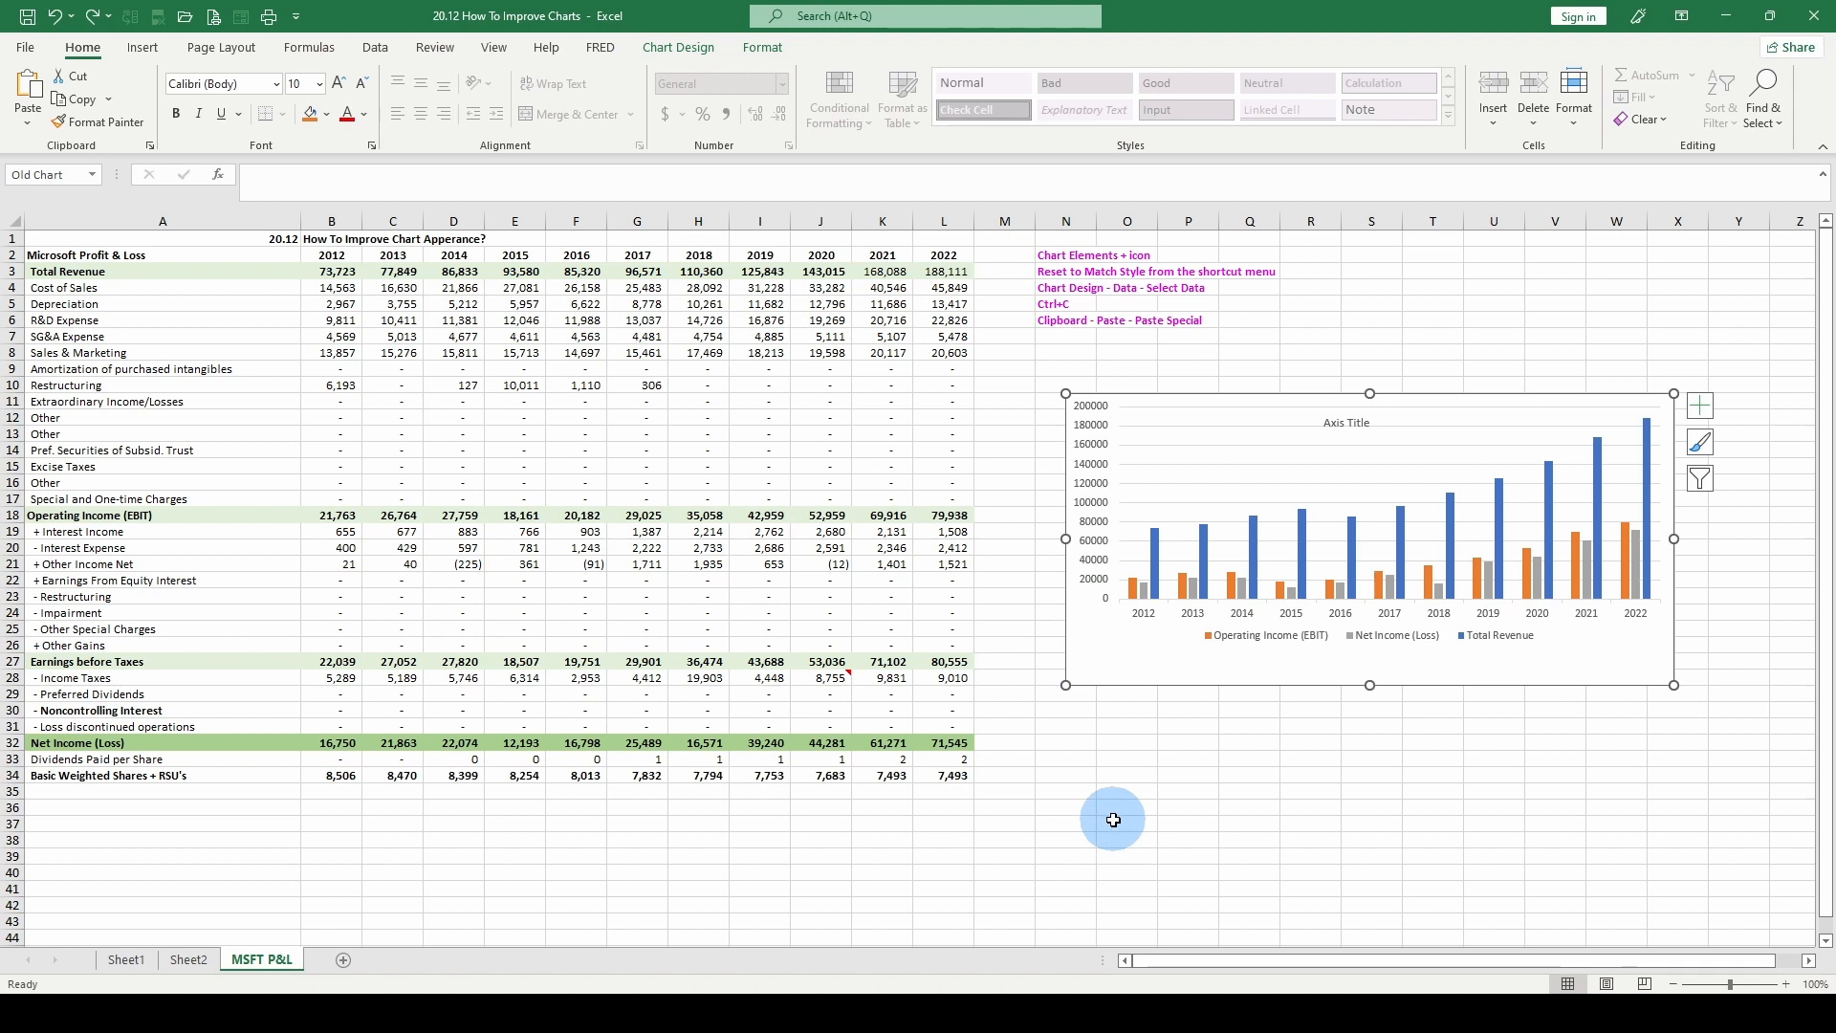
left_click(1090, 789)
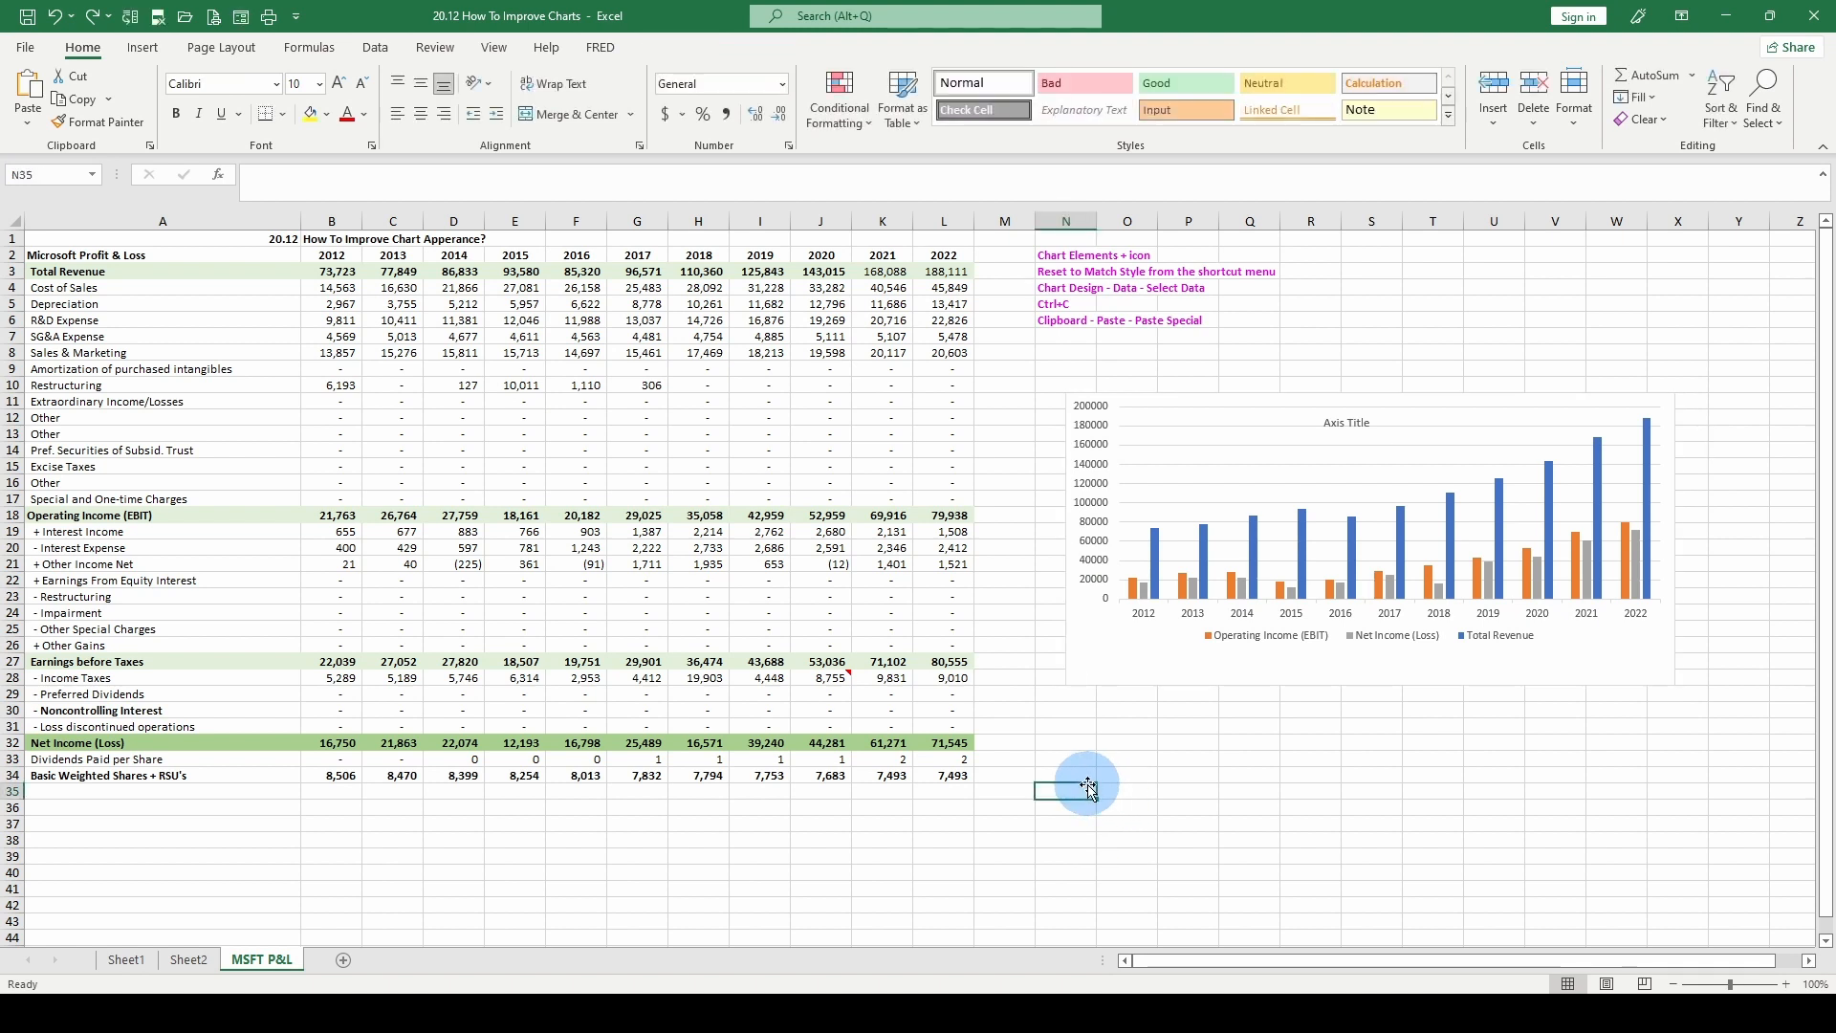
key("ctrl+v")
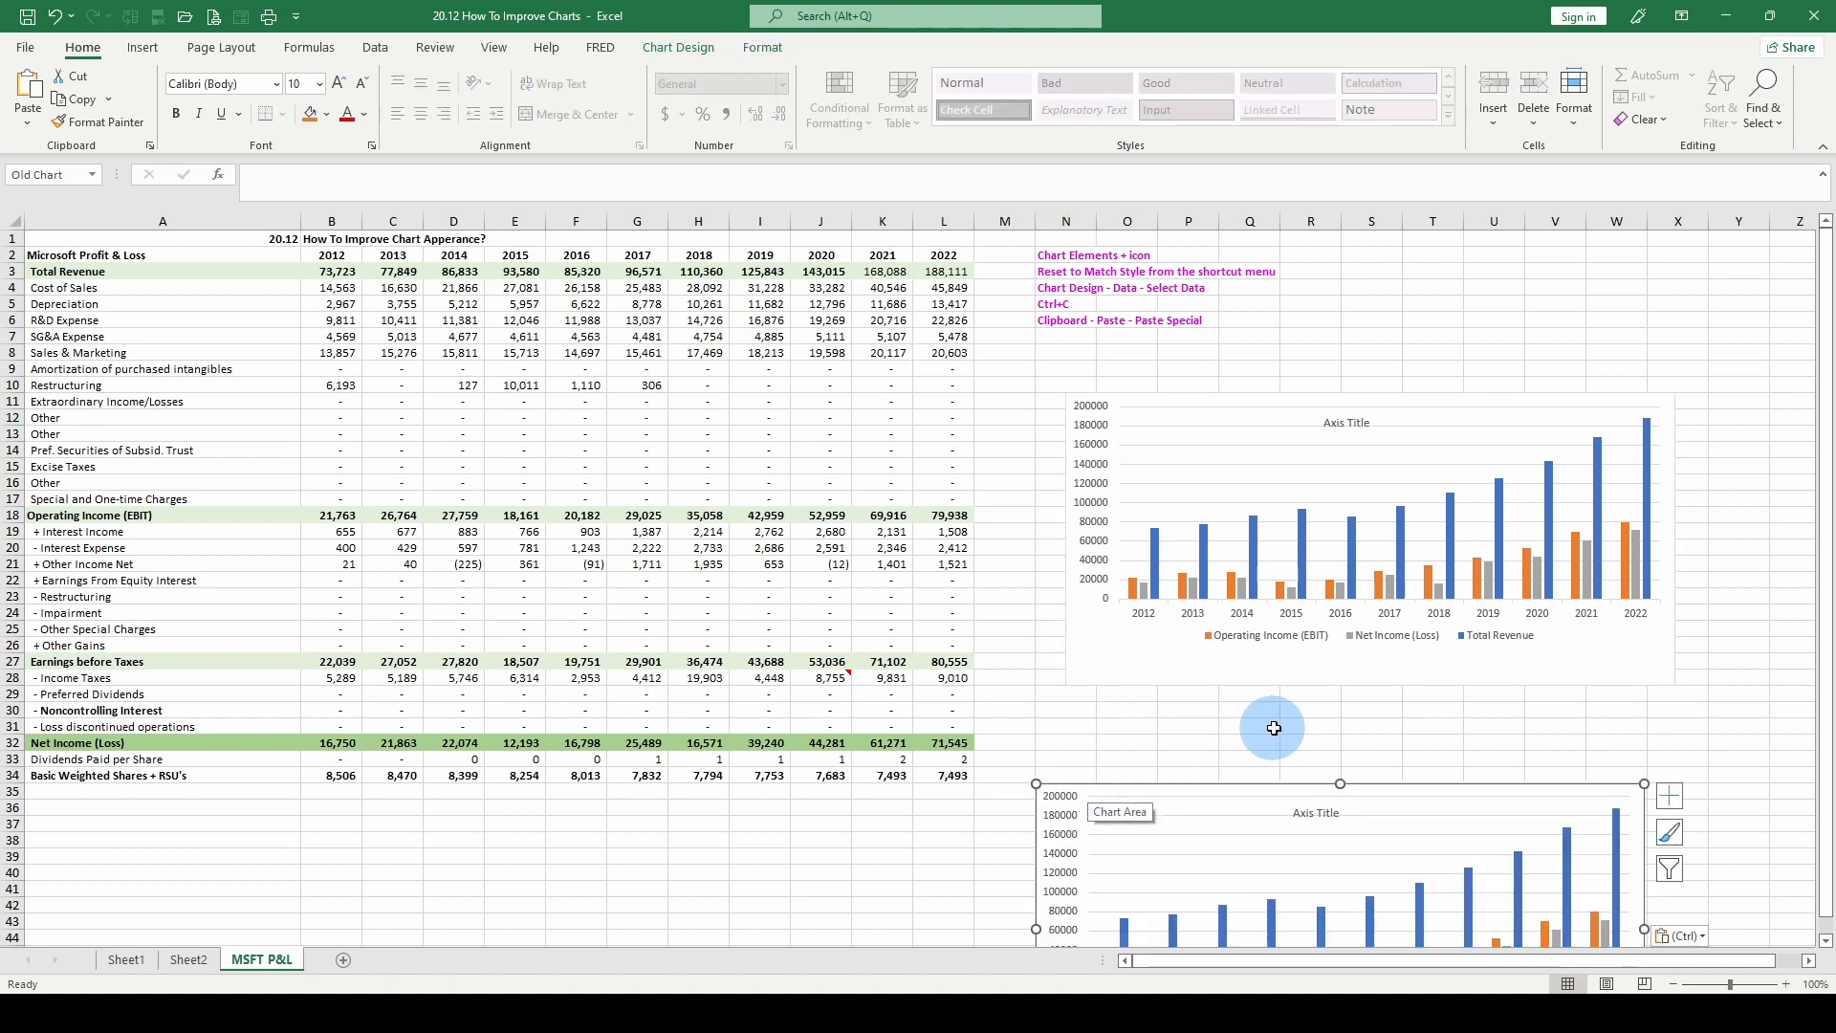
scroll(1278, 729, "down", 4)
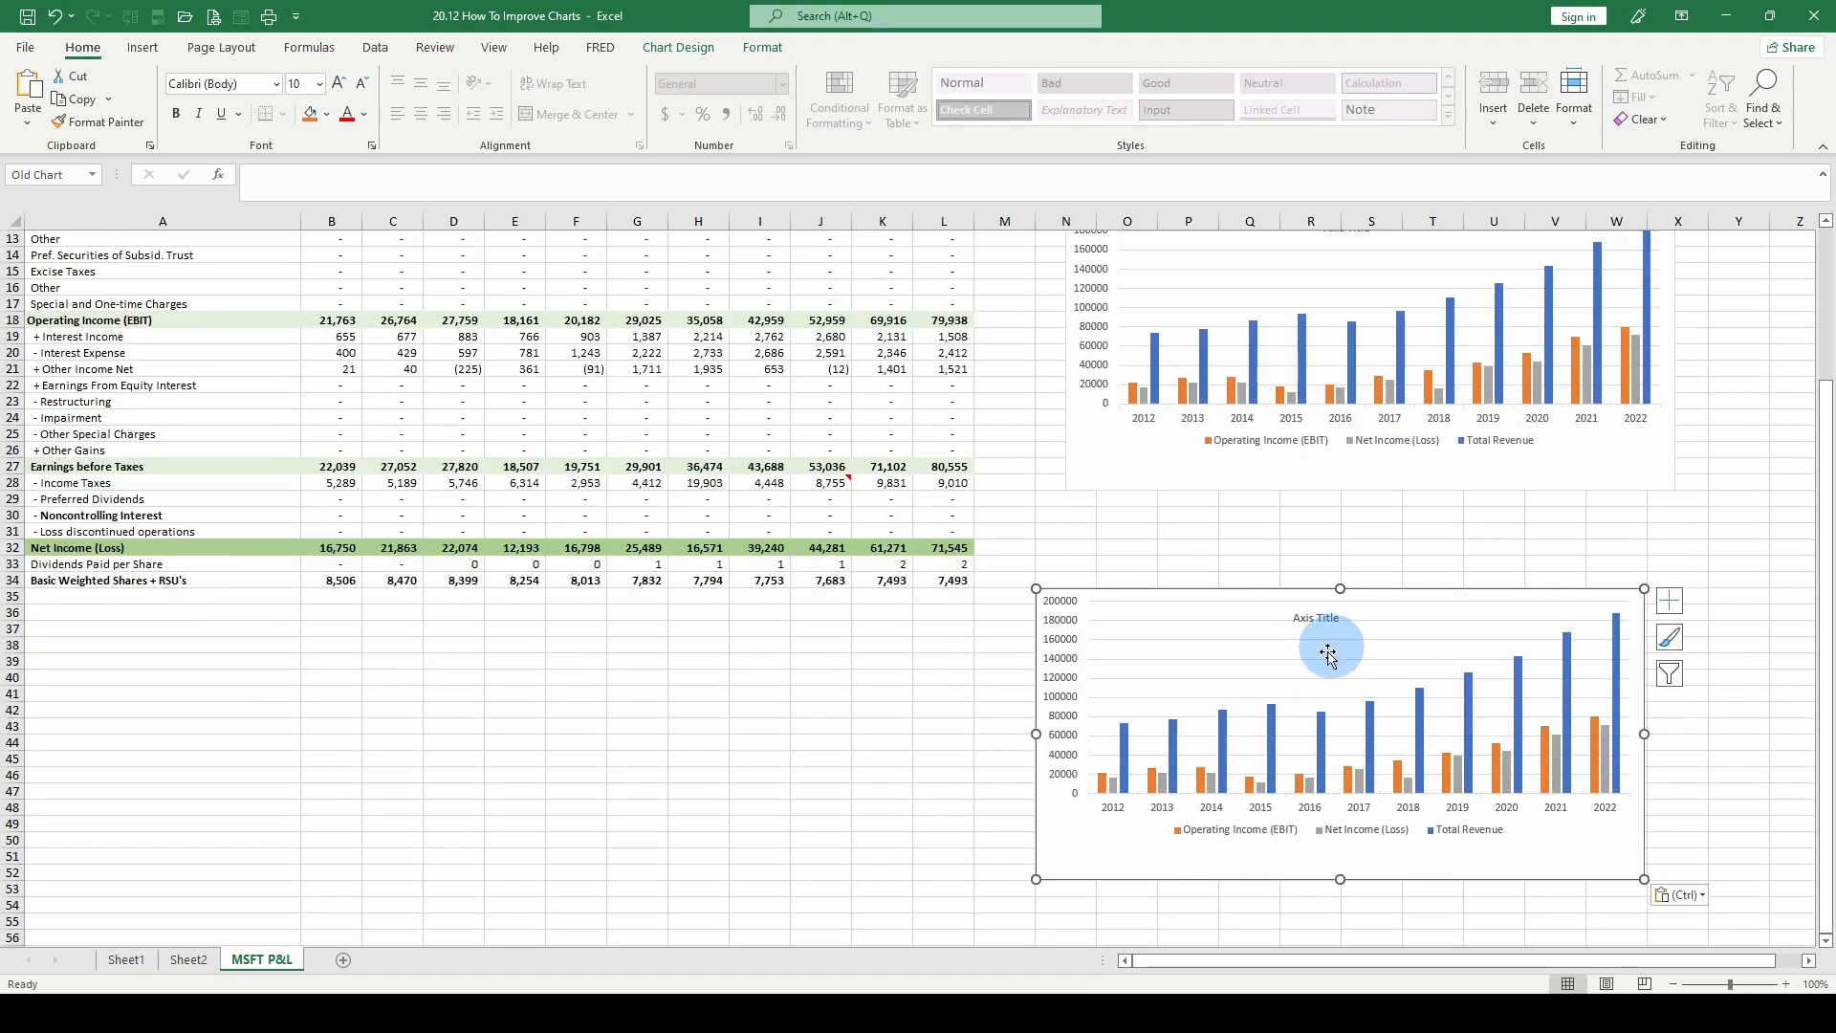
Step: Change the axis title text of the upper, original chart to Old Chart
scroll(1341, 631, "up", 2)
left_click(1348, 326)
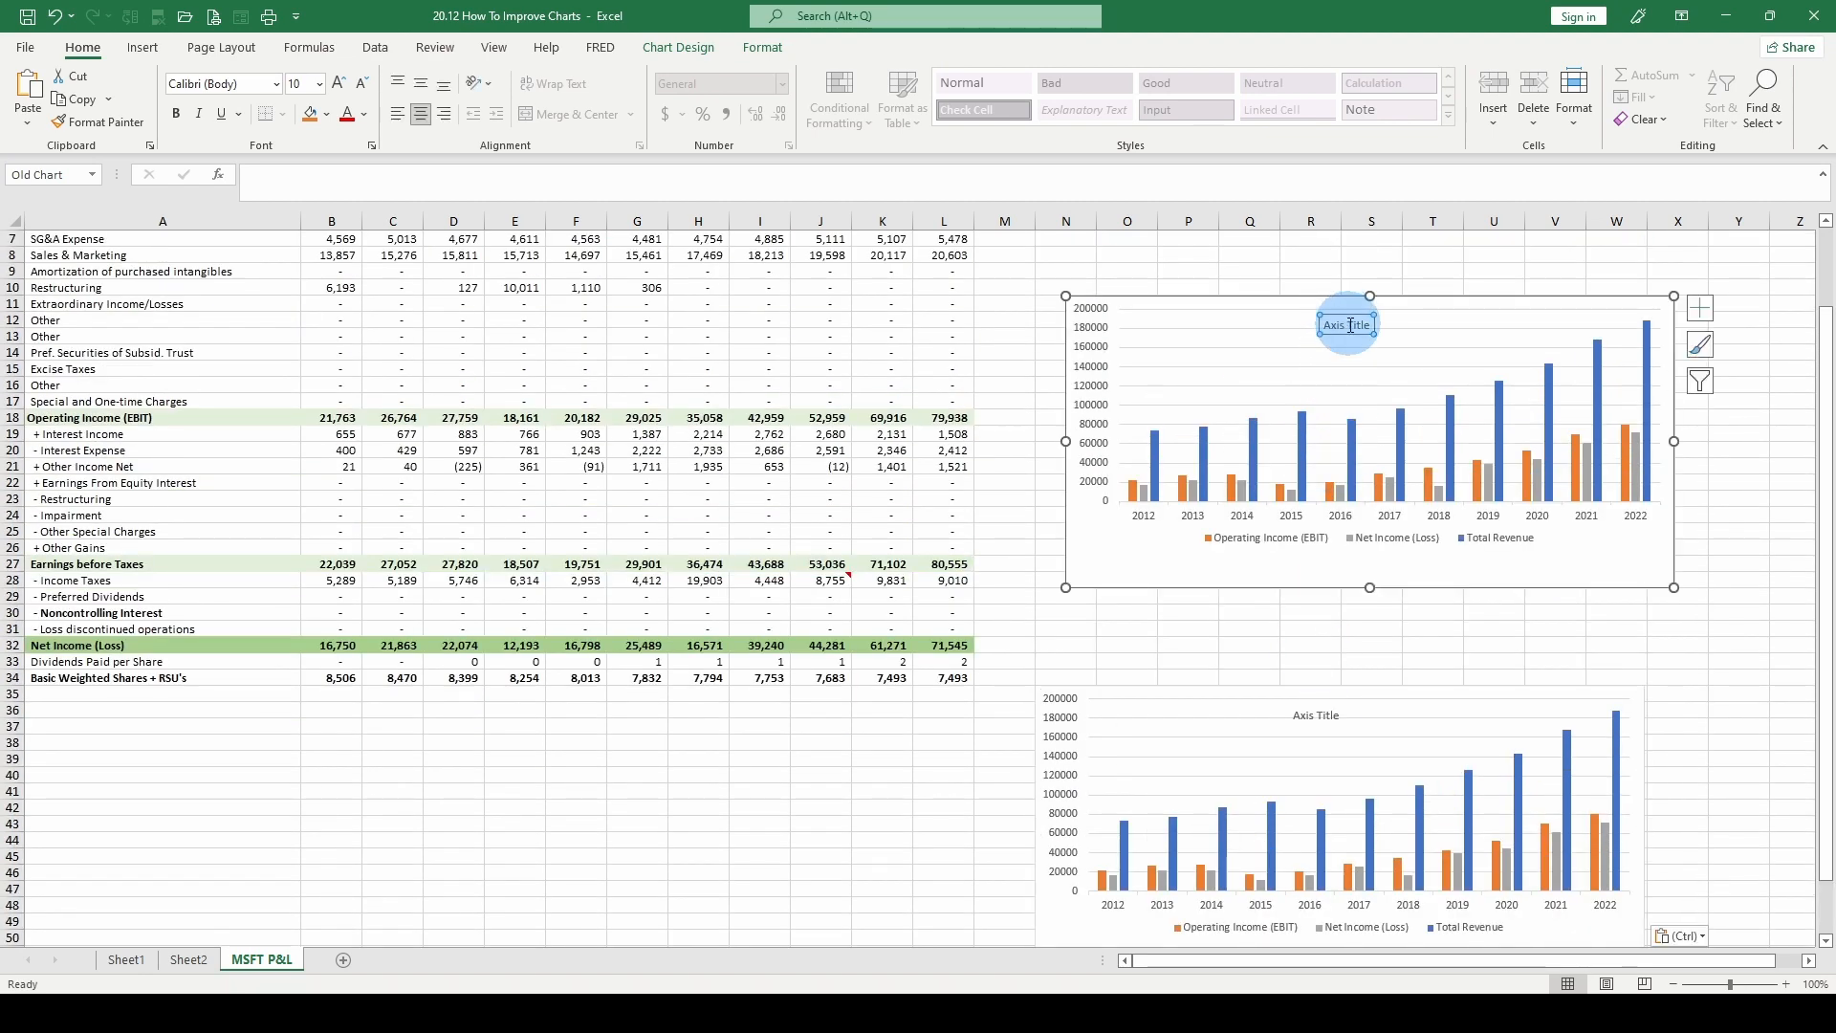
type("Old")
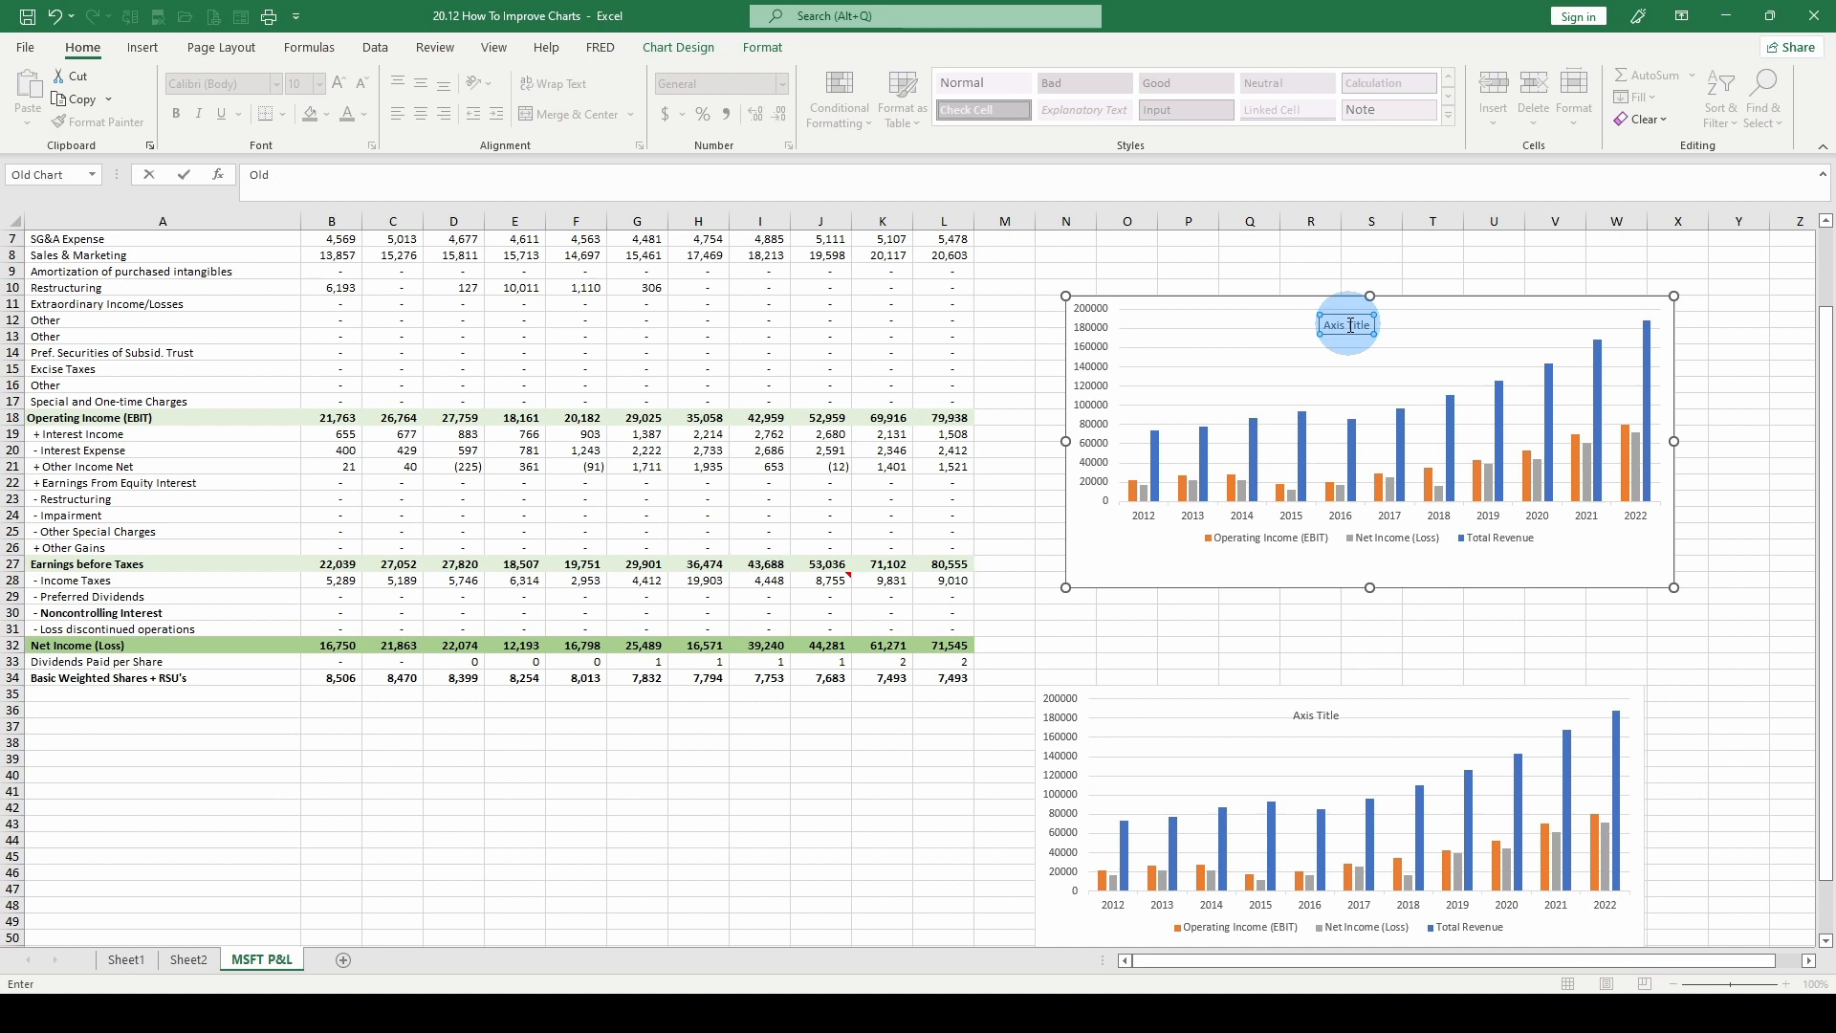
type(" Chart")
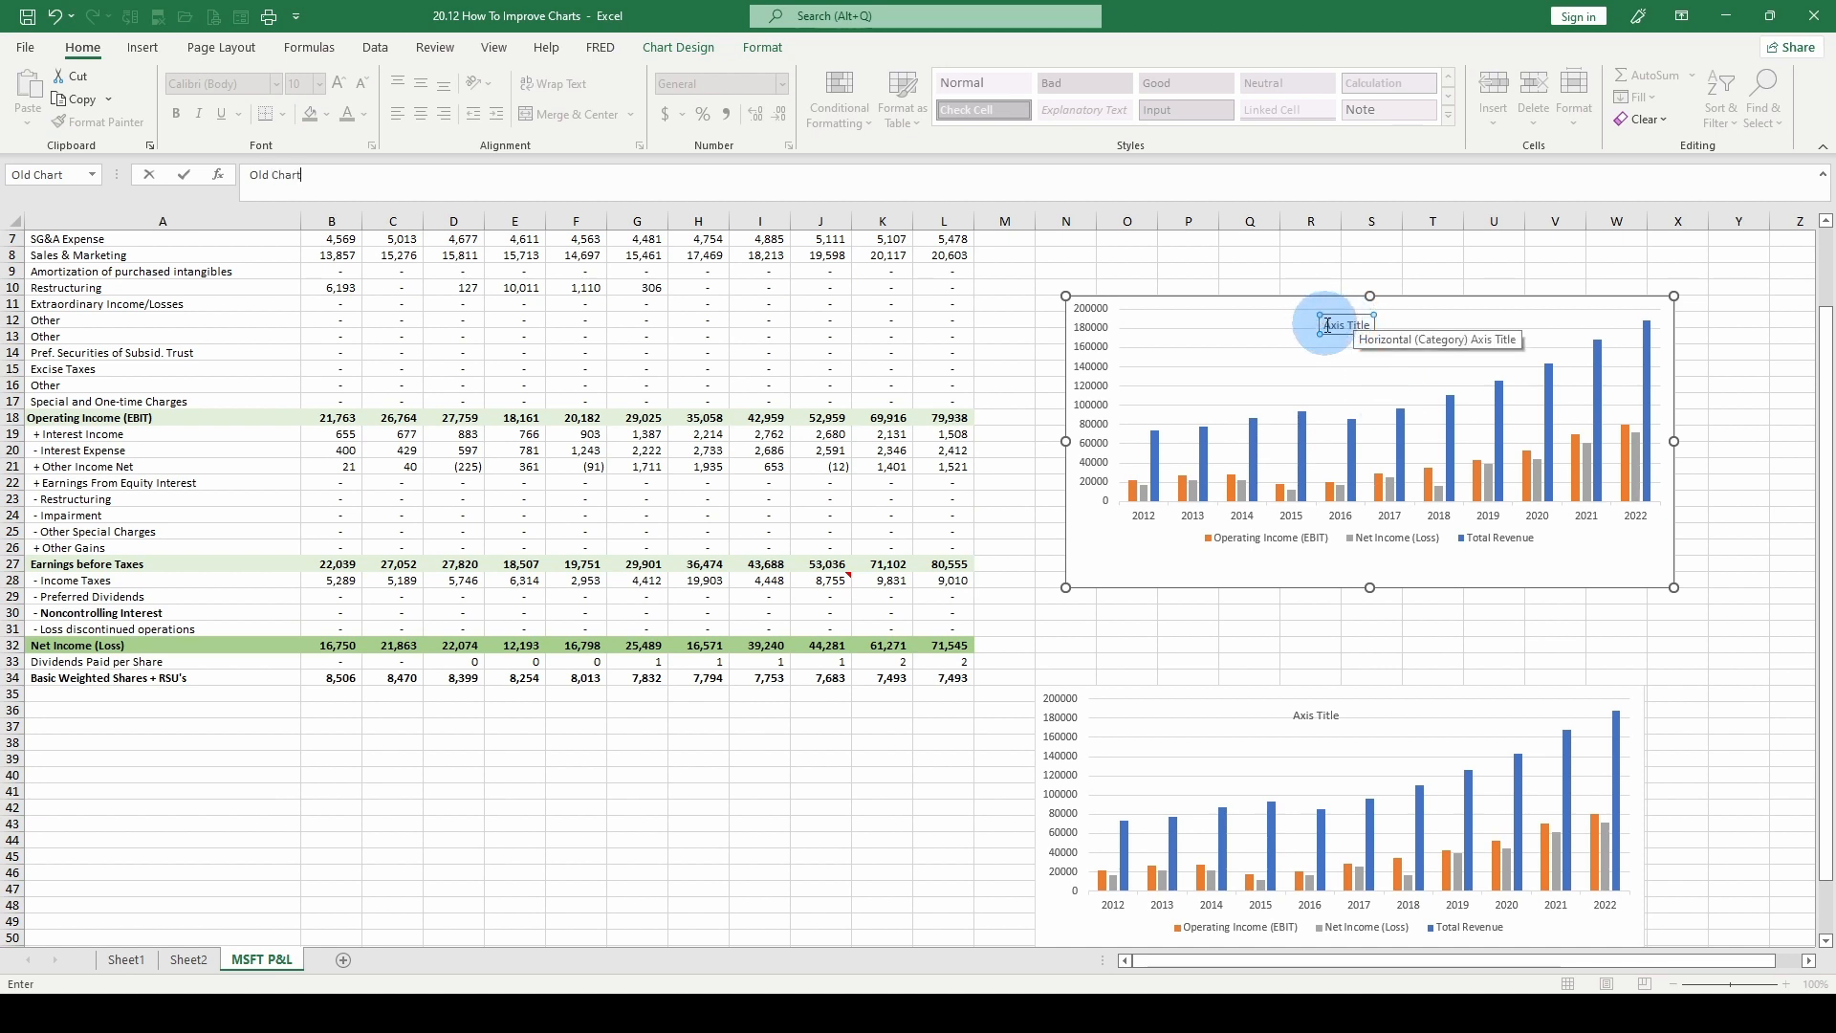
key("Return")
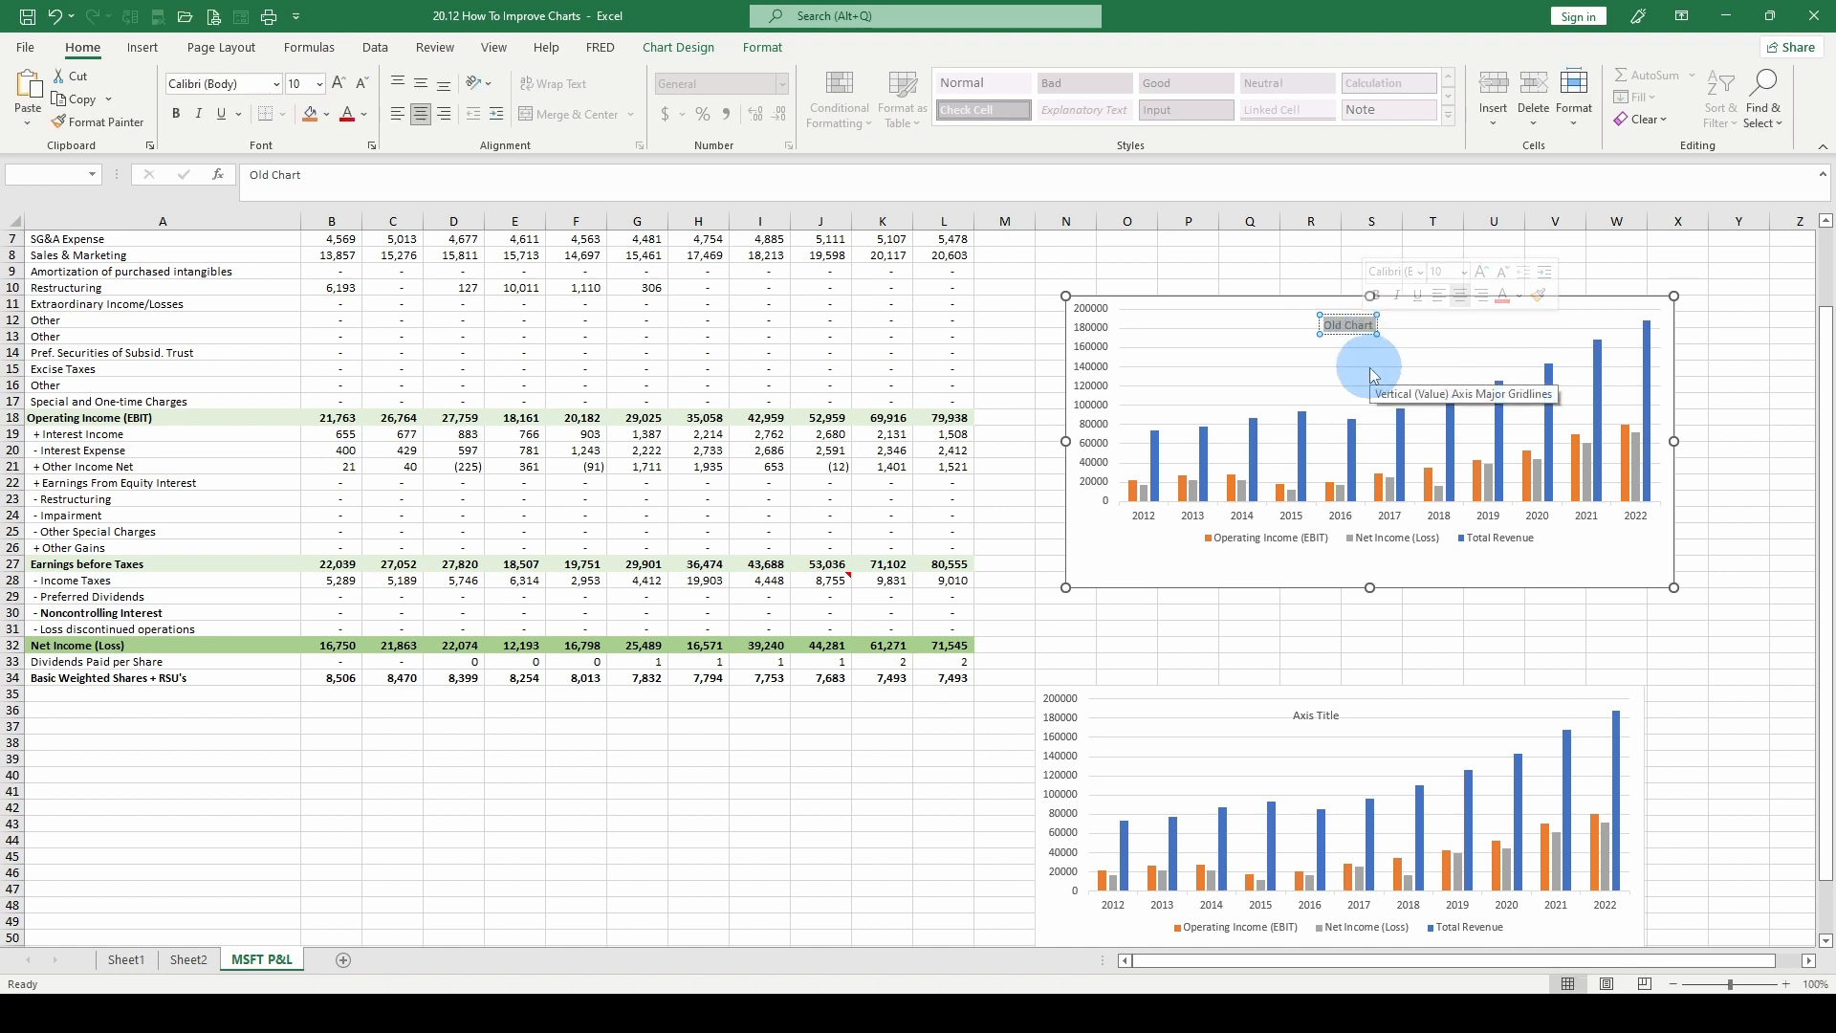
Step: Undo the accidental shift of the upper chart's plot area and select the whole chart
left_click(1362, 368)
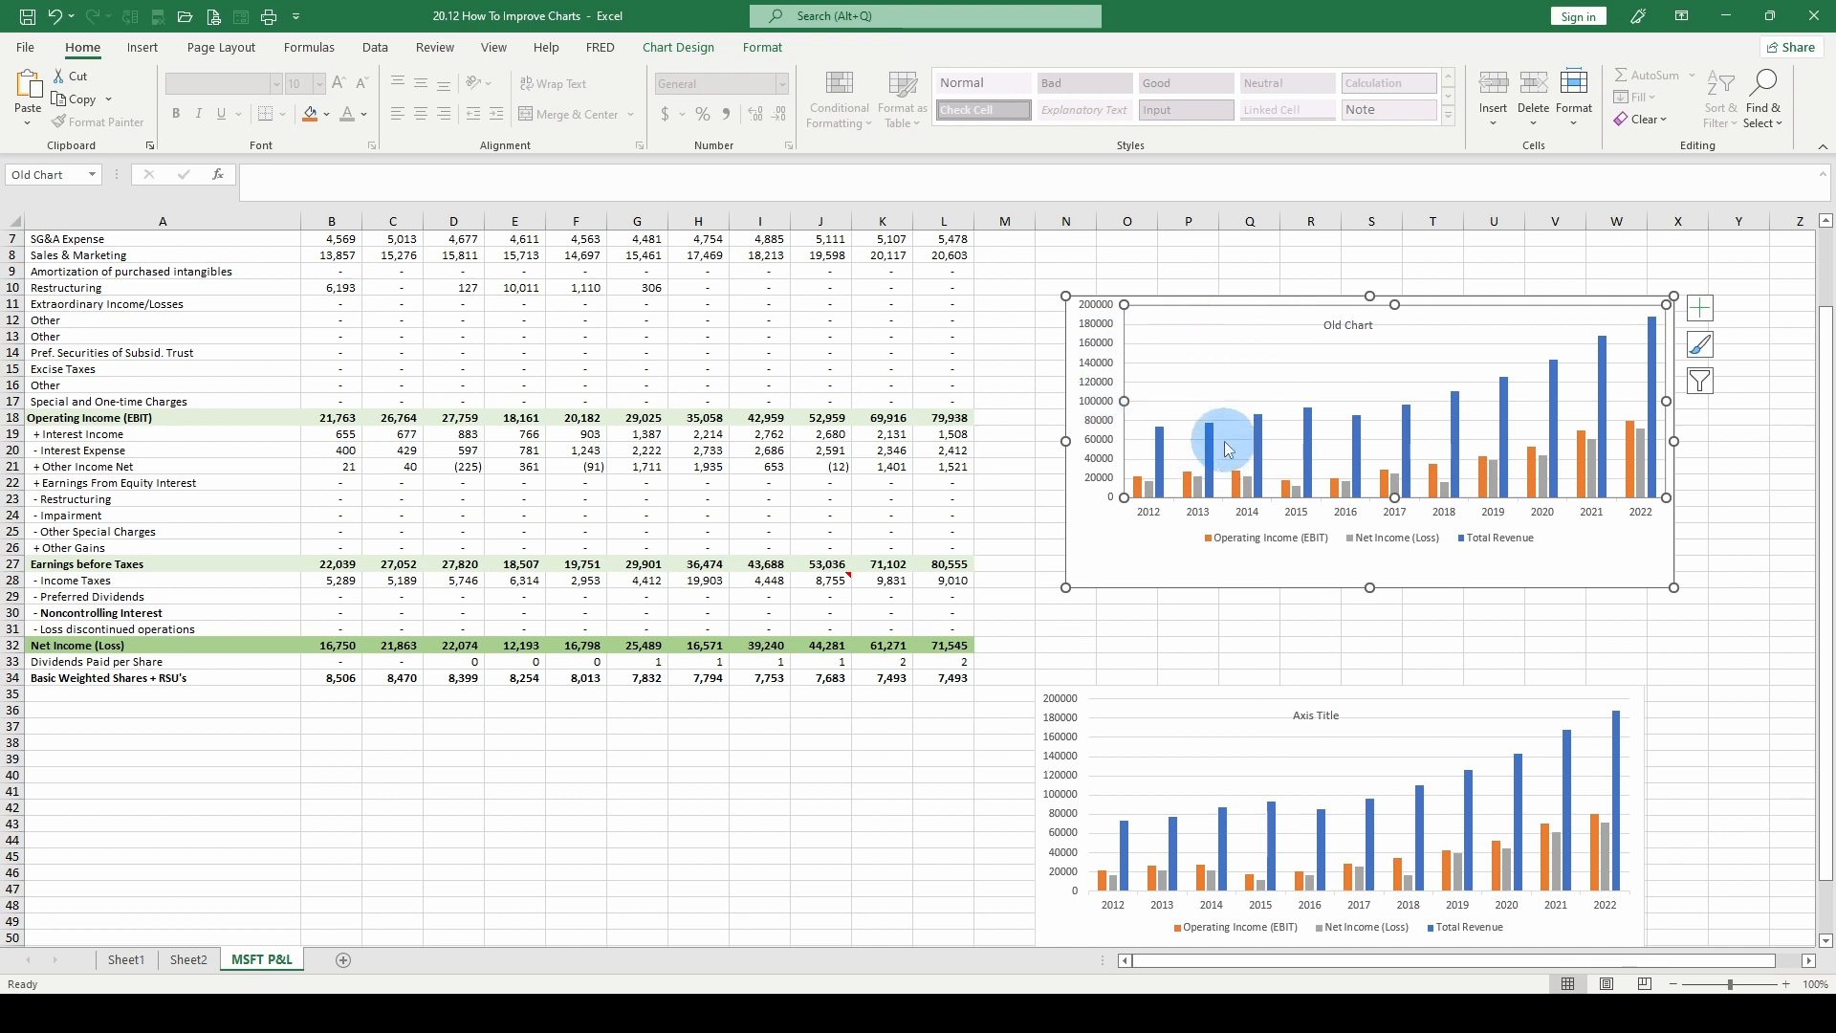
key("ctrl+z")
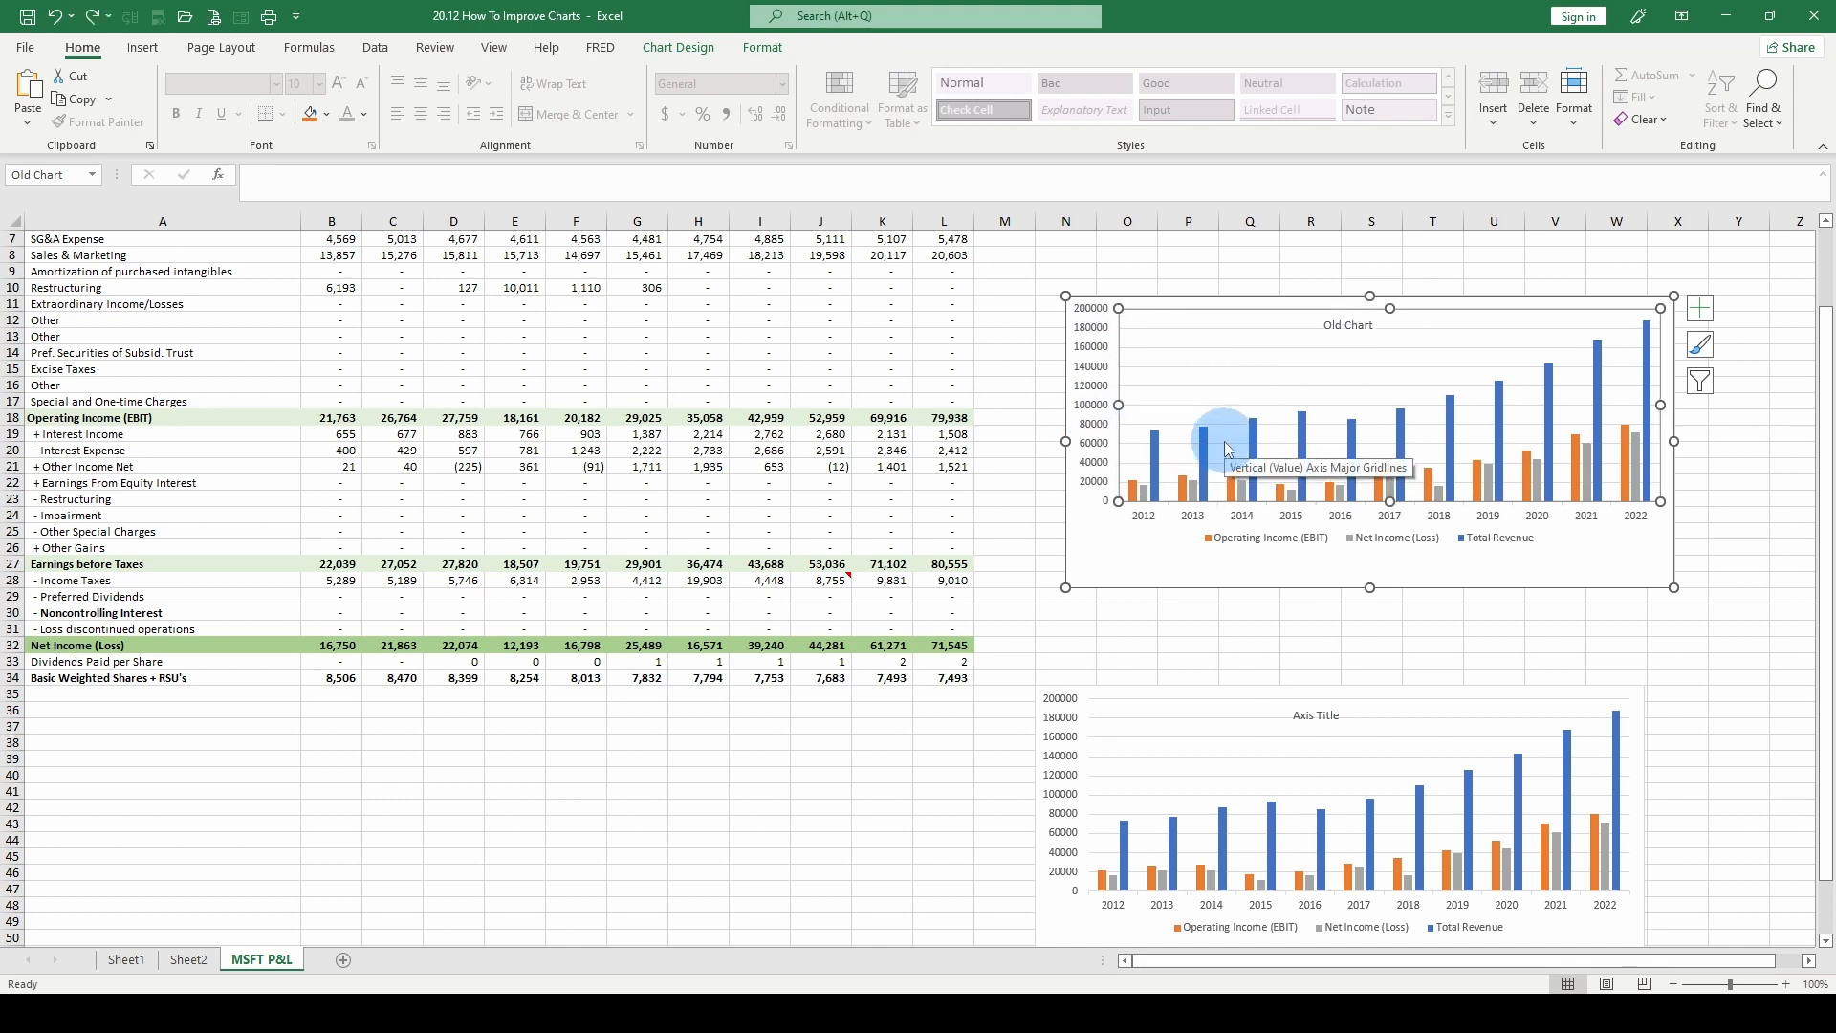
left_click(1179, 559)
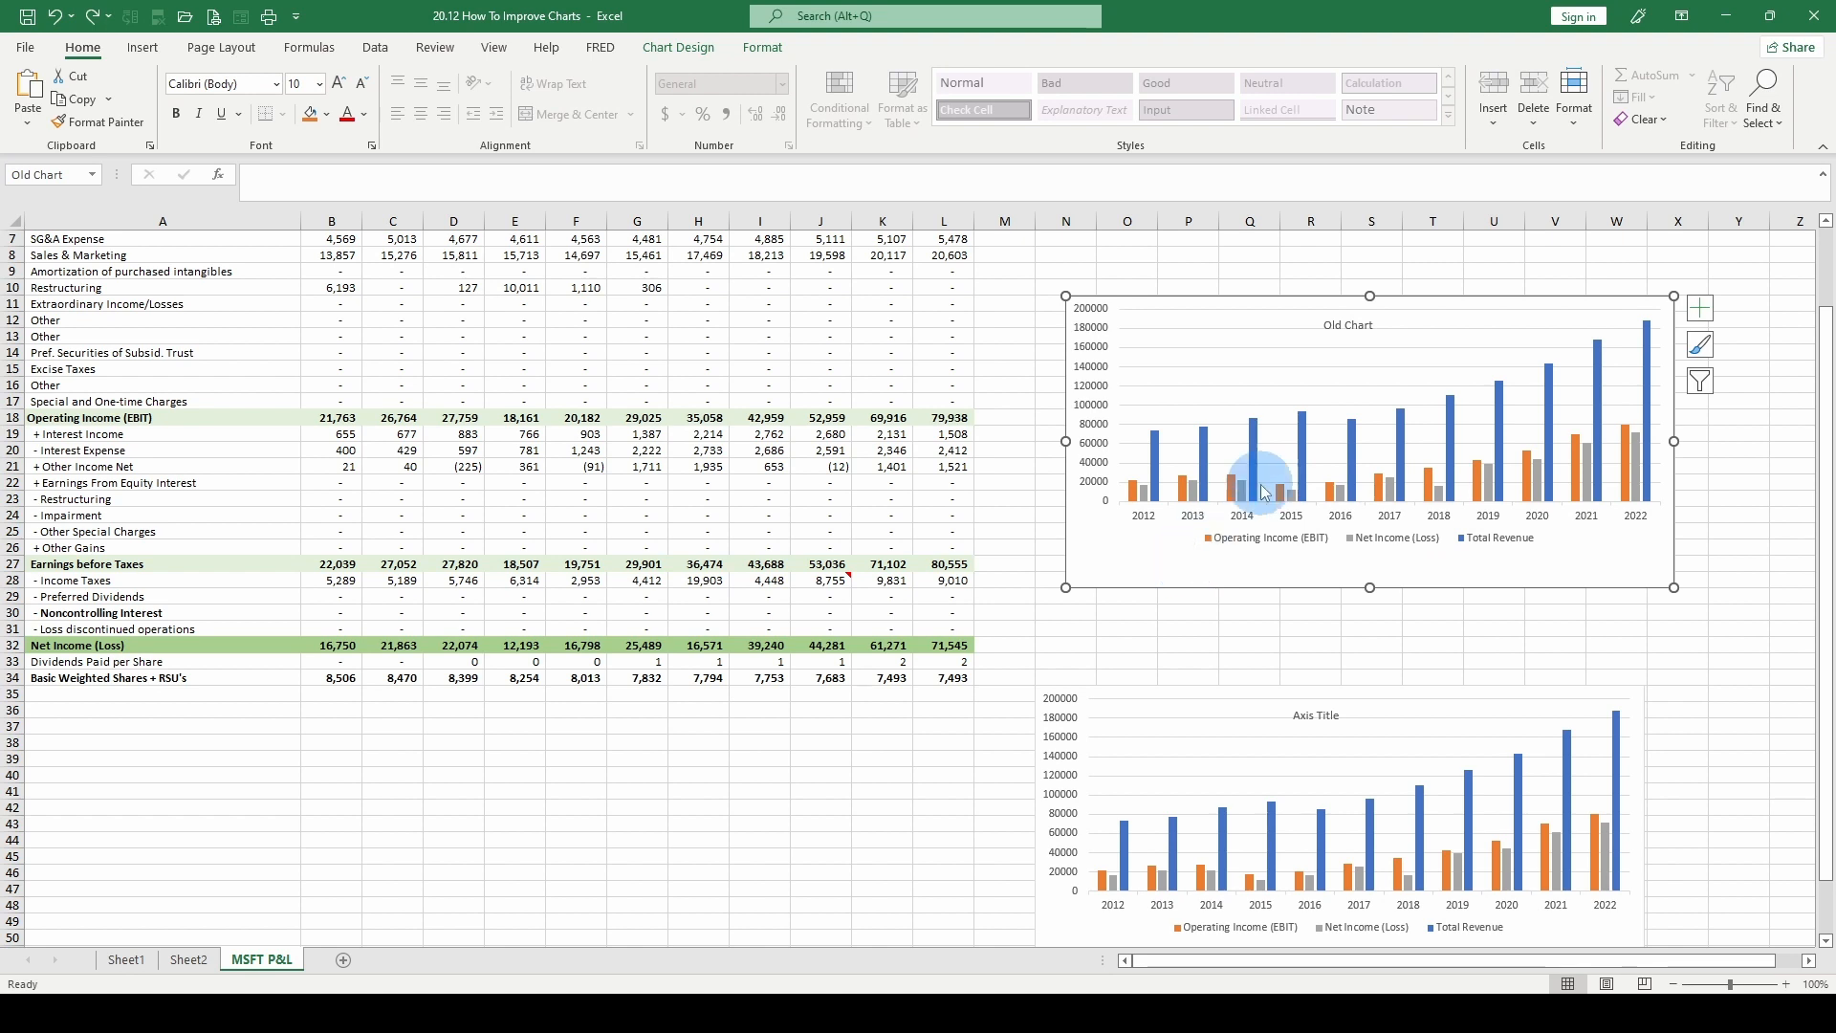
Step: Move the upper chart's legend into the plot area, just beneath the Old Chart title
left_click(1260, 538)
left_click(1297, 541)
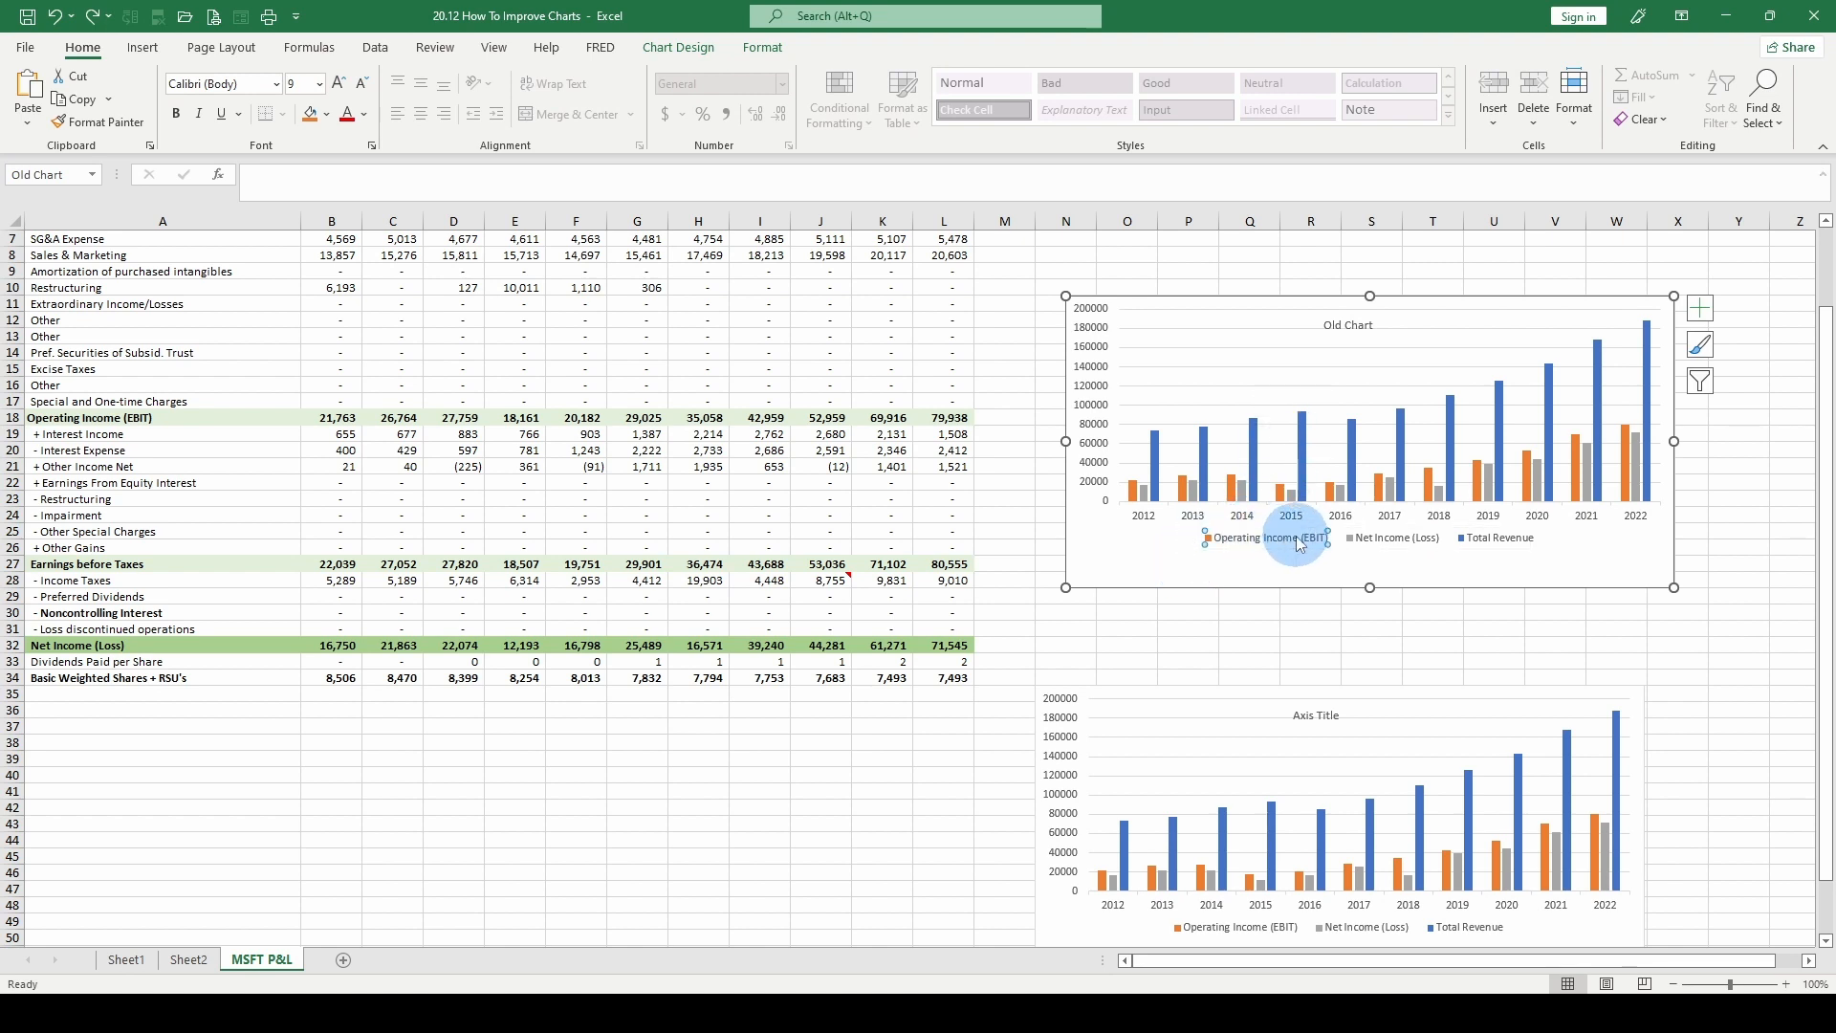
left_click(1242, 542)
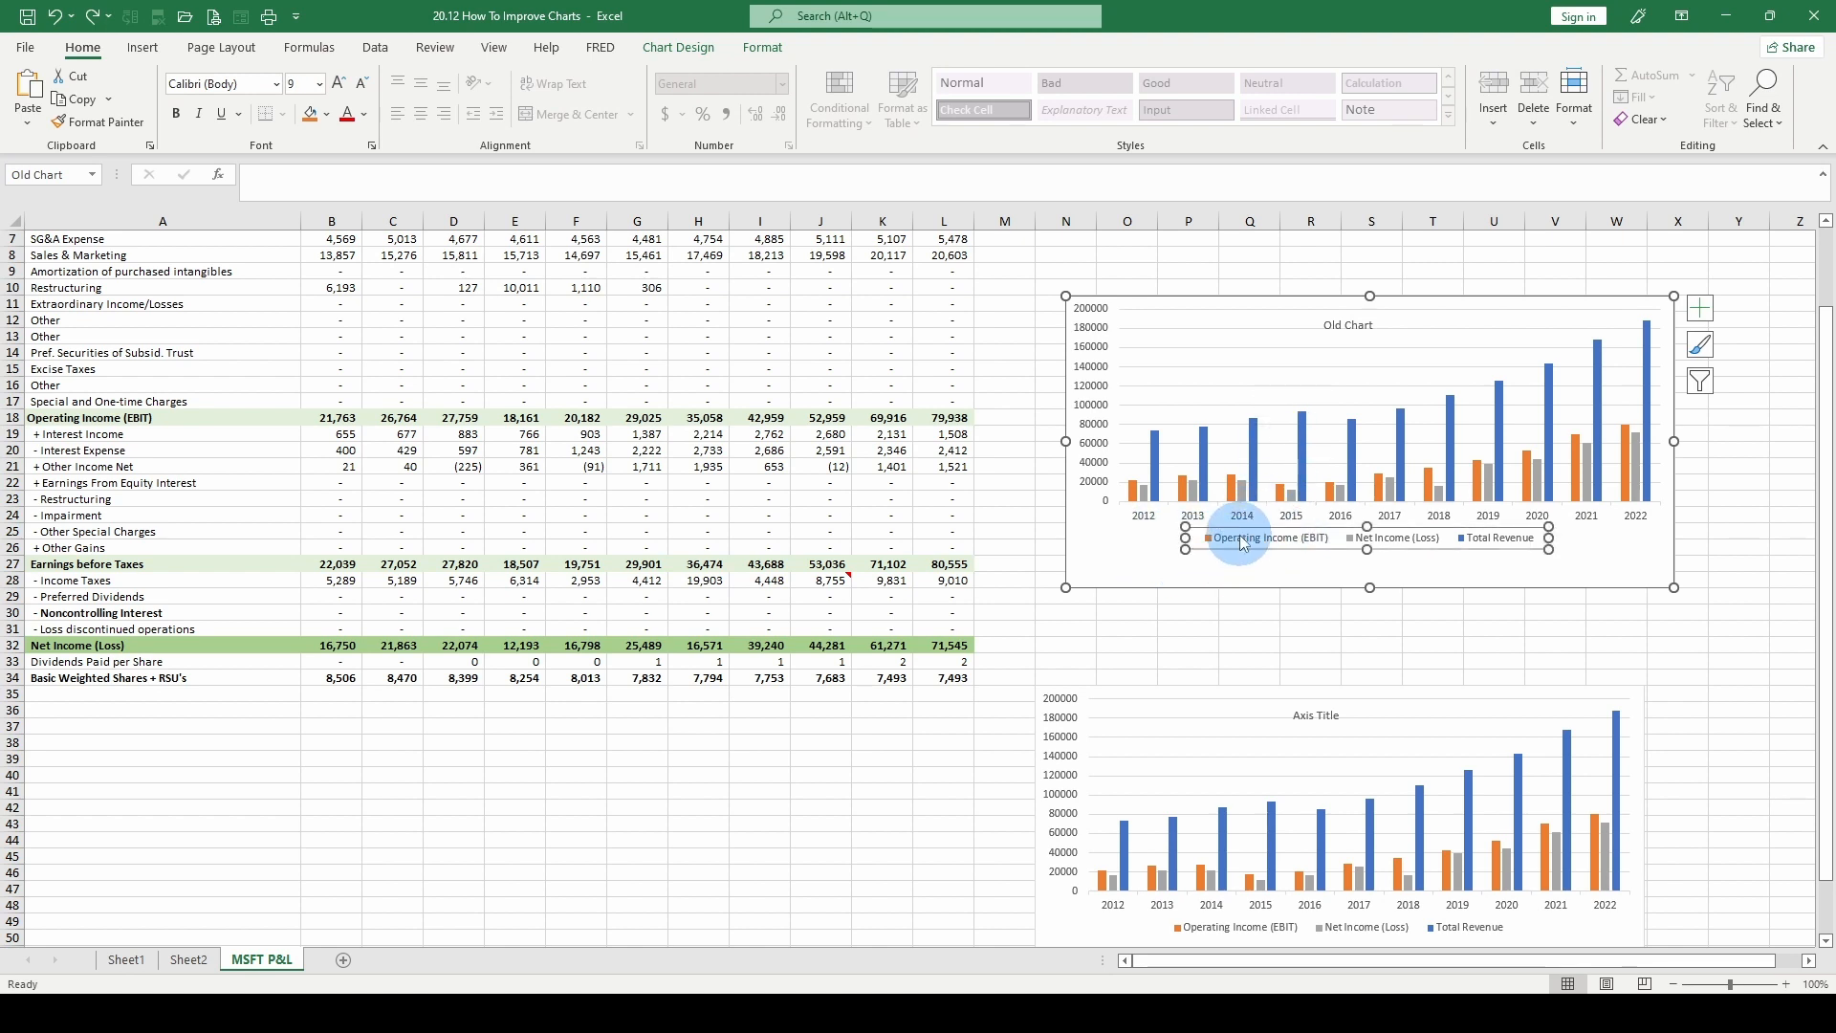
left_click(1240, 537)
left_click(1133, 539)
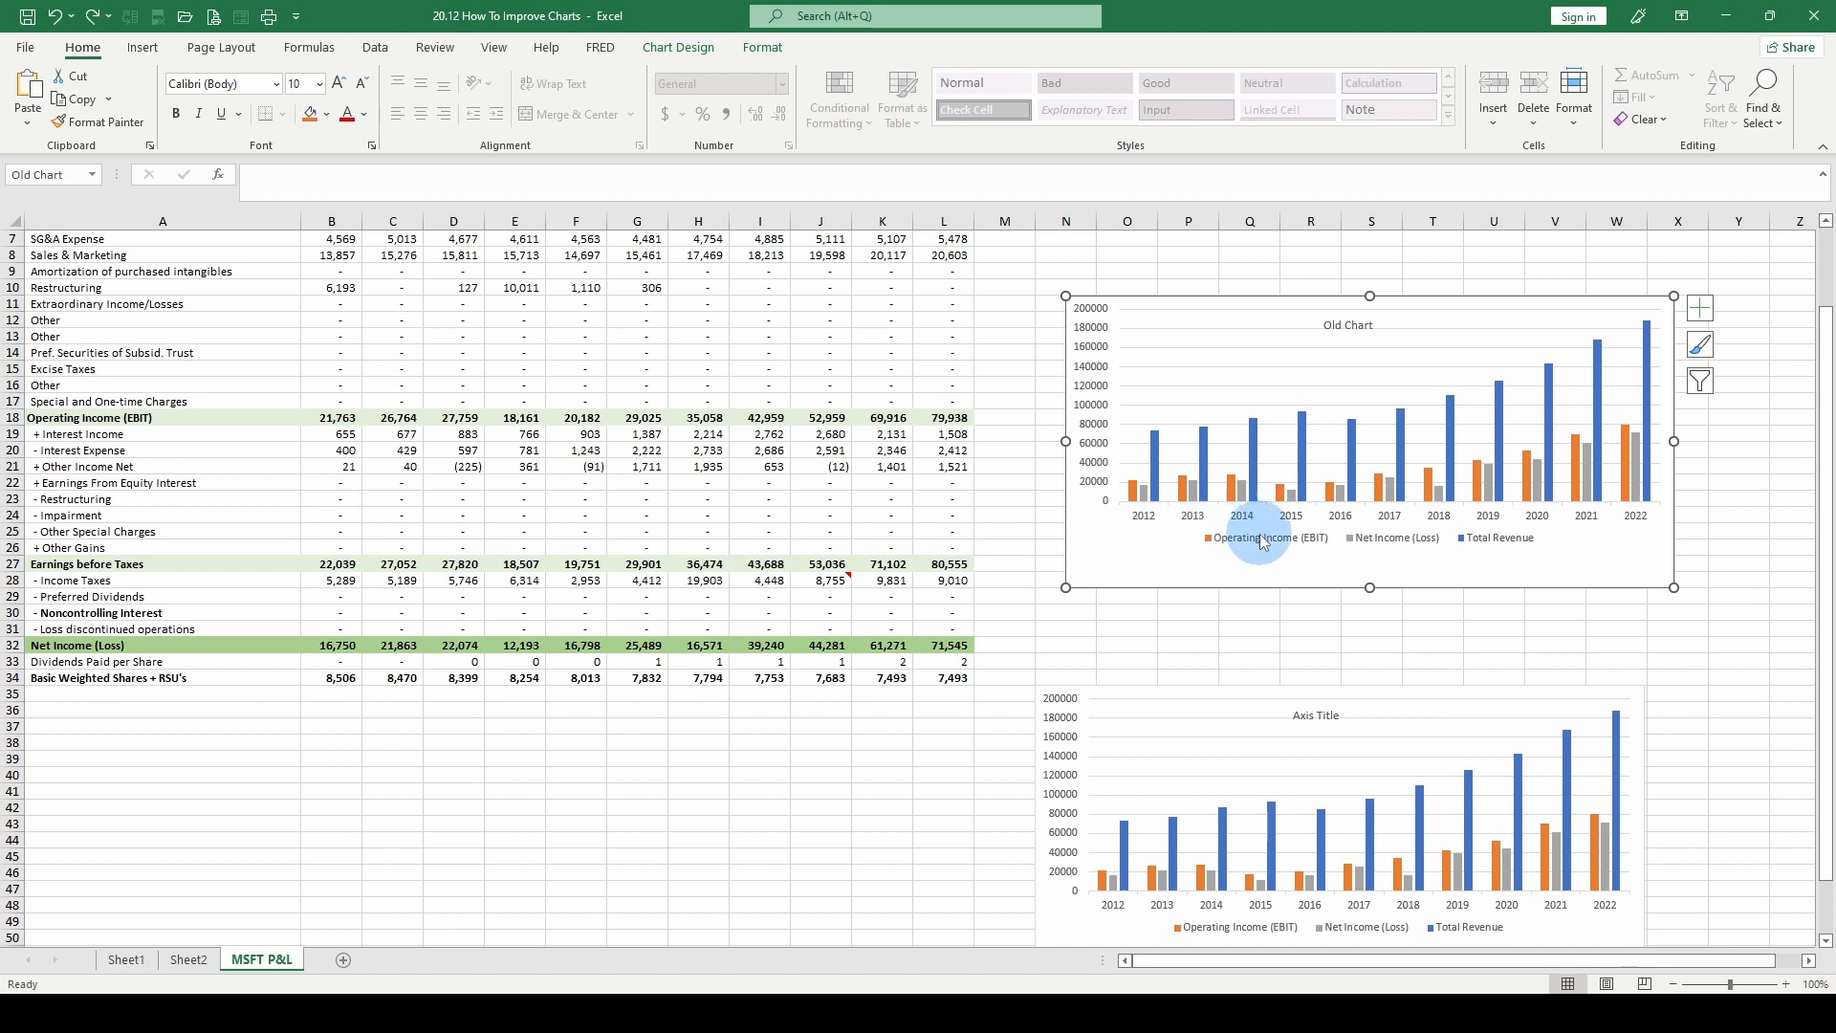
left_click(1261, 537)
left_click_drag(1262, 541, 1302, 342)
left_click(1432, 504)
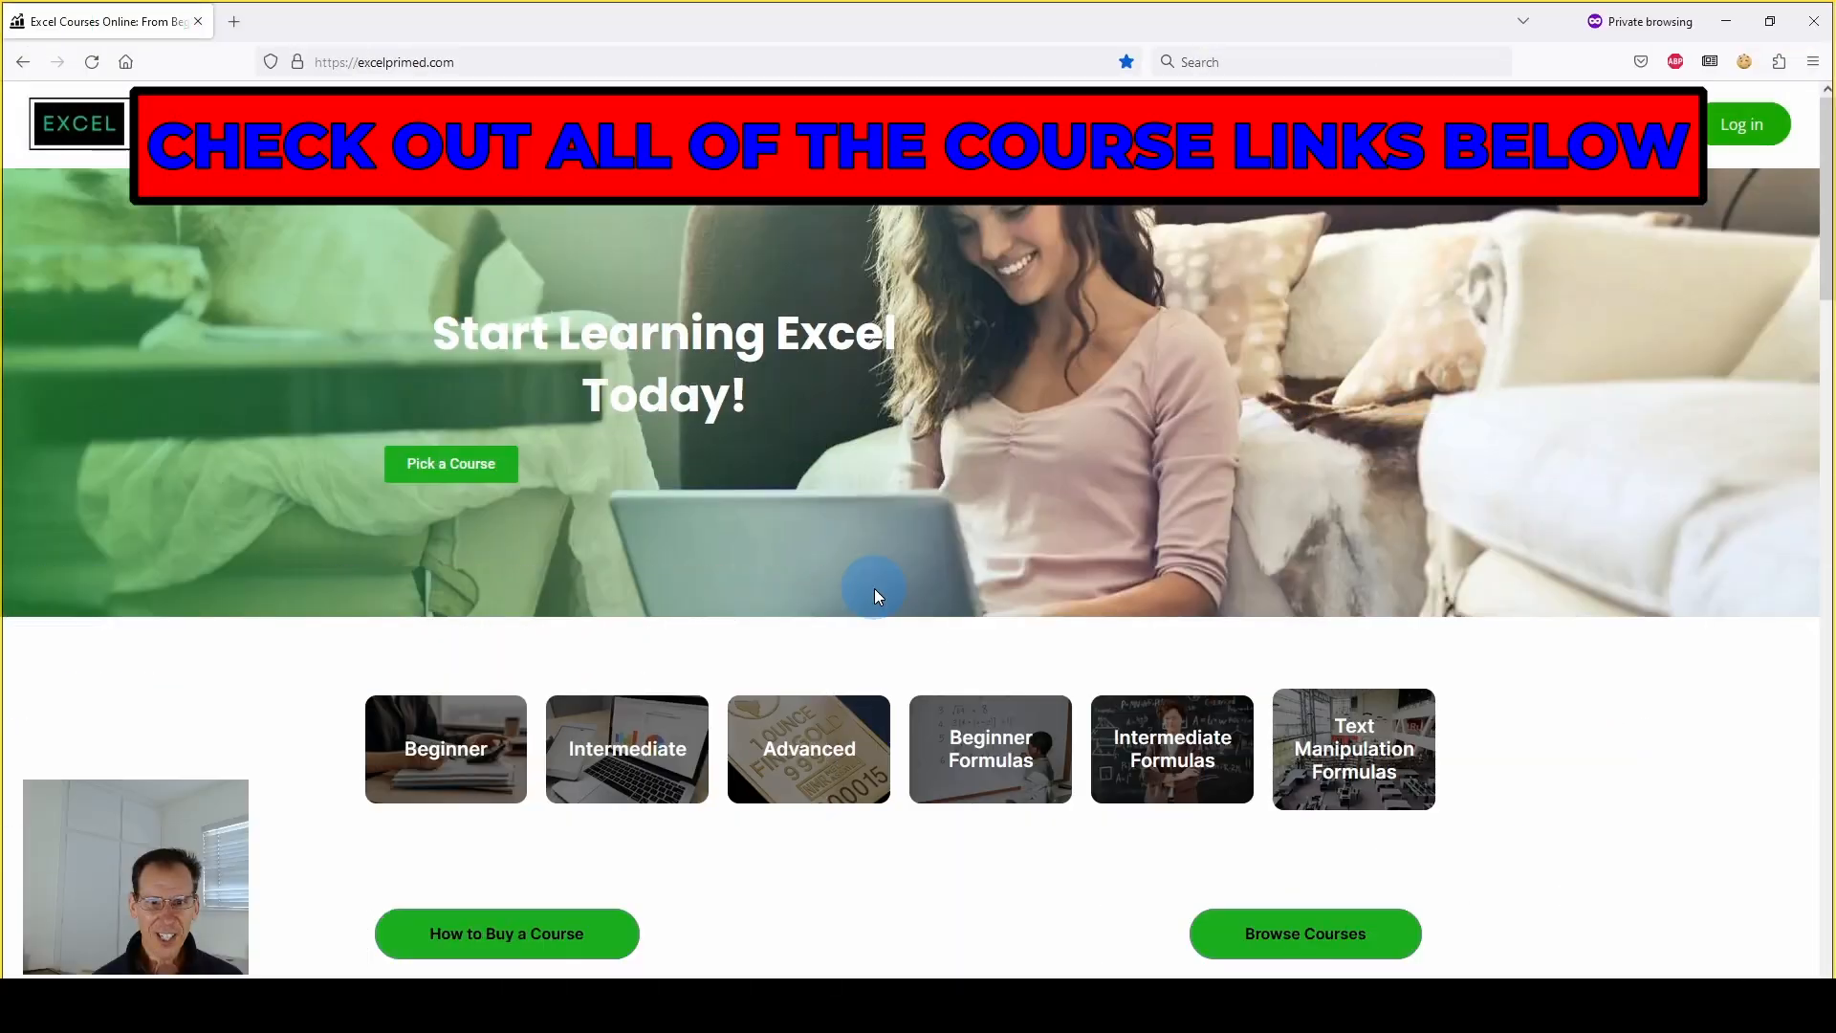
scroll(874, 589, "down", 8)
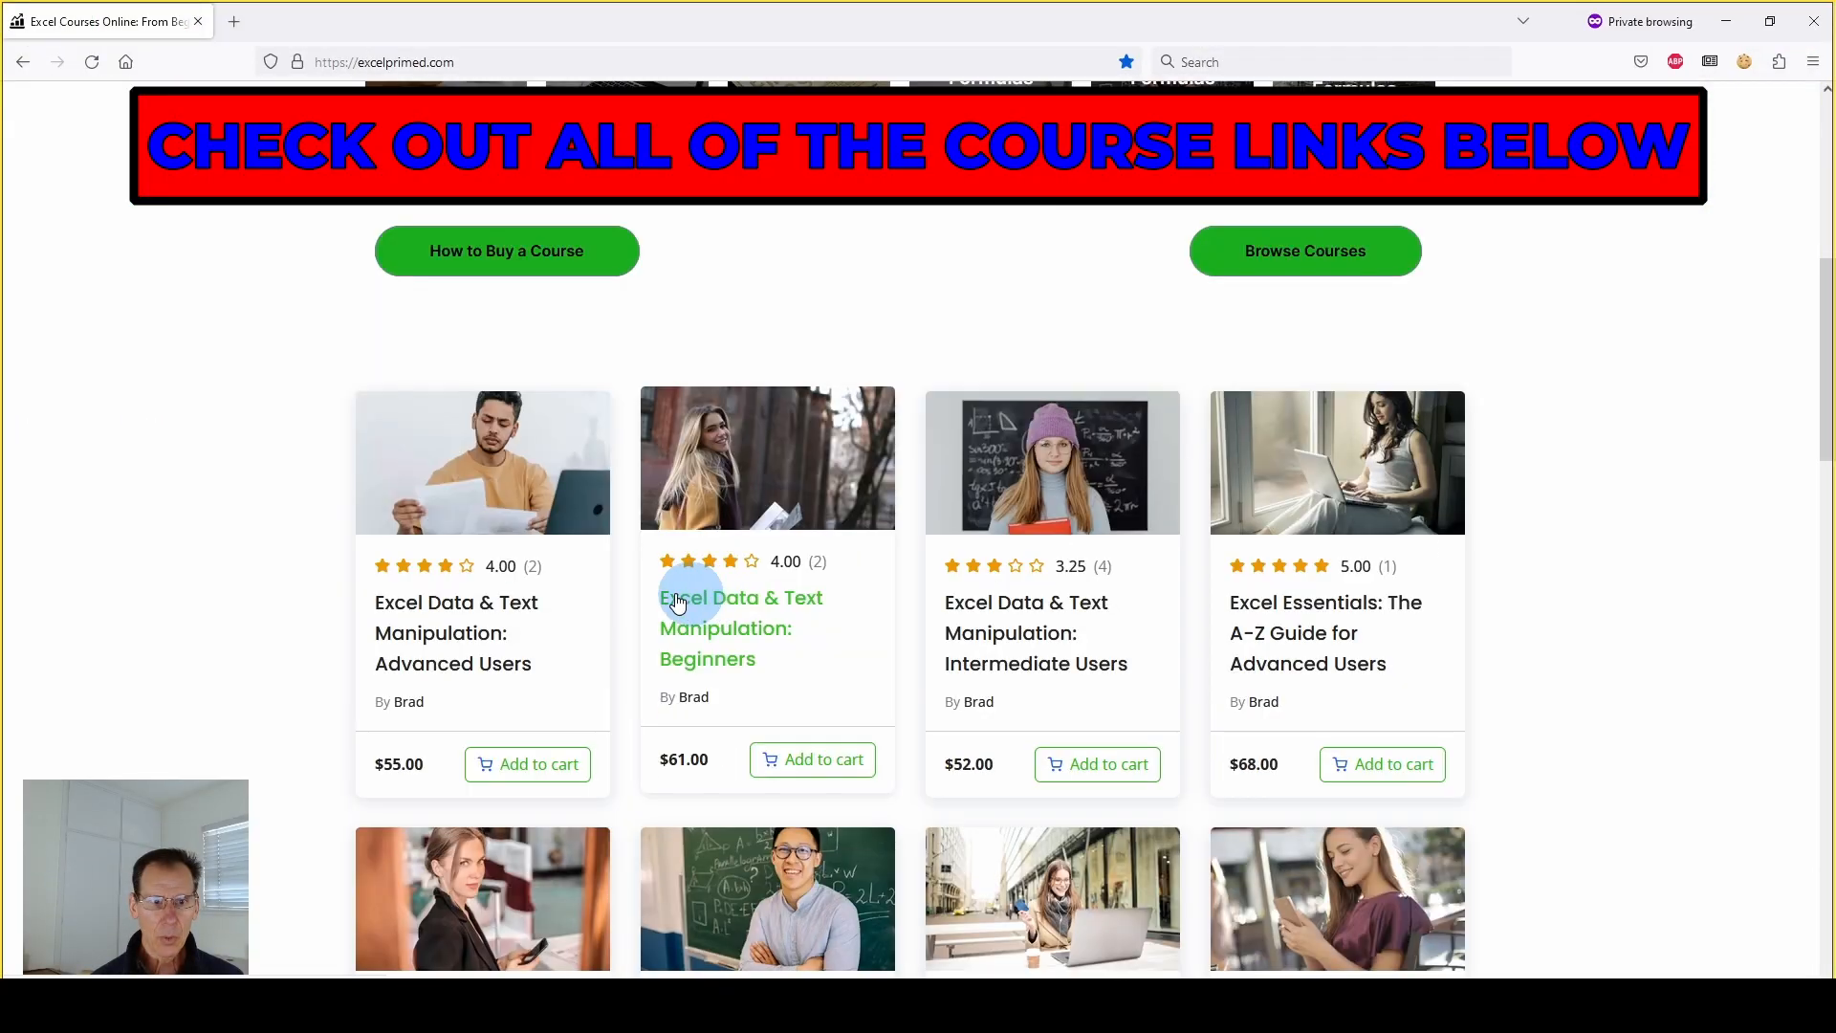
Step: Look through the Excel course listings on the excelprimed.com page, examining the course titles, ratings and prices
scroll(279, 599, "down", 1)
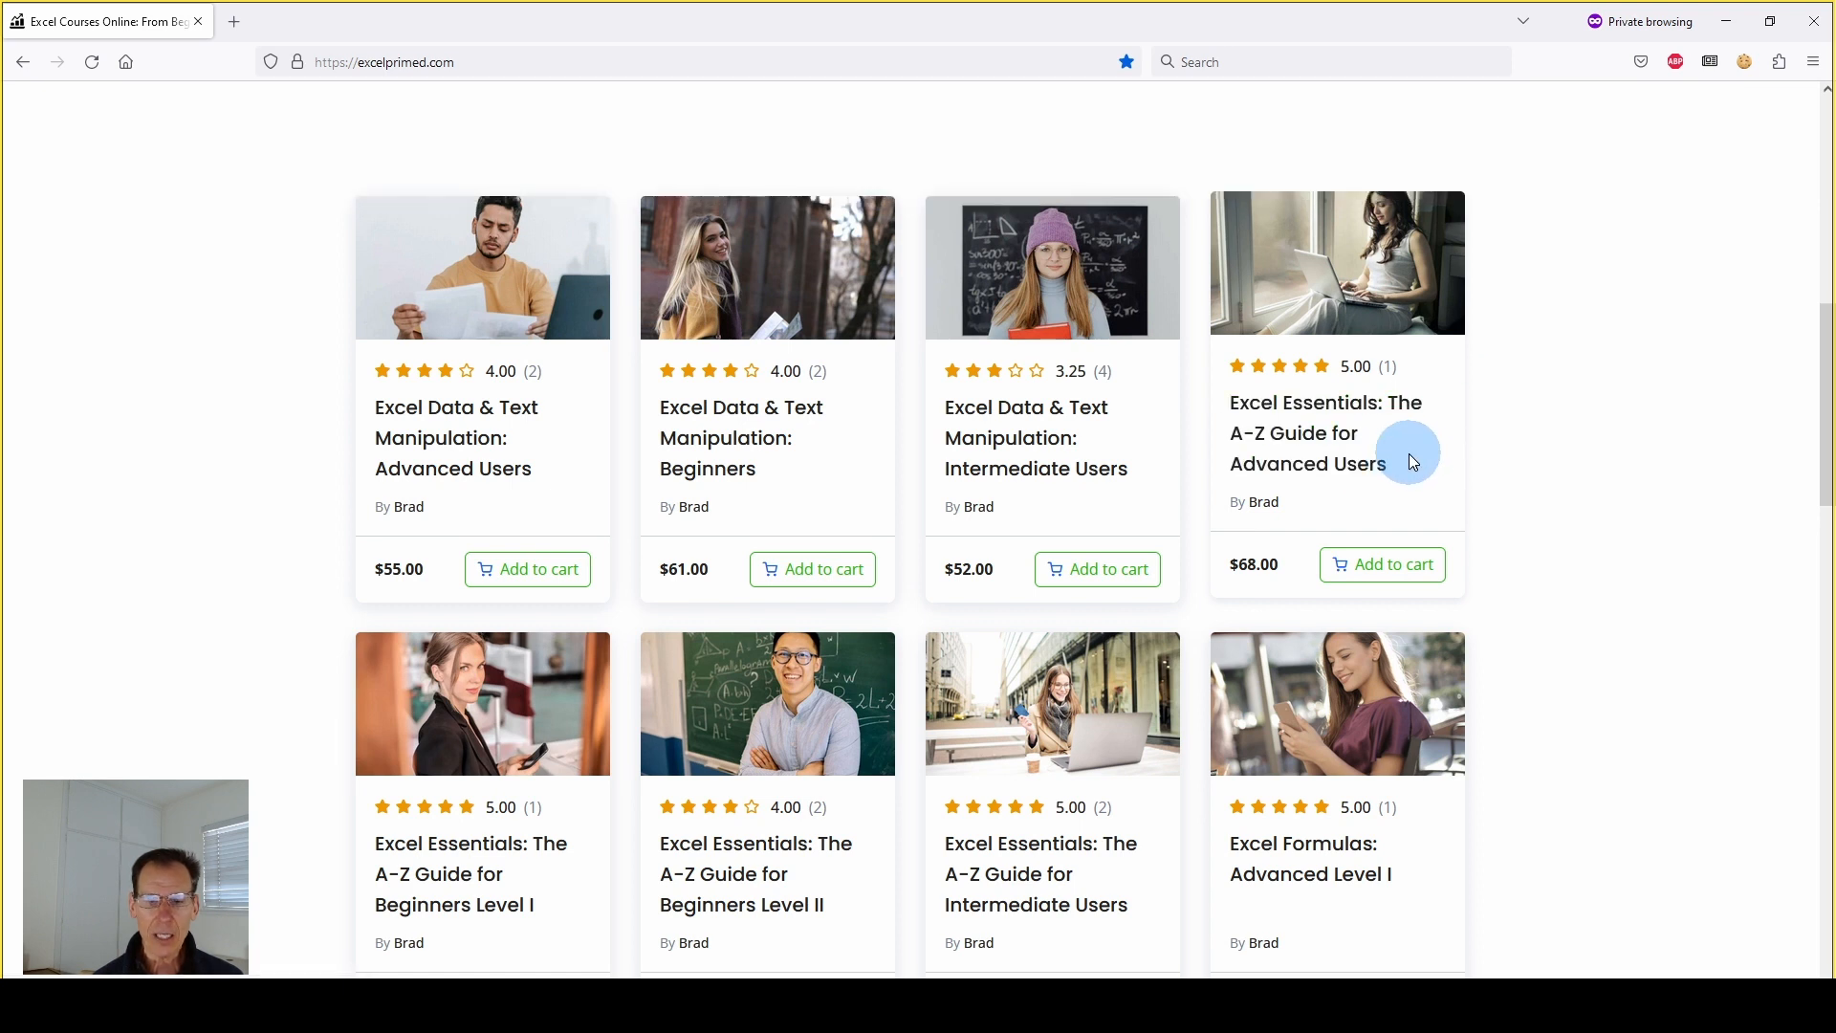
scroll(1386, 459, "down", 1)
scroll(488, 727, "down", 1)
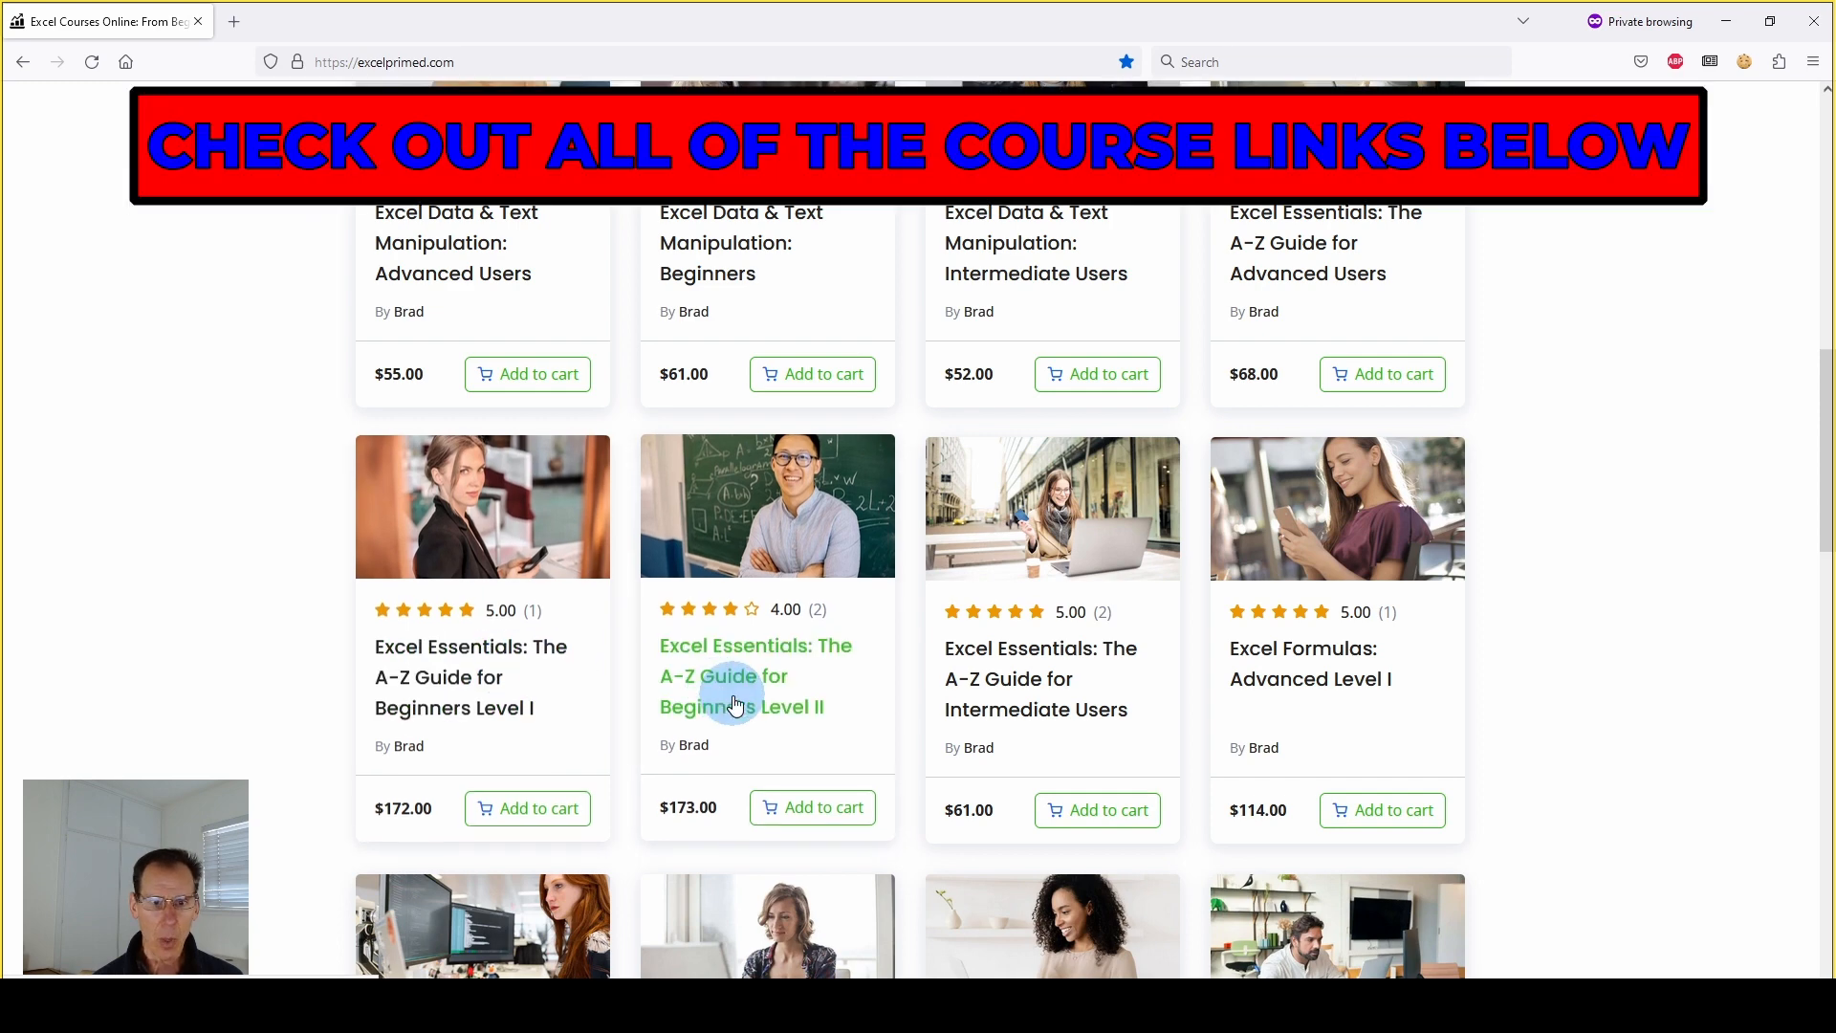
scroll(1425, 555, "down", 1)
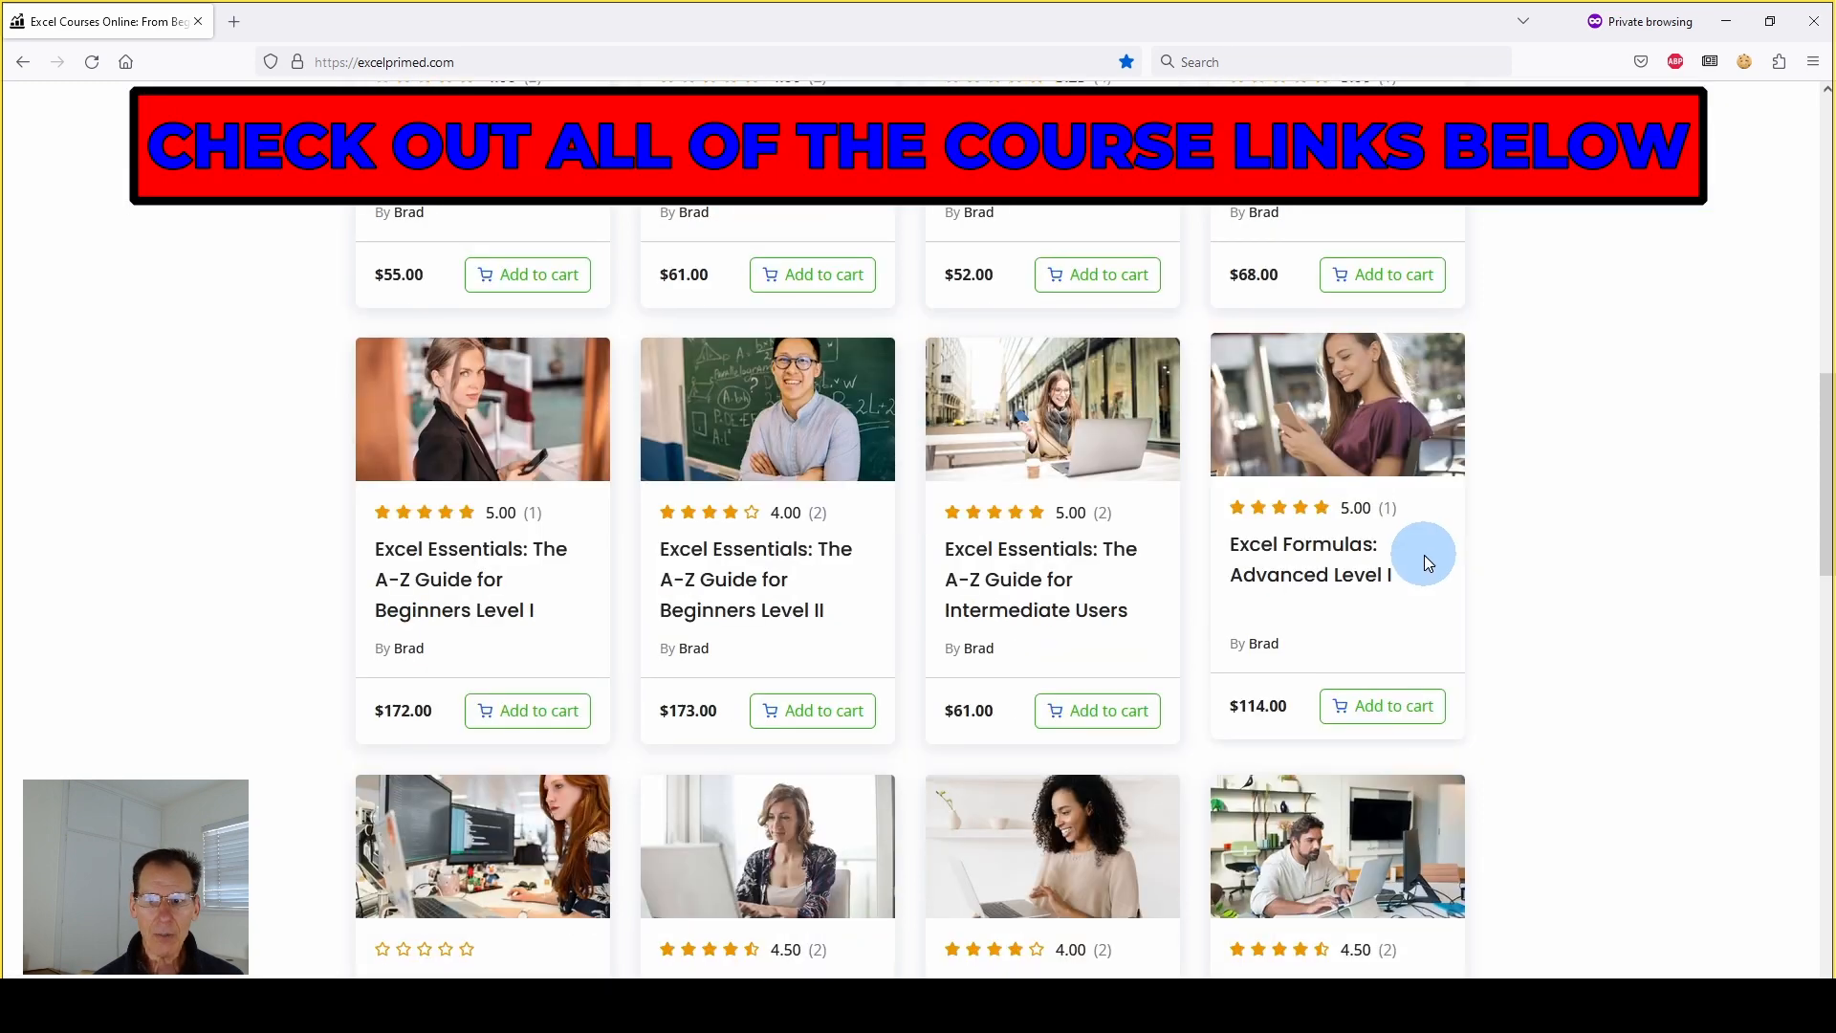
scroll(1425, 554, "down", 1)
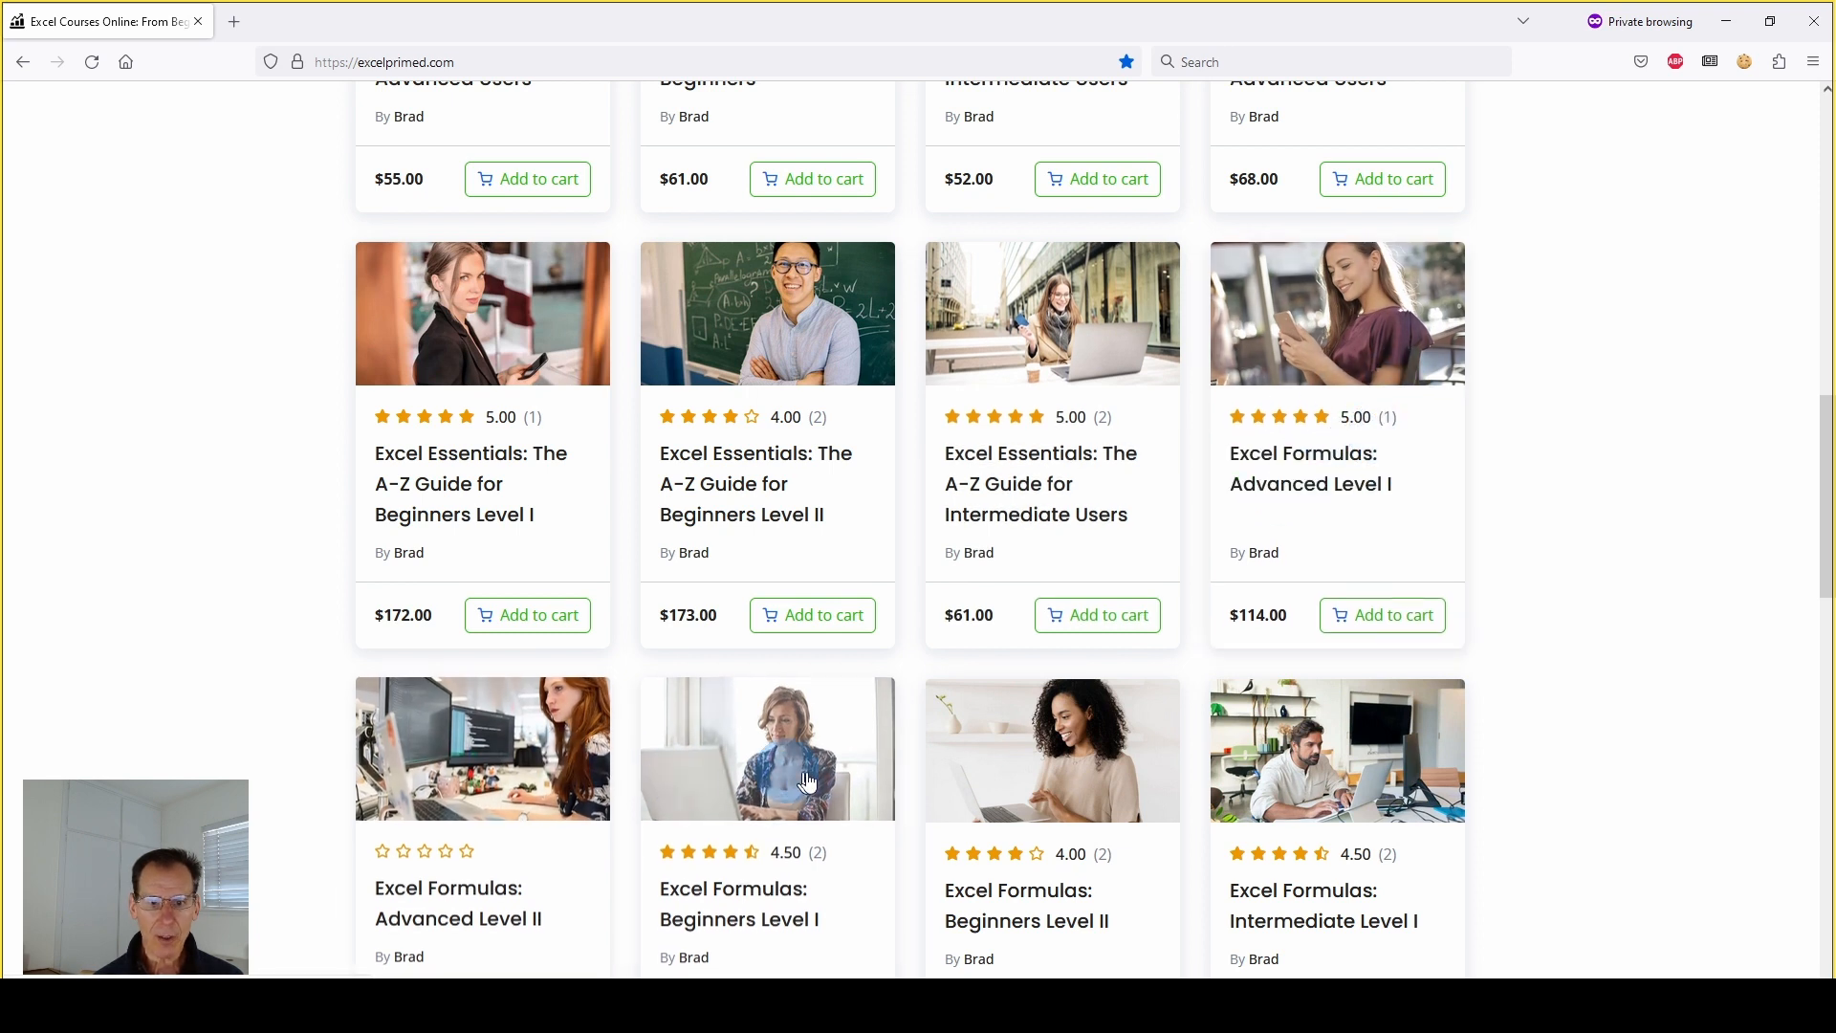
scroll(806, 781, "down", 1)
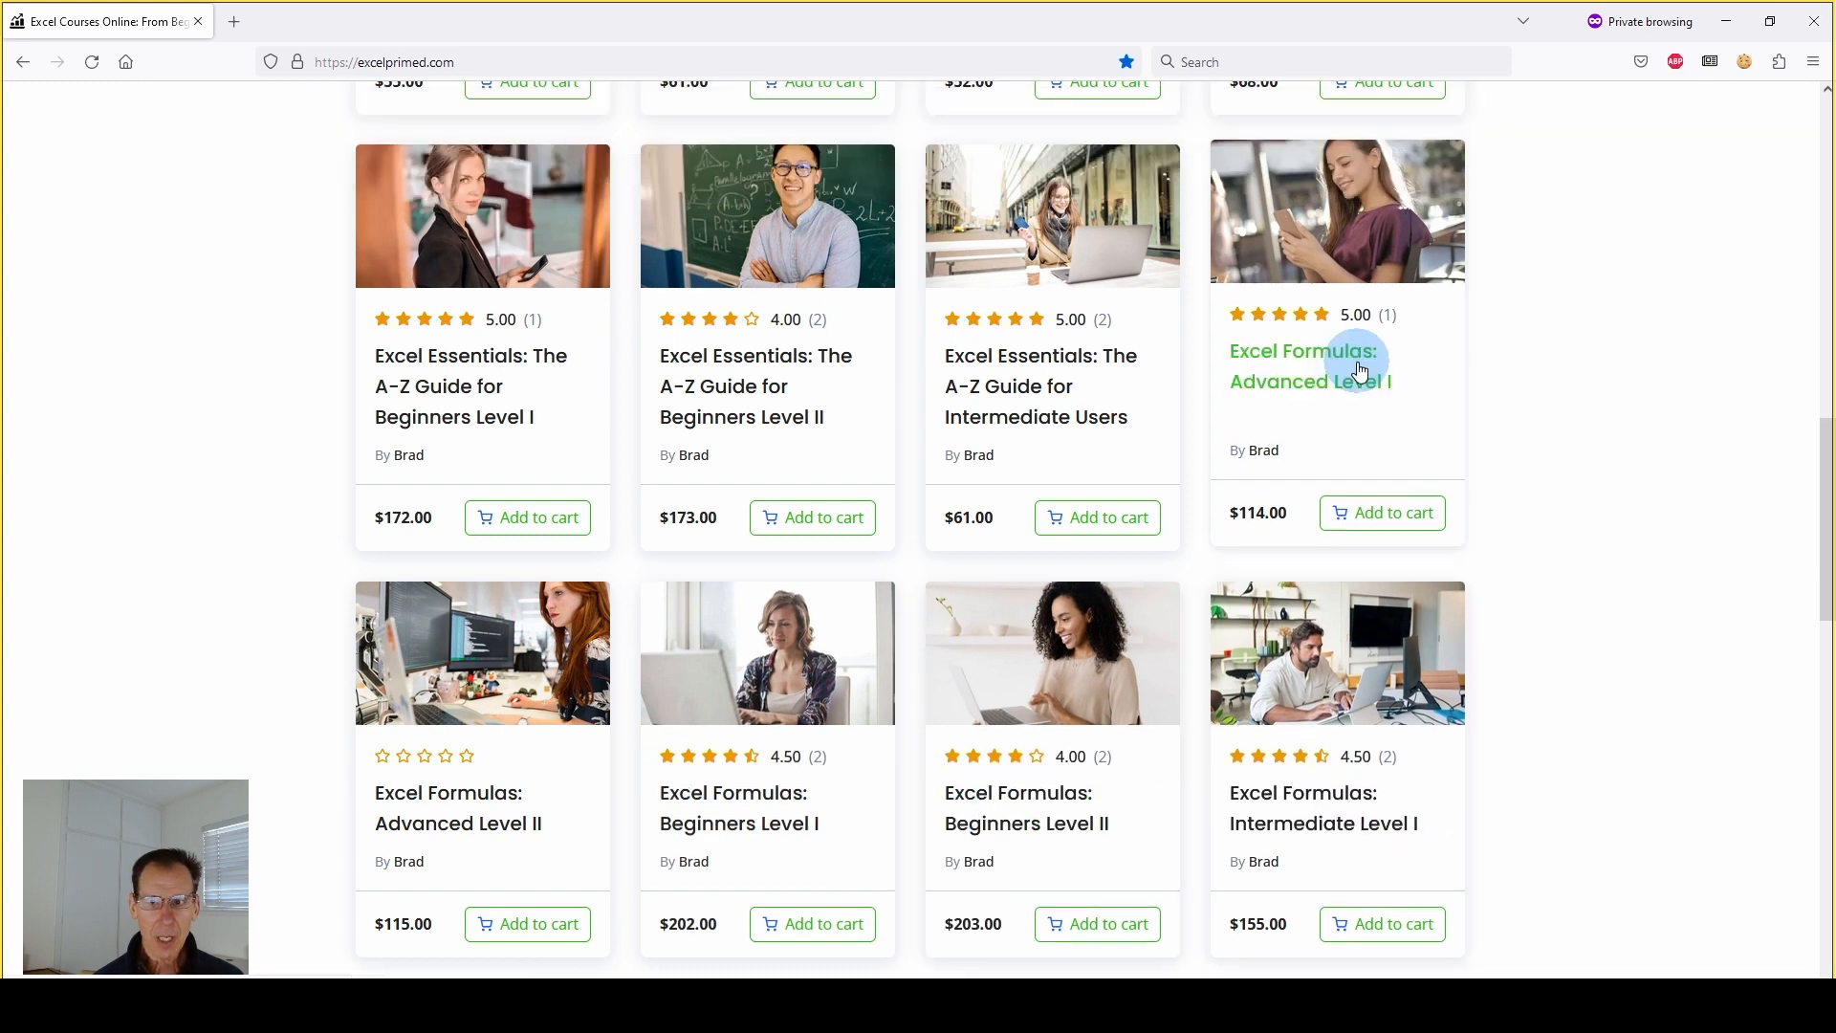
scroll(409, 873, "down", 4)
scroll(724, 437, "up", 10)
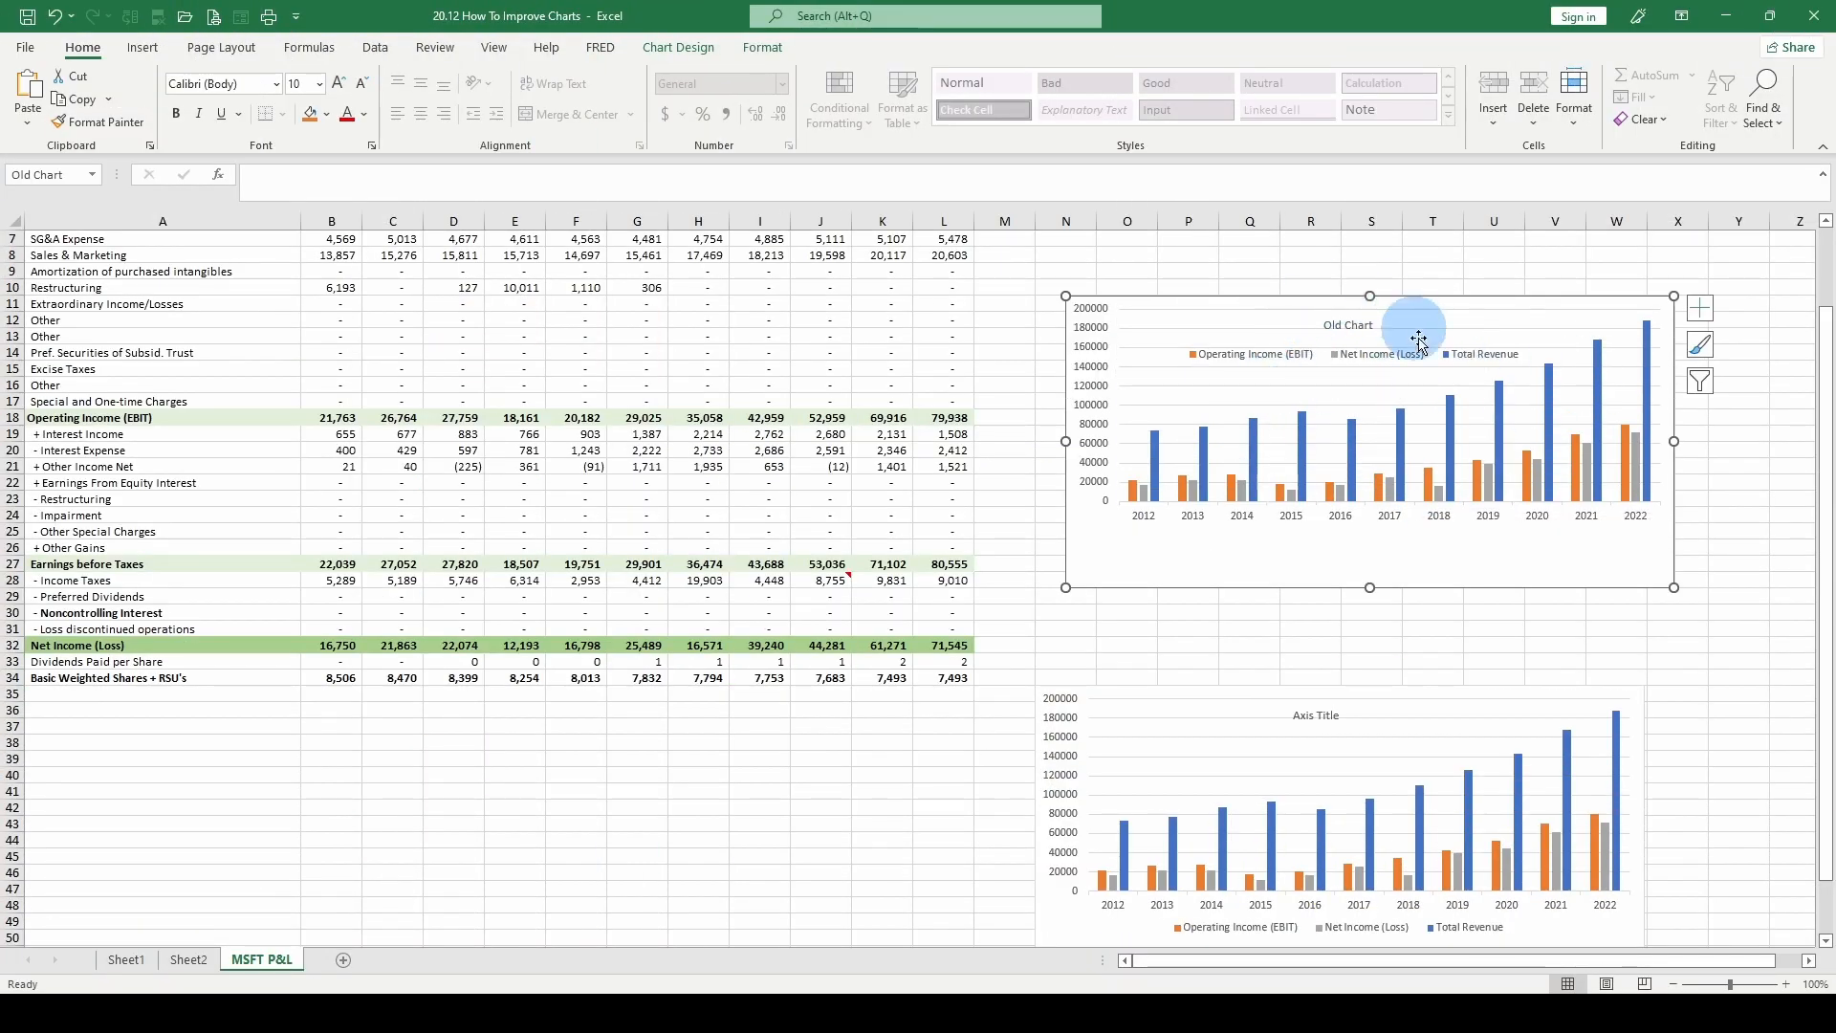
left_click(1305, 763)
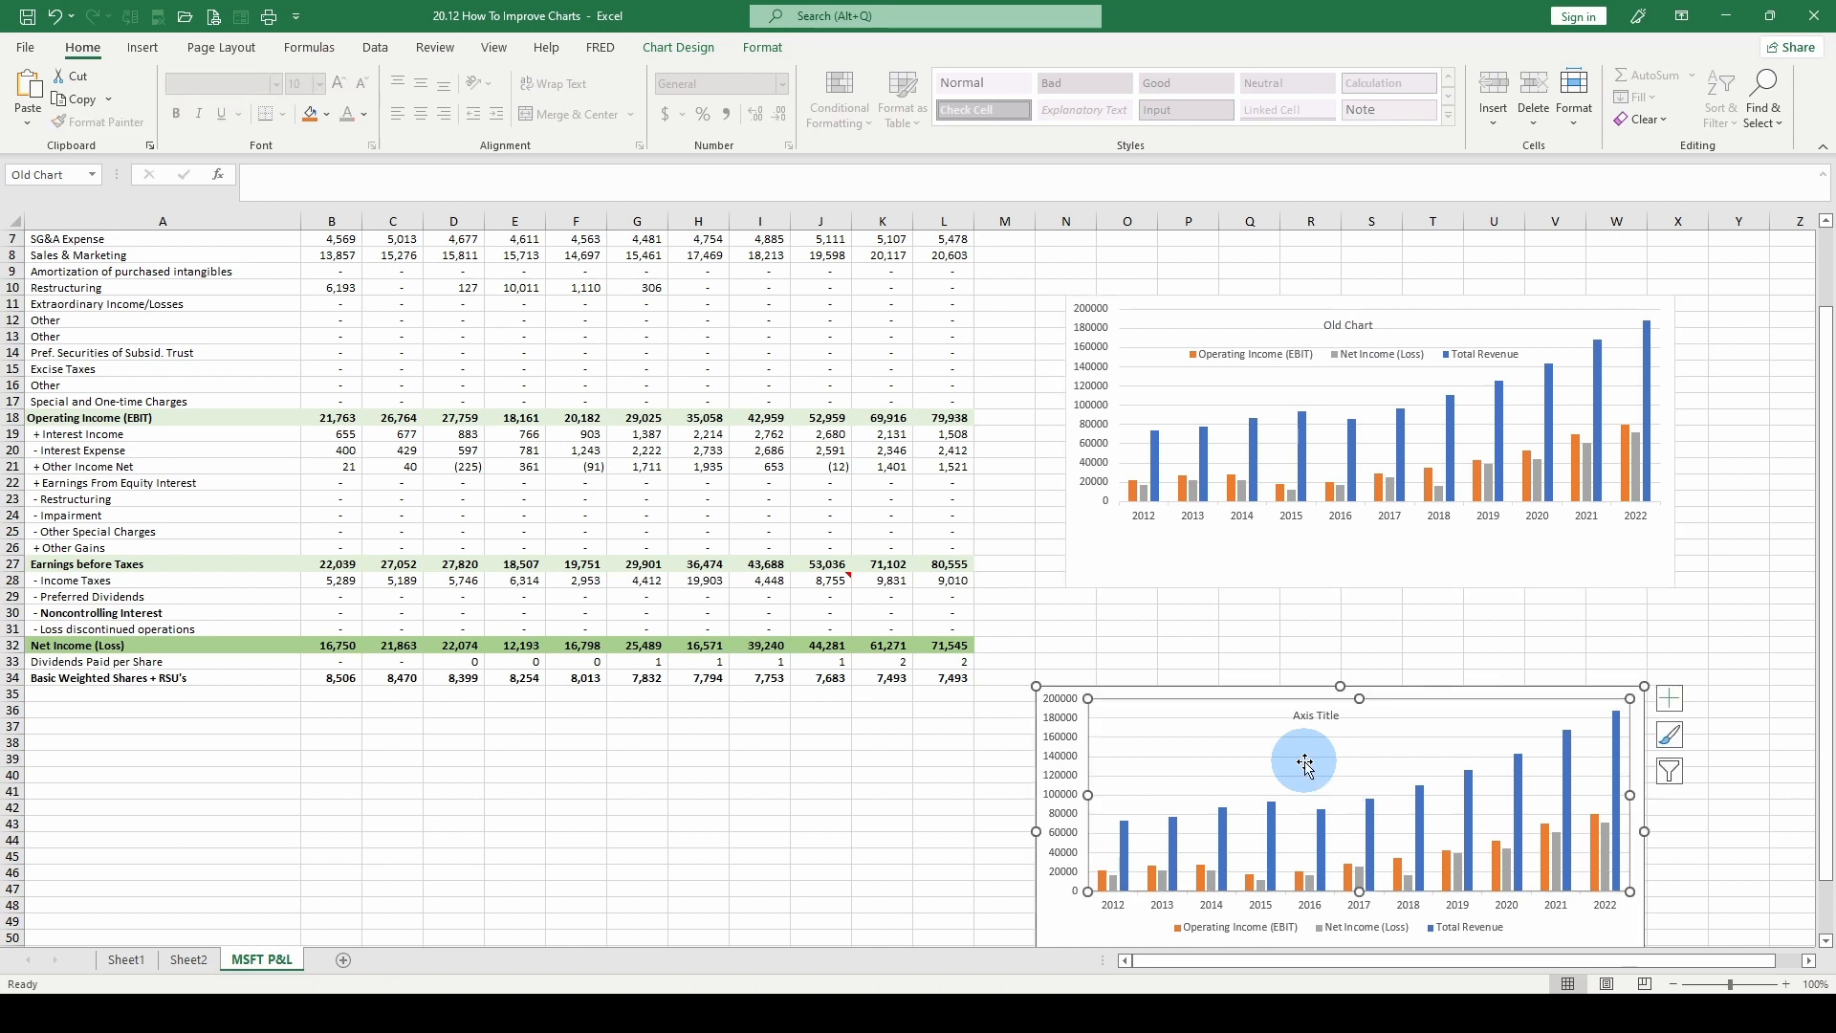
mouse_move(1351, 497)
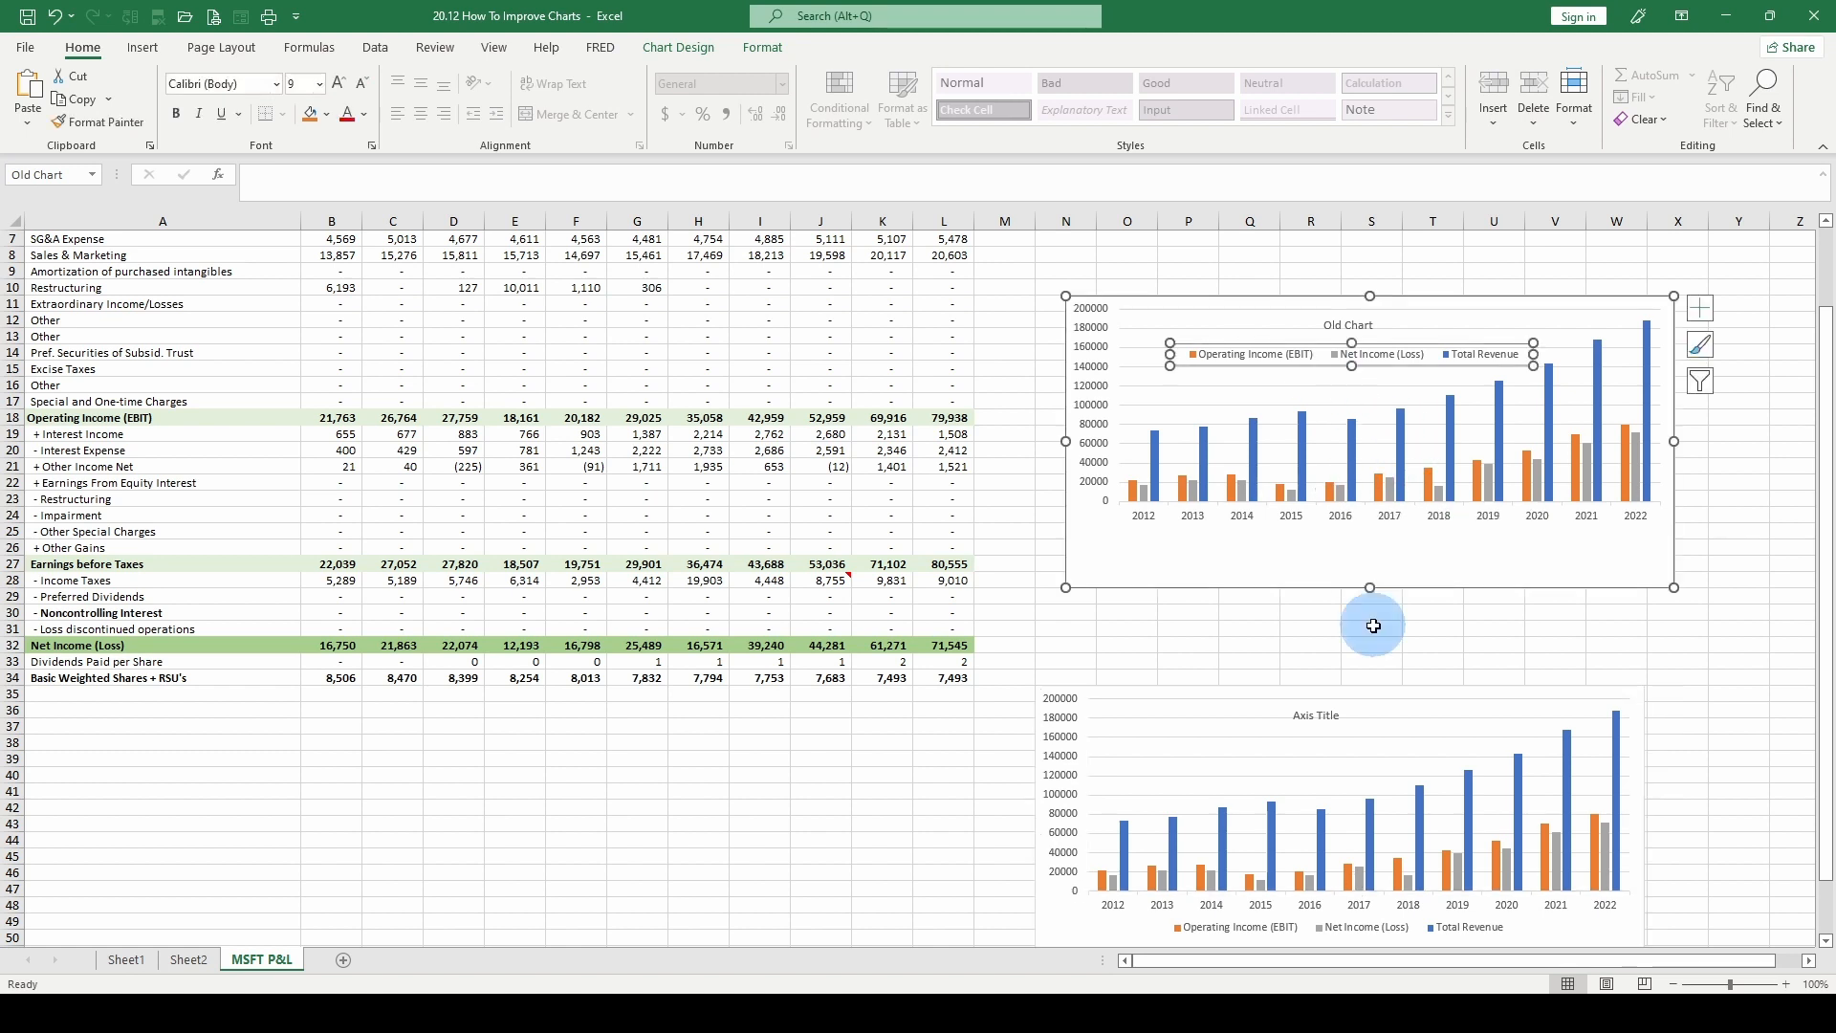
left_click(1366, 760)
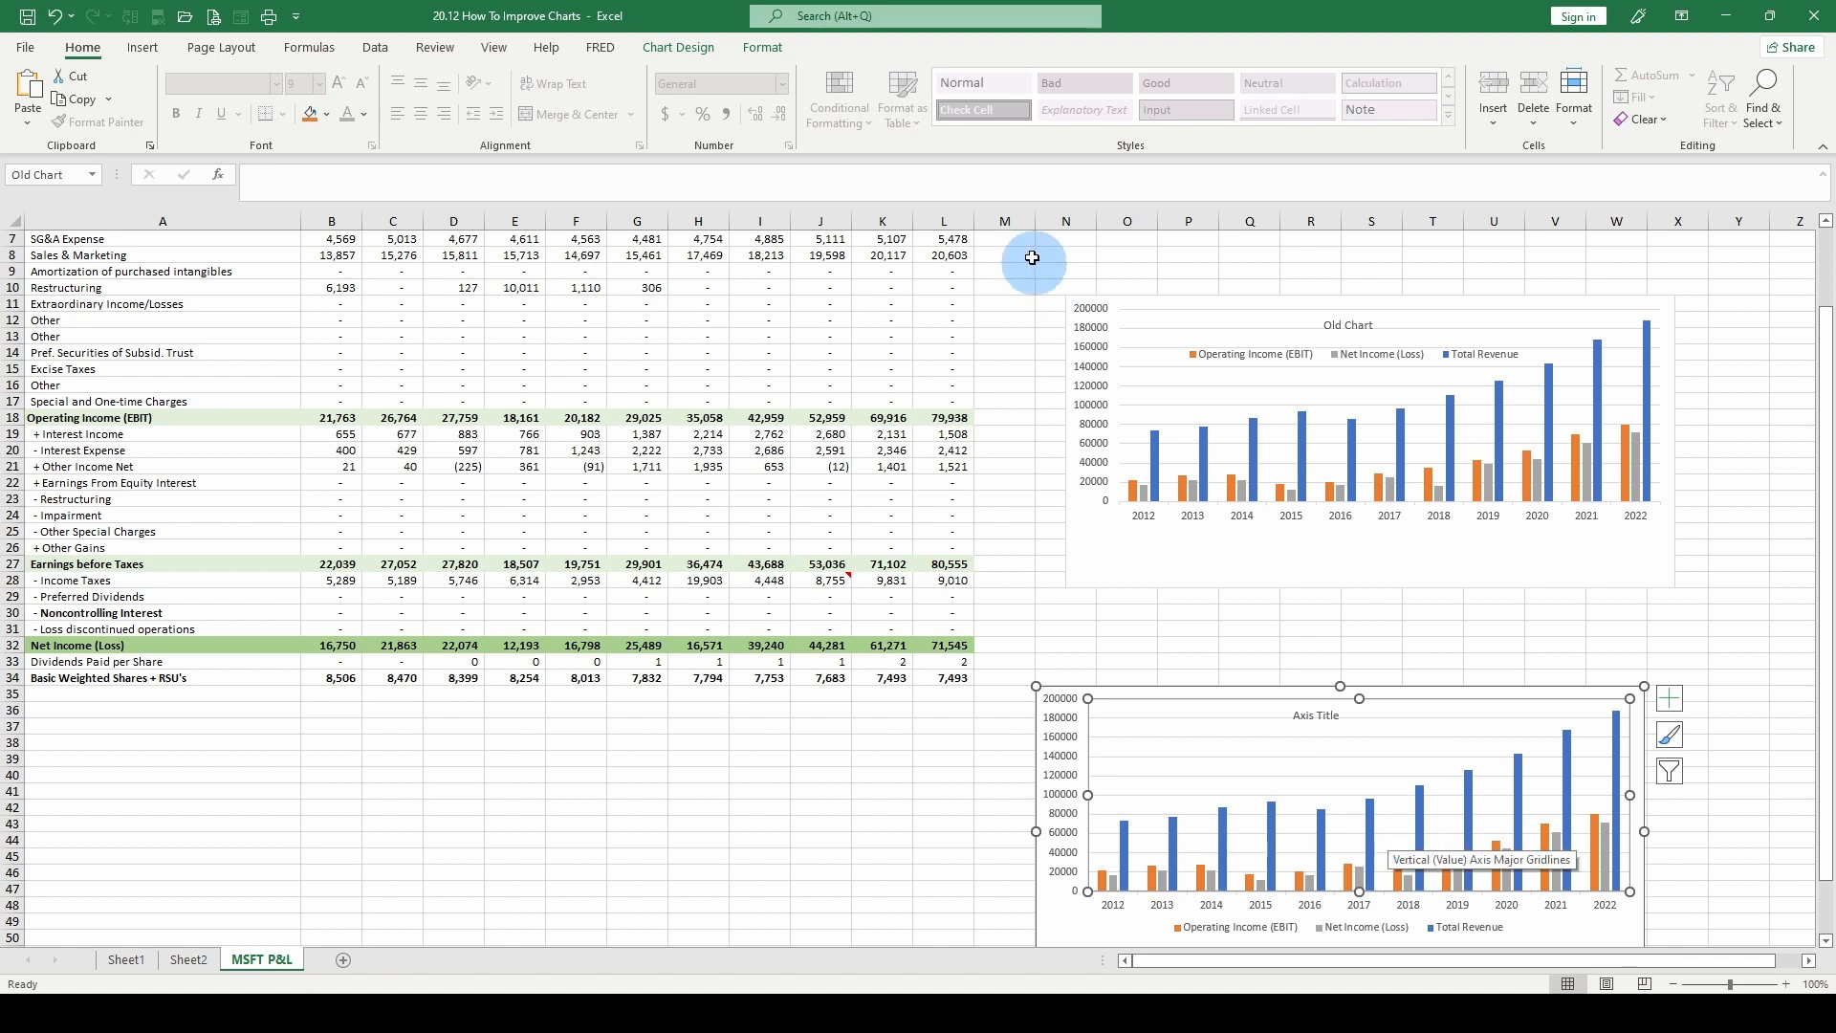
Step: Try replacing the 2022 Total Revenue in cell L3 with a test value of 45
left_click(867, 383)
scroll(866, 383, "up", 2)
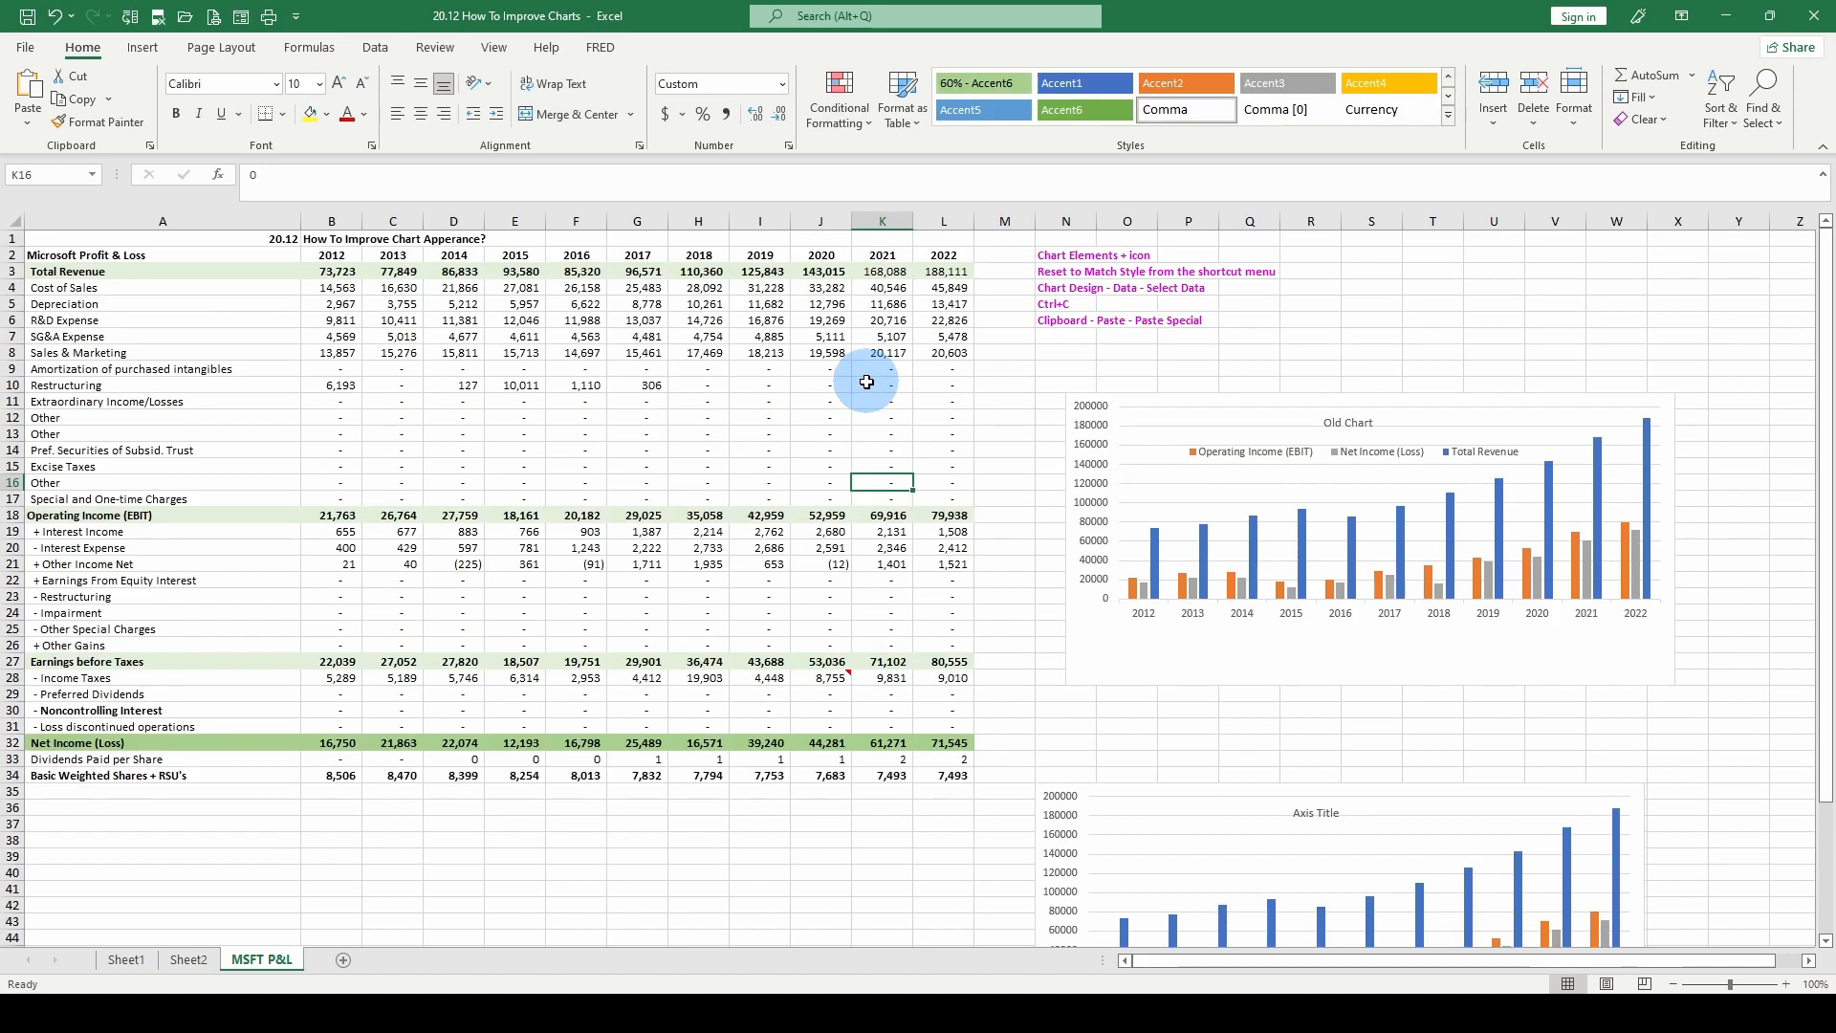
left_click(942, 276)
type("45")
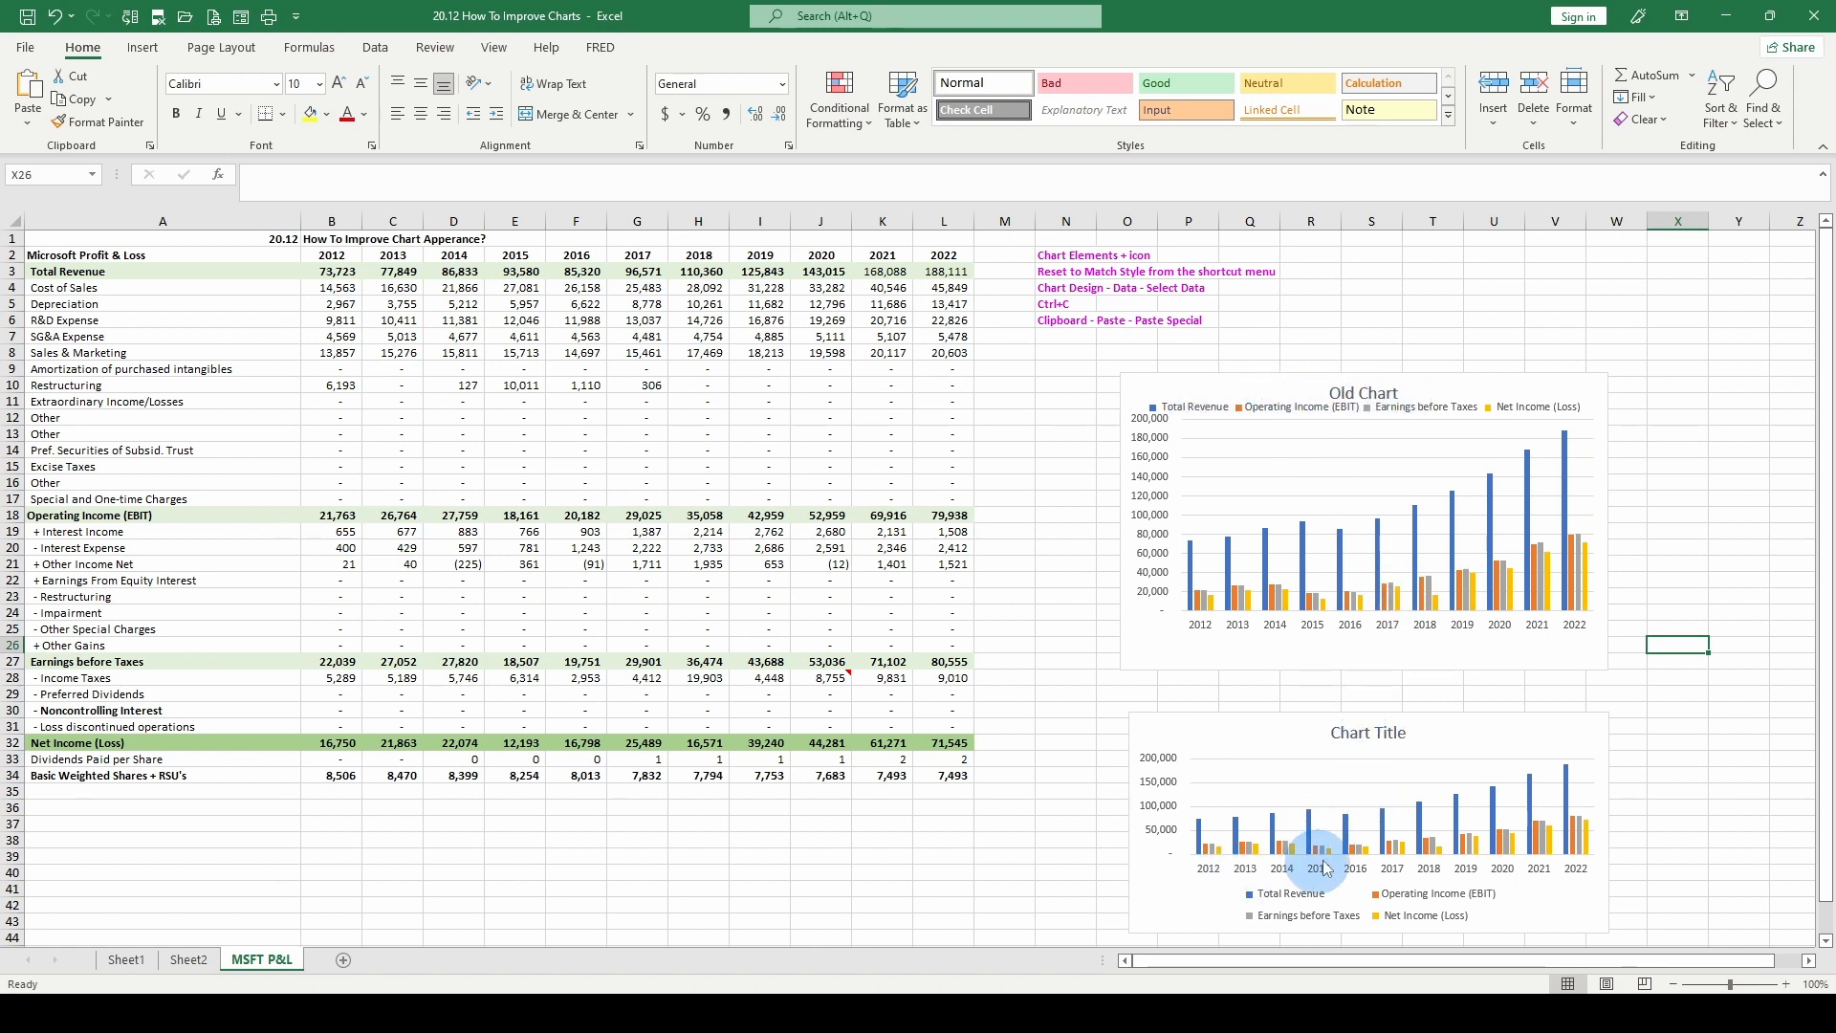
Step: Set the 2022 Total Revenue in cell L3 to 300,000 to test how both charts respond, and undo the change
mouse_move(1309, 834)
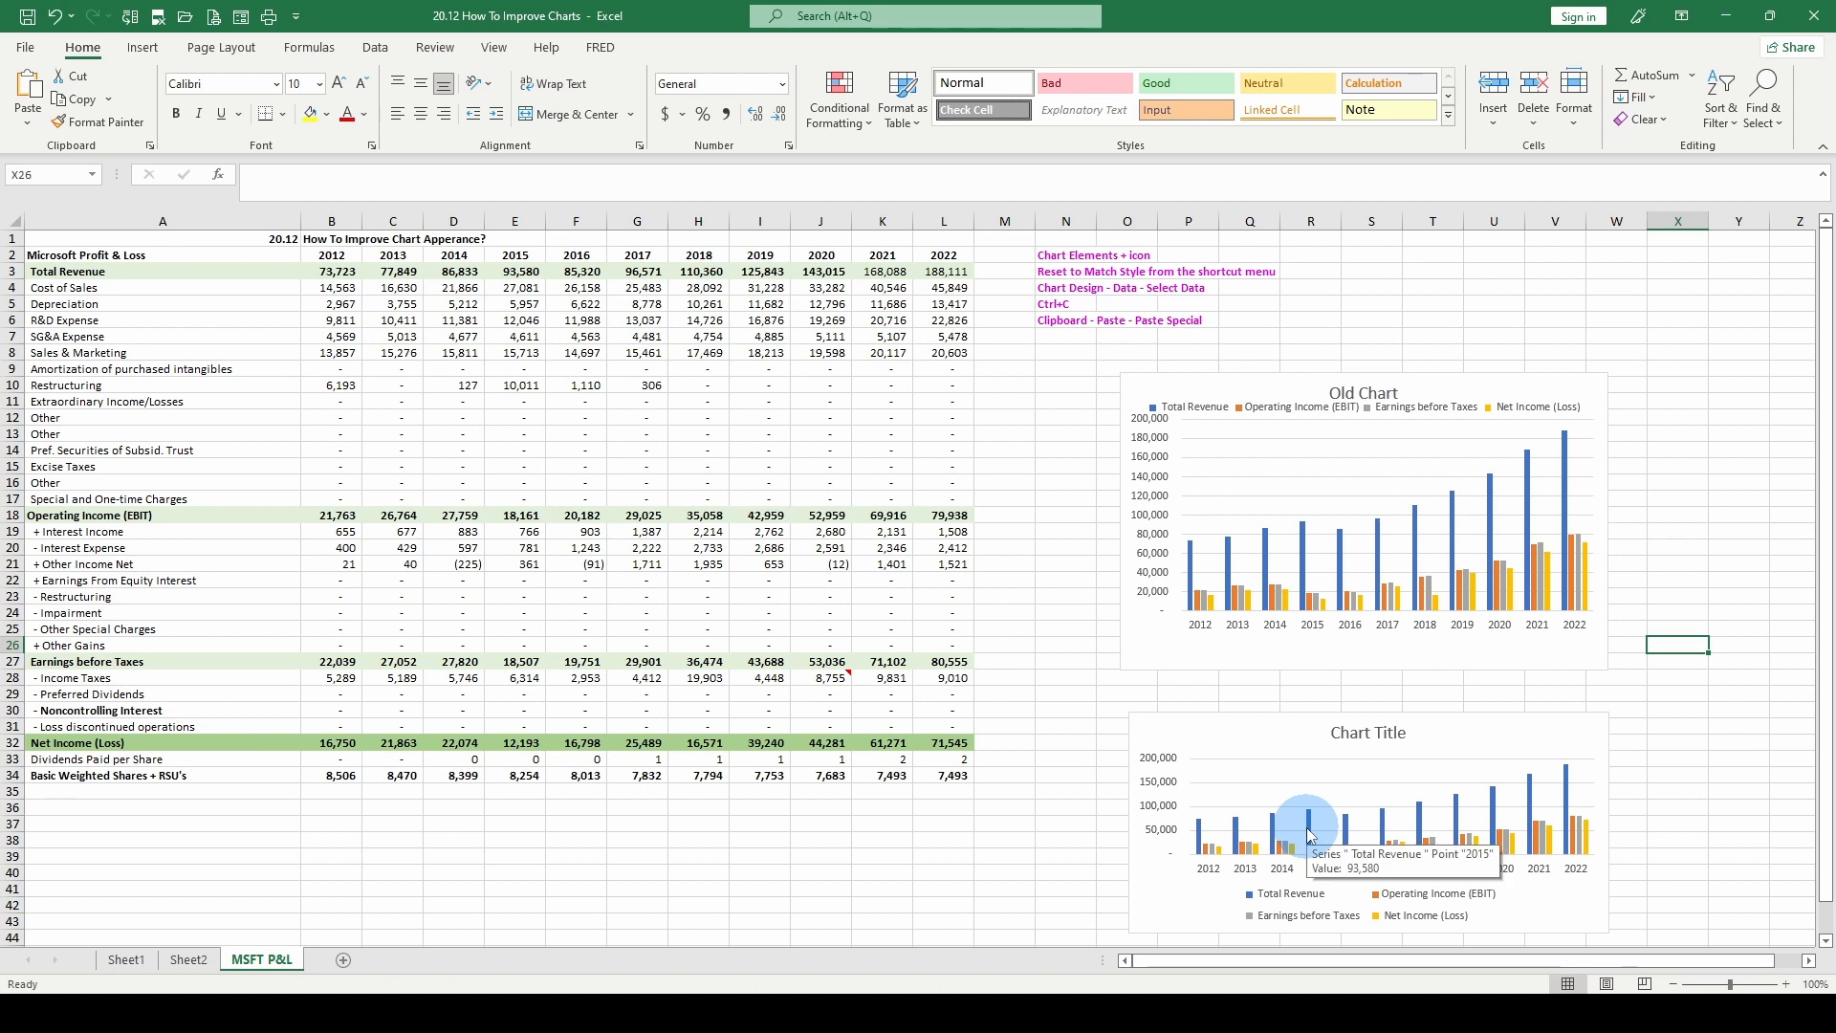
left_click(939, 271)
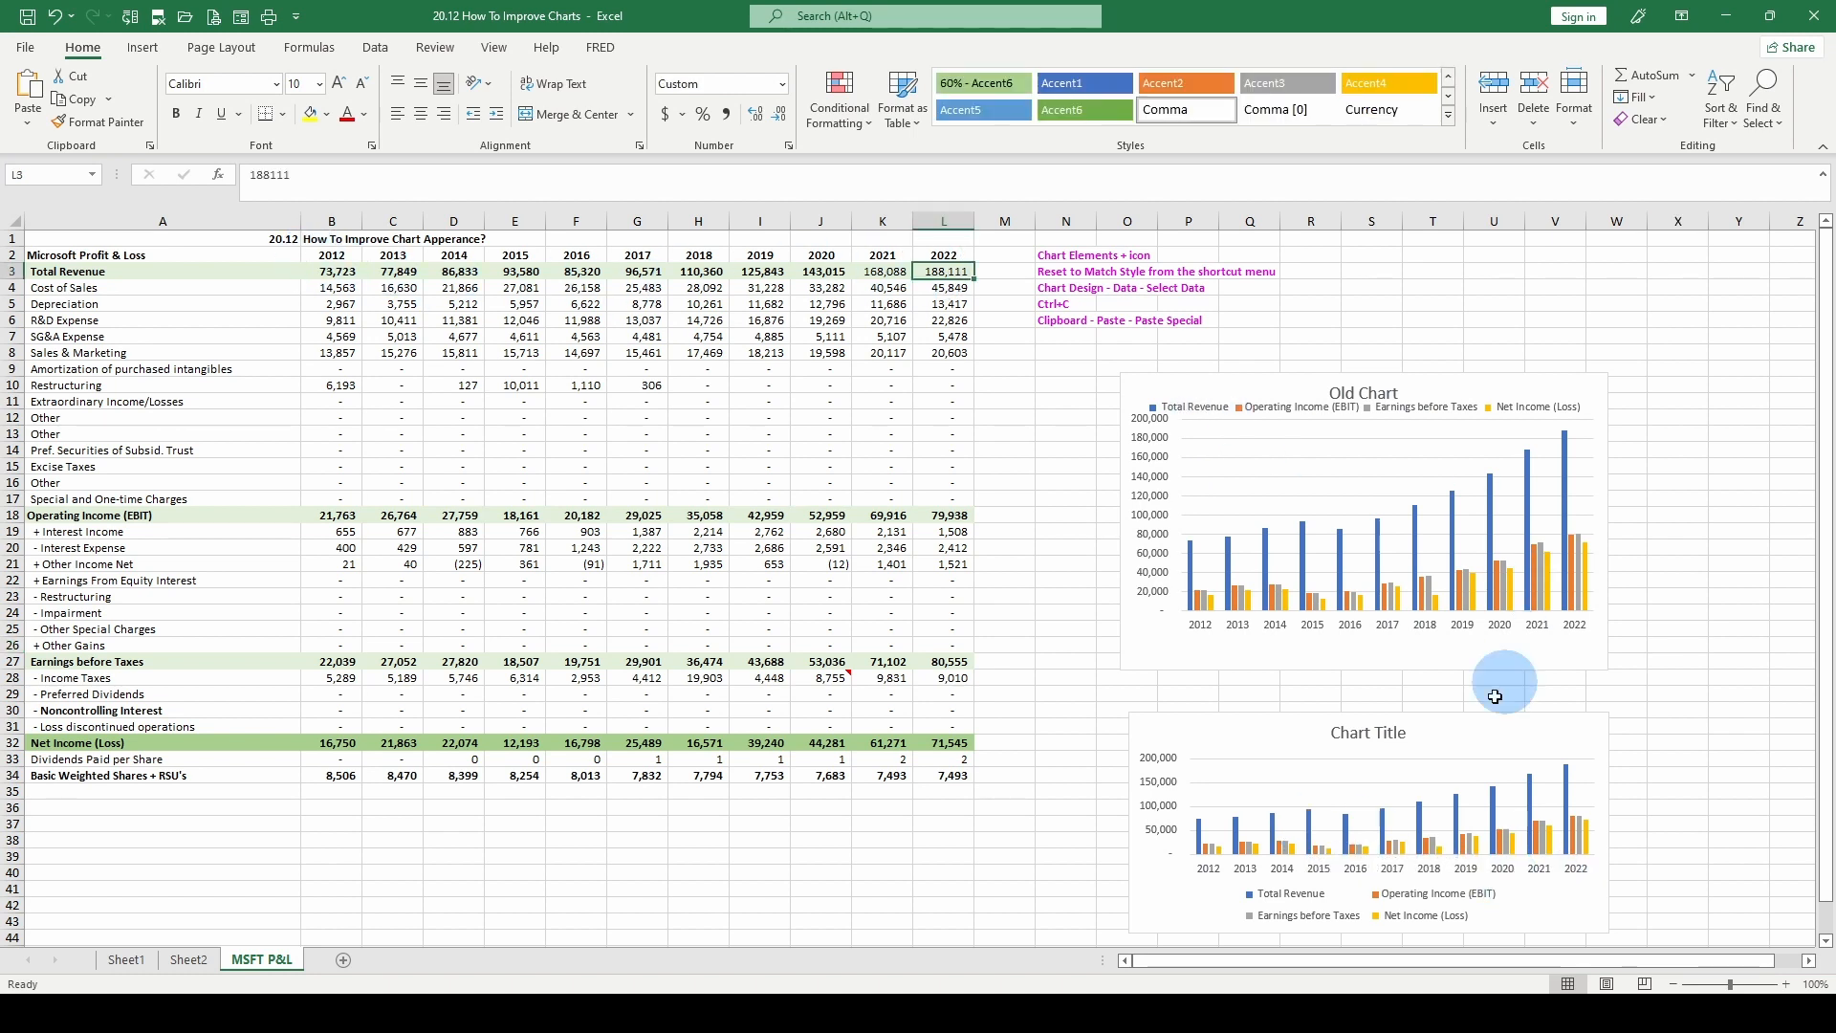
type("3")
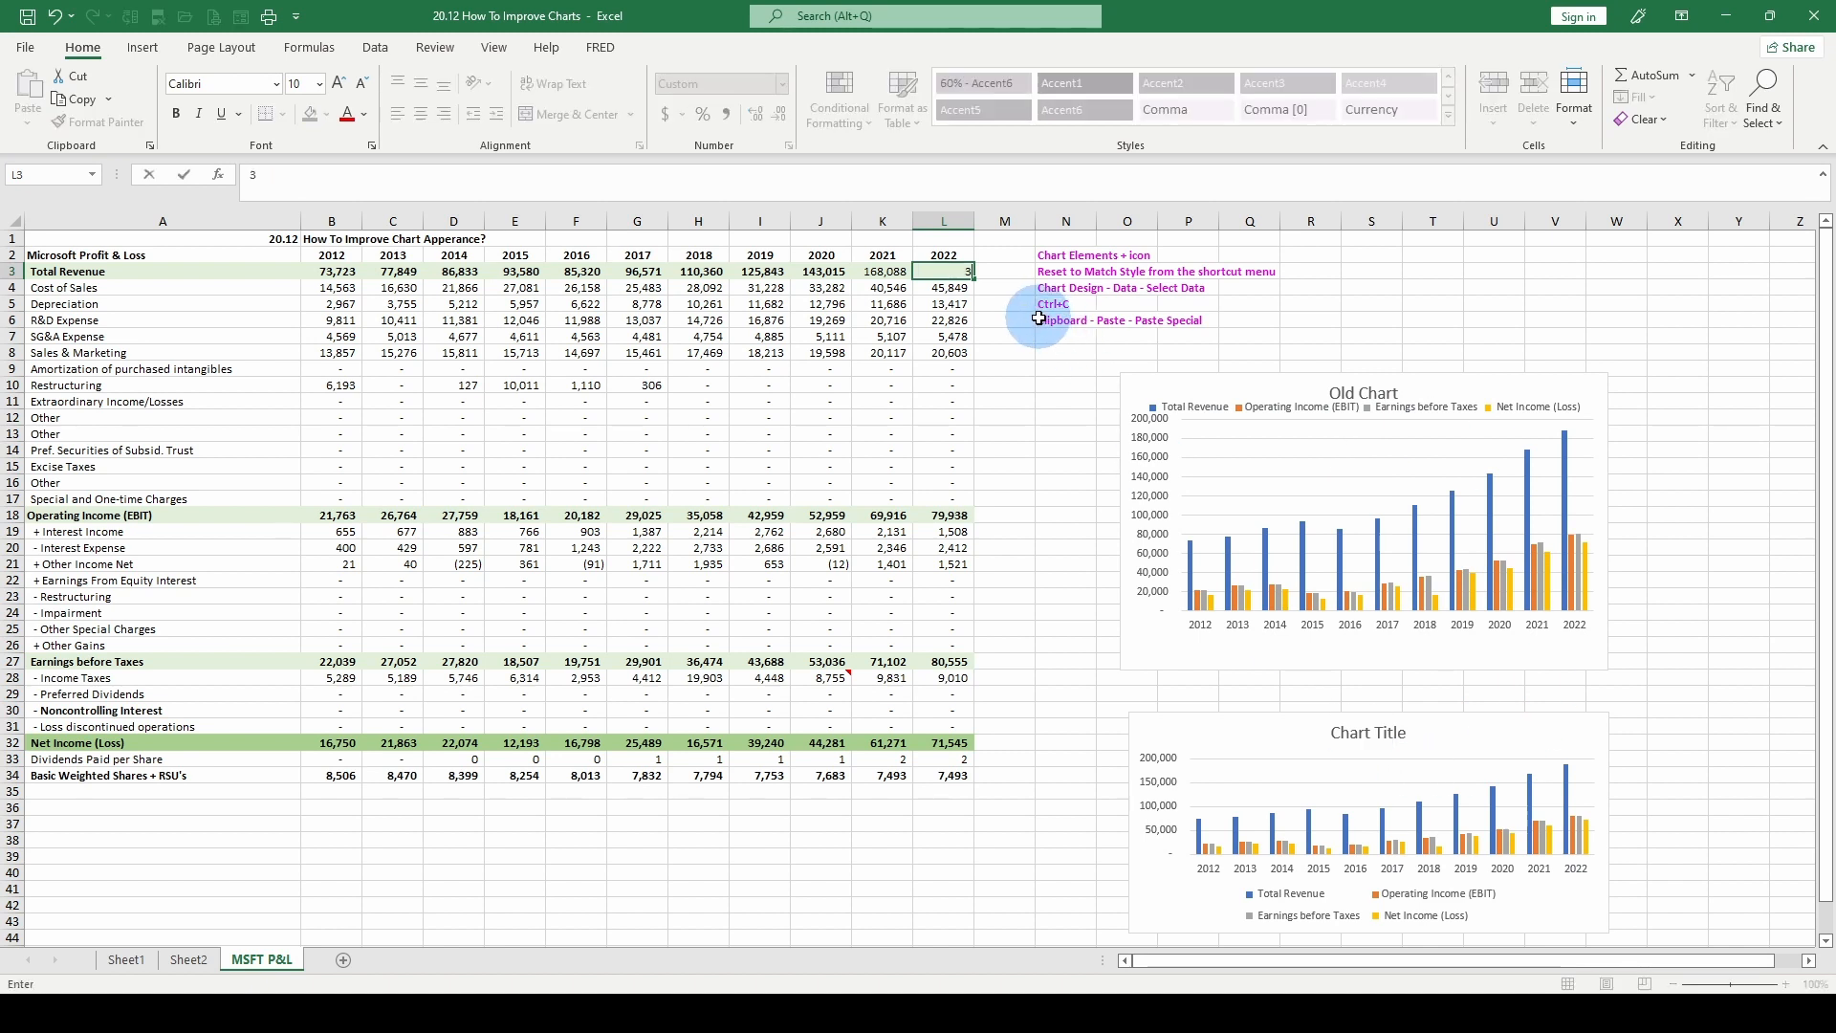
type("00,000")
key("Return")
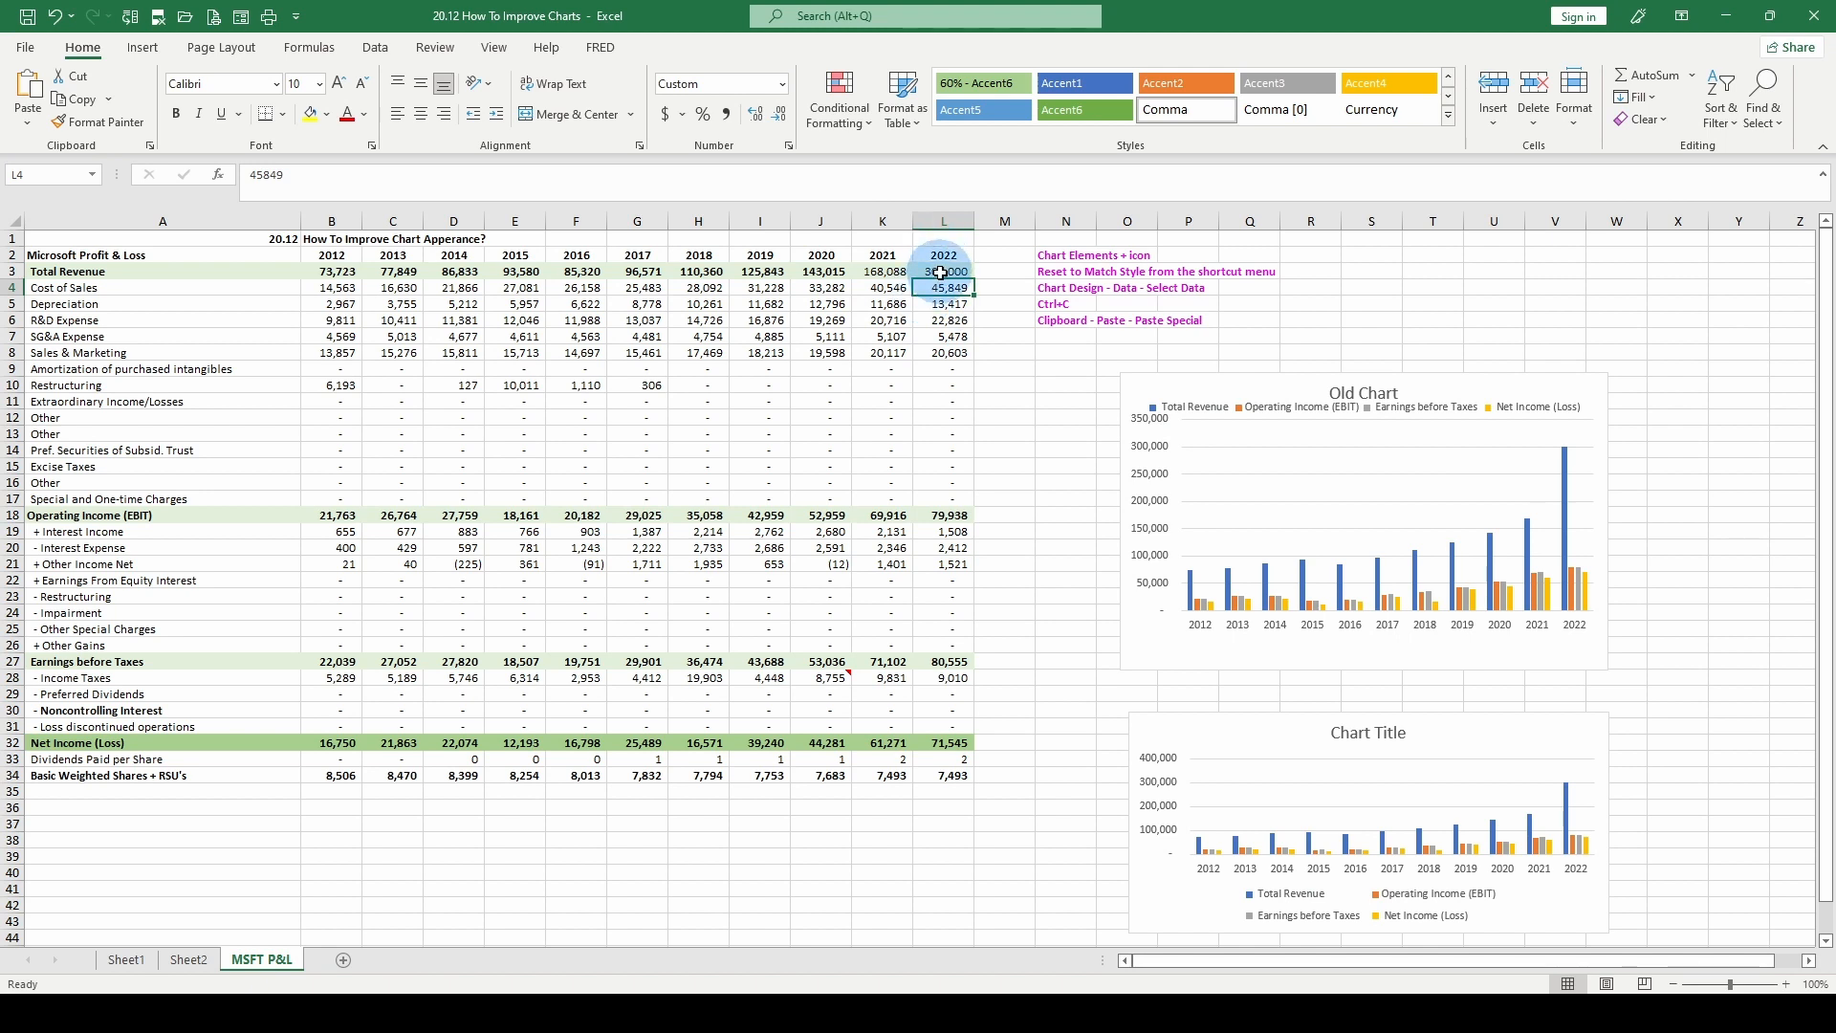
key("ctrl+z")
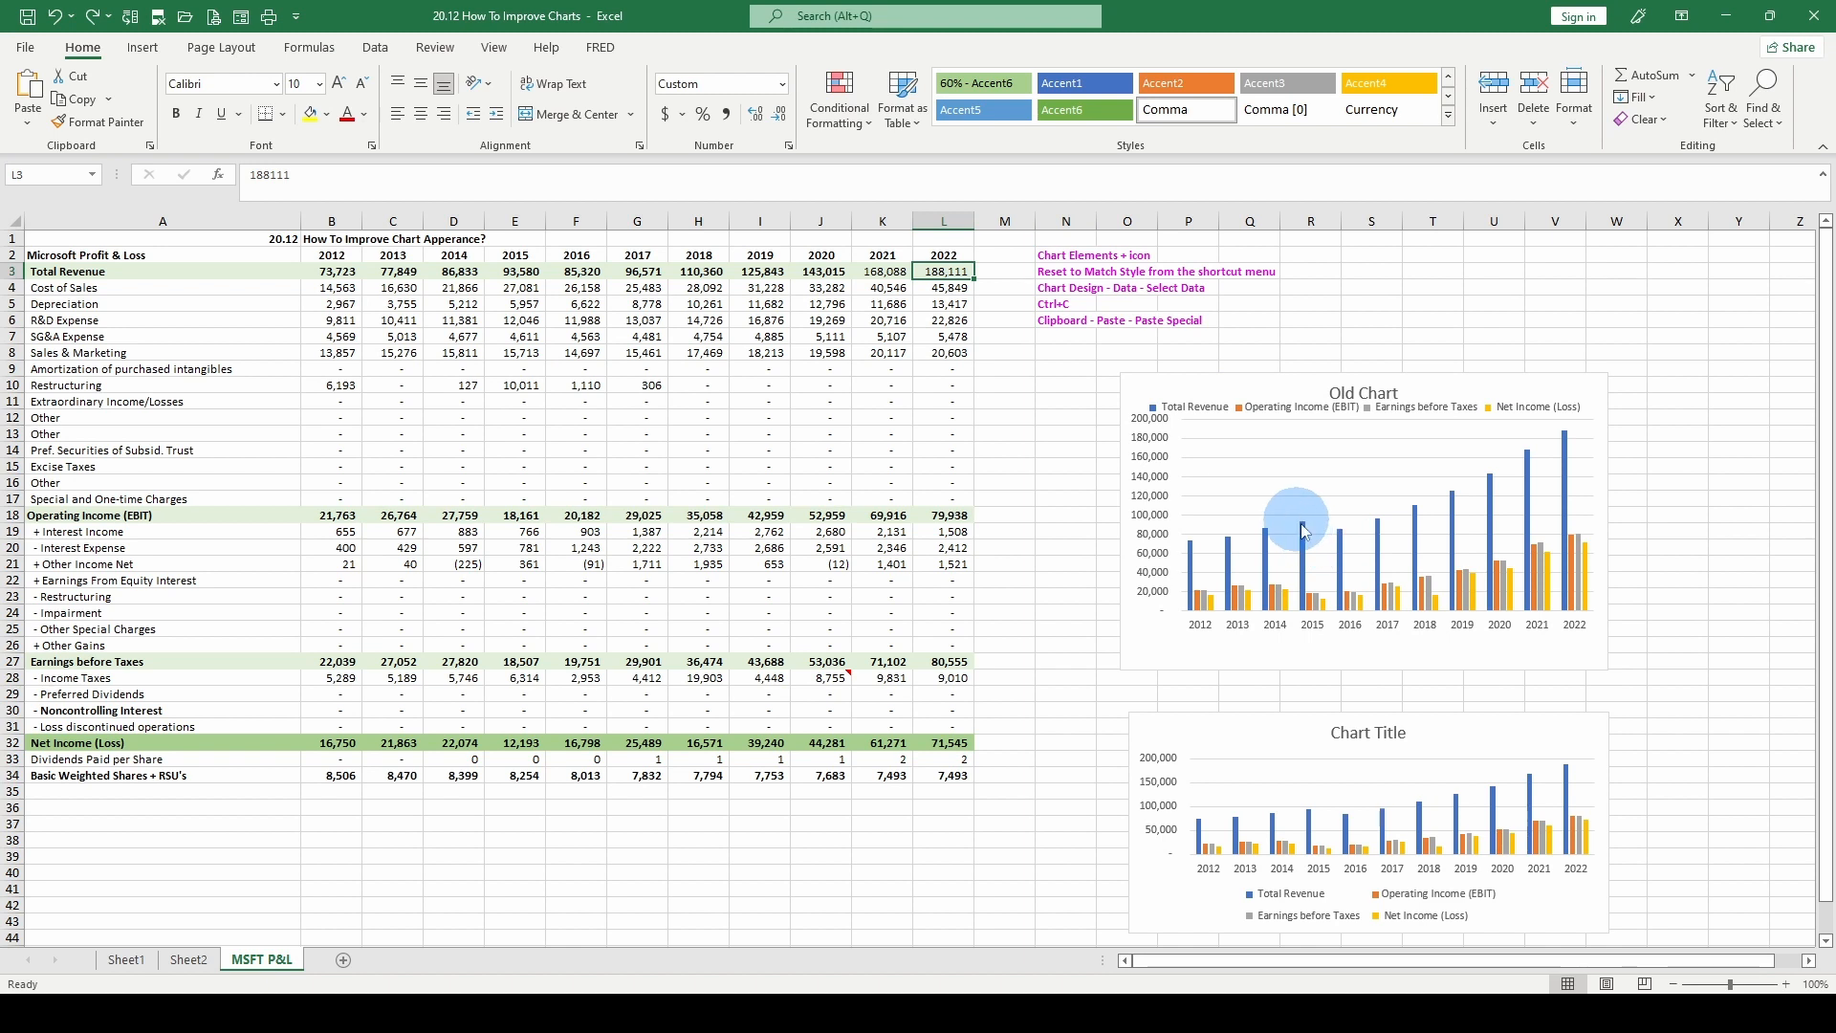
Step: Select the Total Revenue series in the Old Chart to examine its source data range and available options, and dismiss the options
mouse_move(1305, 533)
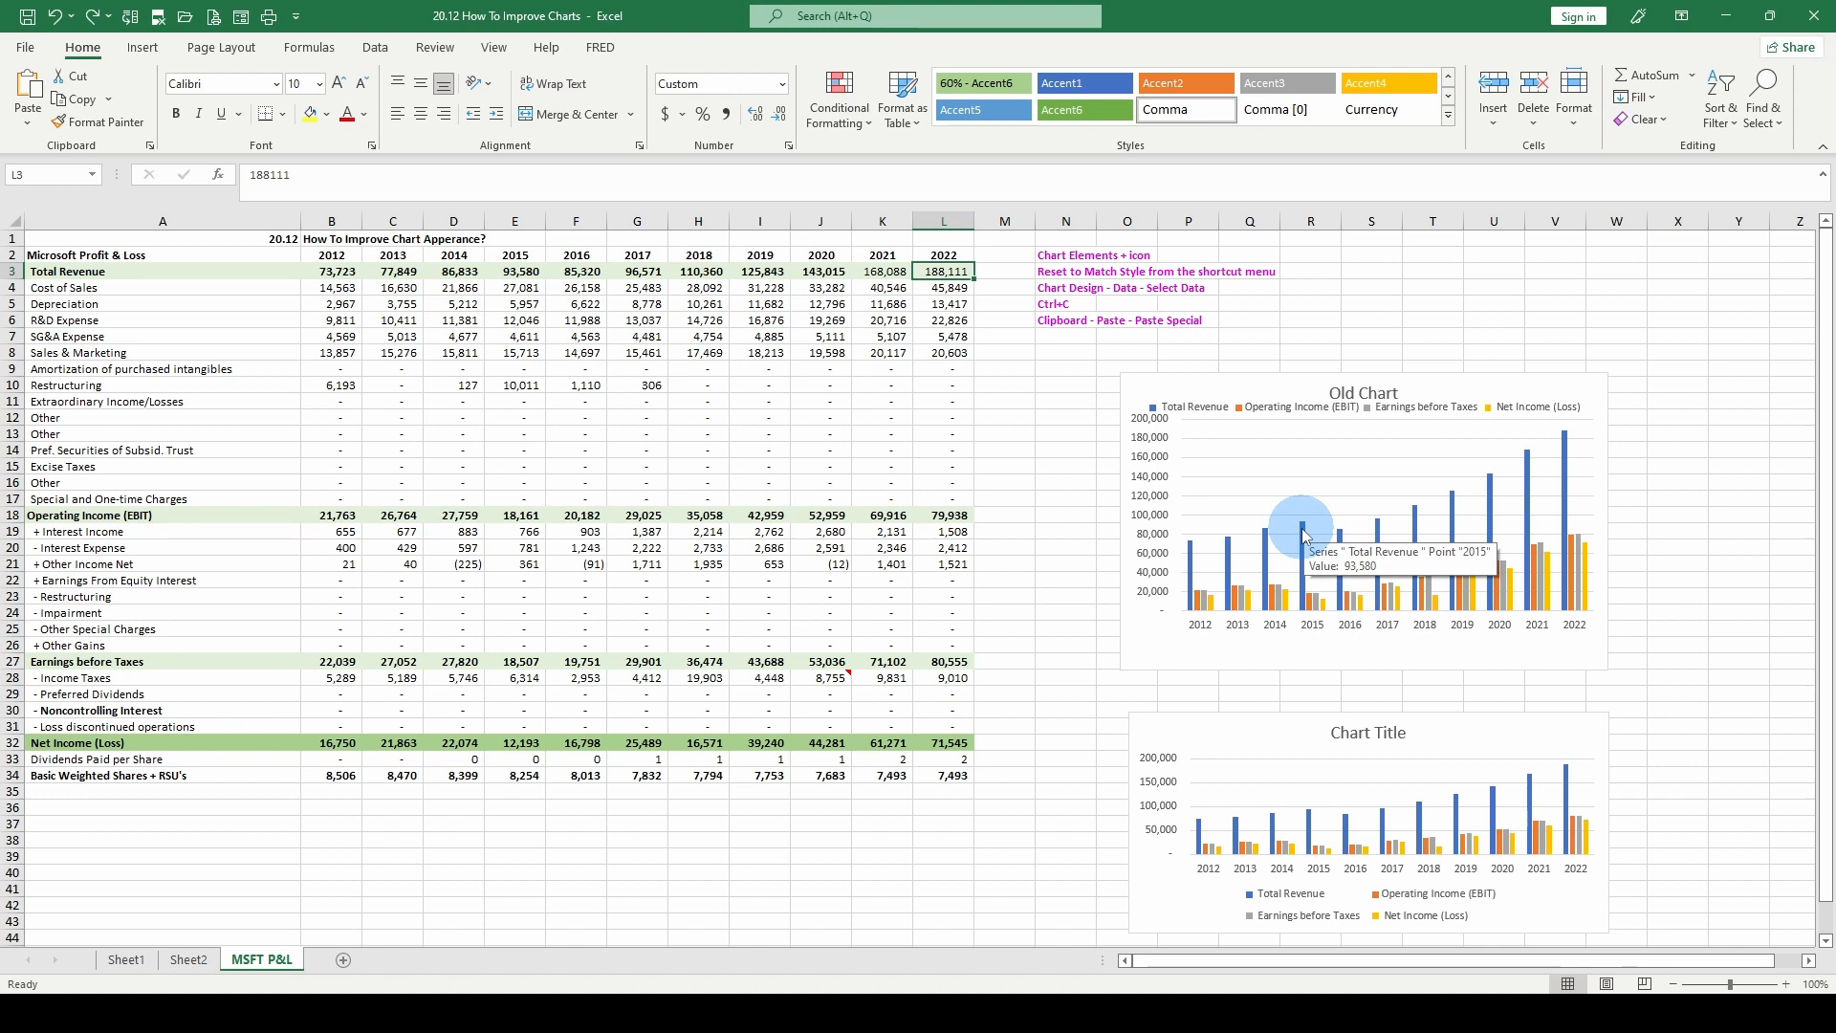
right_click(1305, 537)
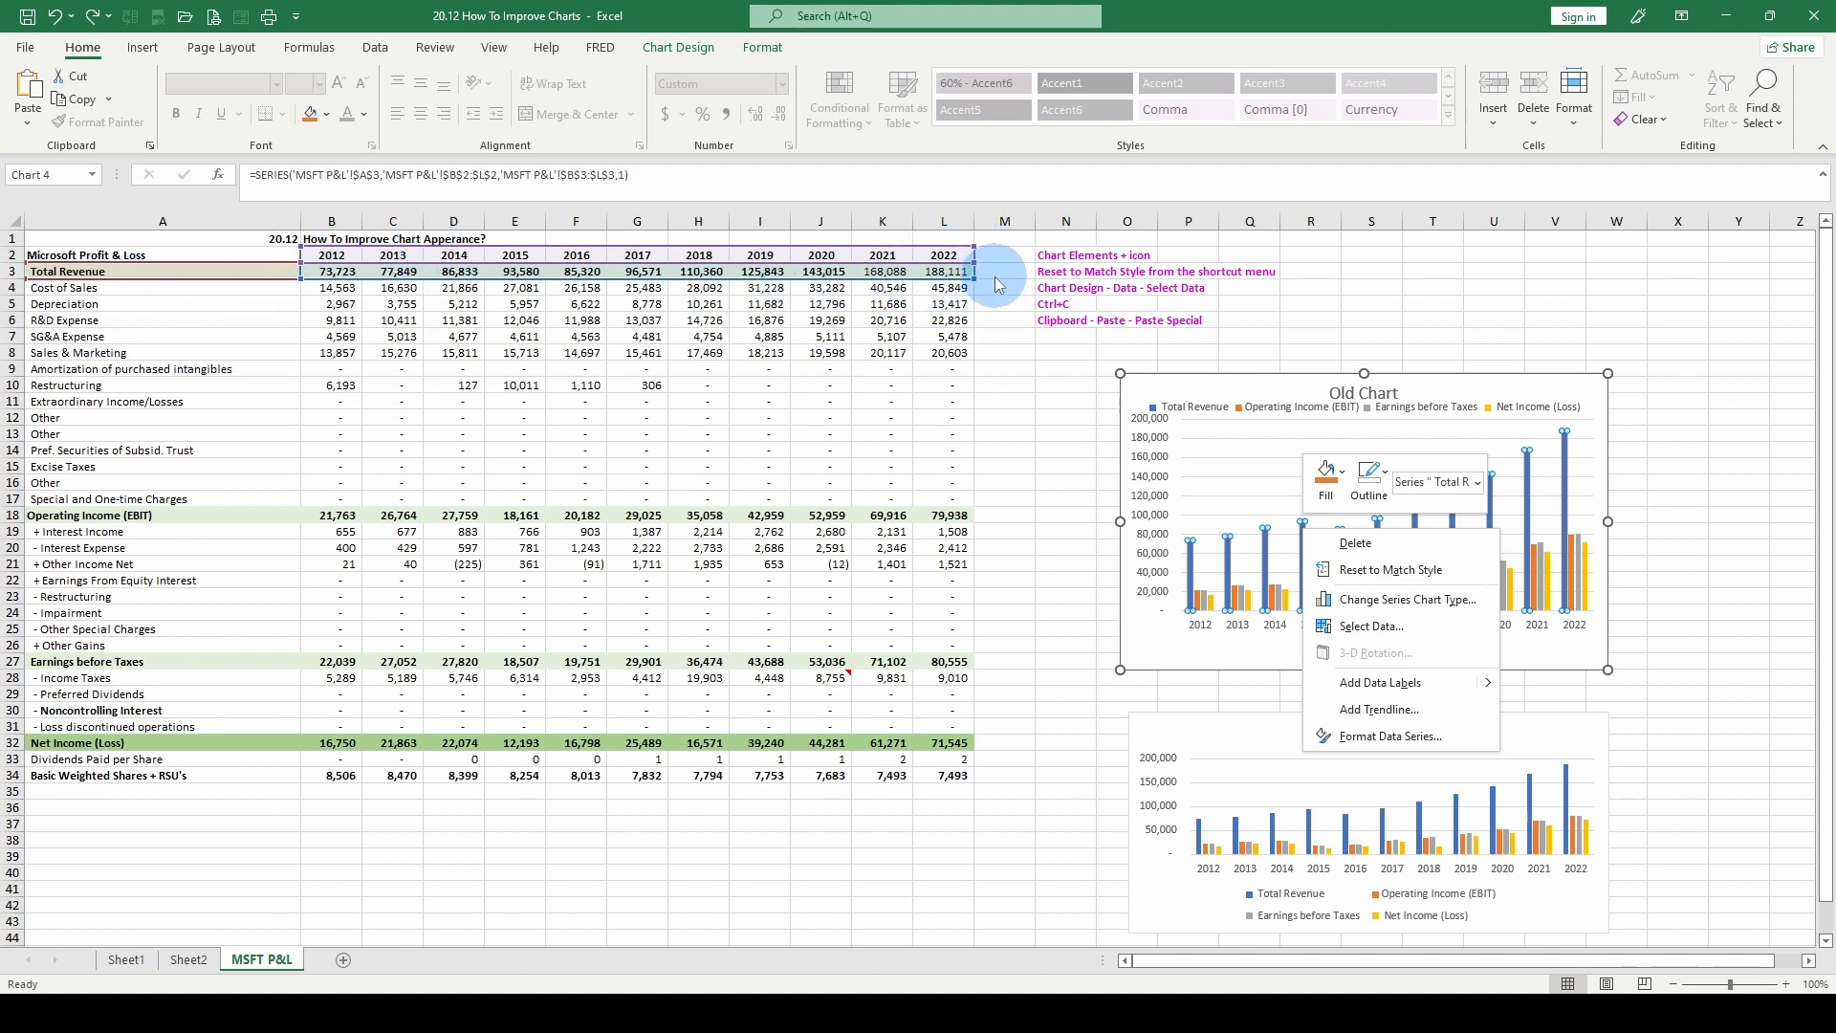
key("Escape")
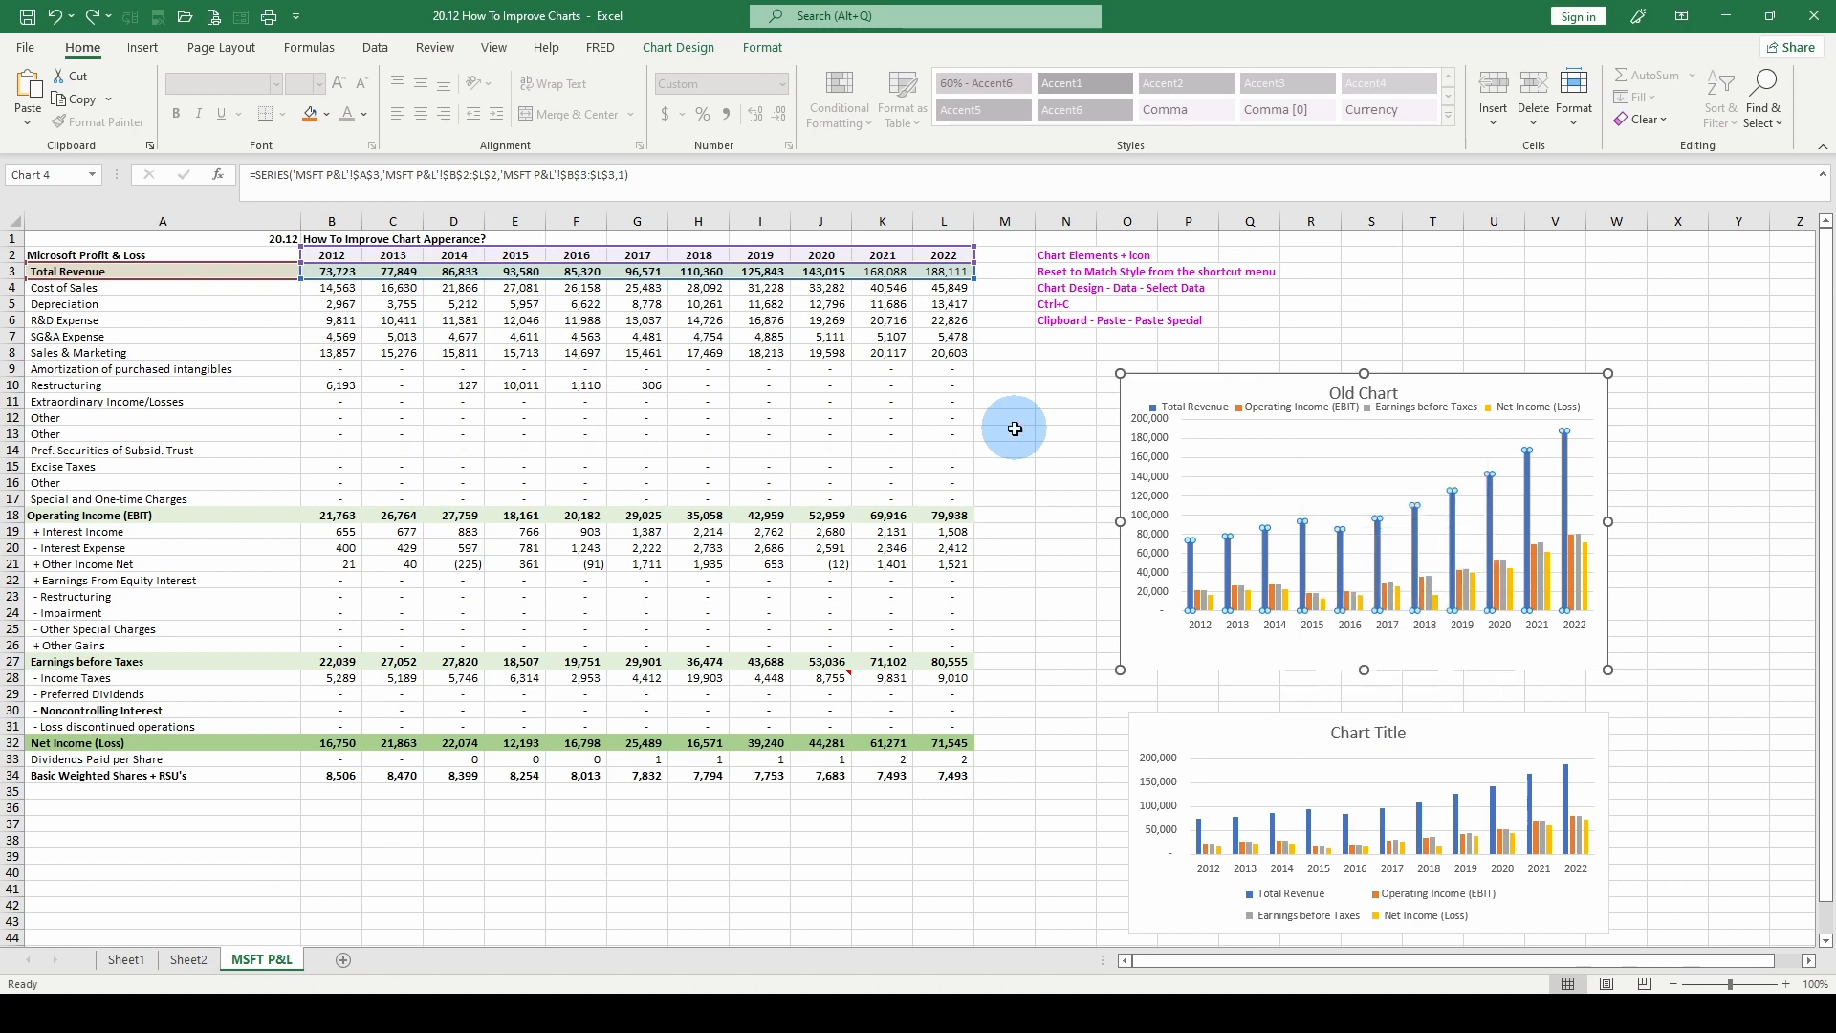
key("Escape")
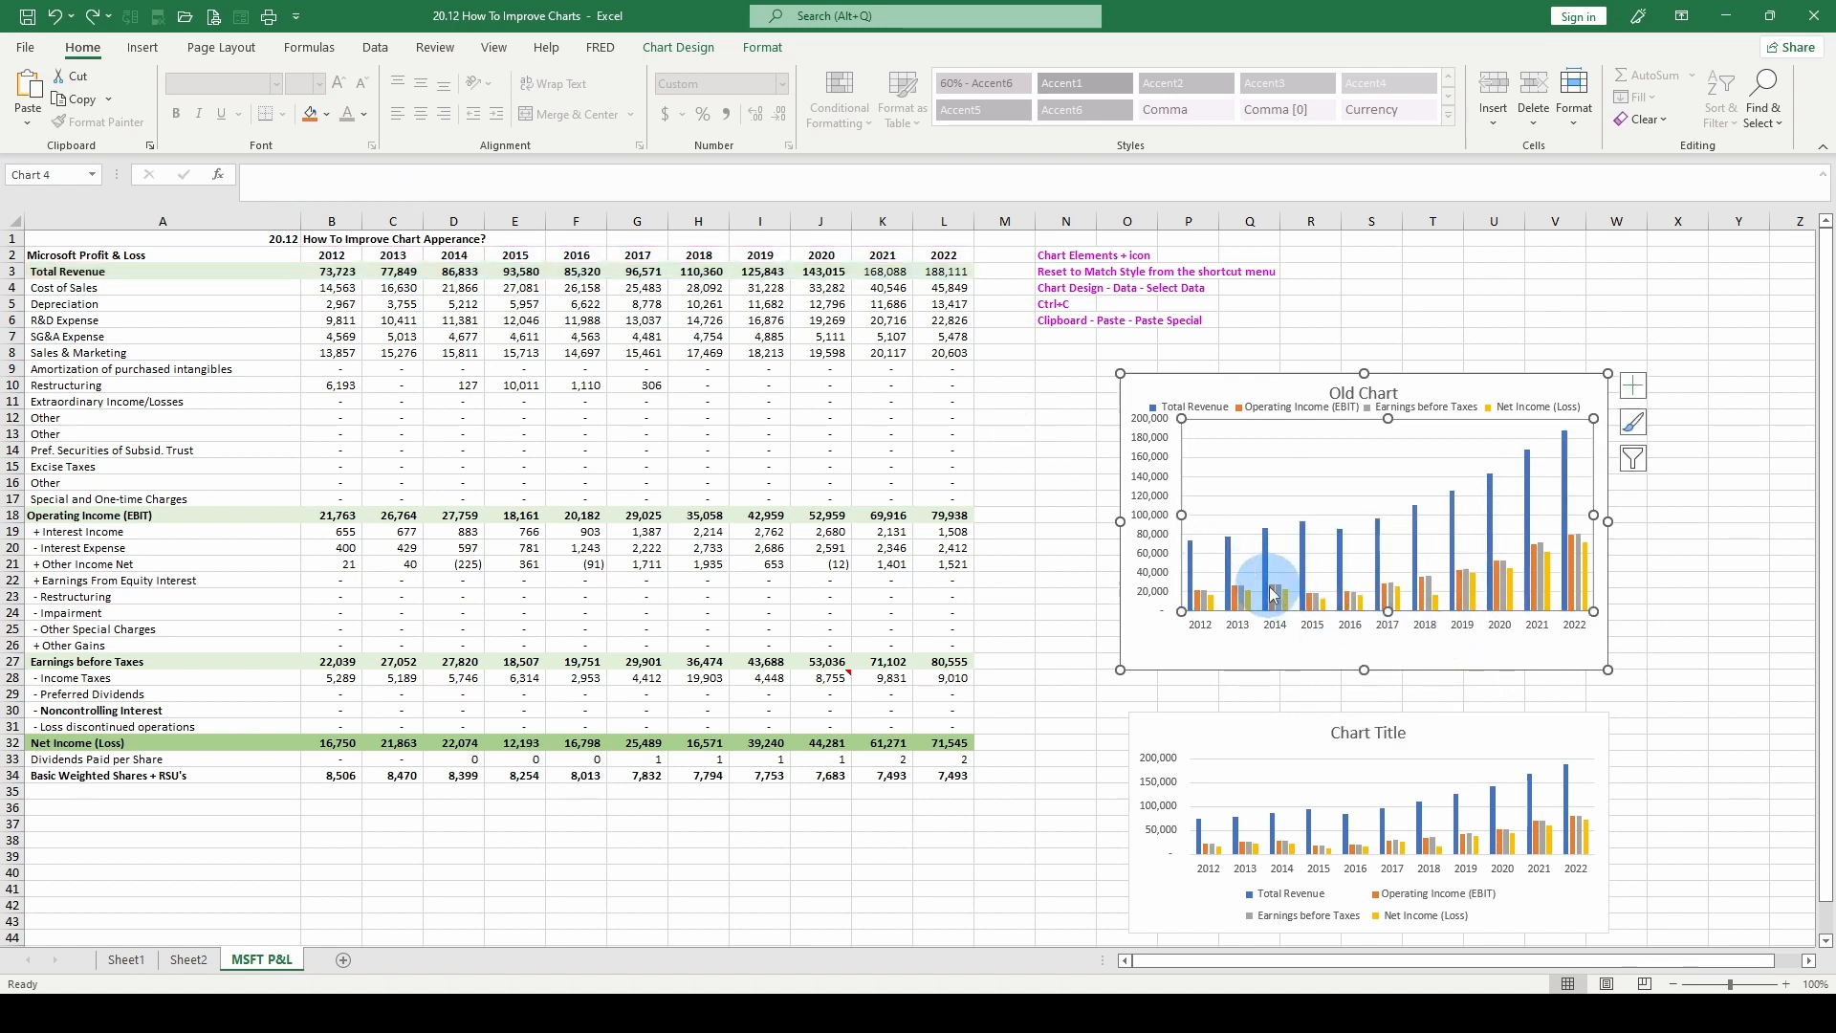
Step: Open the options for the Operating Income (EBIT) series in the Old Chart
mouse_move(1277, 595)
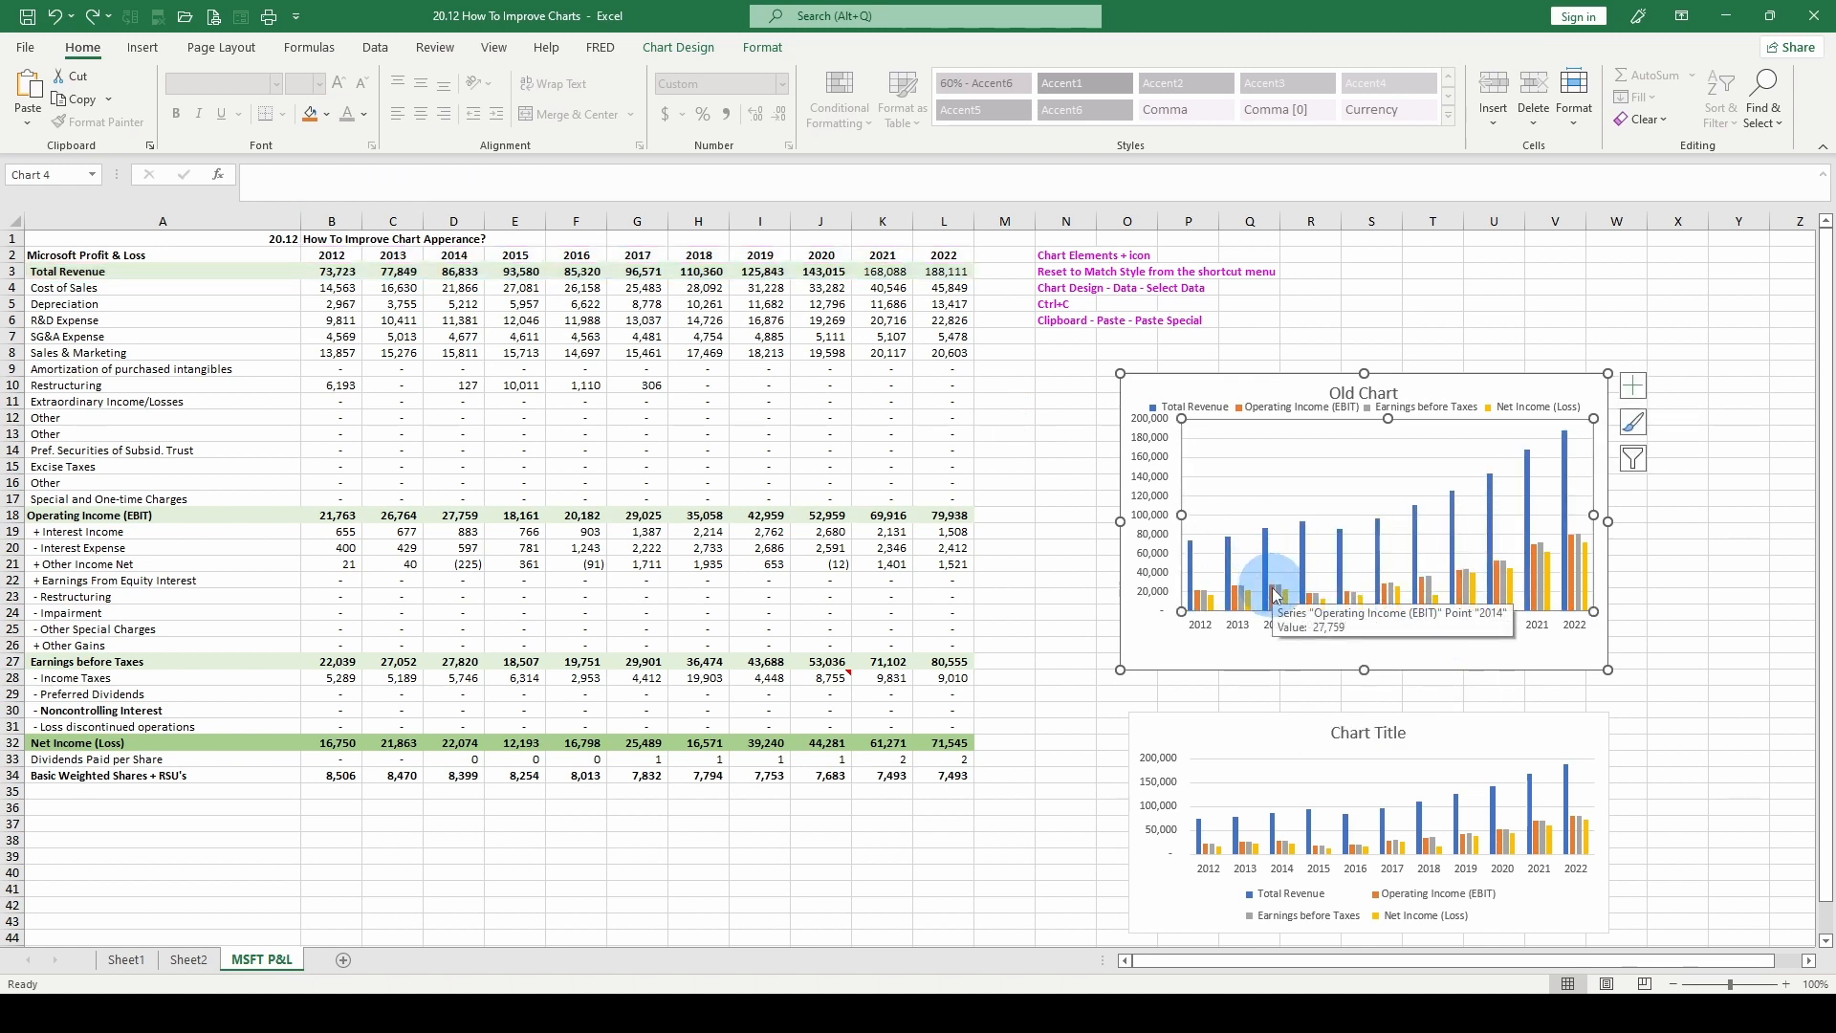
right_click(1277, 595)
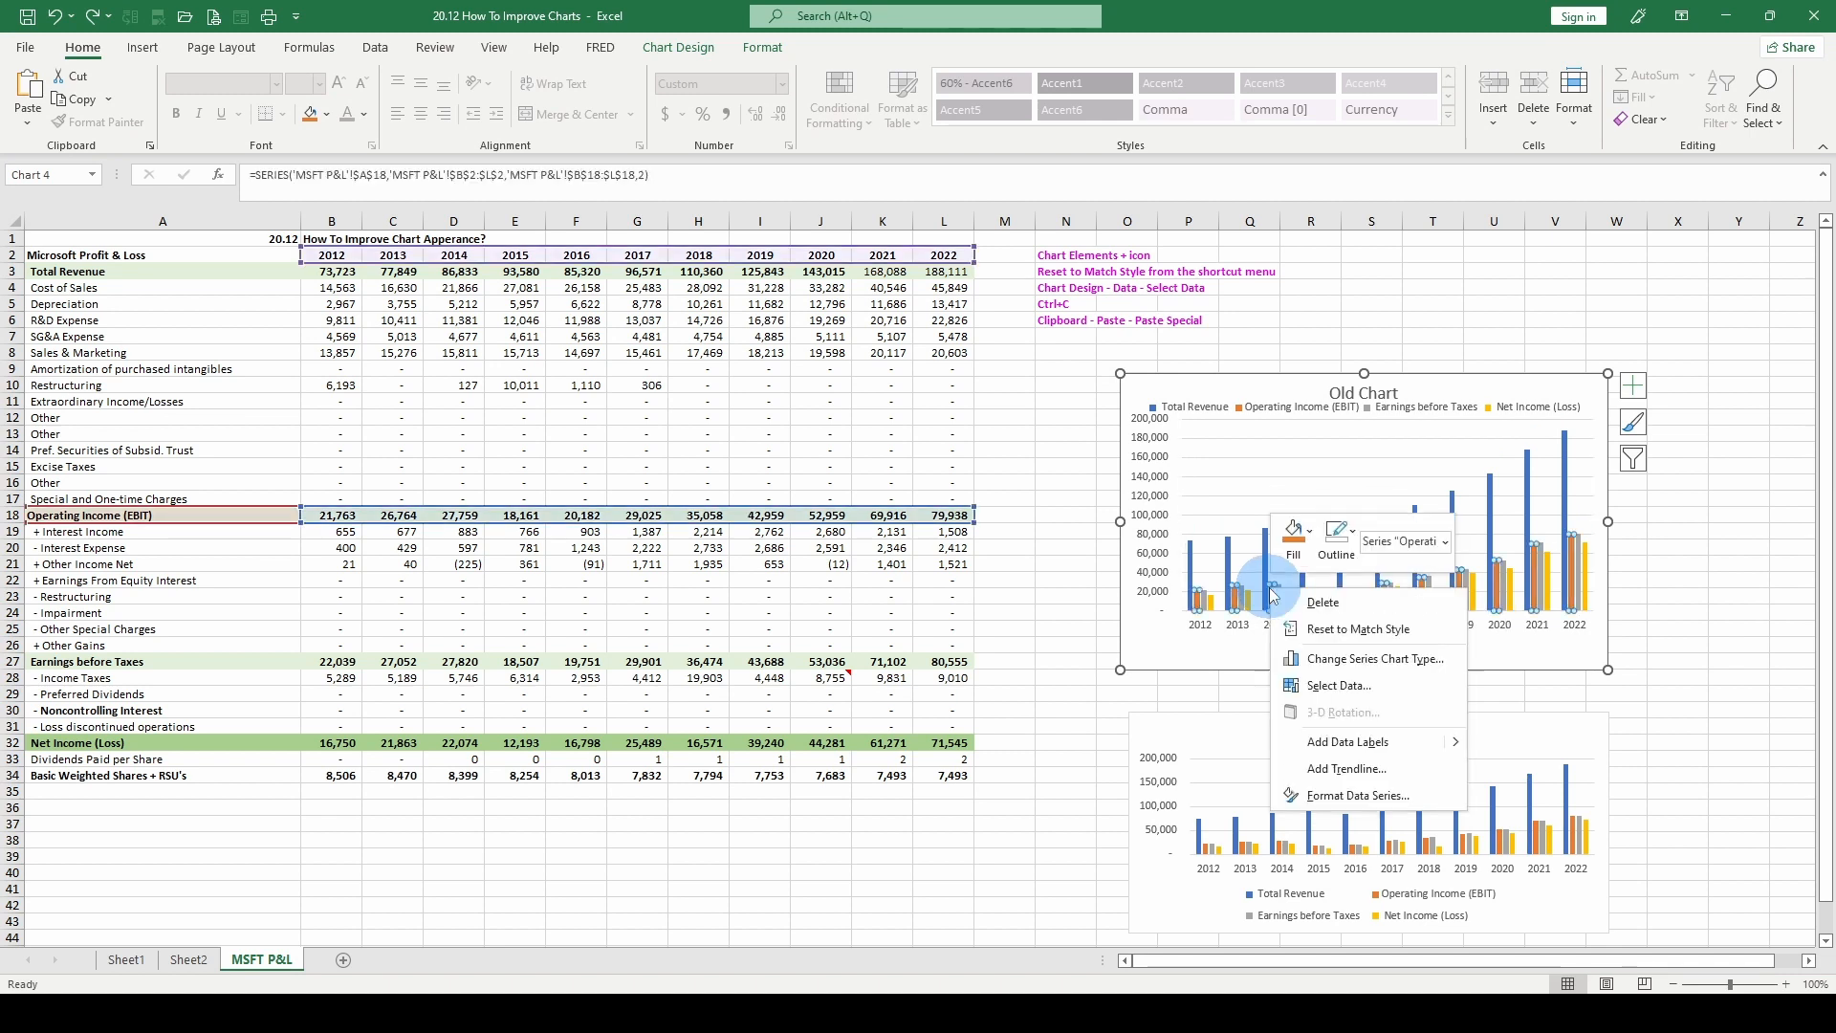